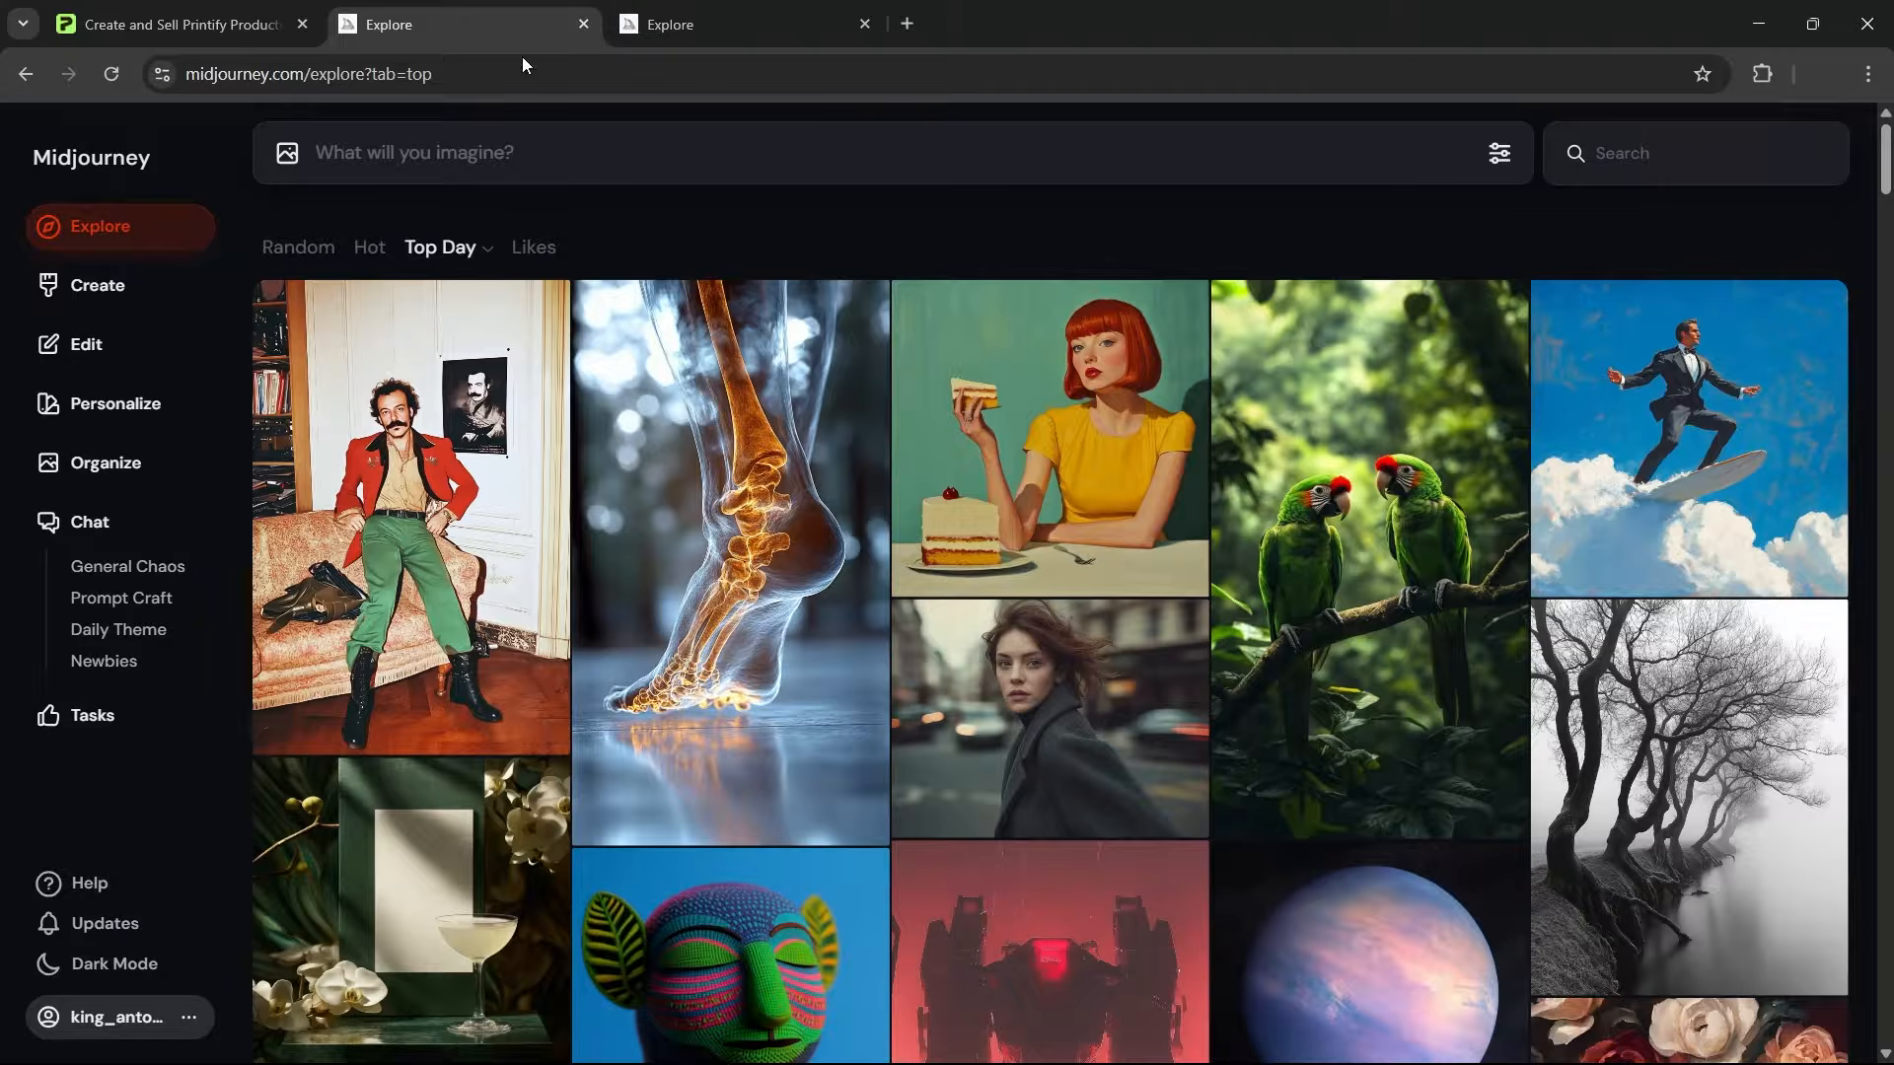
Step: Open the creation page and generate images from the prompt "artwork image of dog"
{"action": "left_click", "coordinate": [106, 294]}
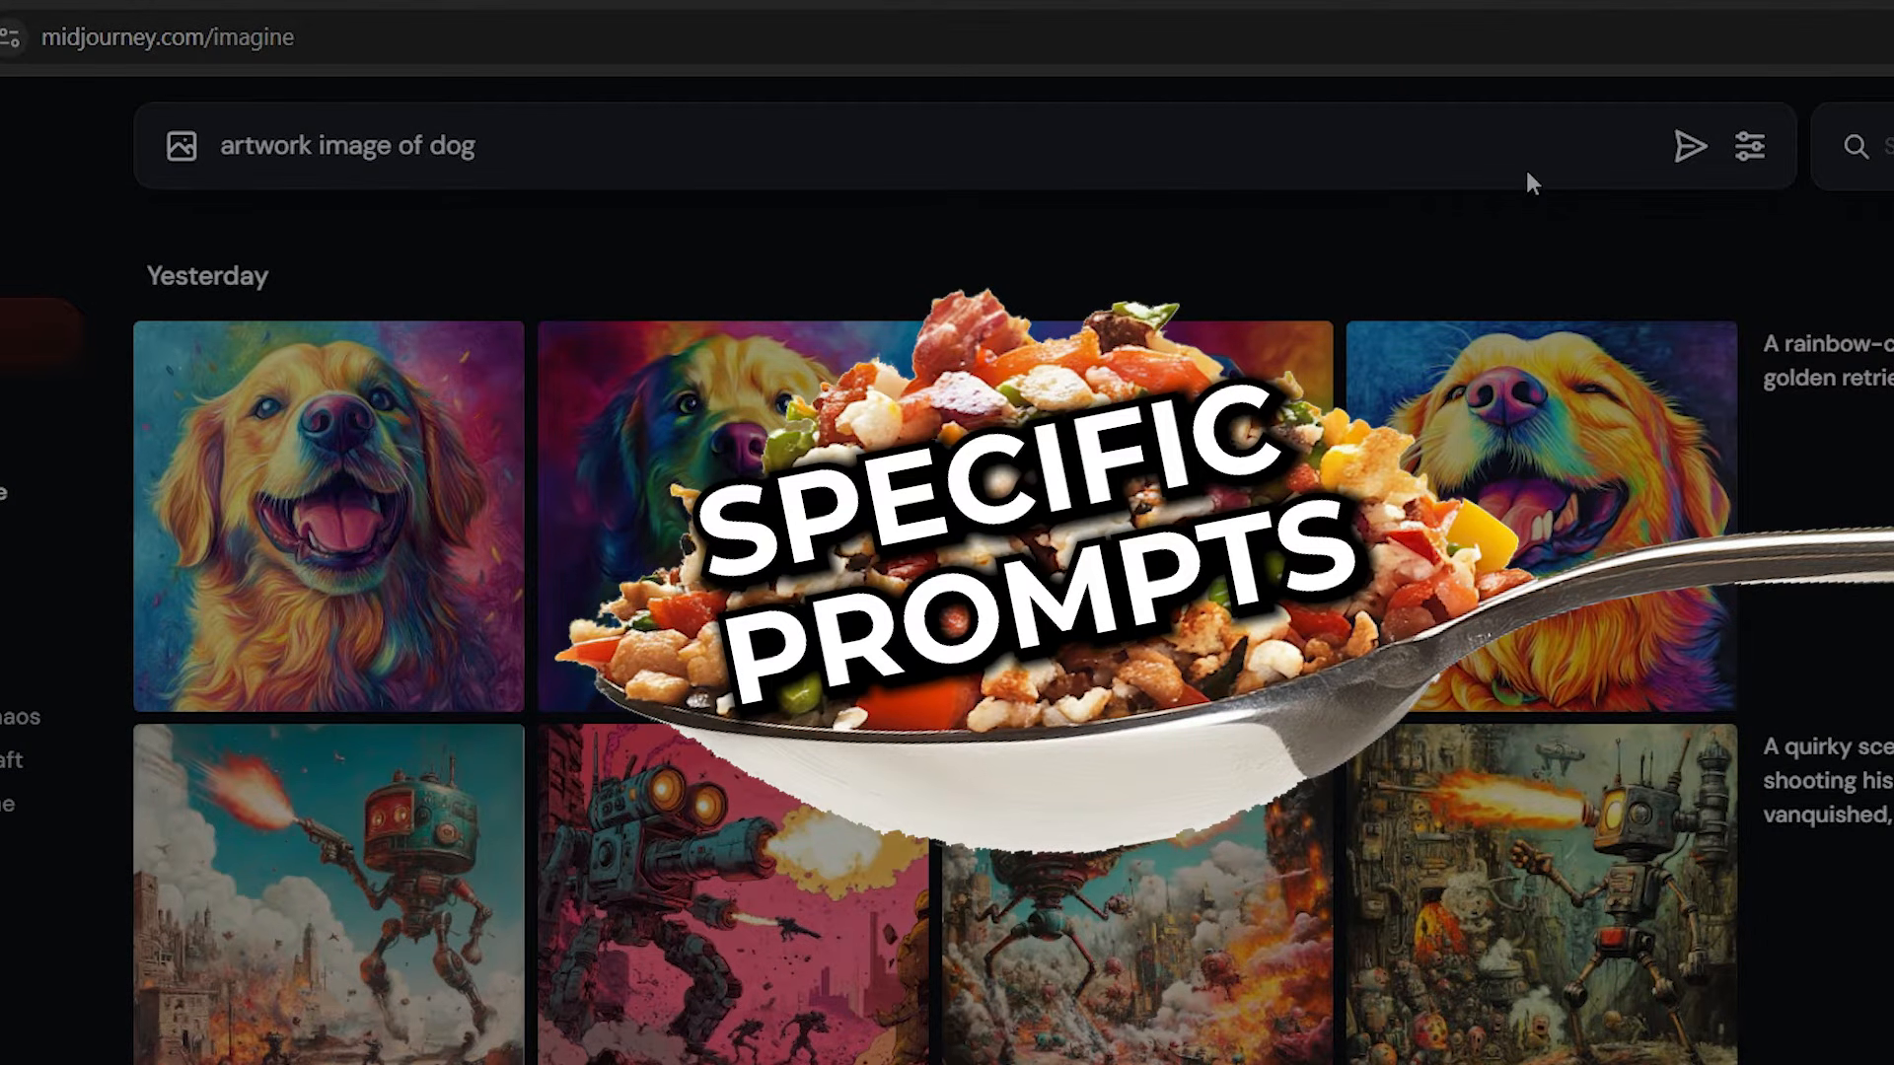
{"action": "key", "text": "Return"}
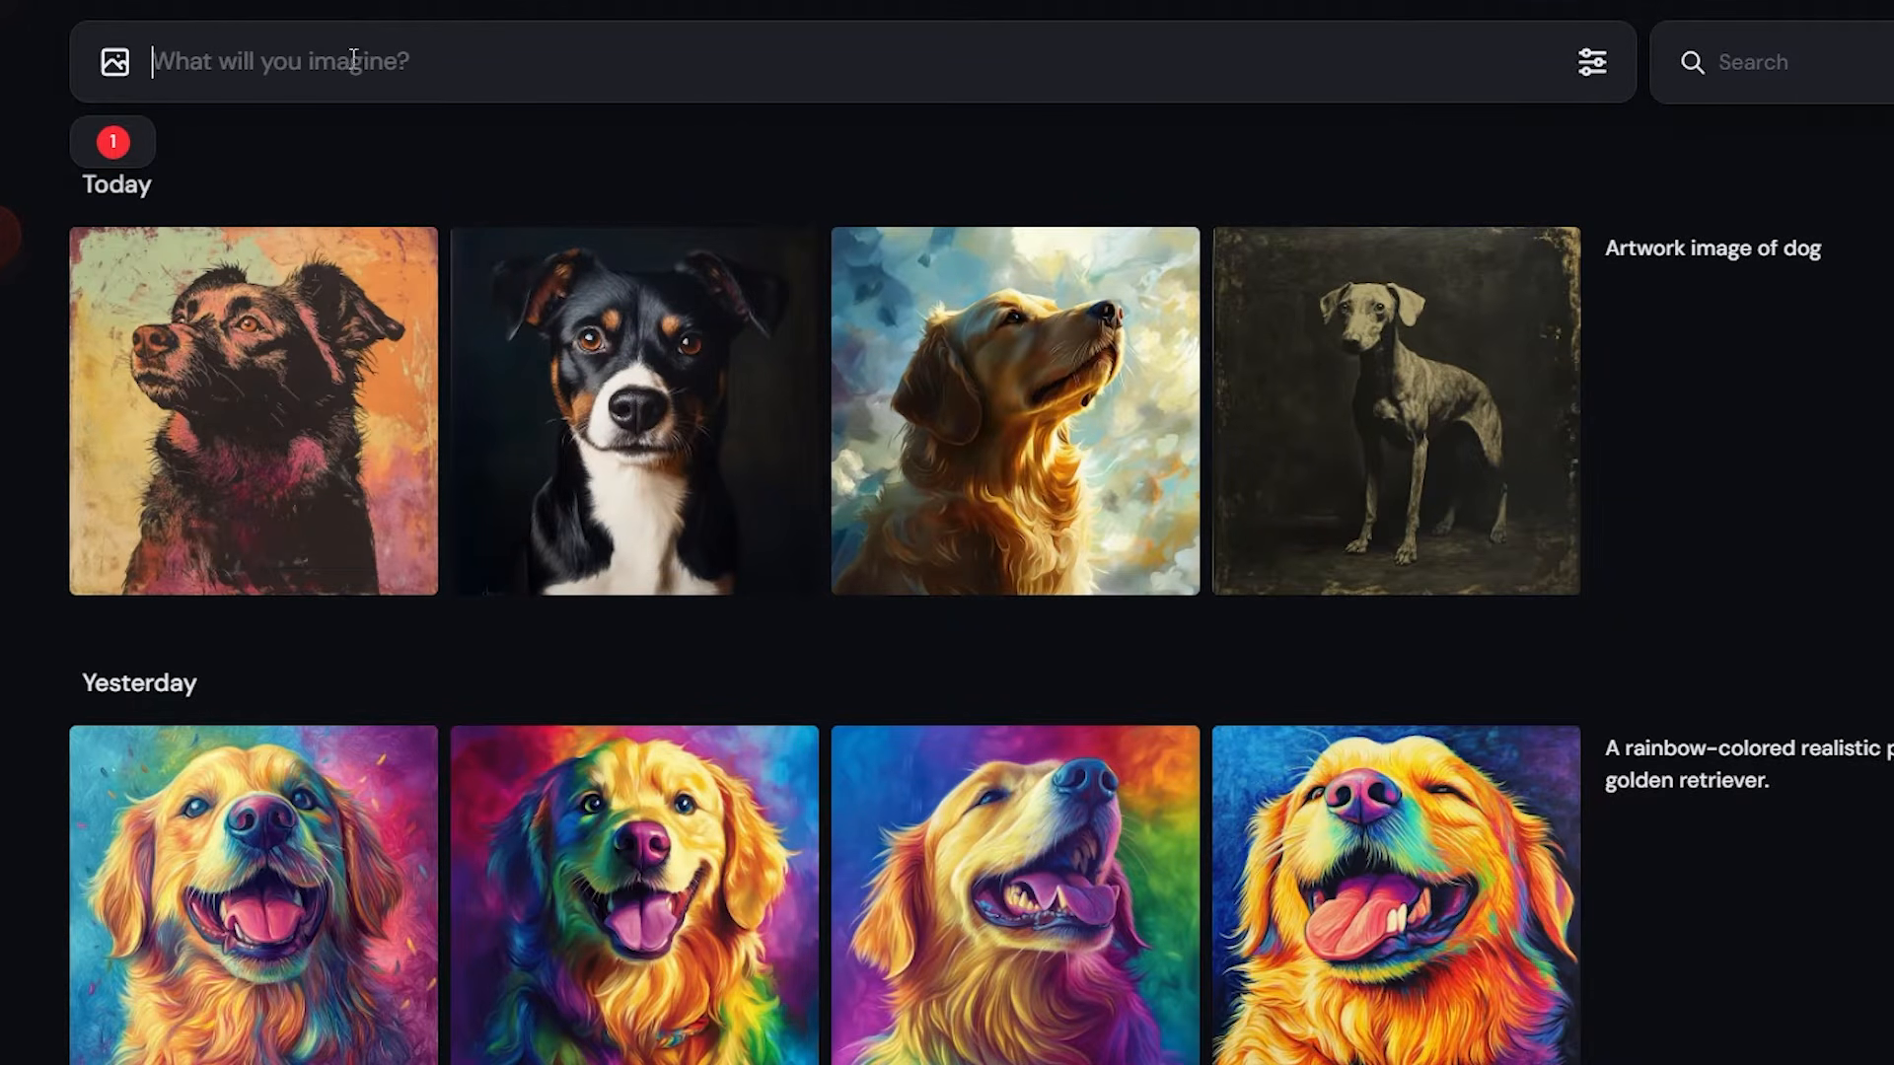
Step: Look over the generated dog images, enlarging the fourth one, and rerun the "artwork image of dog" prompt
{"action": "mouse_move", "coordinate": [296, 291]}
{"action": "mouse_move", "coordinate": [583, 266]}
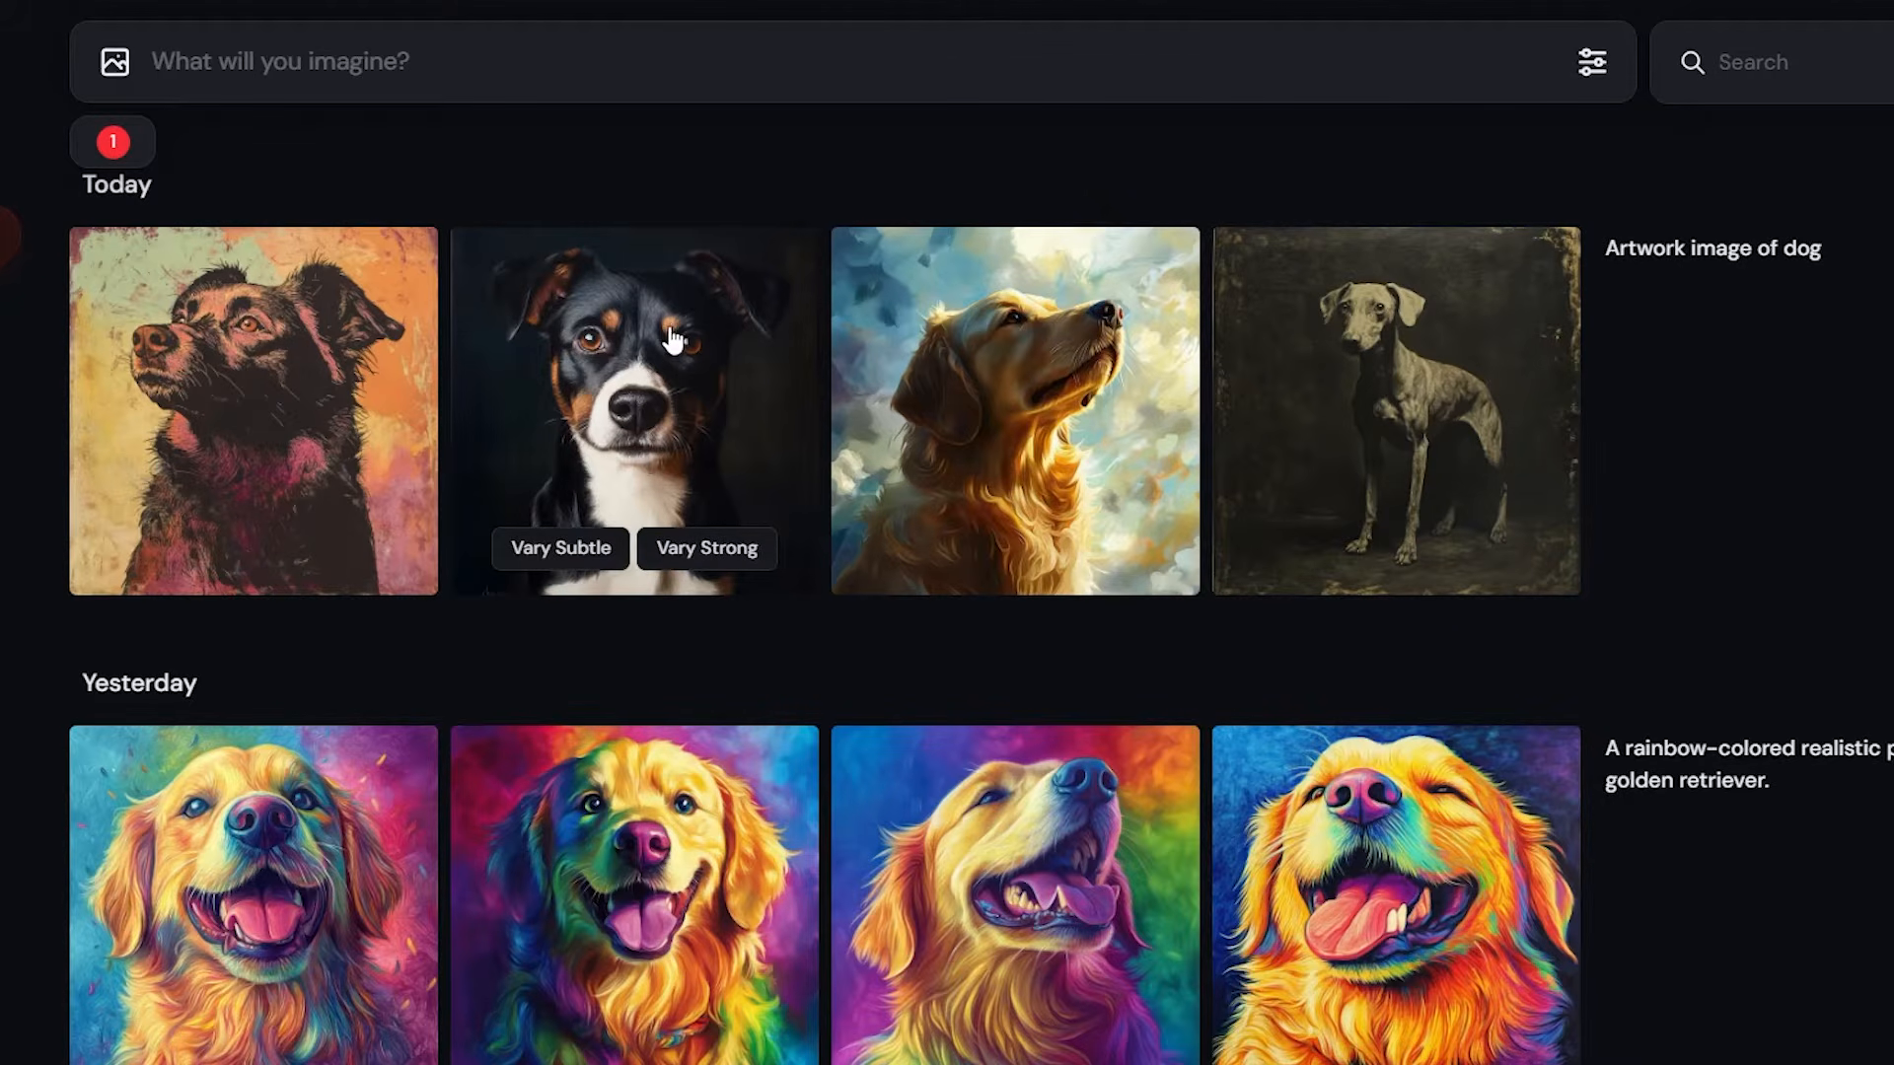
{"action": "mouse_move", "coordinate": [981, 355]}
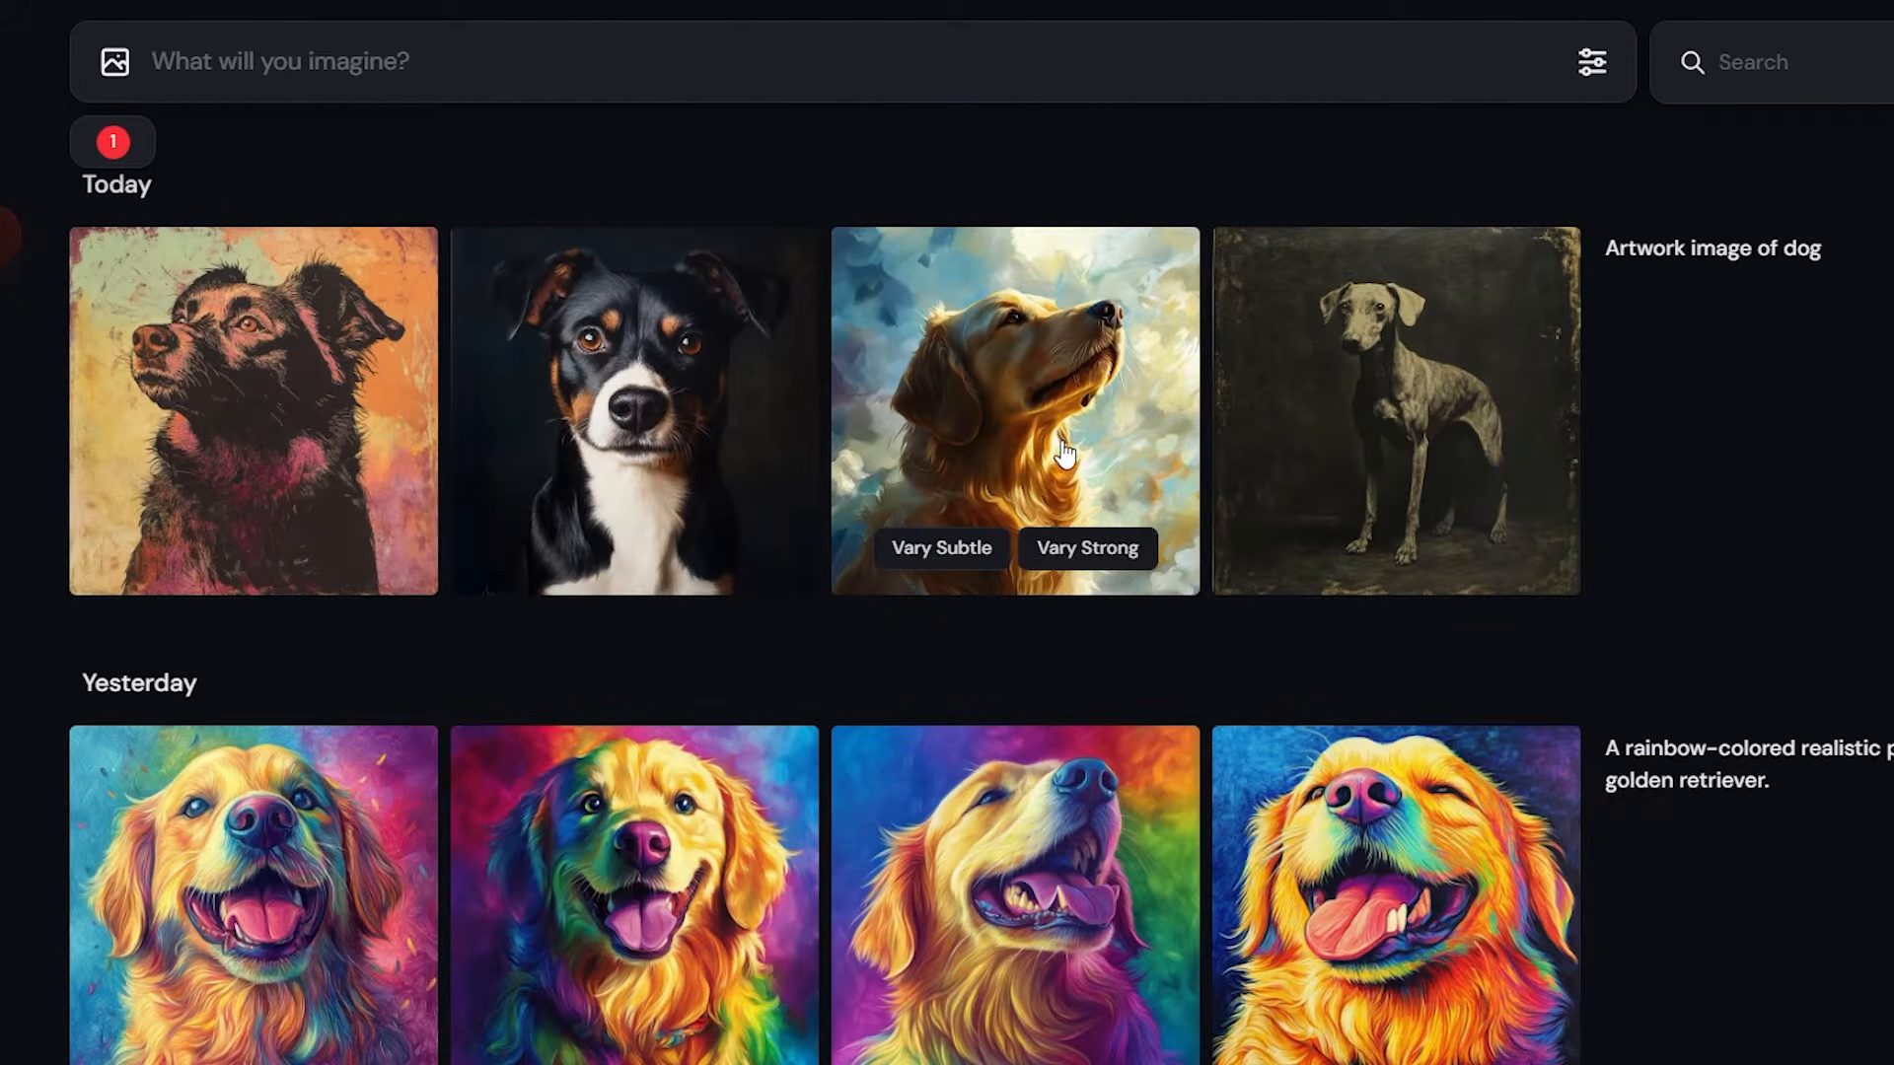
{"action": "left_click", "coordinate": [1460, 338]}
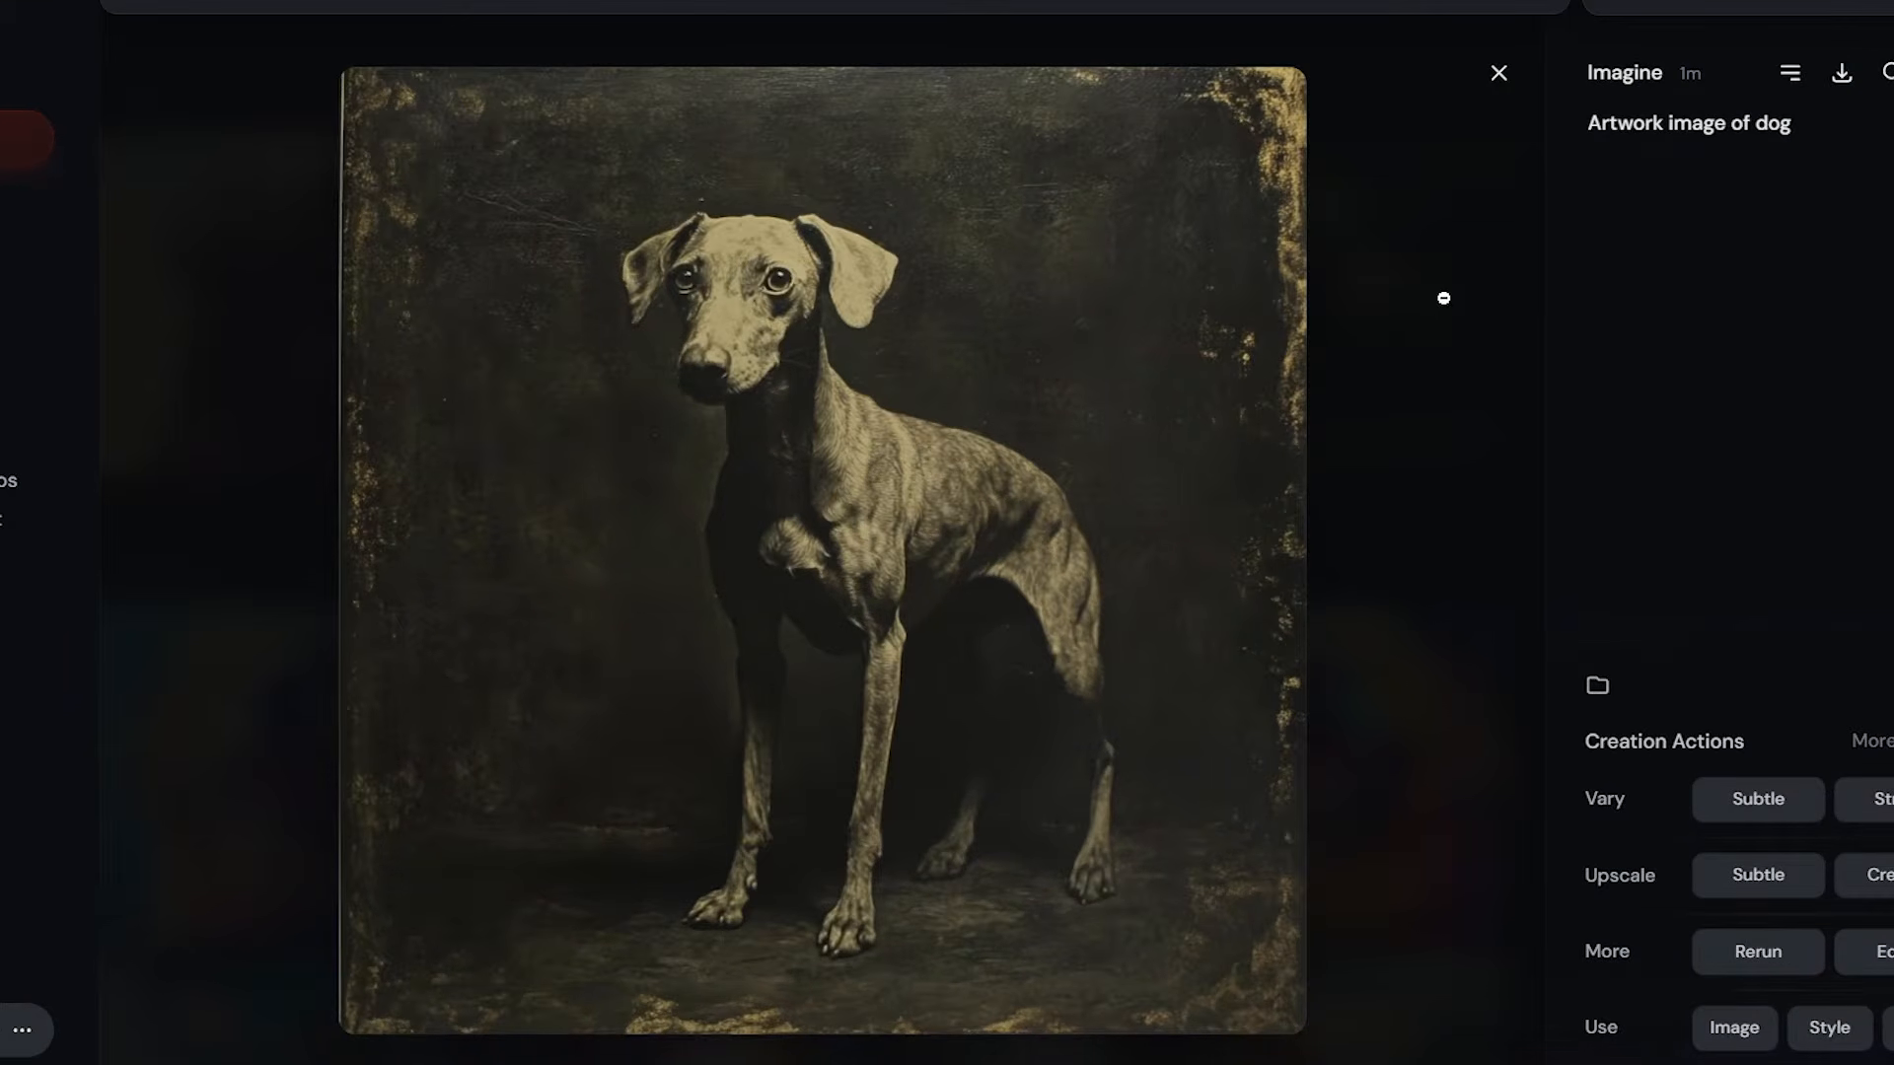
{"action": "left_click", "coordinate": [1443, 298]}
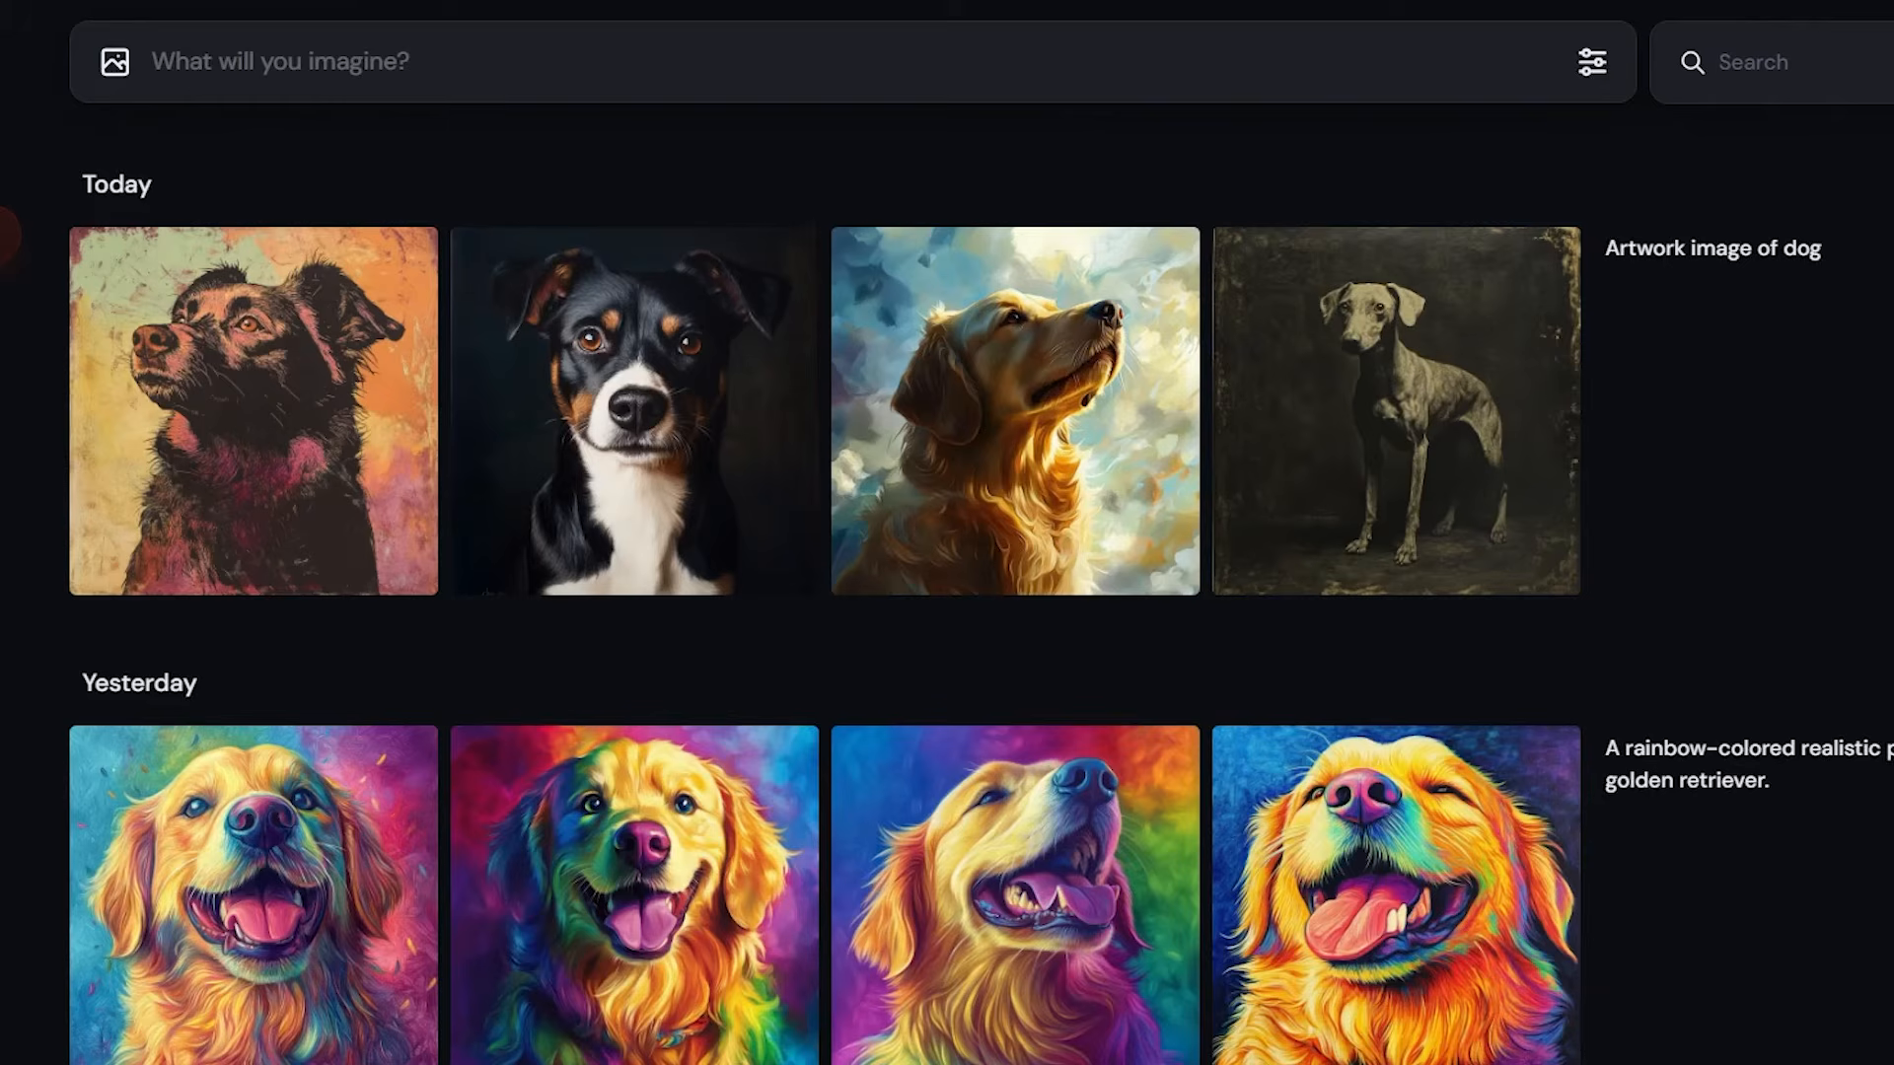
{"action": "mouse_move", "coordinate": [1810, 311]}
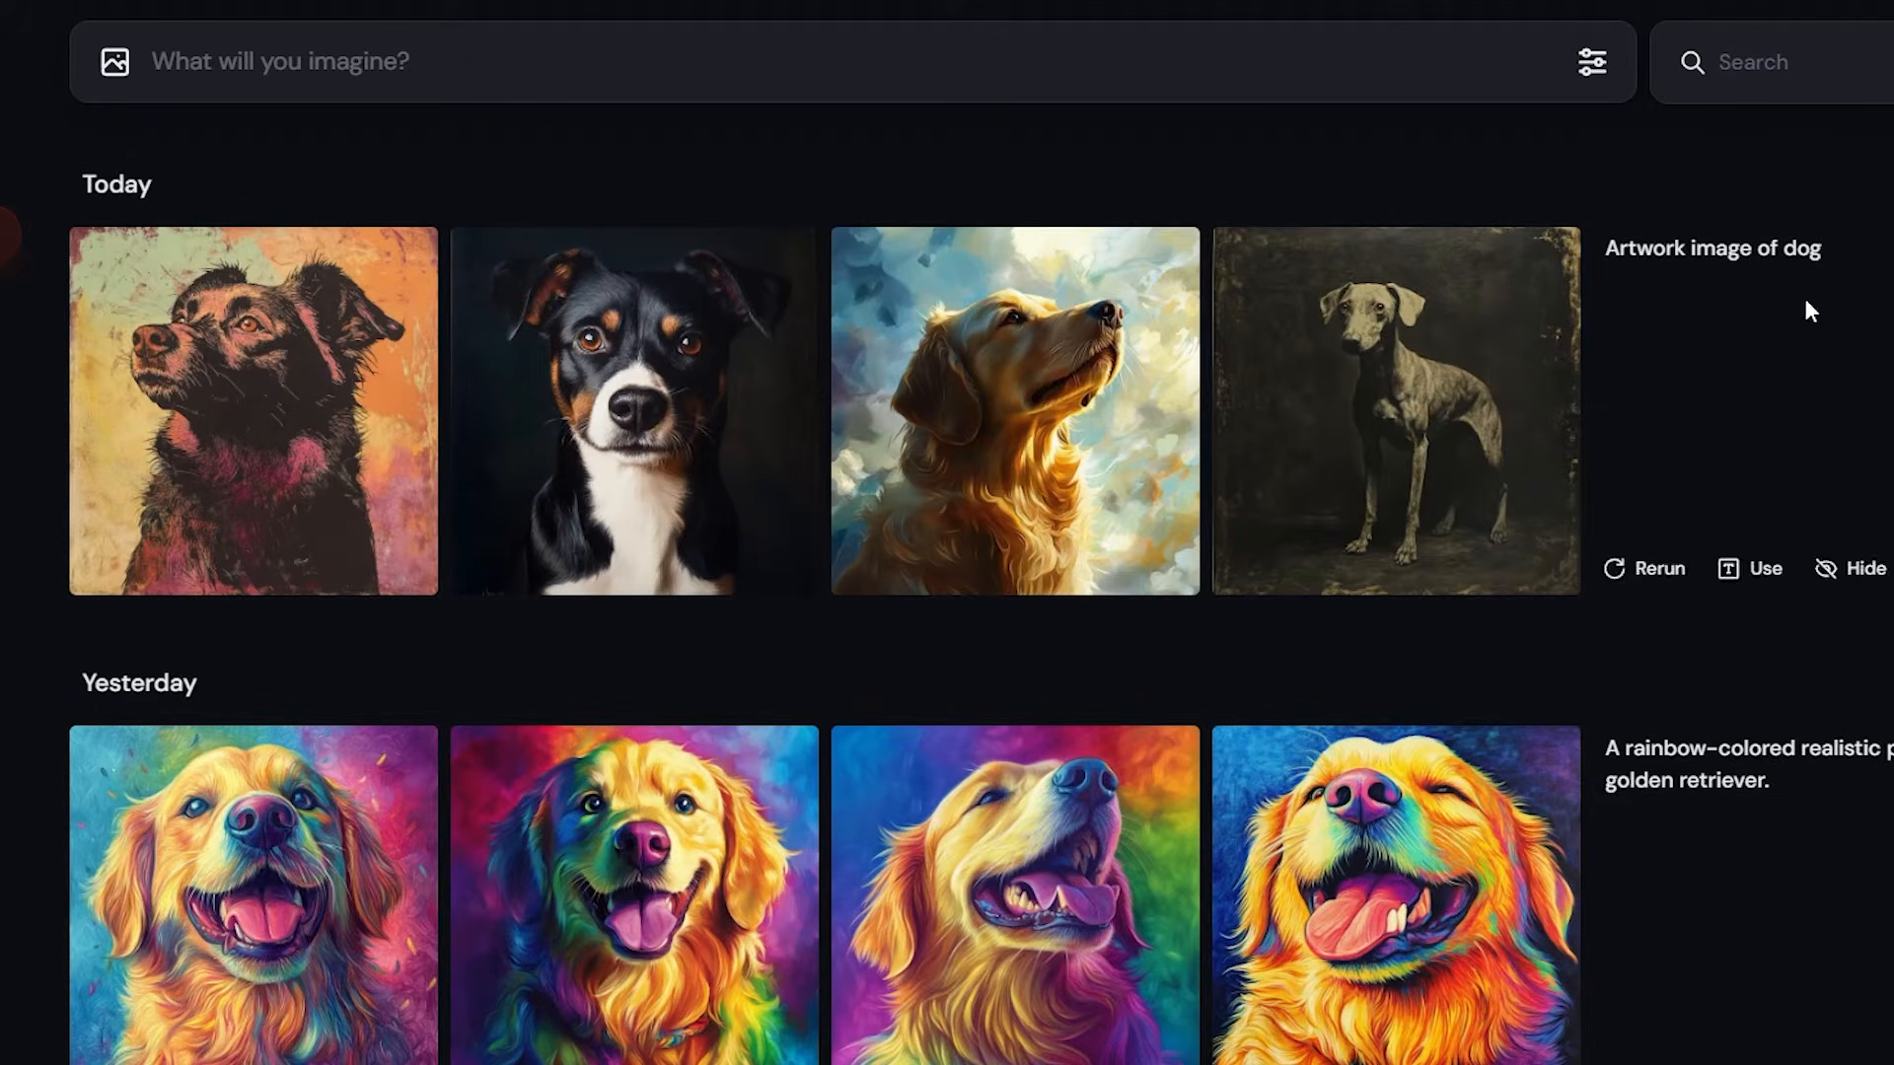
{"action": "left_click", "coordinate": [1661, 569]}
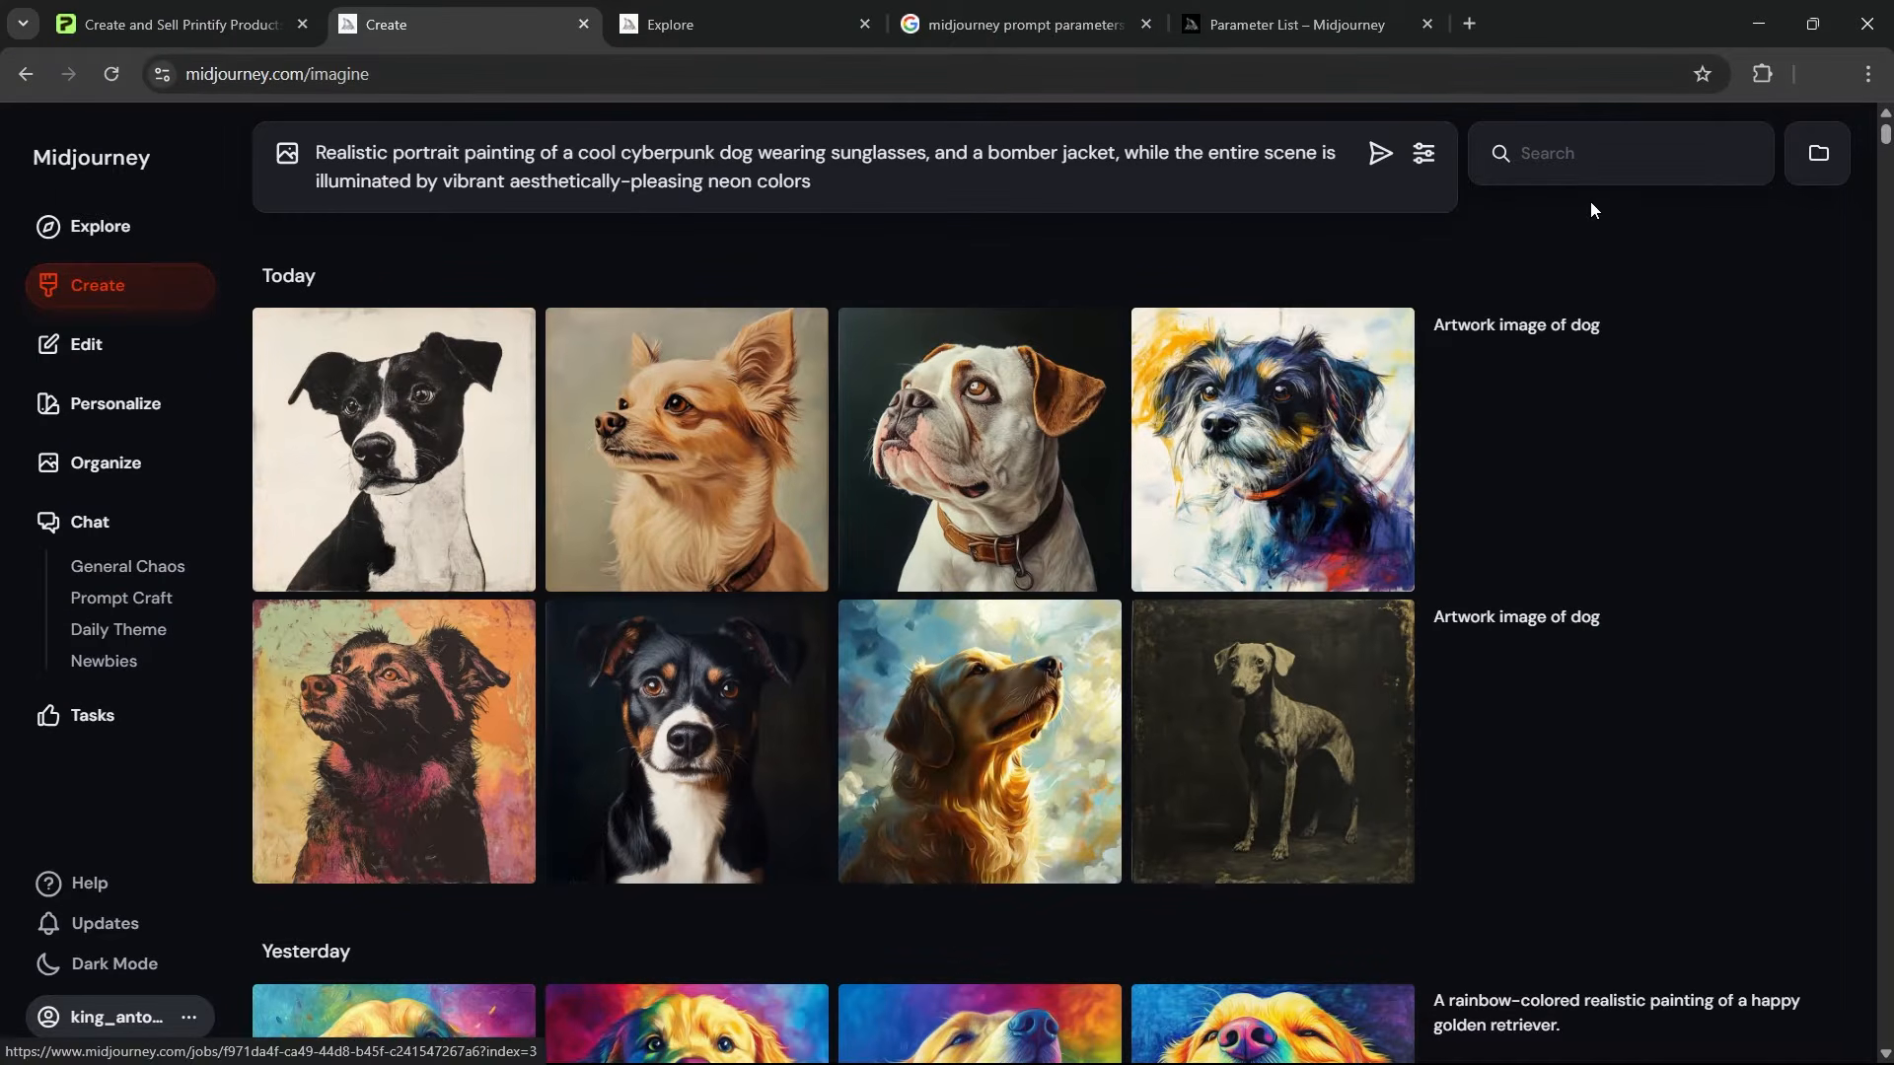
Step: Check the image settings and the Printify poster products, and generate the cyberpunk dog portrait prompt with the parameter --ar 2:3
{"action": "left_click", "coordinate": [1425, 155]}
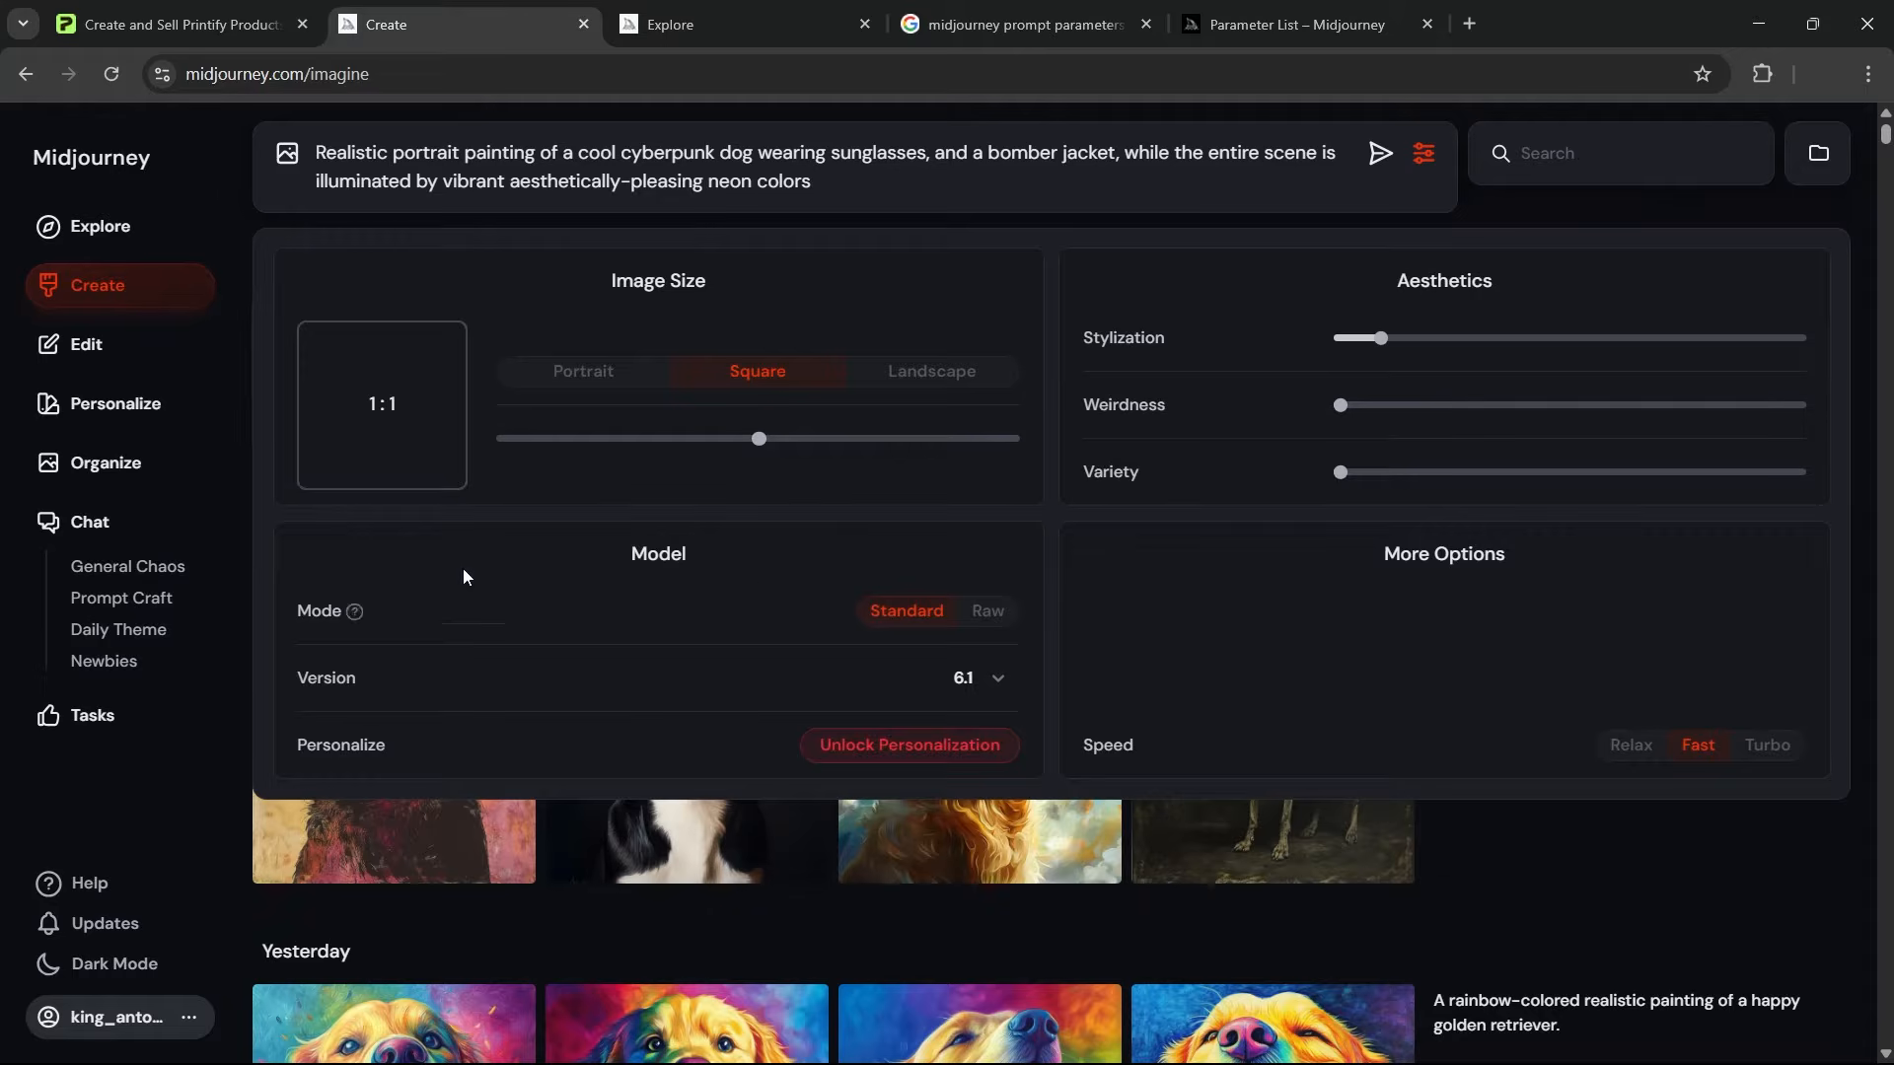
{"action": "left_click", "coordinate": [1424, 153]}
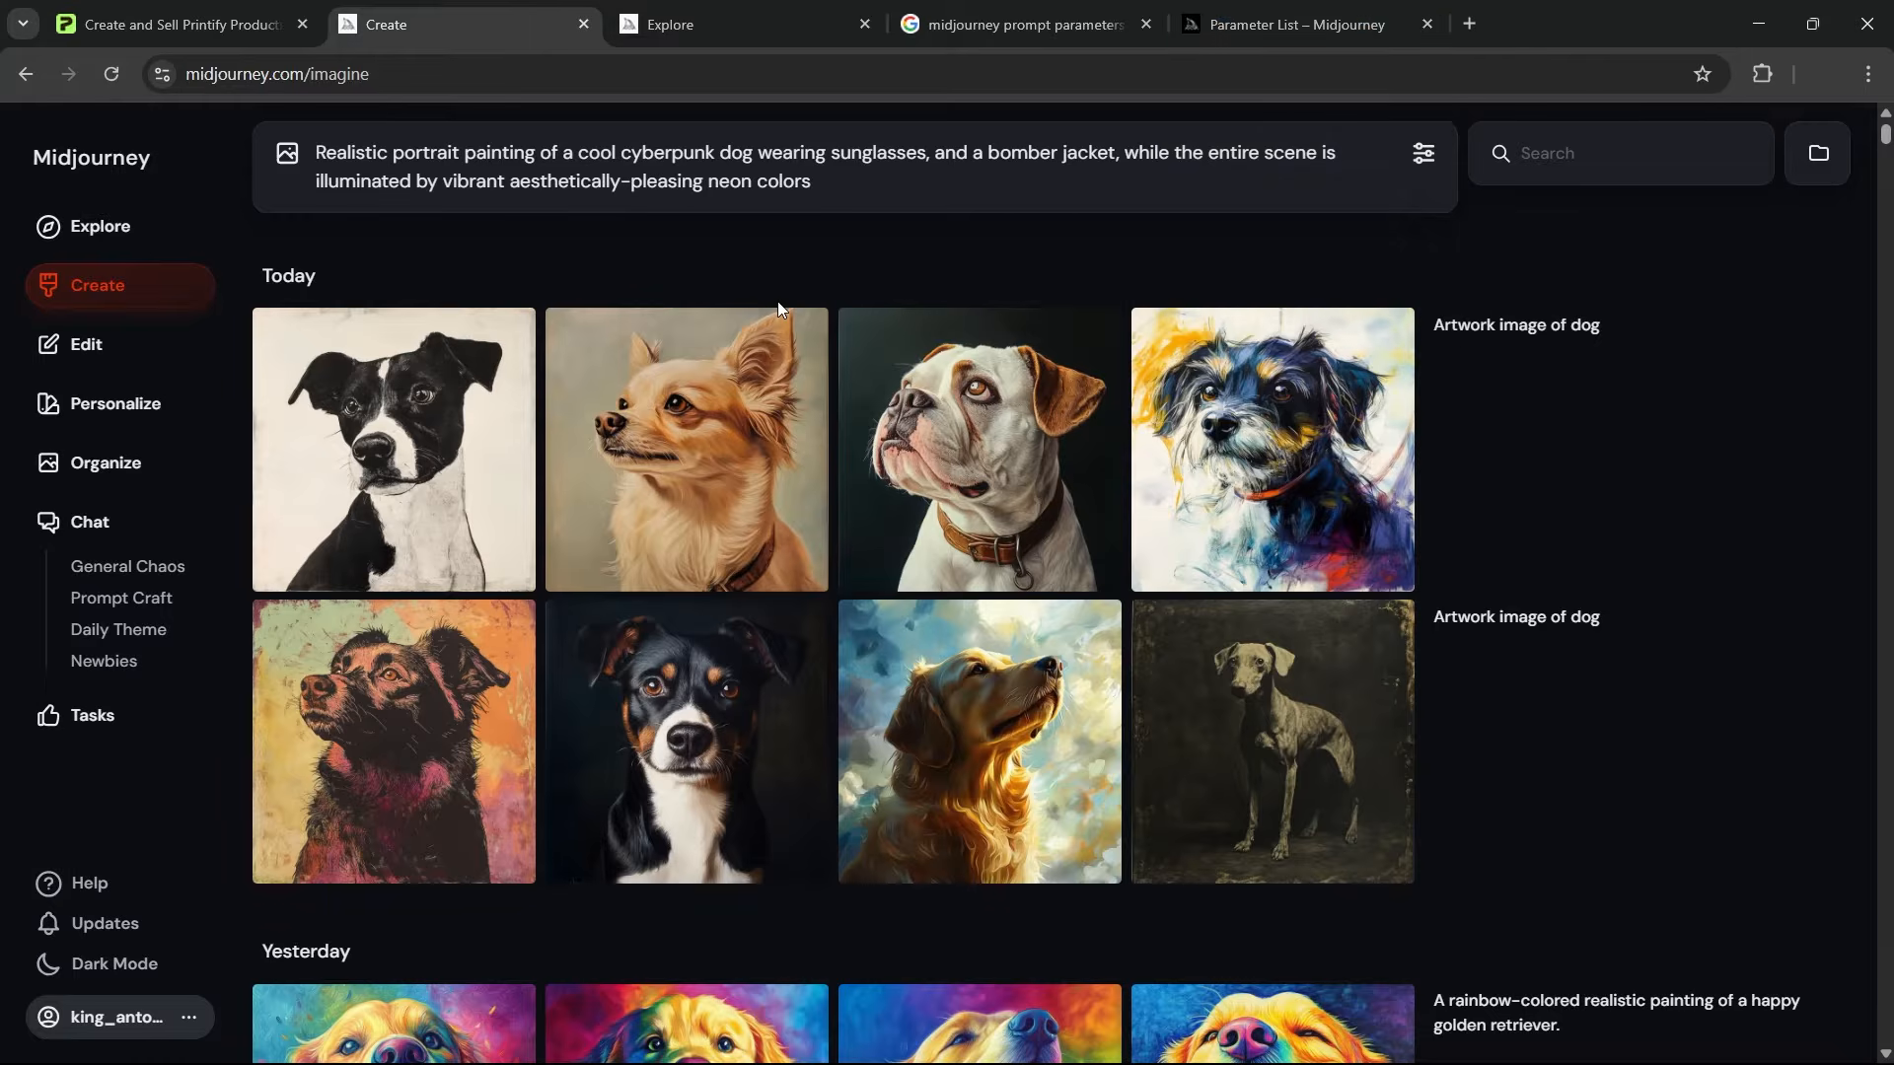
{"action": "type", "text": "--"}
{"action": "left_click", "coordinate": [177, 24]}
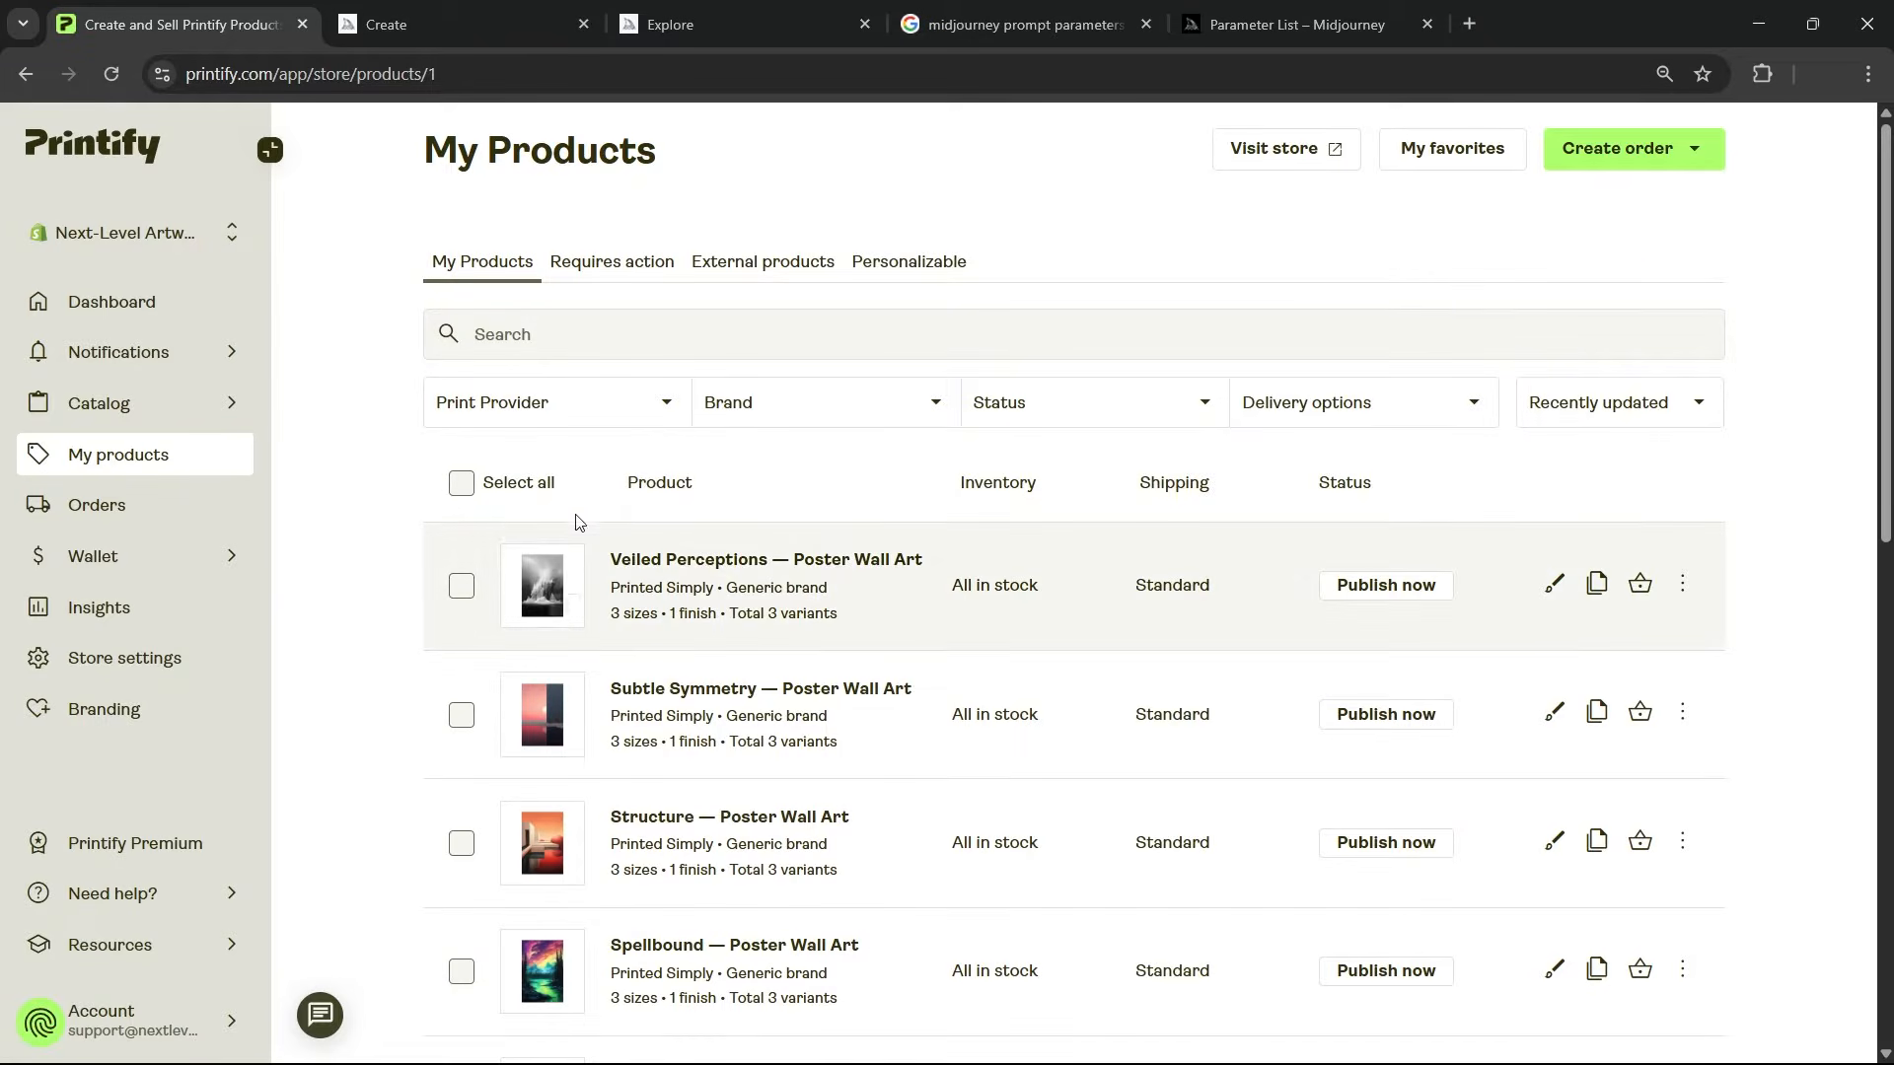
{"action": "left_click", "coordinate": [554, 610]}
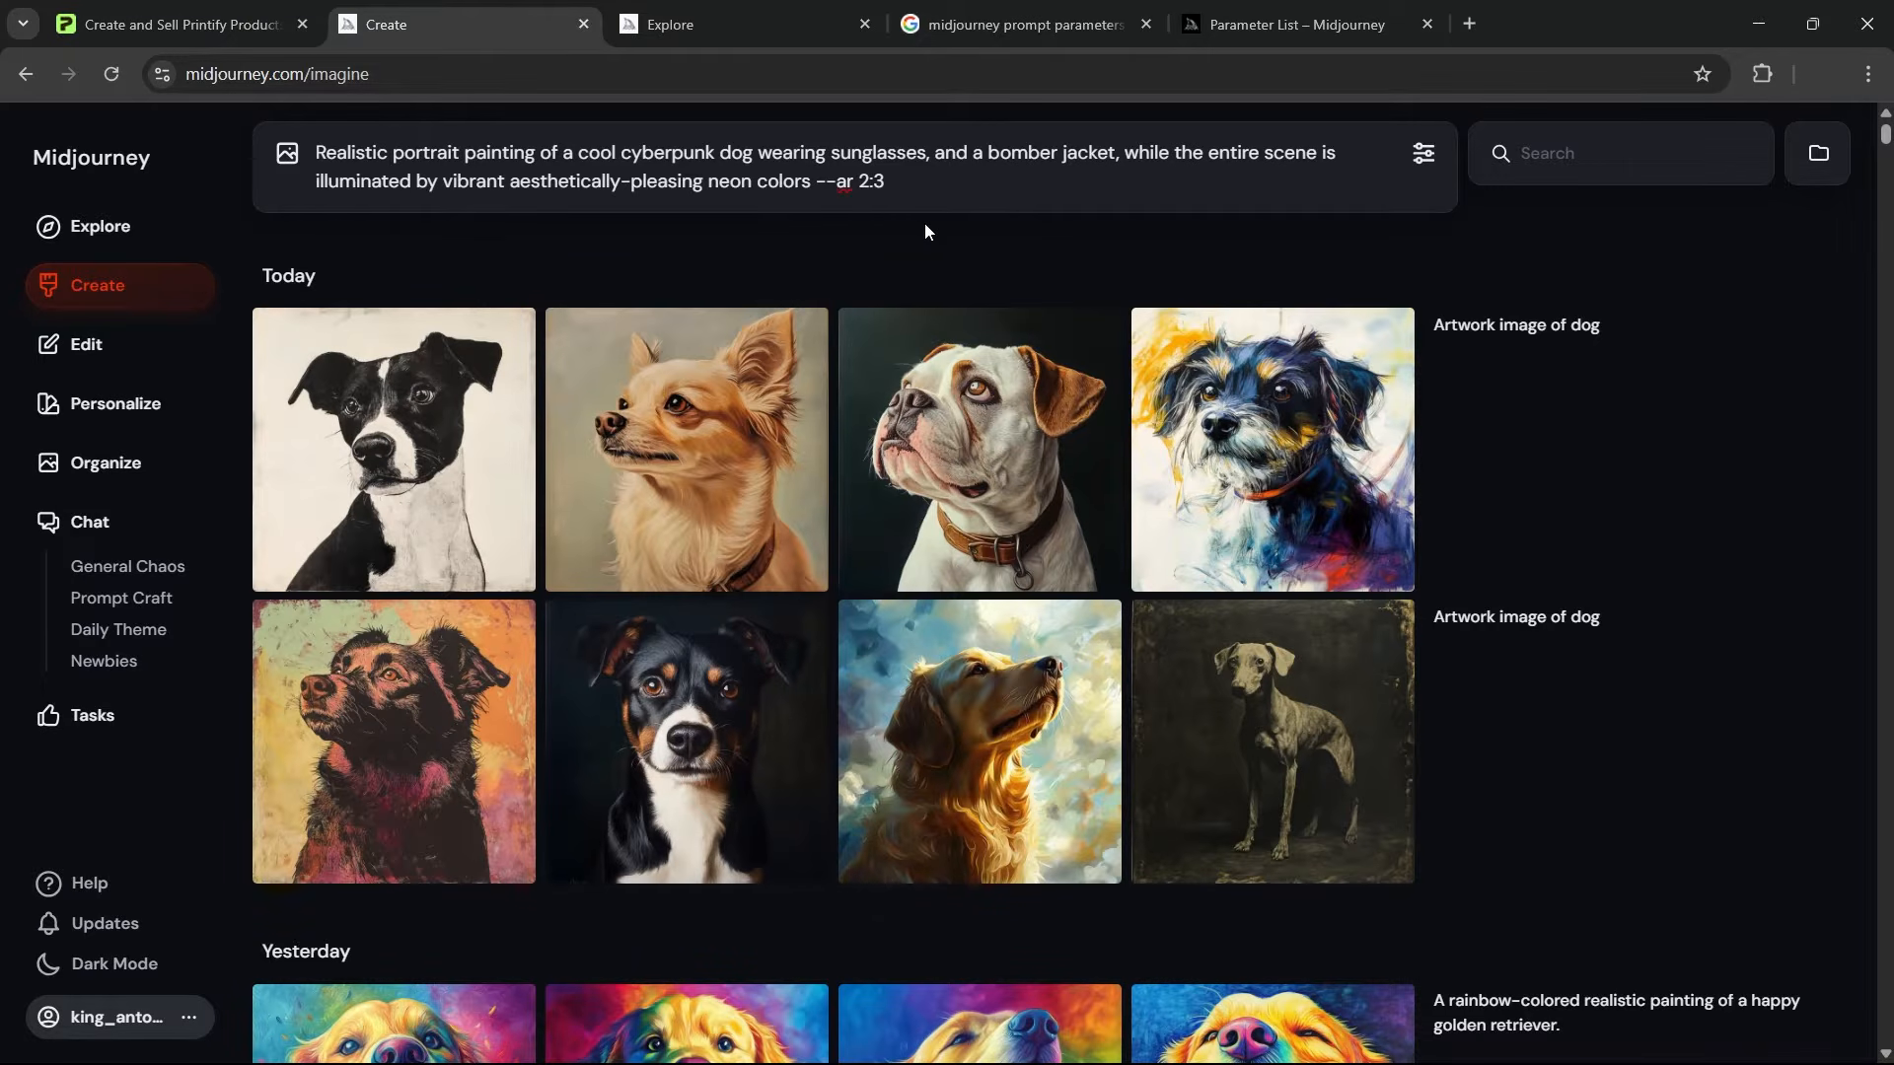
{"action": "left_click", "coordinate": [183, 24]}
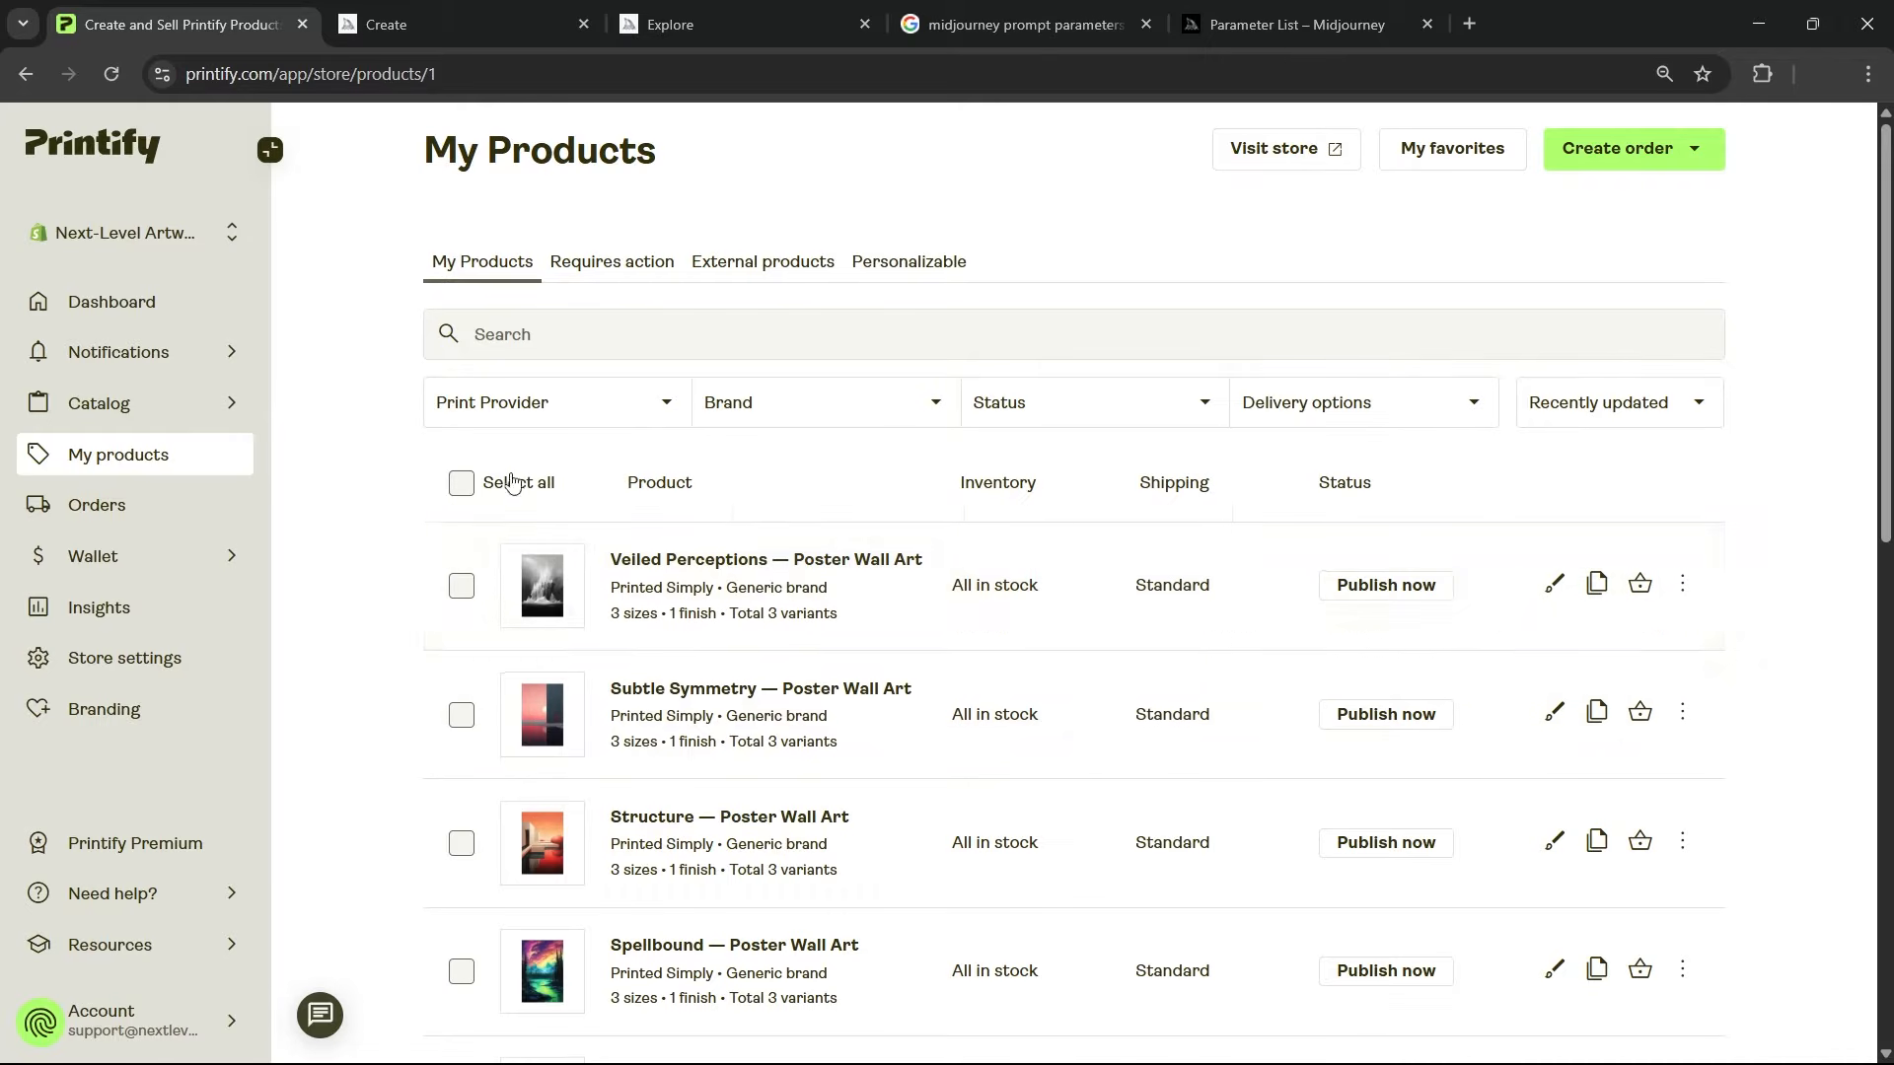
{"action": "key", "text": "ctrl+Tab"}
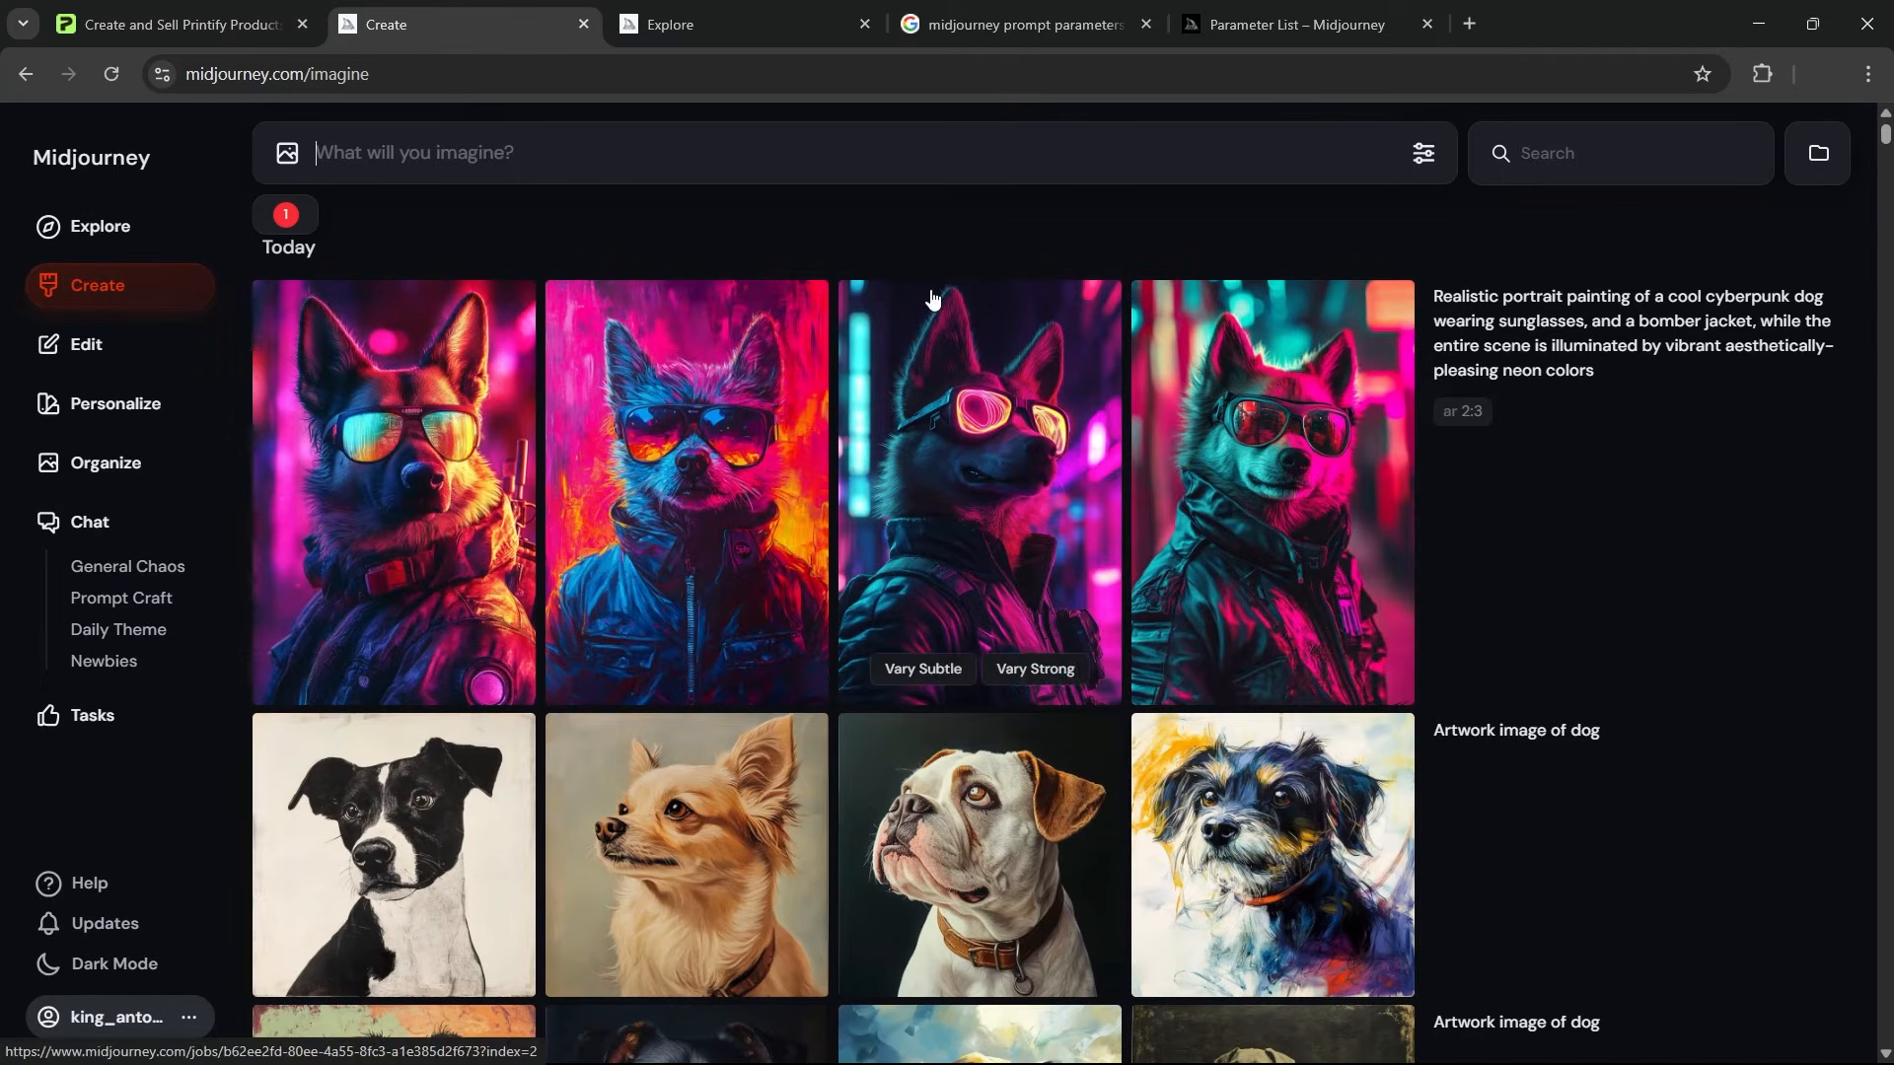
Step: Examine each of the four cyberpunk dog images at enlarged size and return to the image grid
{"action": "left_click", "coordinate": [469, 335]}
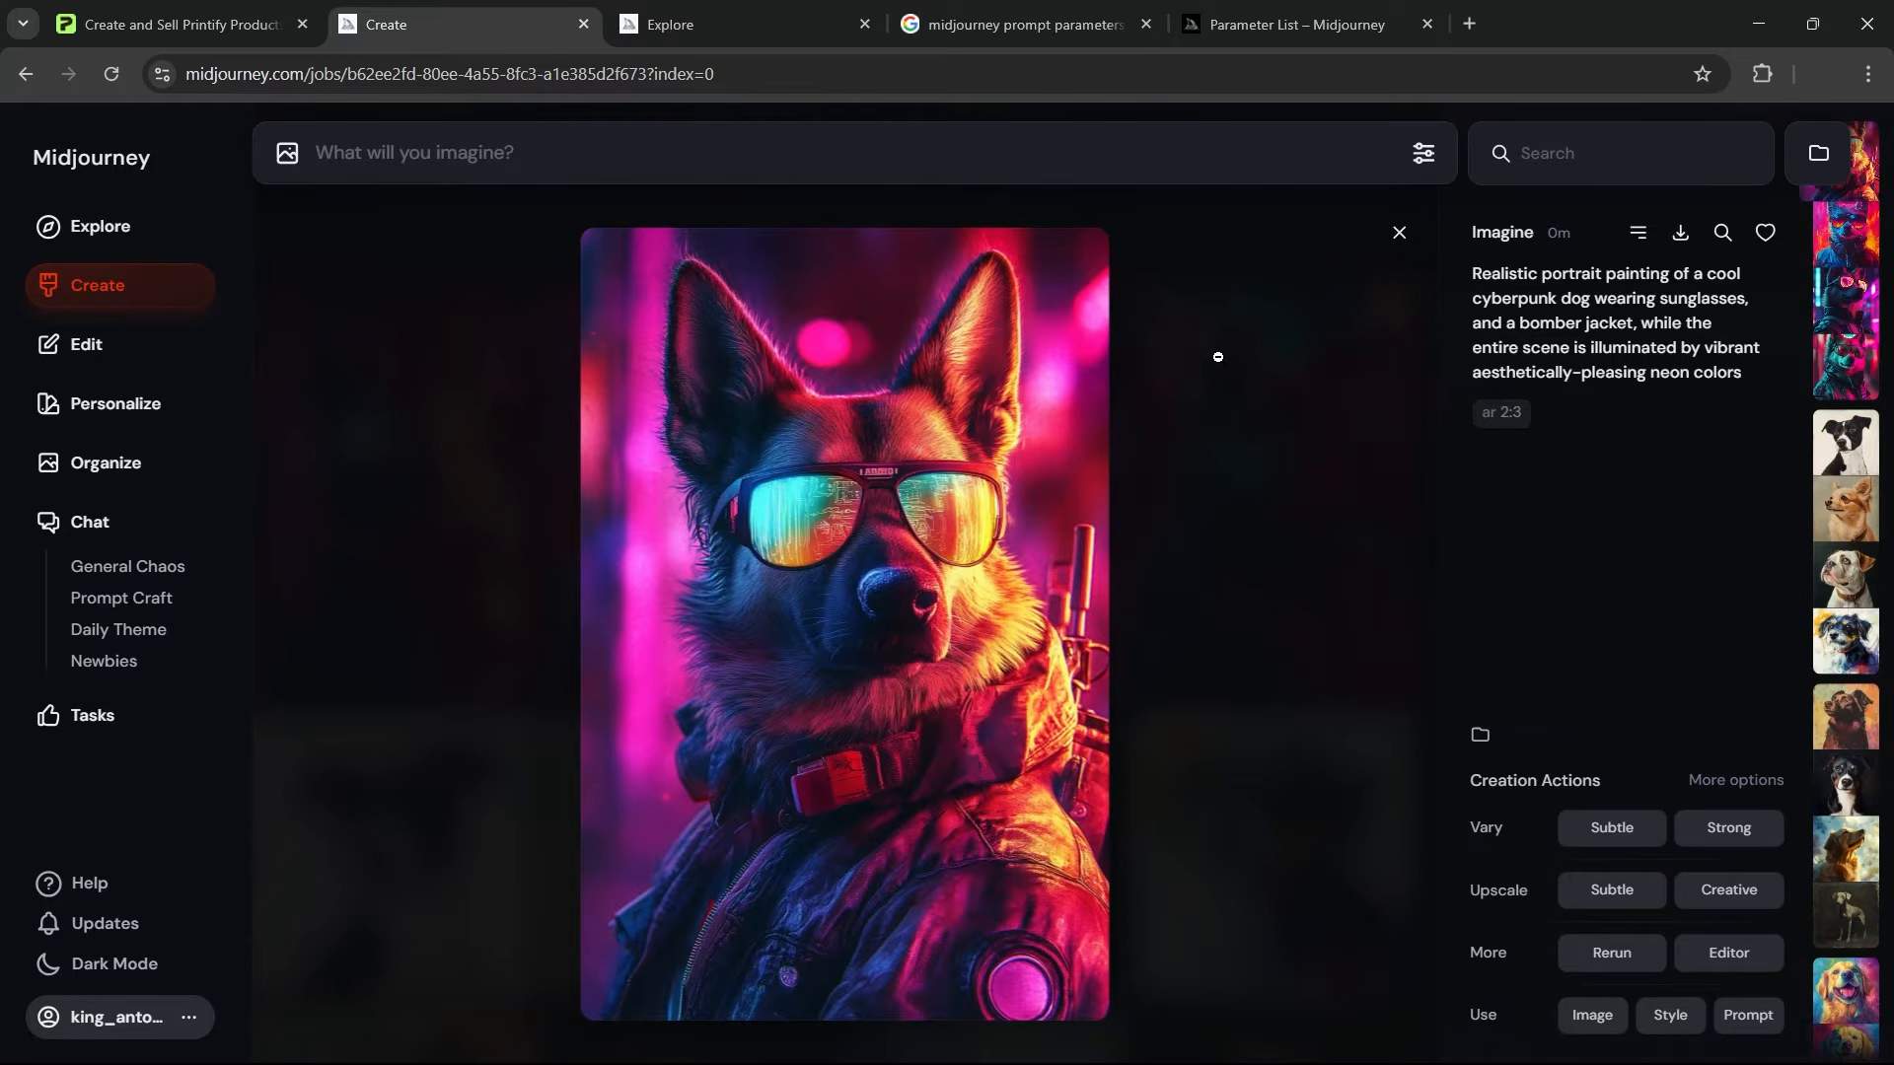
{"action": "key", "text": "Right"}
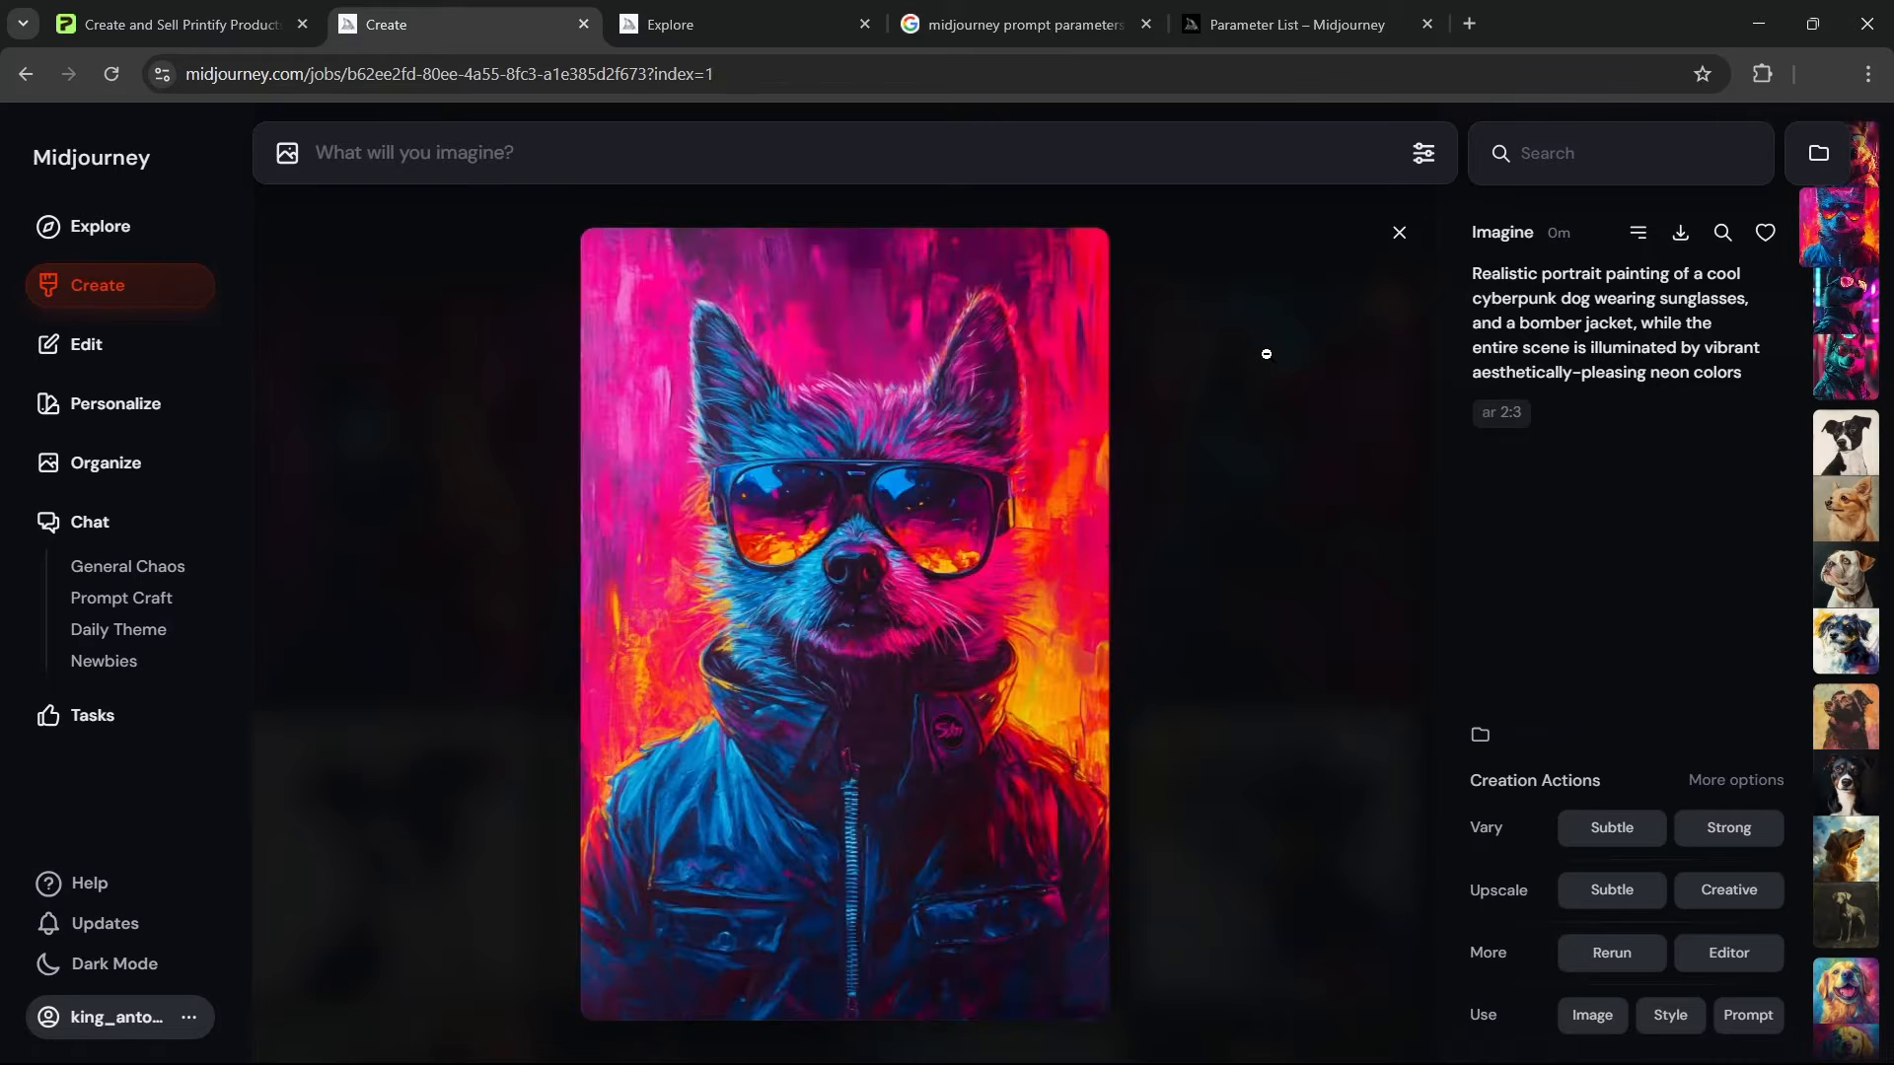
{"action": "key", "text": "Right"}
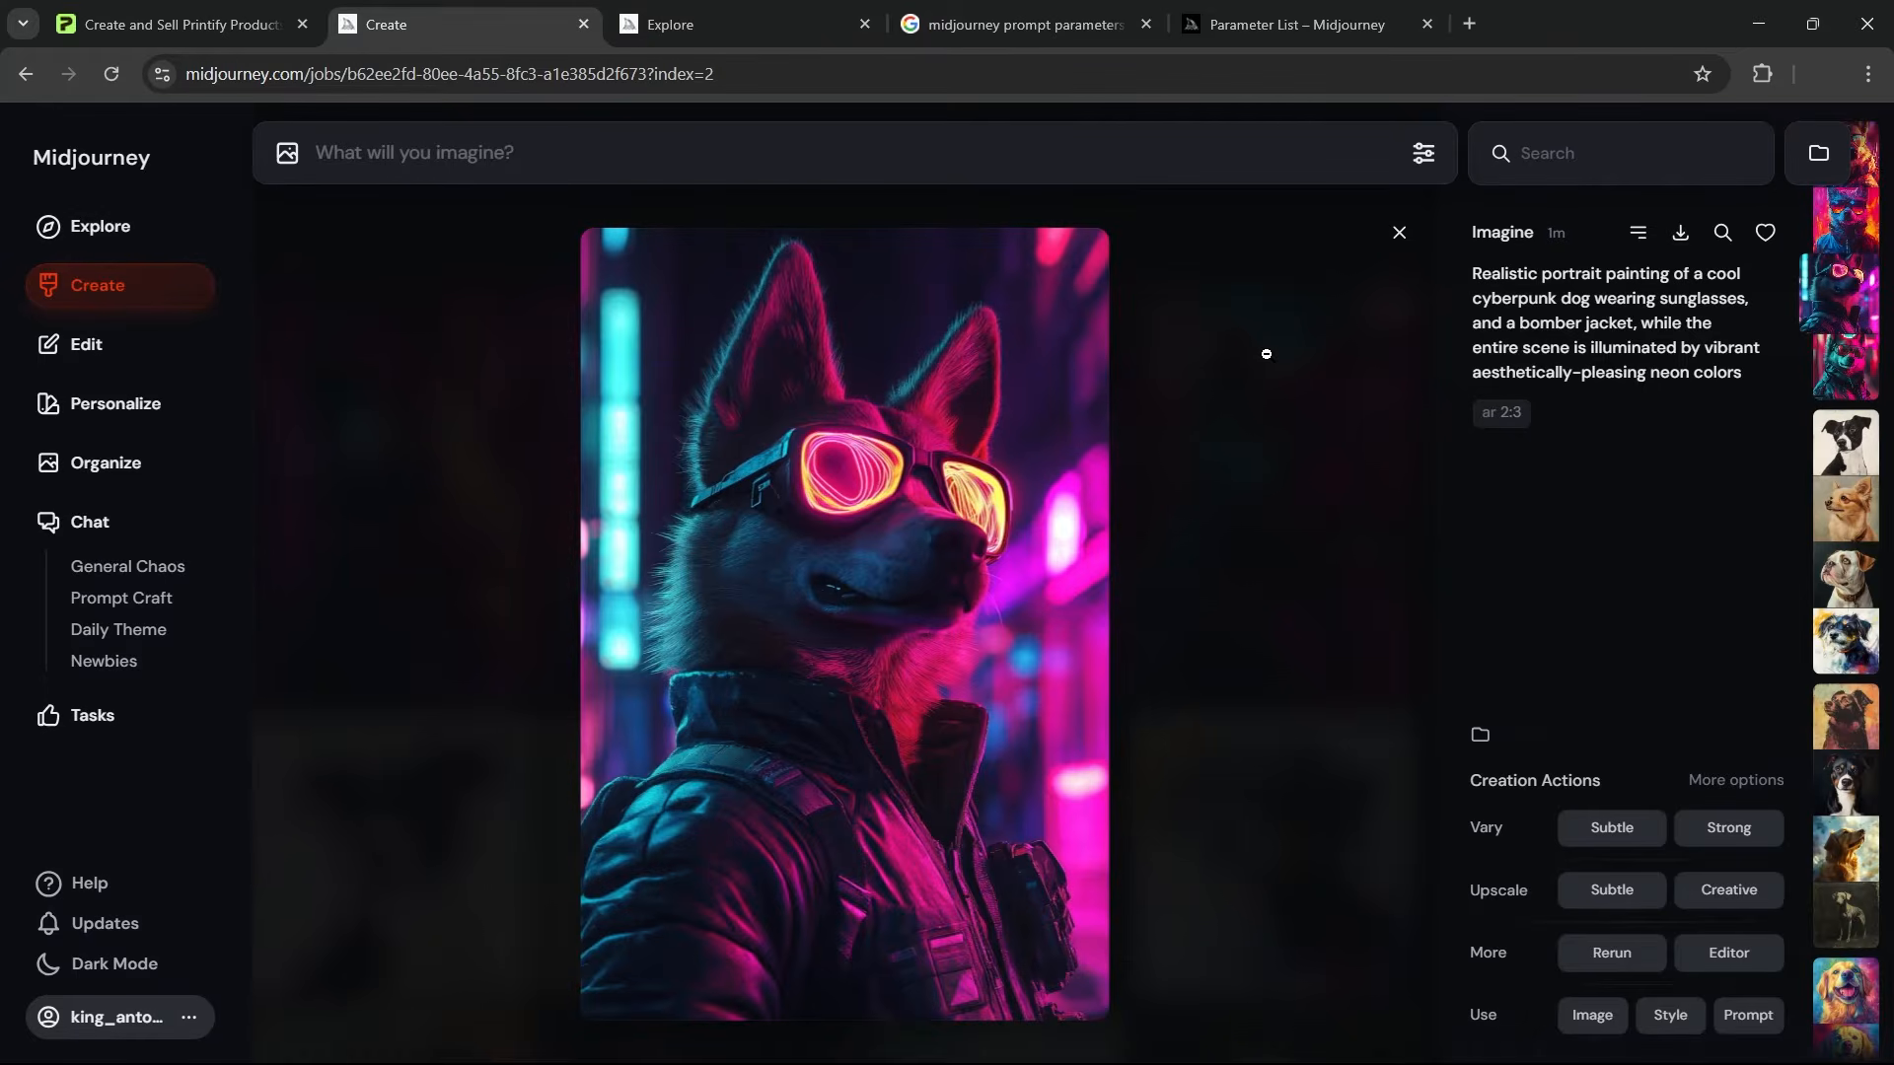
{"action": "key", "text": "Right"}
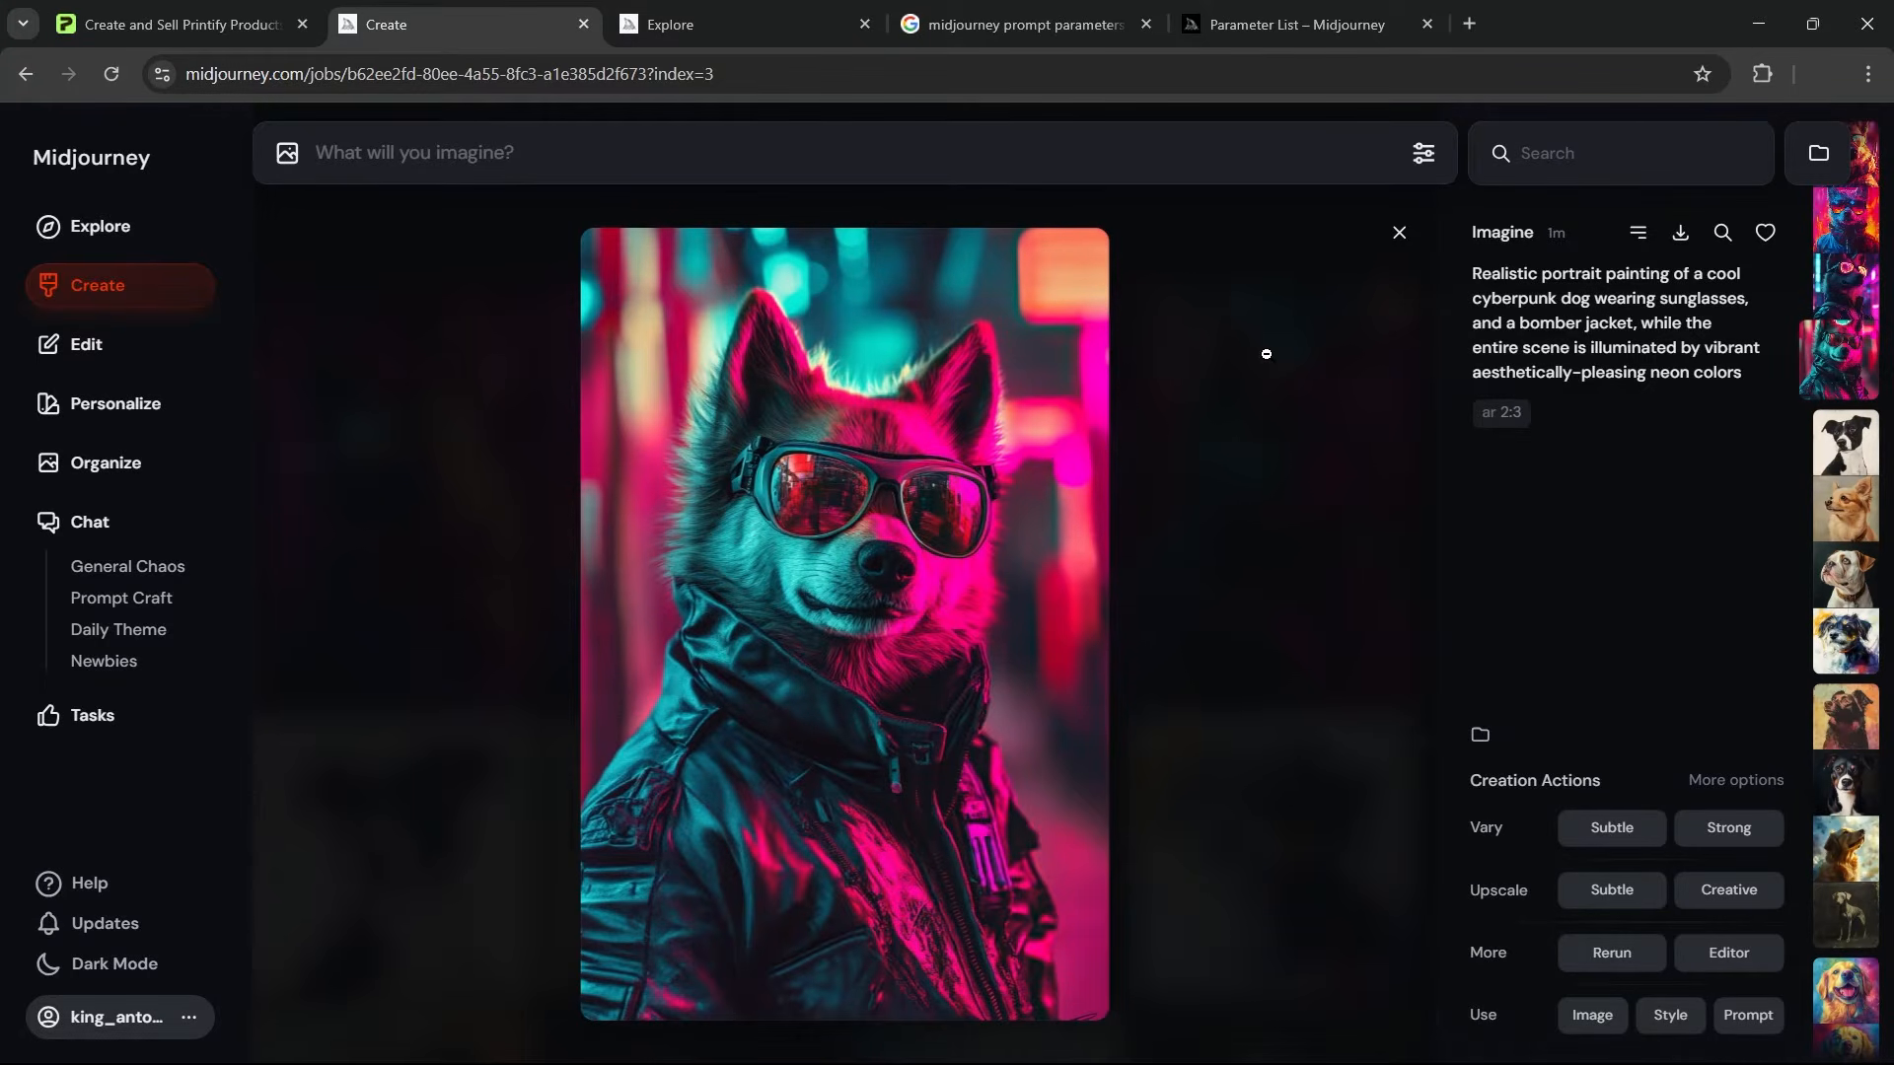
{"action": "key", "text": "Escape"}
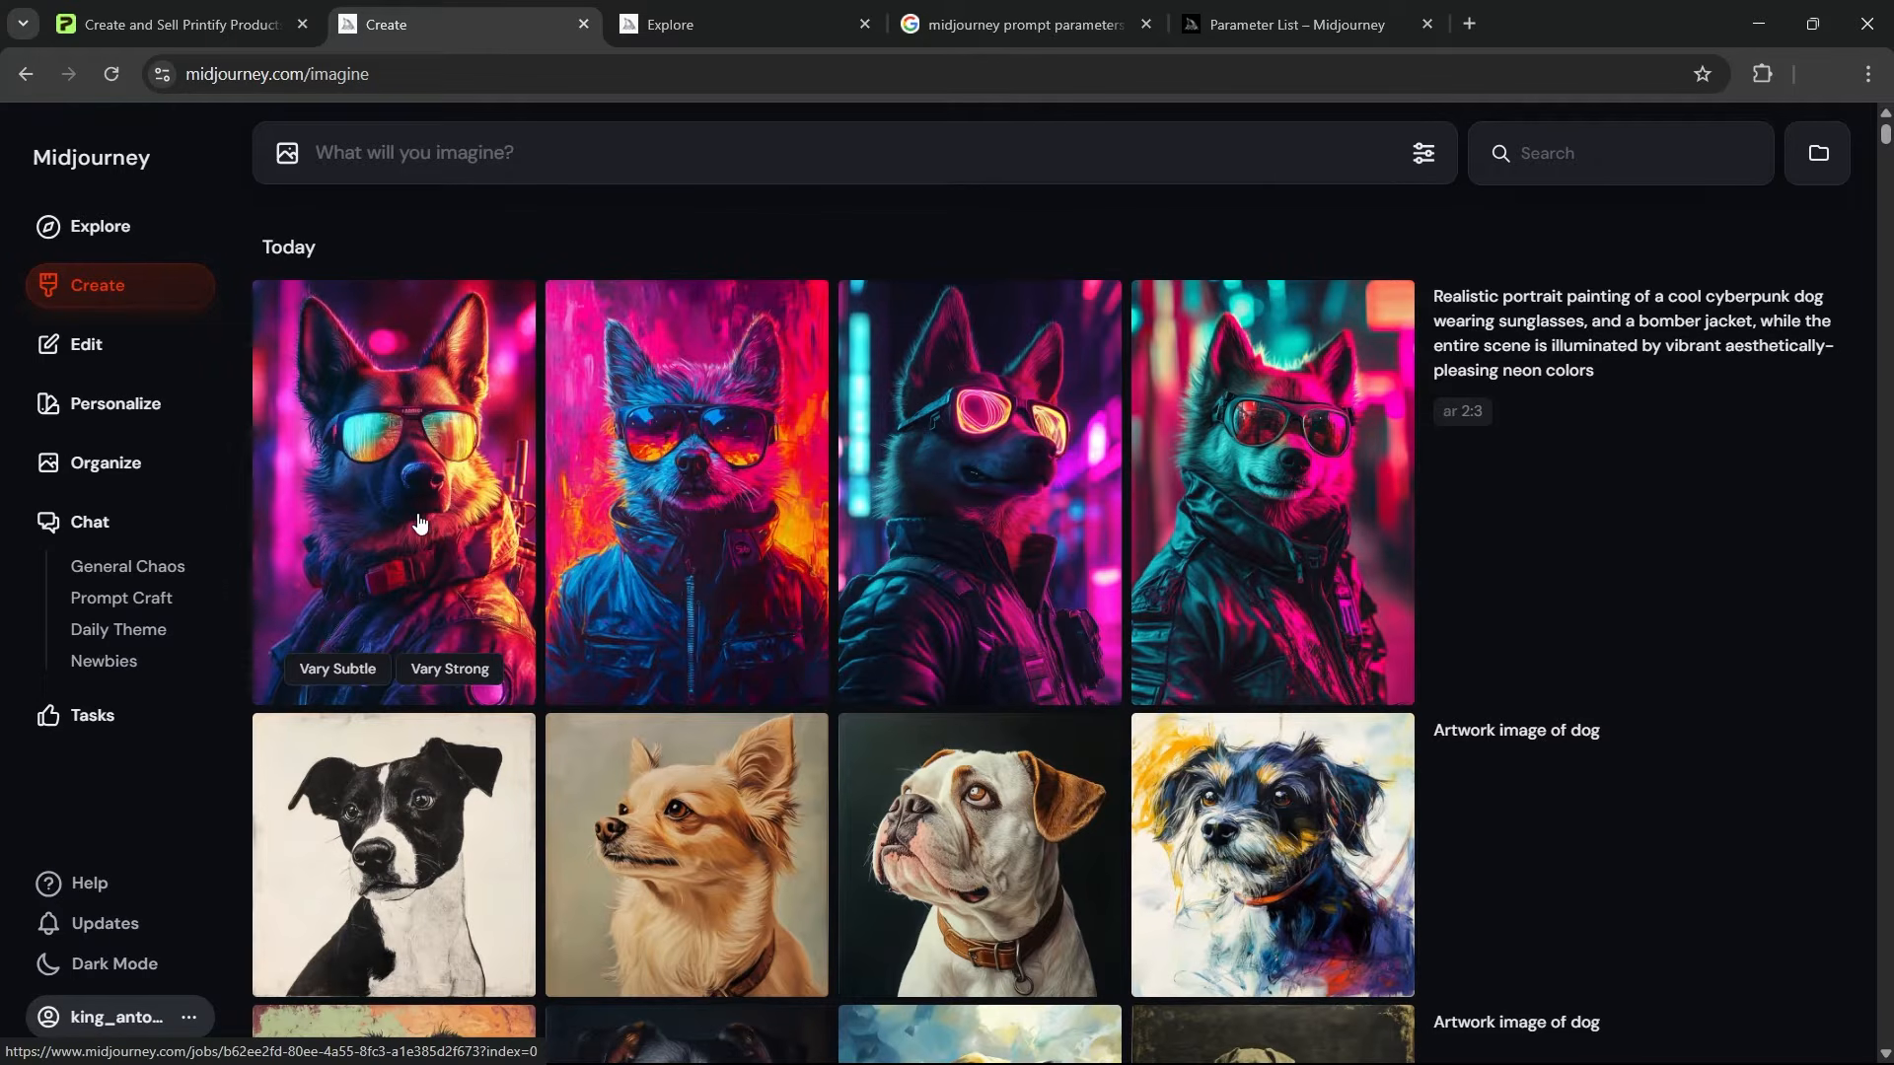
Step: Create subtle variations of the first cyberpunk dog image and view the fourth variation enlarged
{"action": "left_click", "coordinate": [367, 678]}
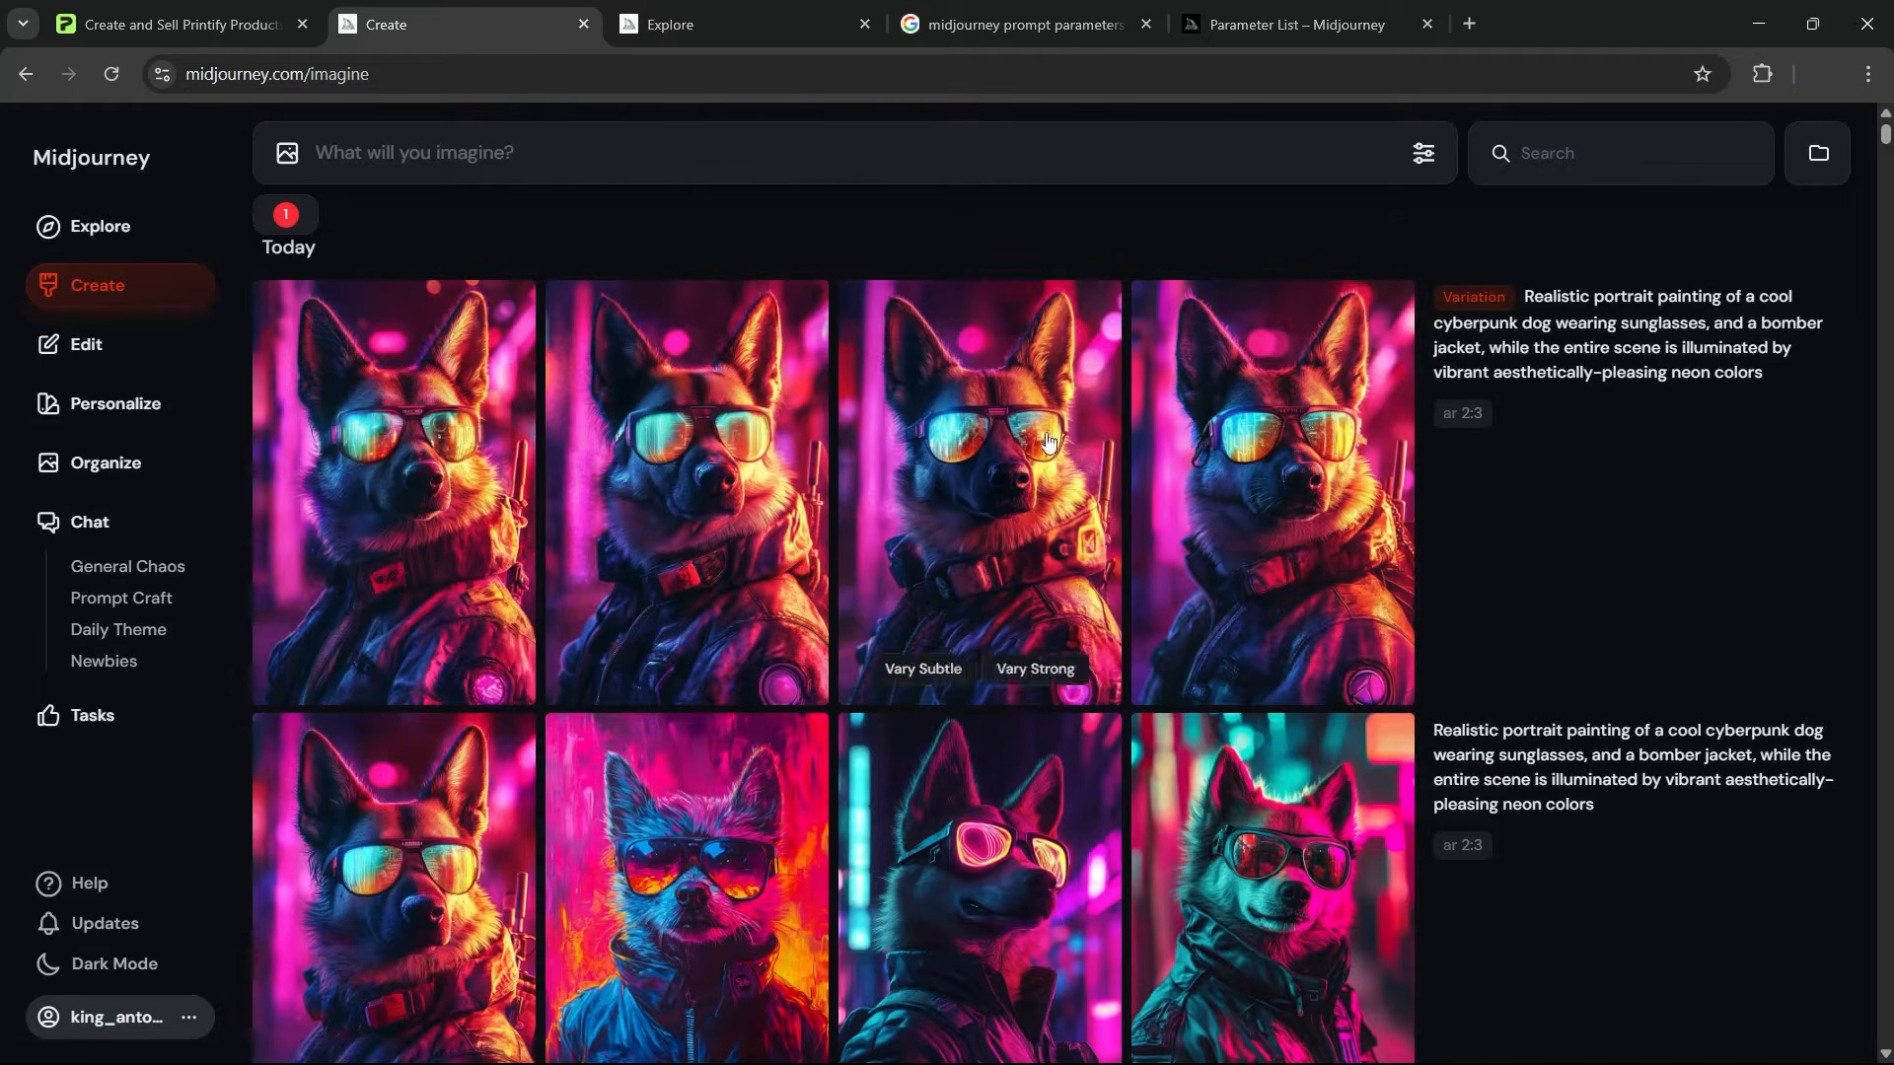
{"action": "left_click", "coordinate": [1231, 439]}
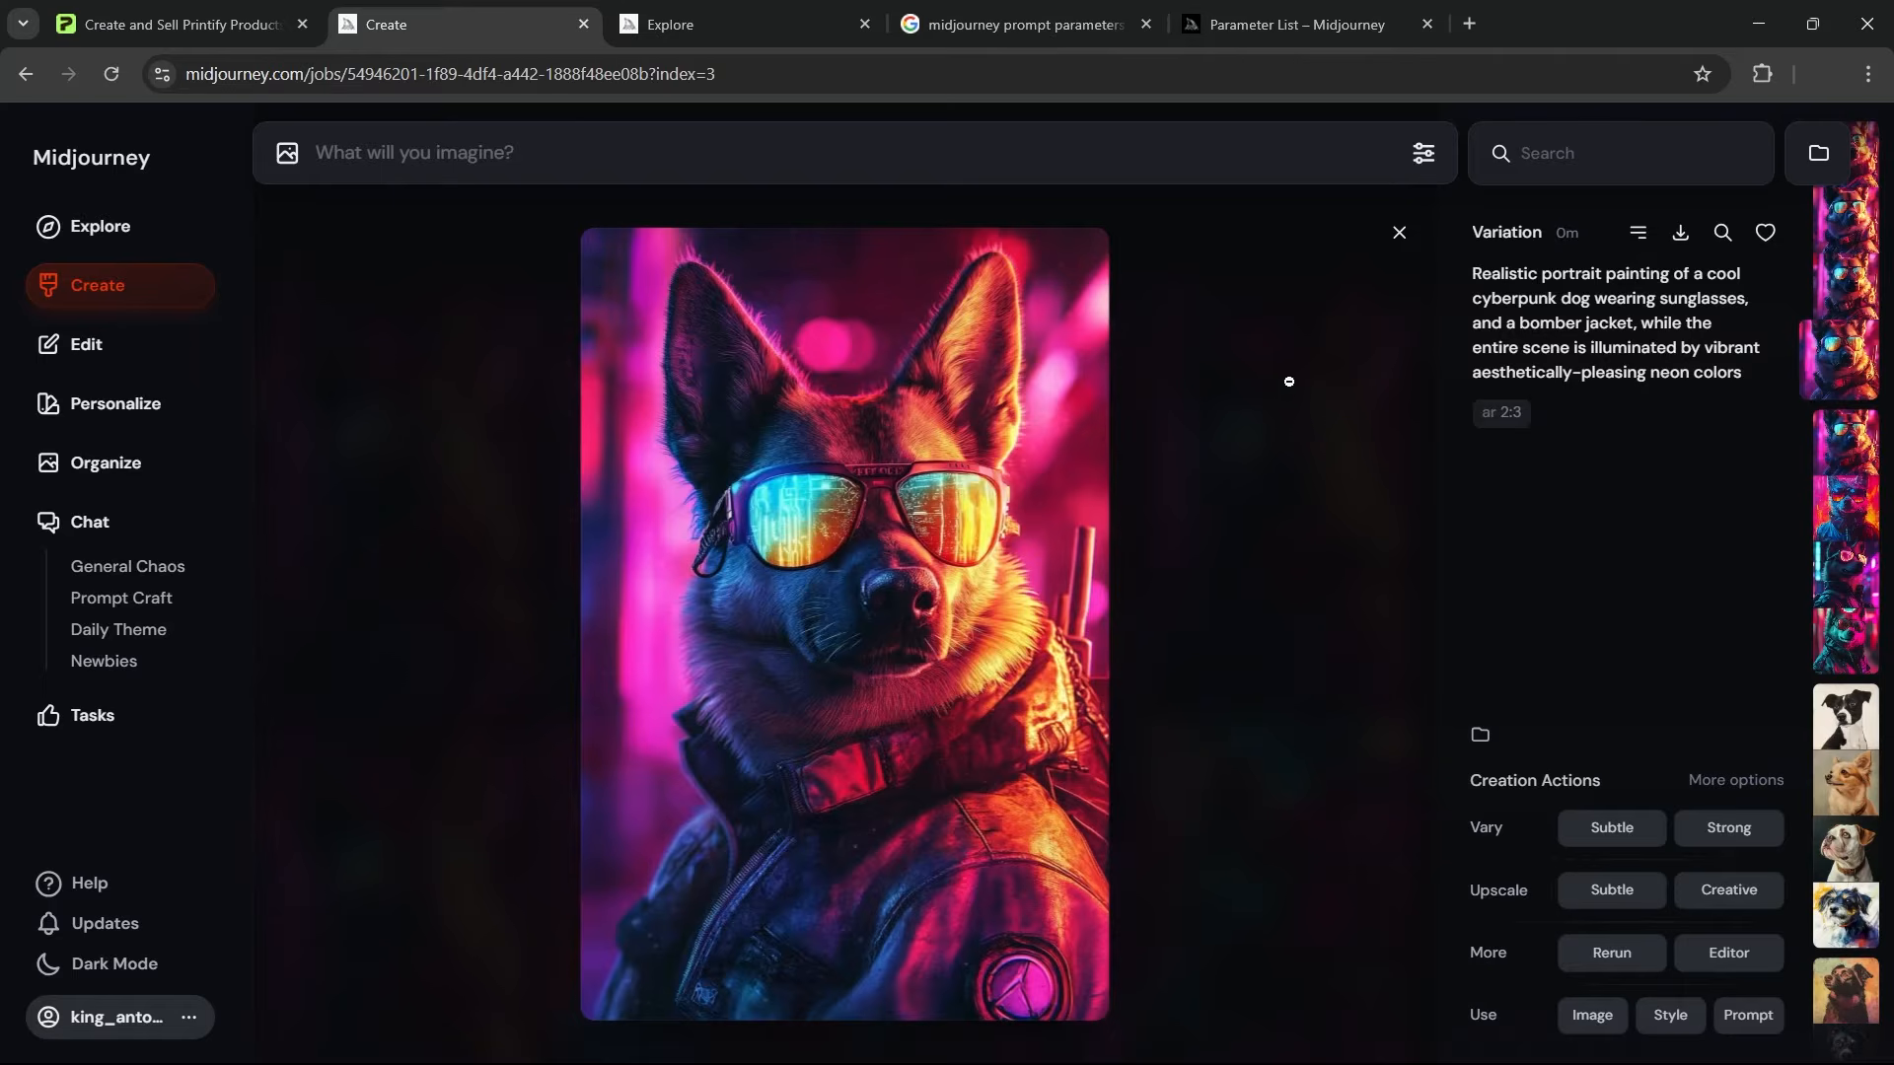
{"action": "left_click", "coordinate": [1398, 231]}
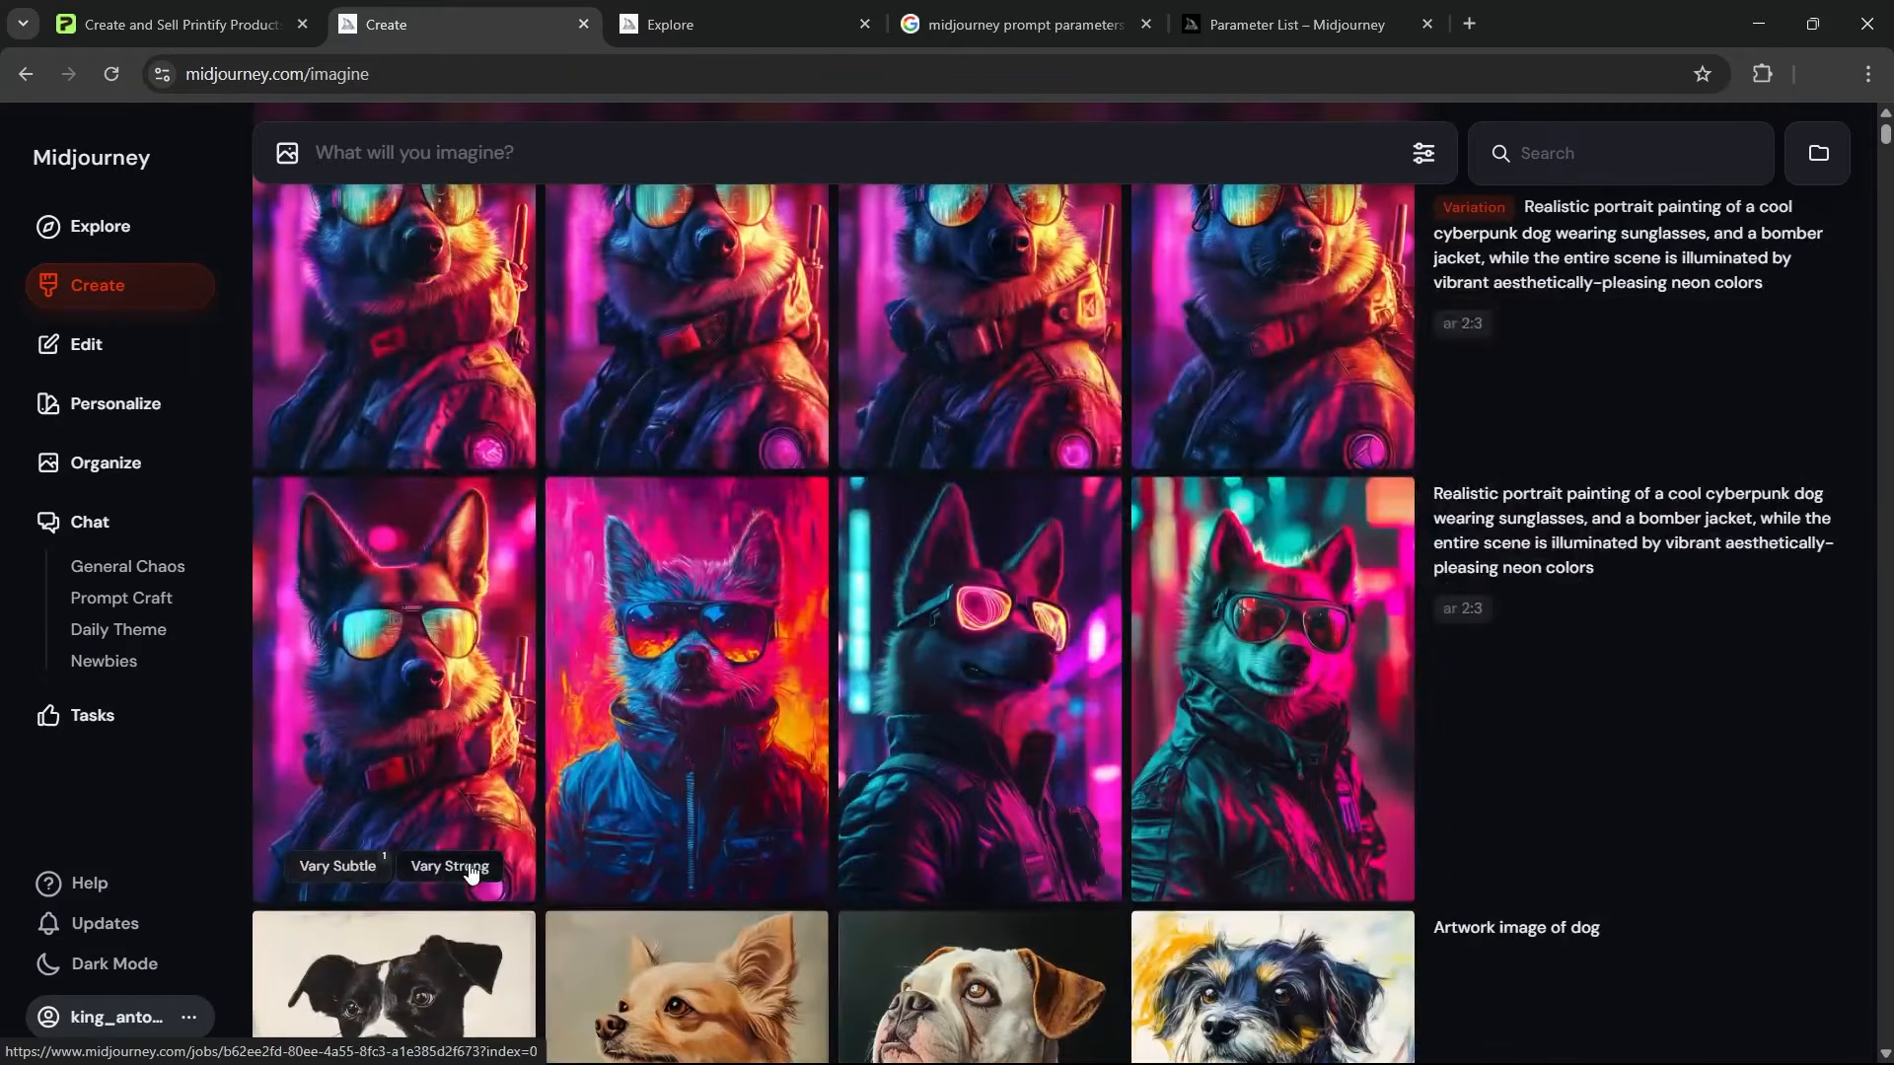
Step: Create strong variations of the original first cyberpunk dog image and browse through the resulting variations enlarged
{"action": "left_click", "coordinate": [471, 868]}
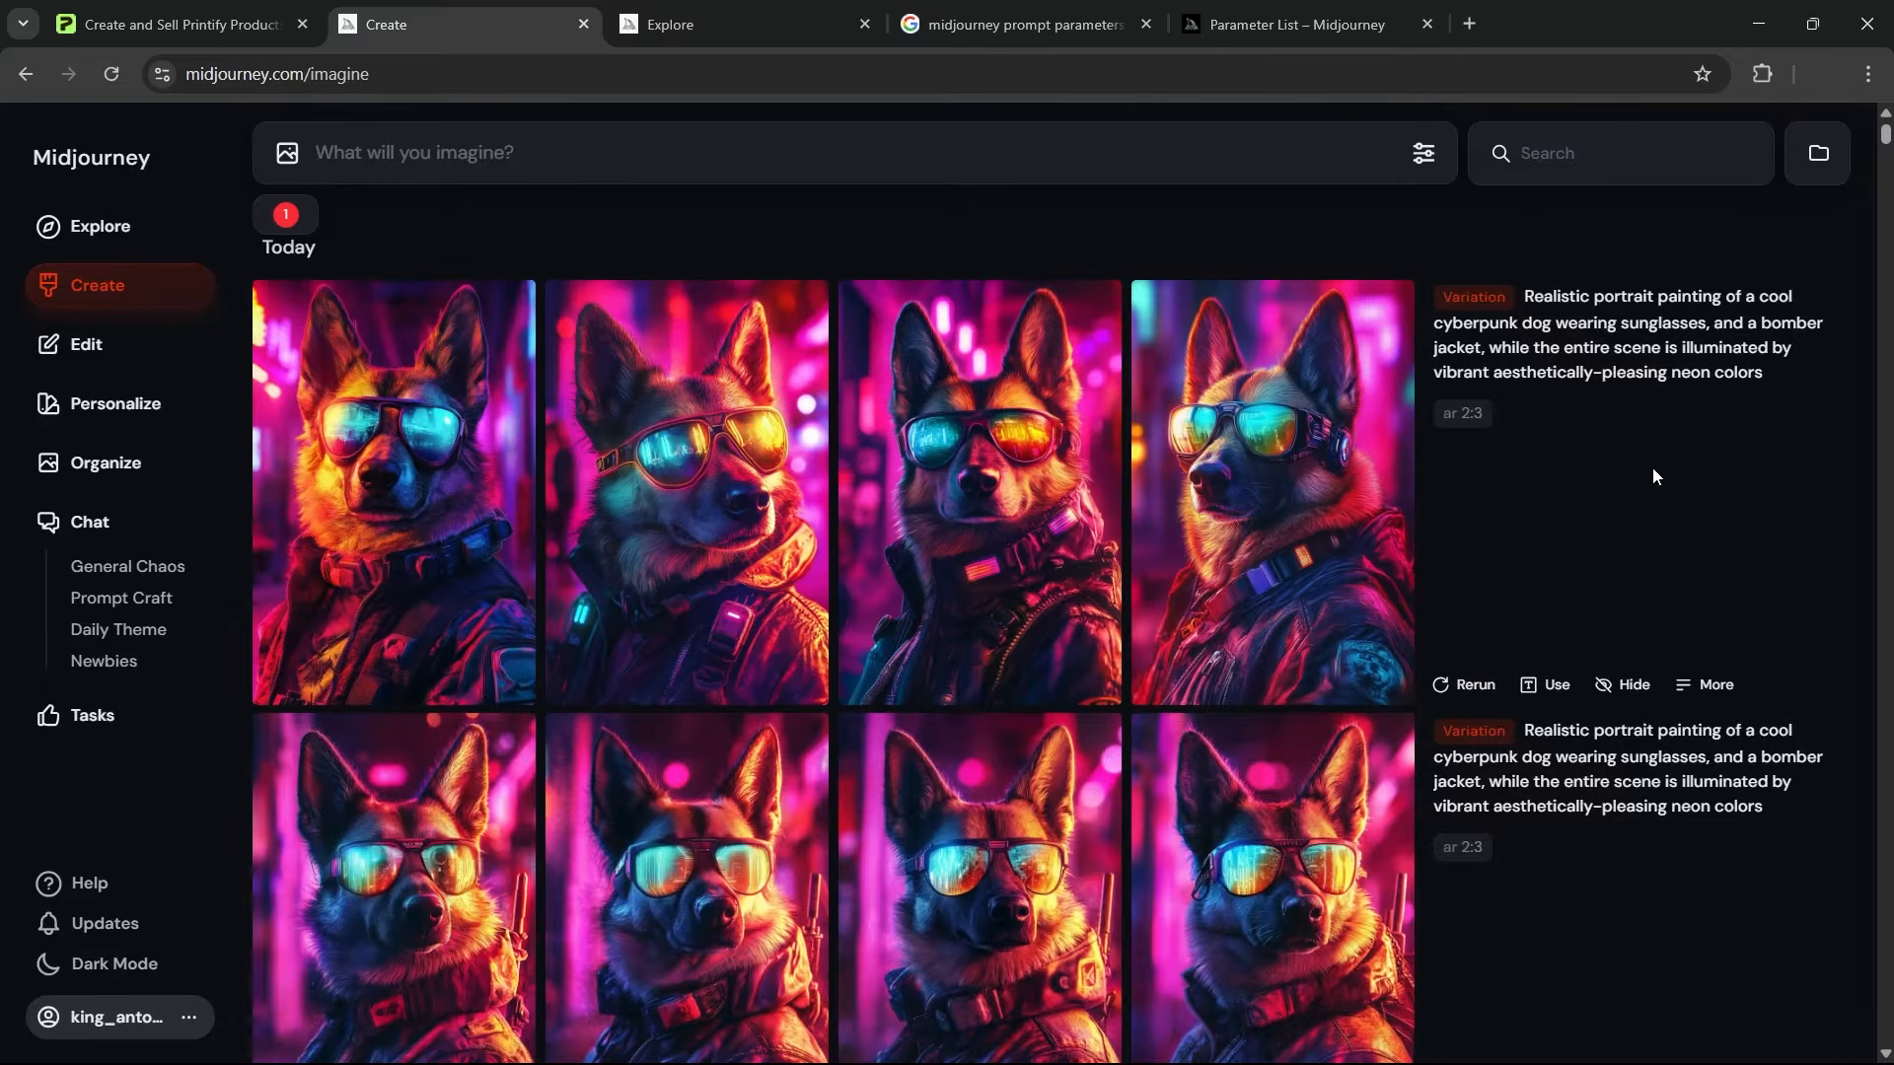
{"action": "left_click", "coordinate": [1334, 407]}
{"action": "key", "text": "Left"}
{"action": "key", "text": "Left"}
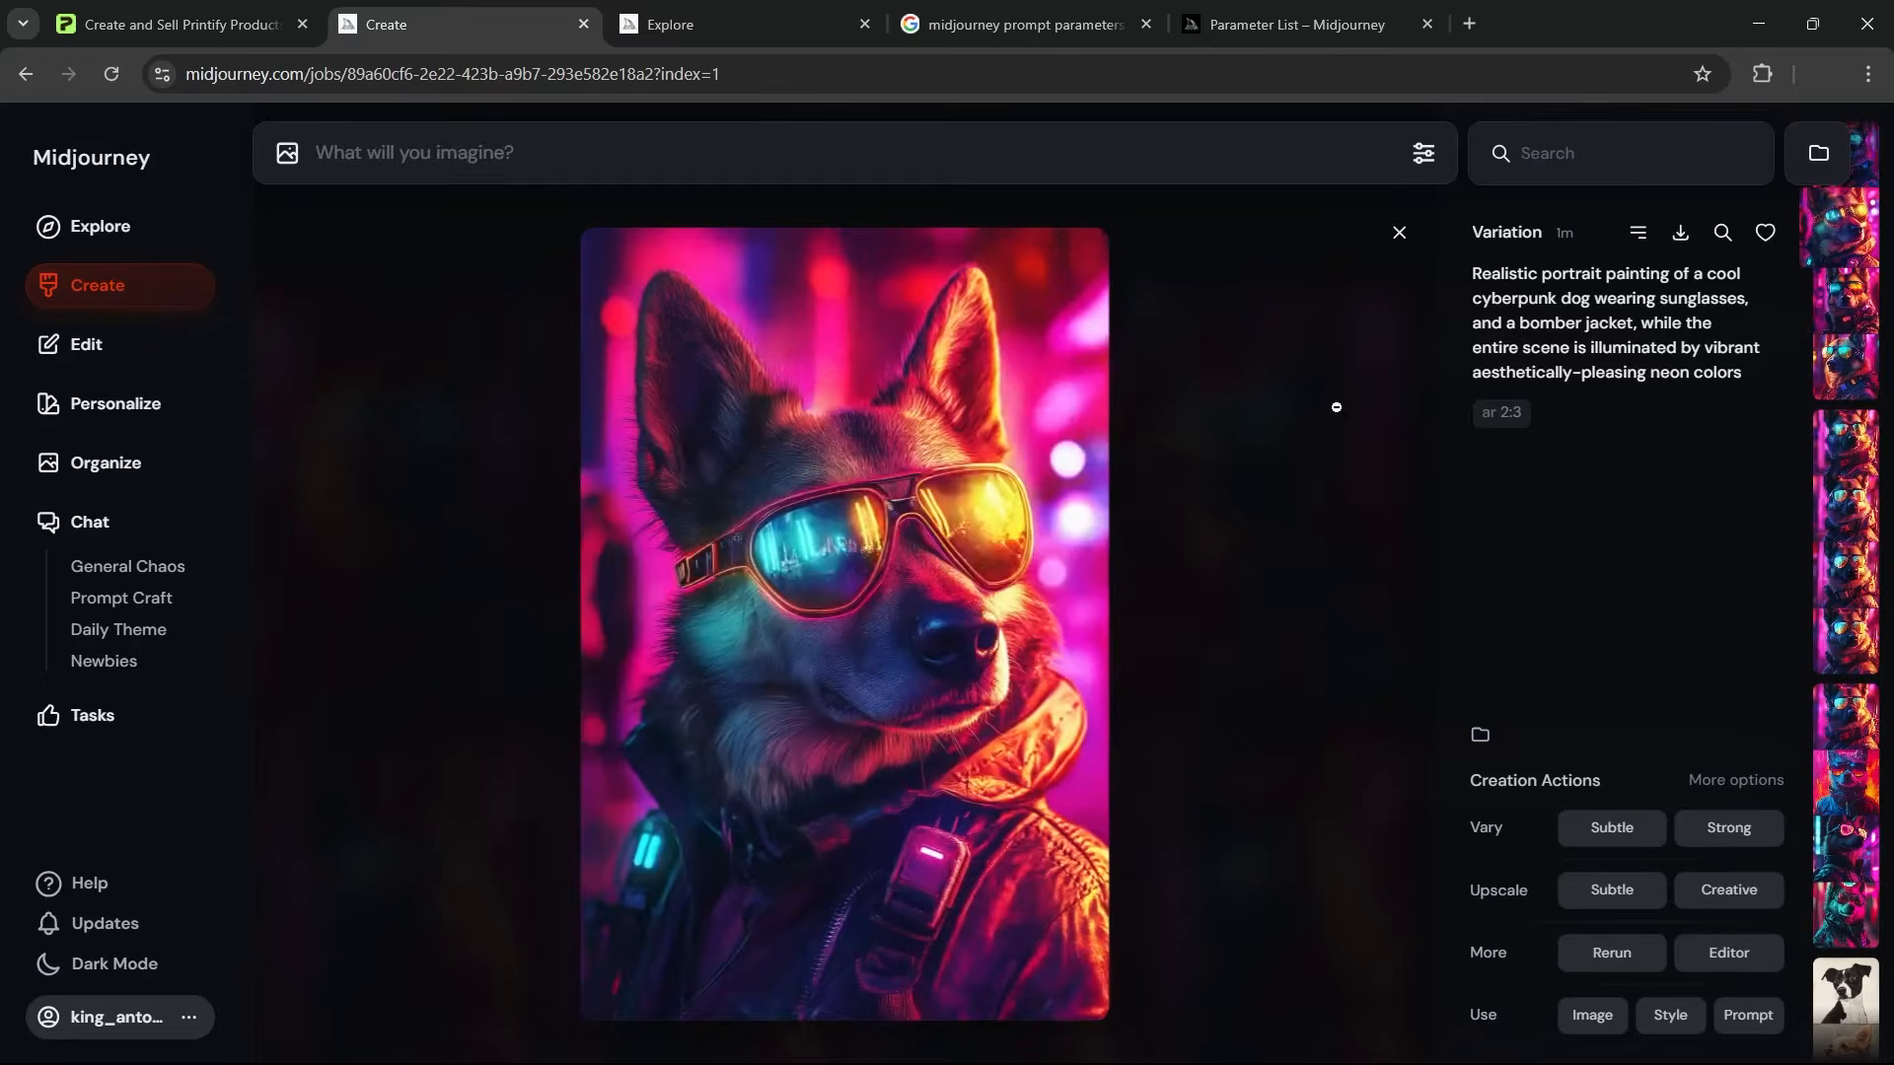
{"action": "key", "text": "Left"}
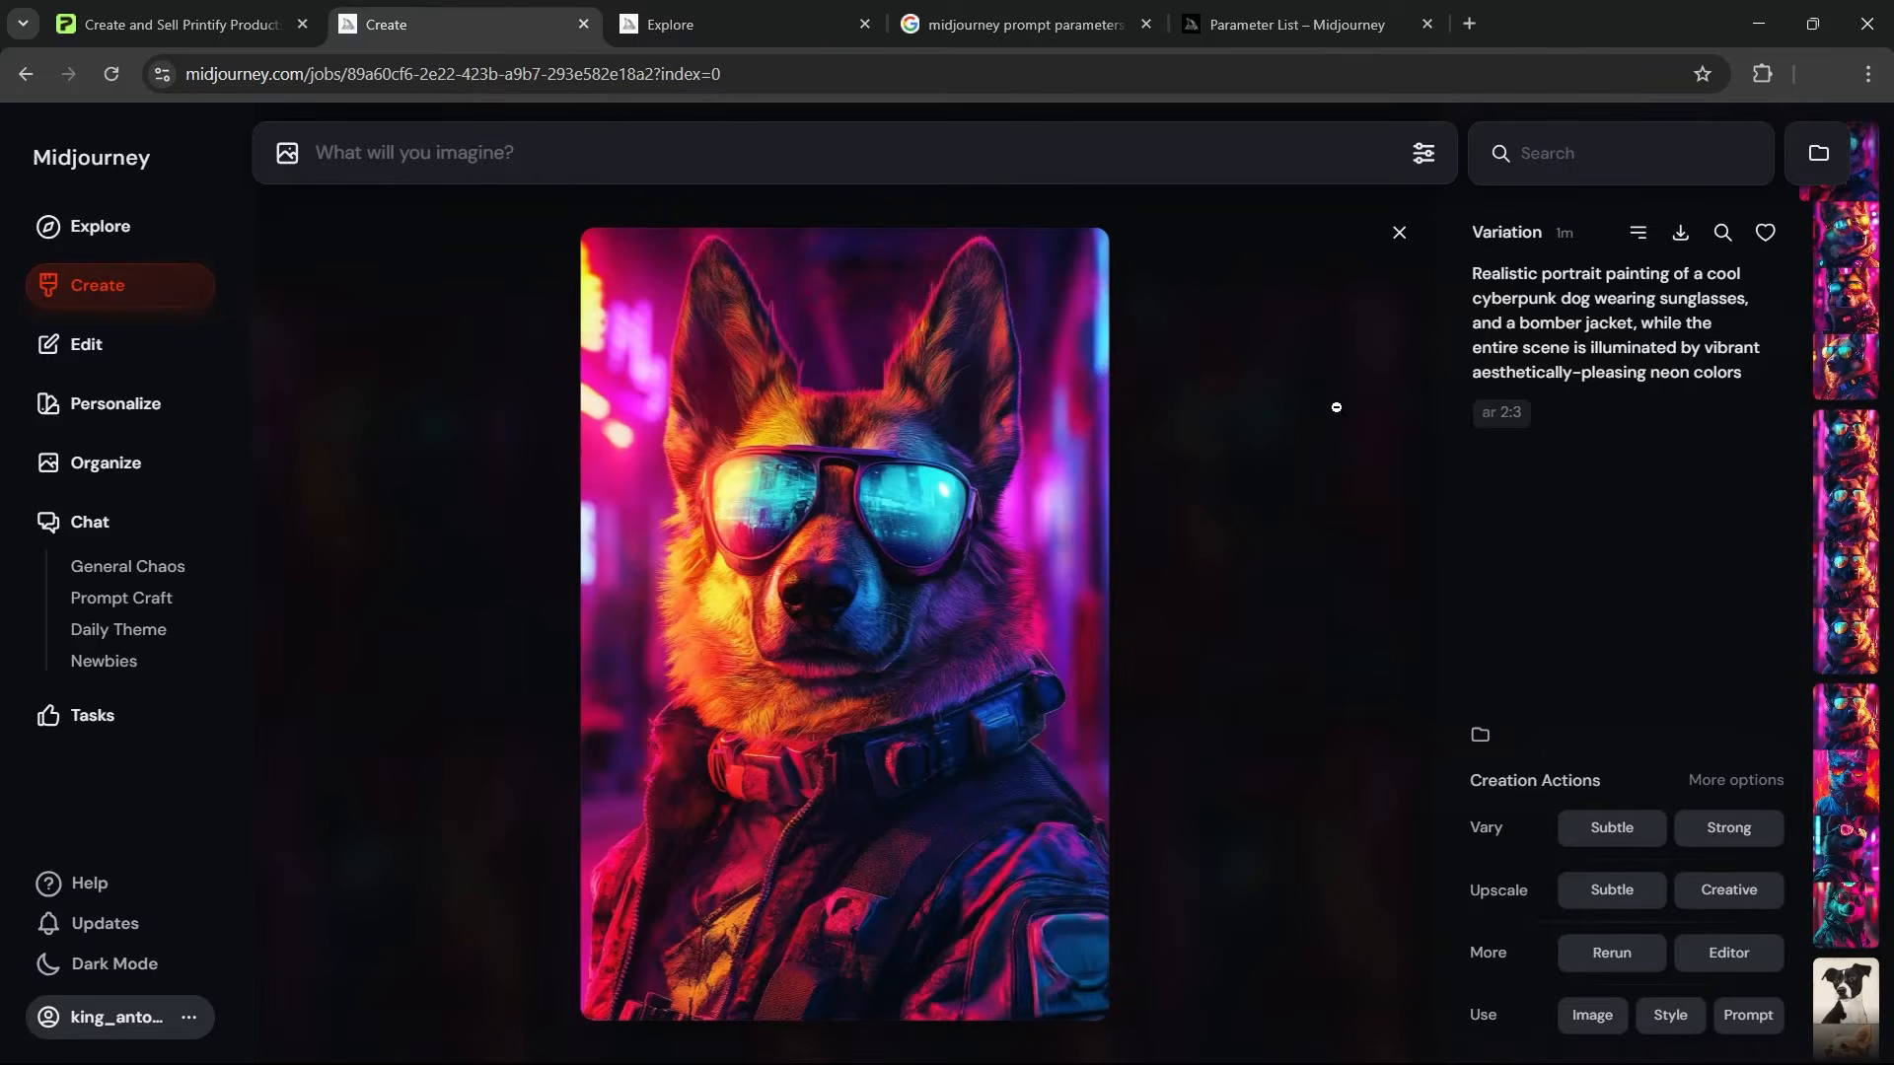
{"action": "key", "text": "Left"}
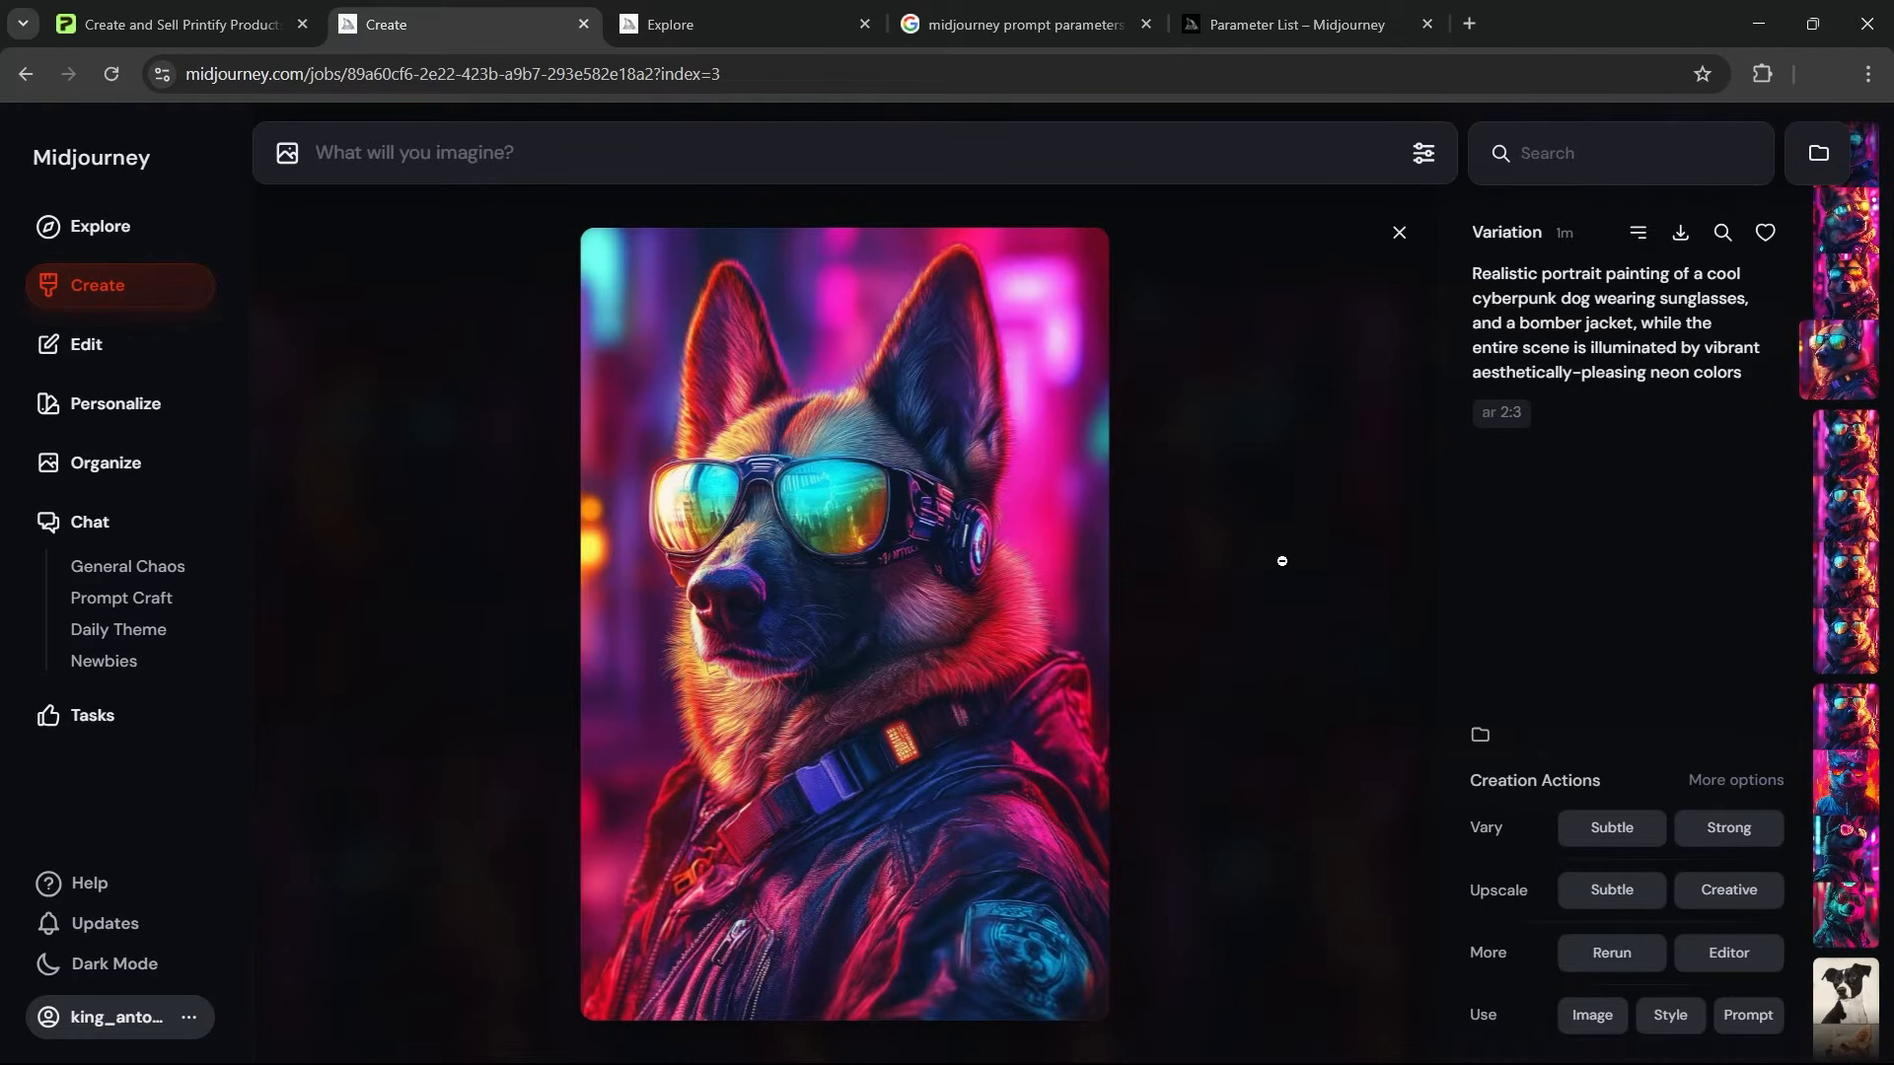
Step: Open the fourth strong variation in its own browser tab and inspect it at full size and fitted to the window
{"action": "right_click", "coordinate": [1019, 576]}
{"action": "left_click", "coordinate": [1061, 600]}
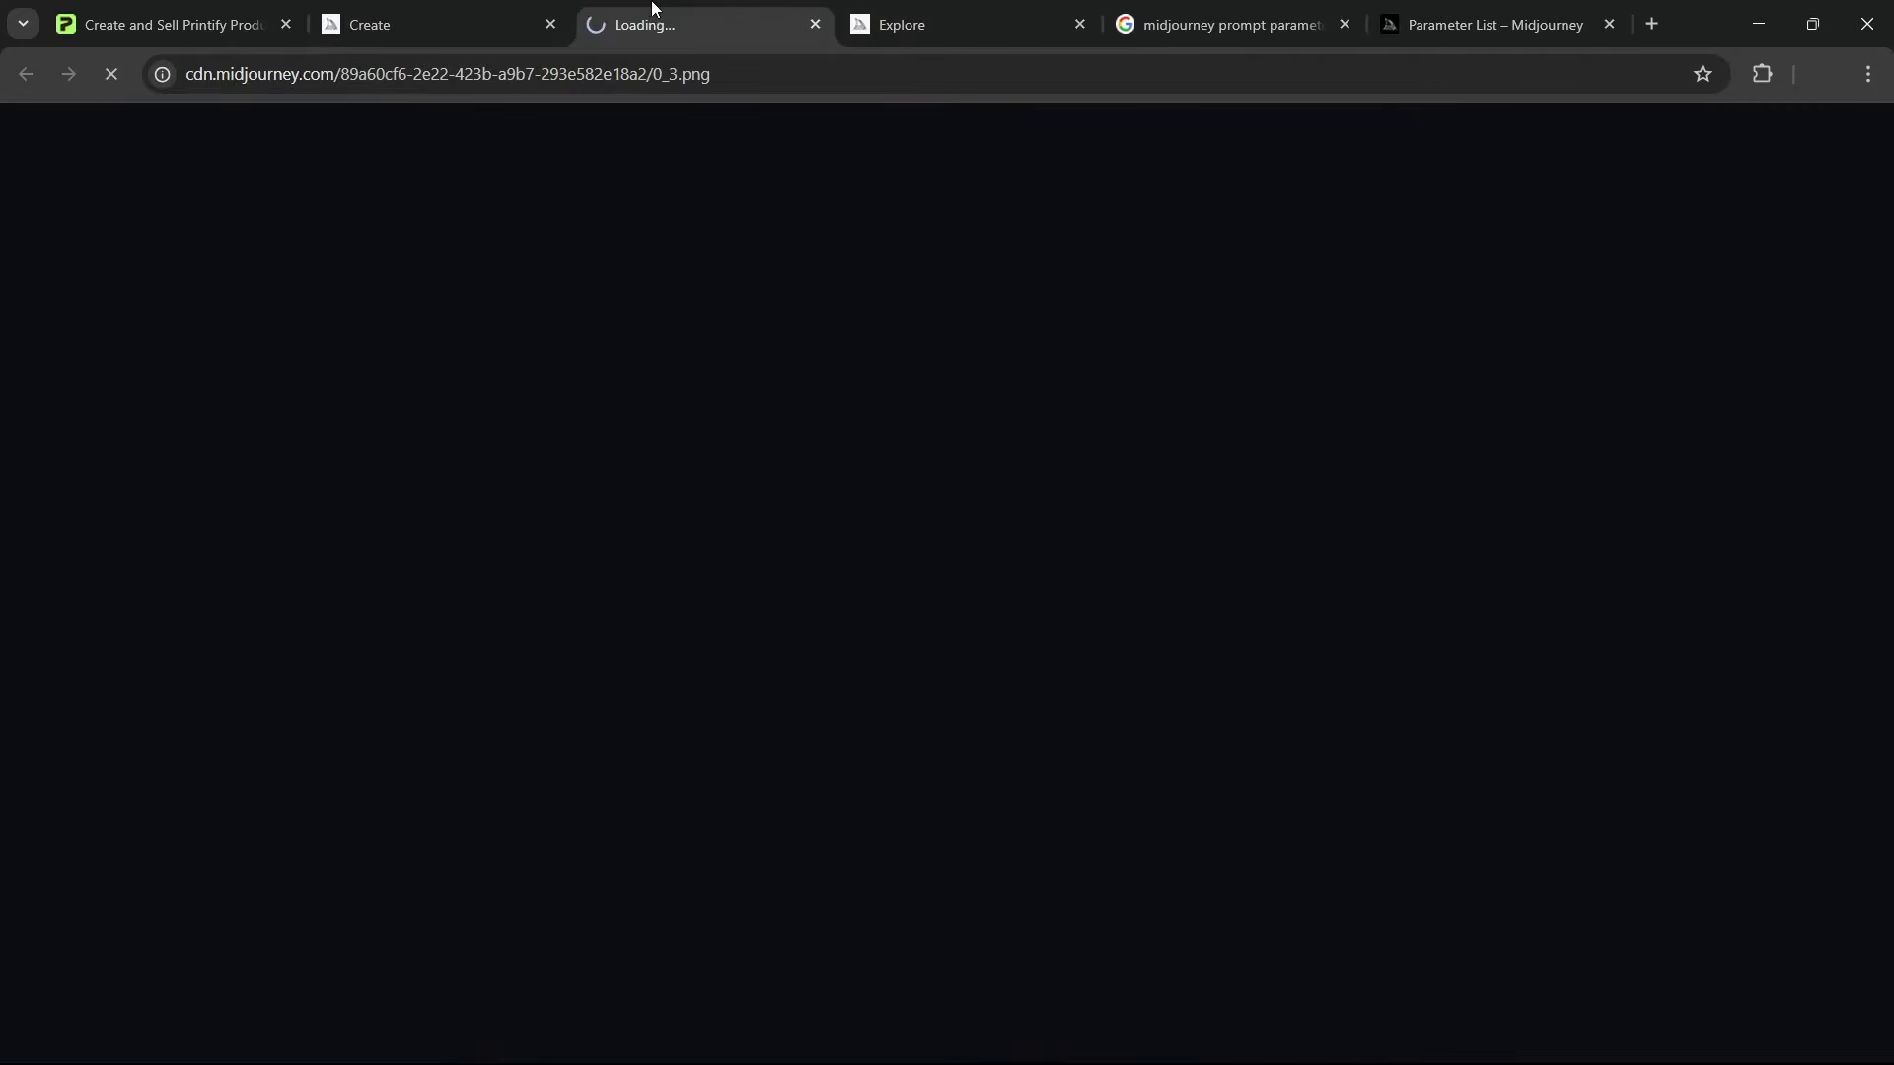
{"action": "left_click", "coordinate": [878, 308]}
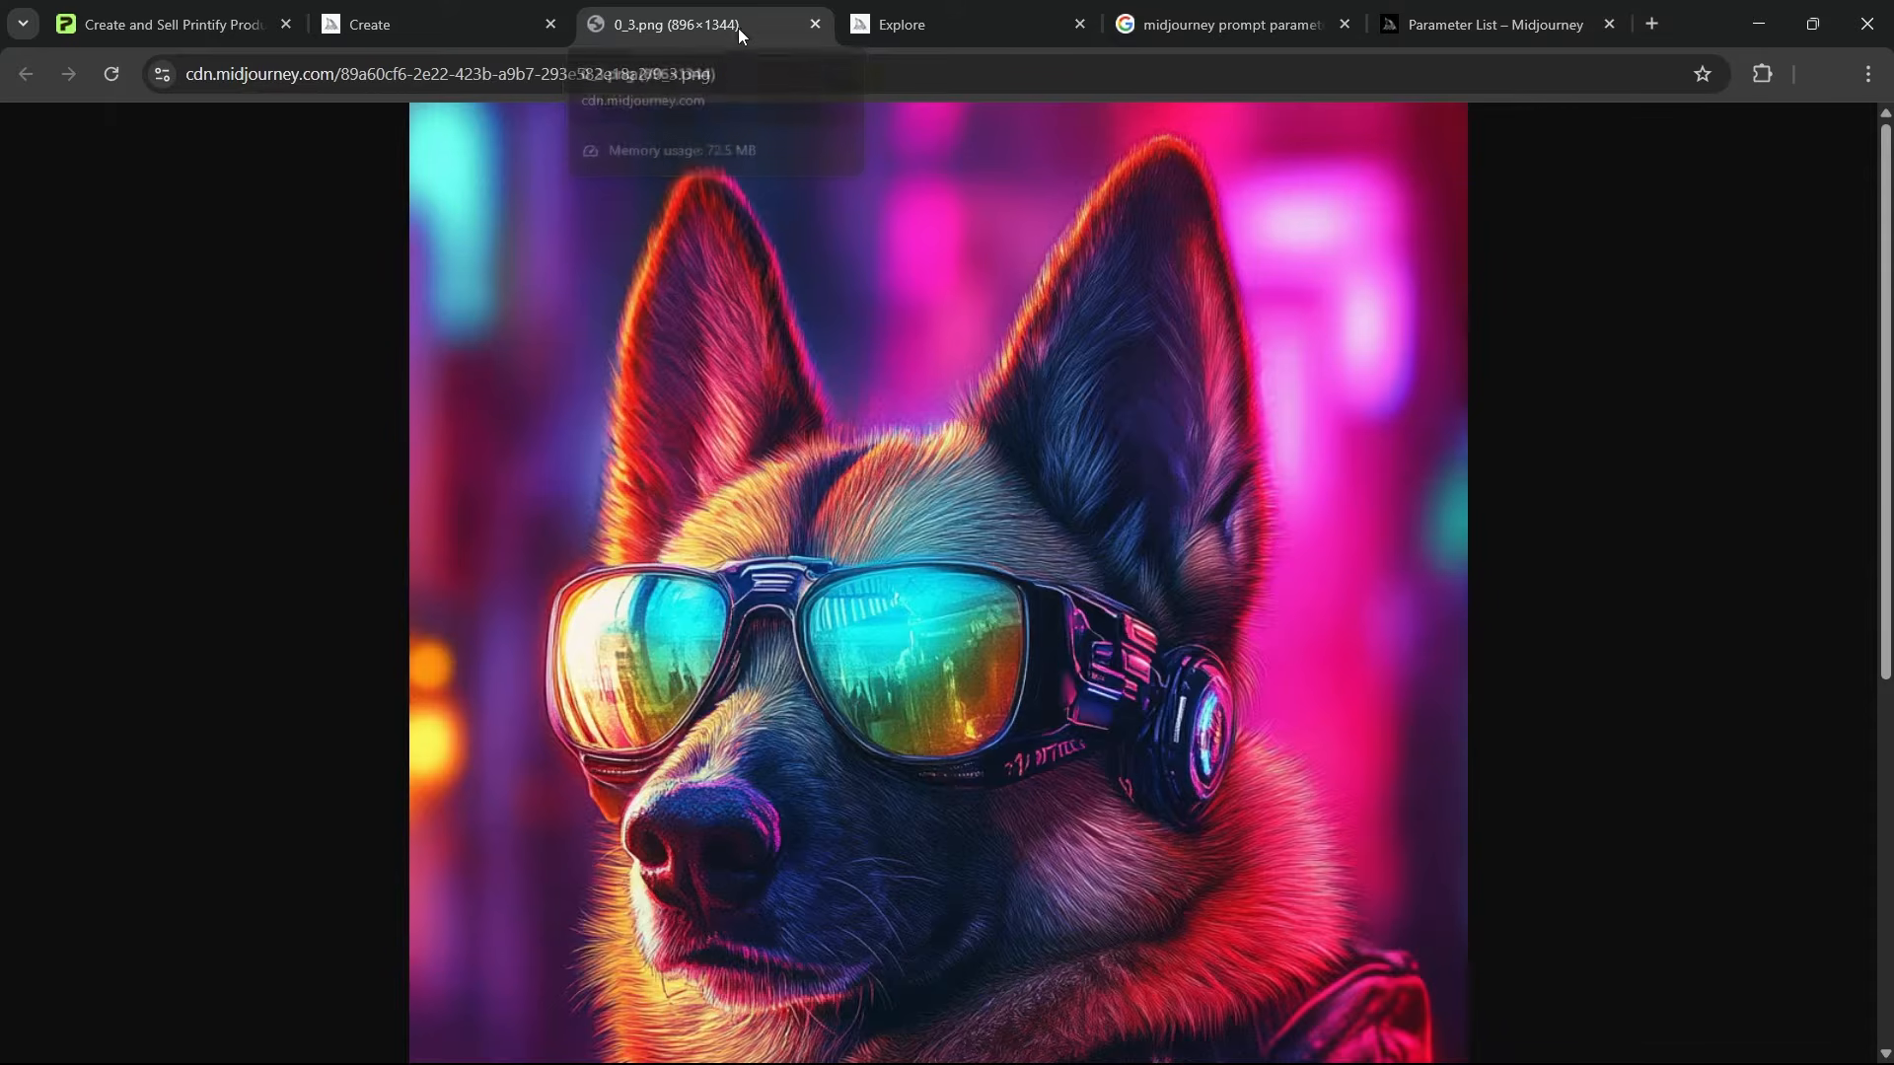
{"action": "left_click", "coordinate": [1407, 348]}
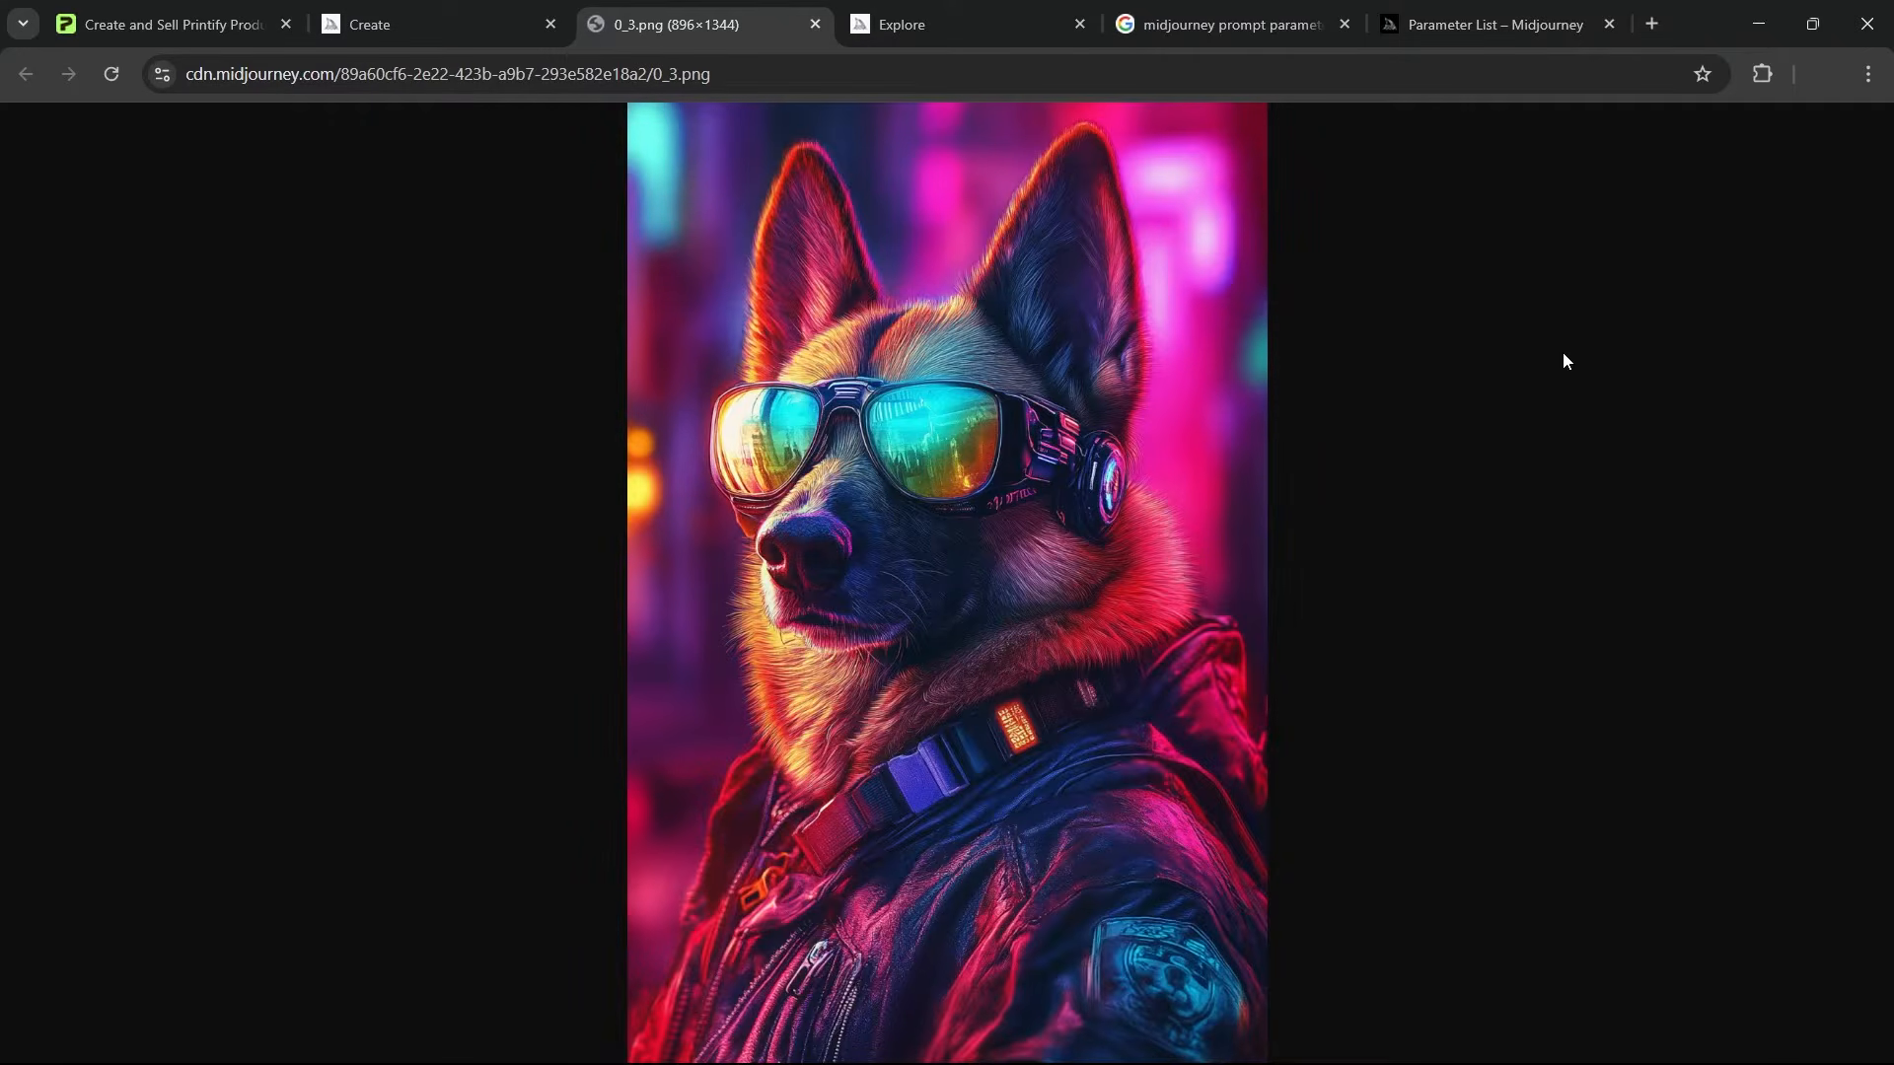
Step: Switch to the Printify editor and scale the dog artwork to fill the 16" x 24" vertical poster
{"action": "key", "text": "ctrl+shift+Tab"}
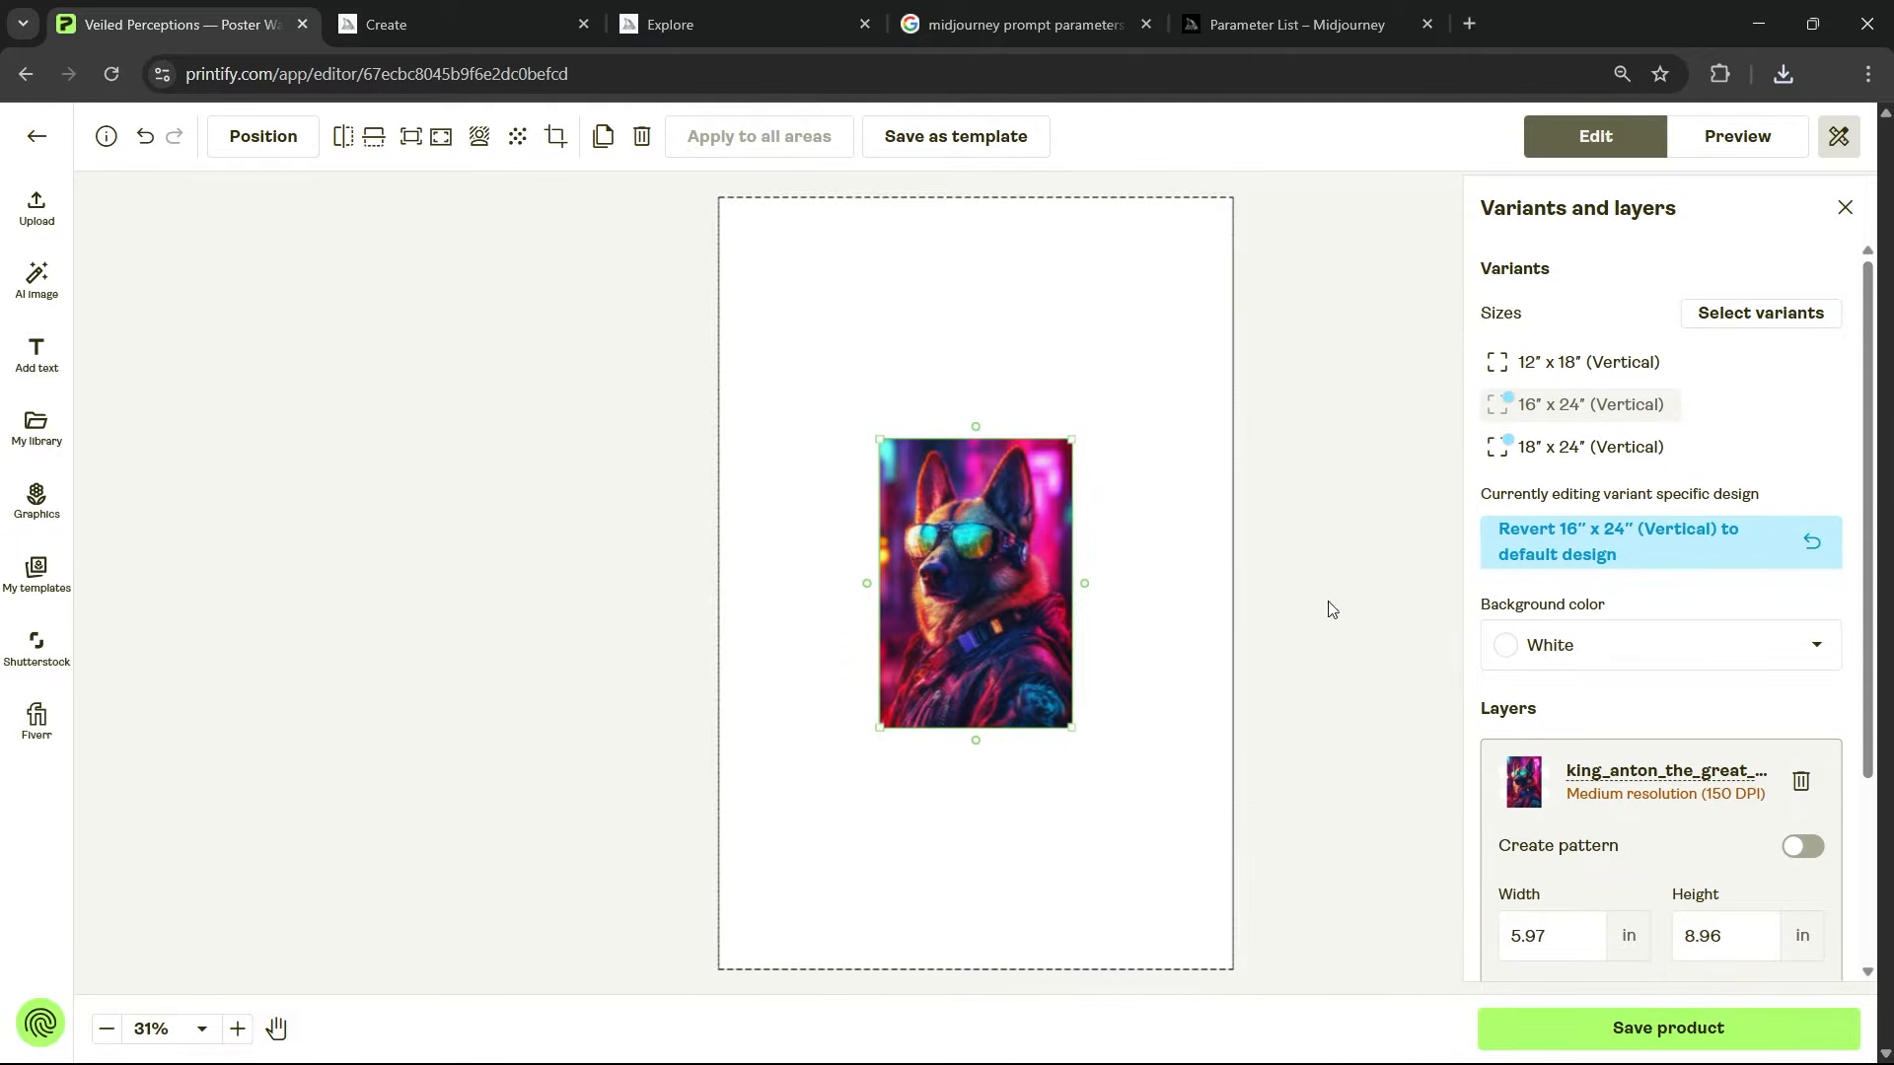
{"action": "scroll", "coordinate": [1379, 717], "scroll_direction": "down", "scroll_amount": 1}
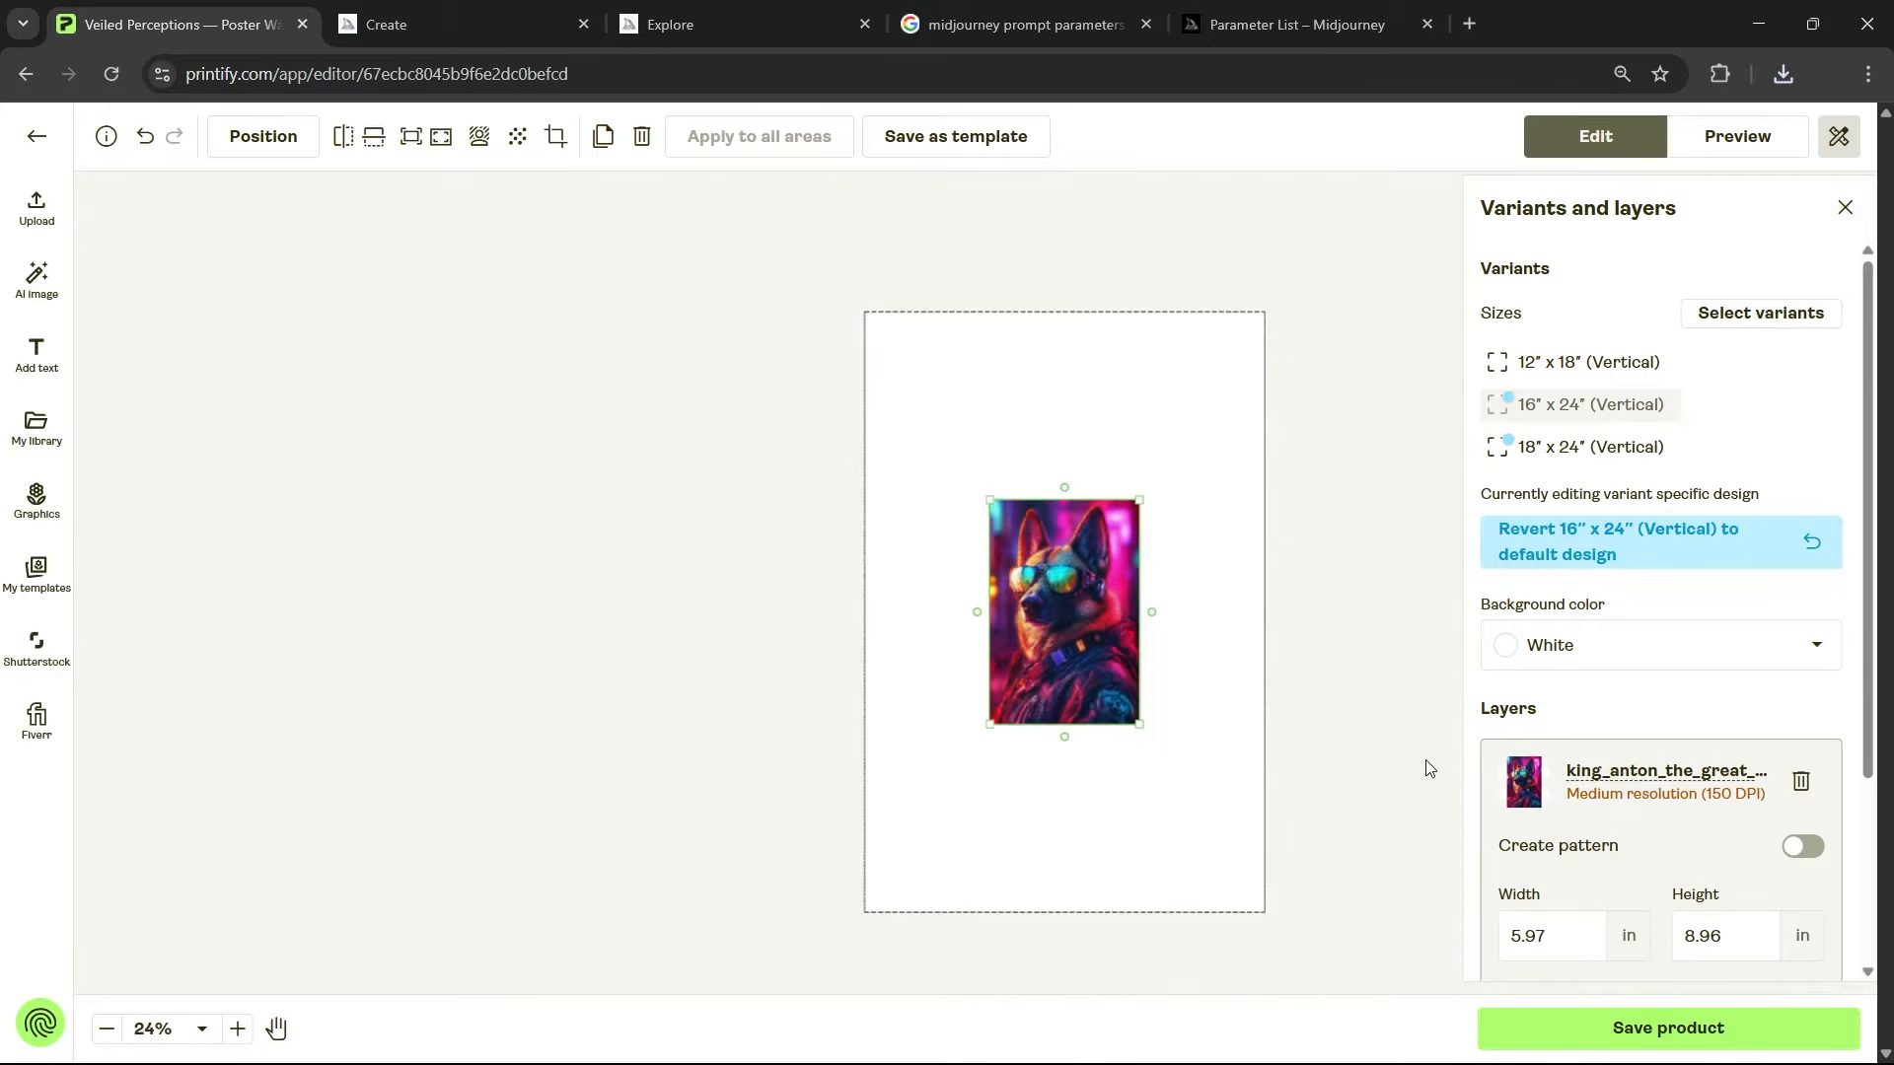
{"action": "left_click", "coordinate": [422, 143]}
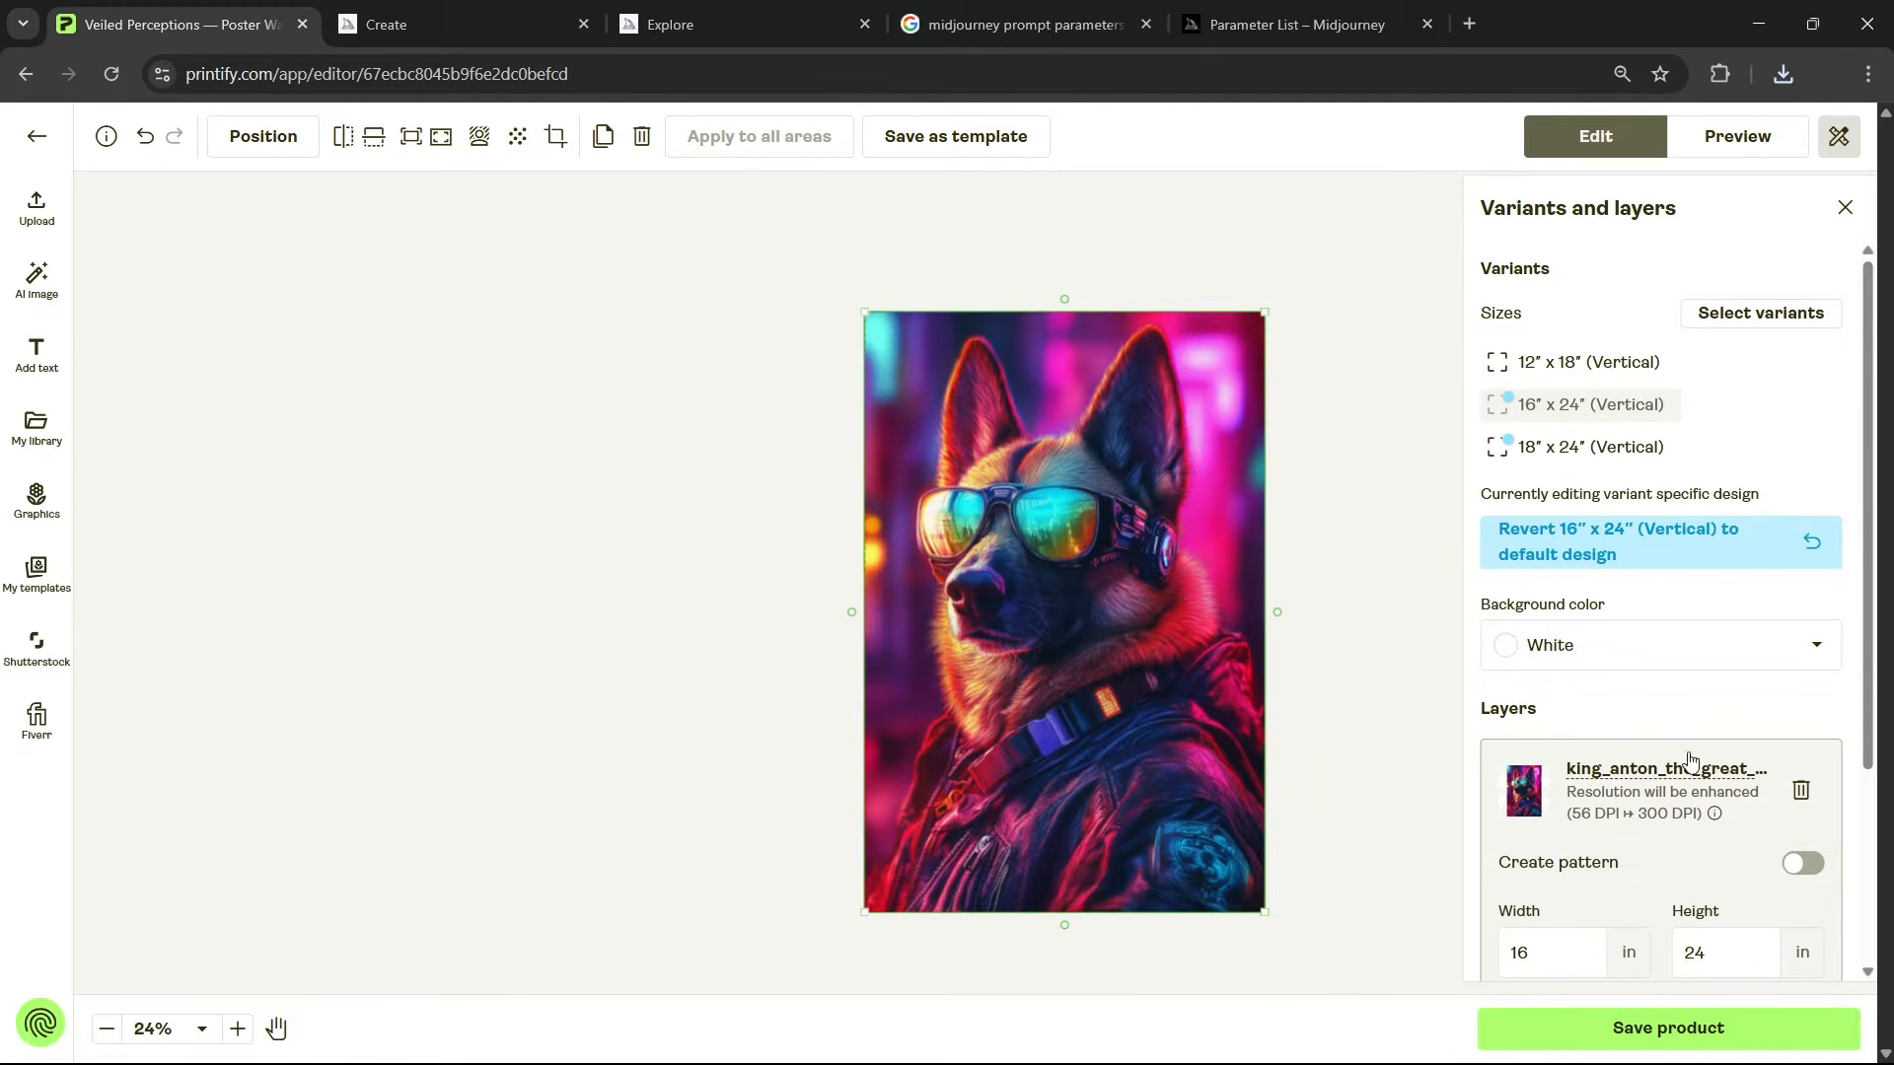
Step: Switch back to Midjourney, view the fourth strong variation full screen and return to its detail page
{"action": "left_click", "coordinate": [715, 15]}
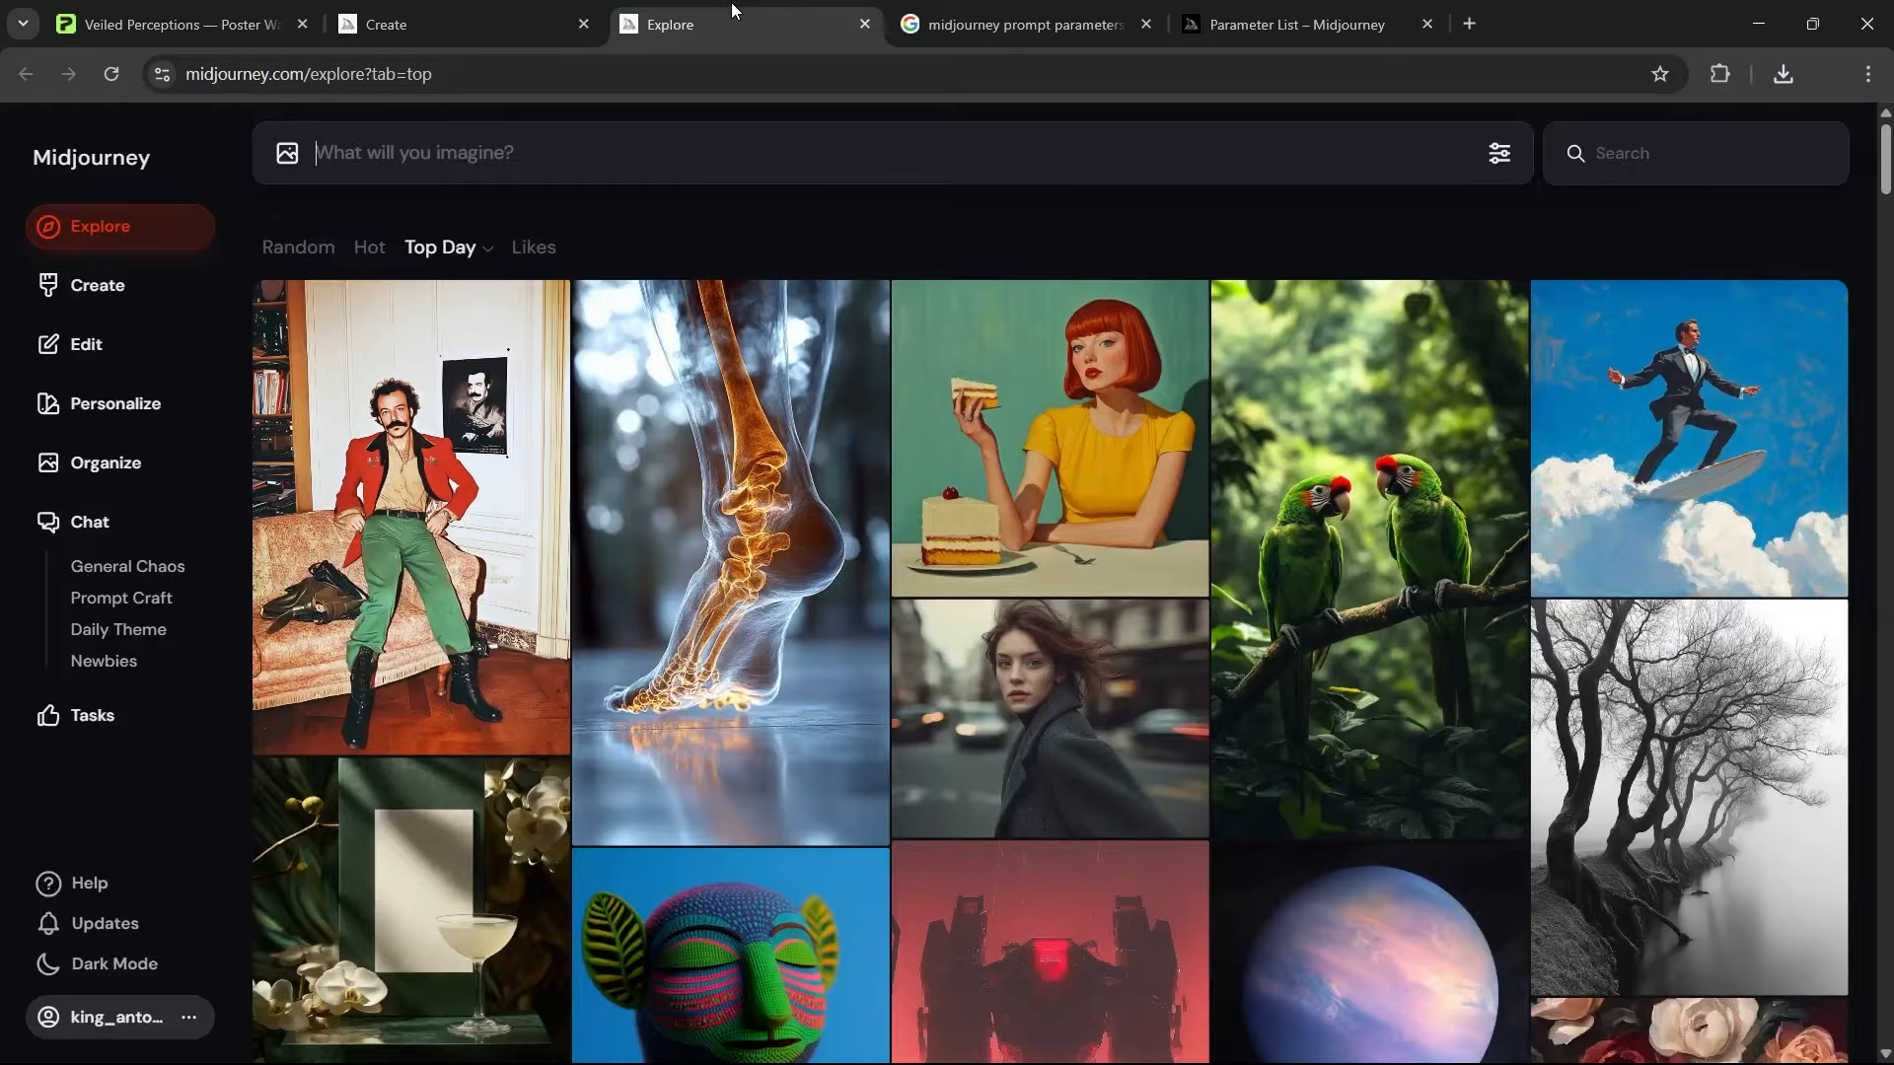
{"action": "left_click", "coordinate": [473, 15]}
{"action": "left_click", "coordinate": [850, 293]}
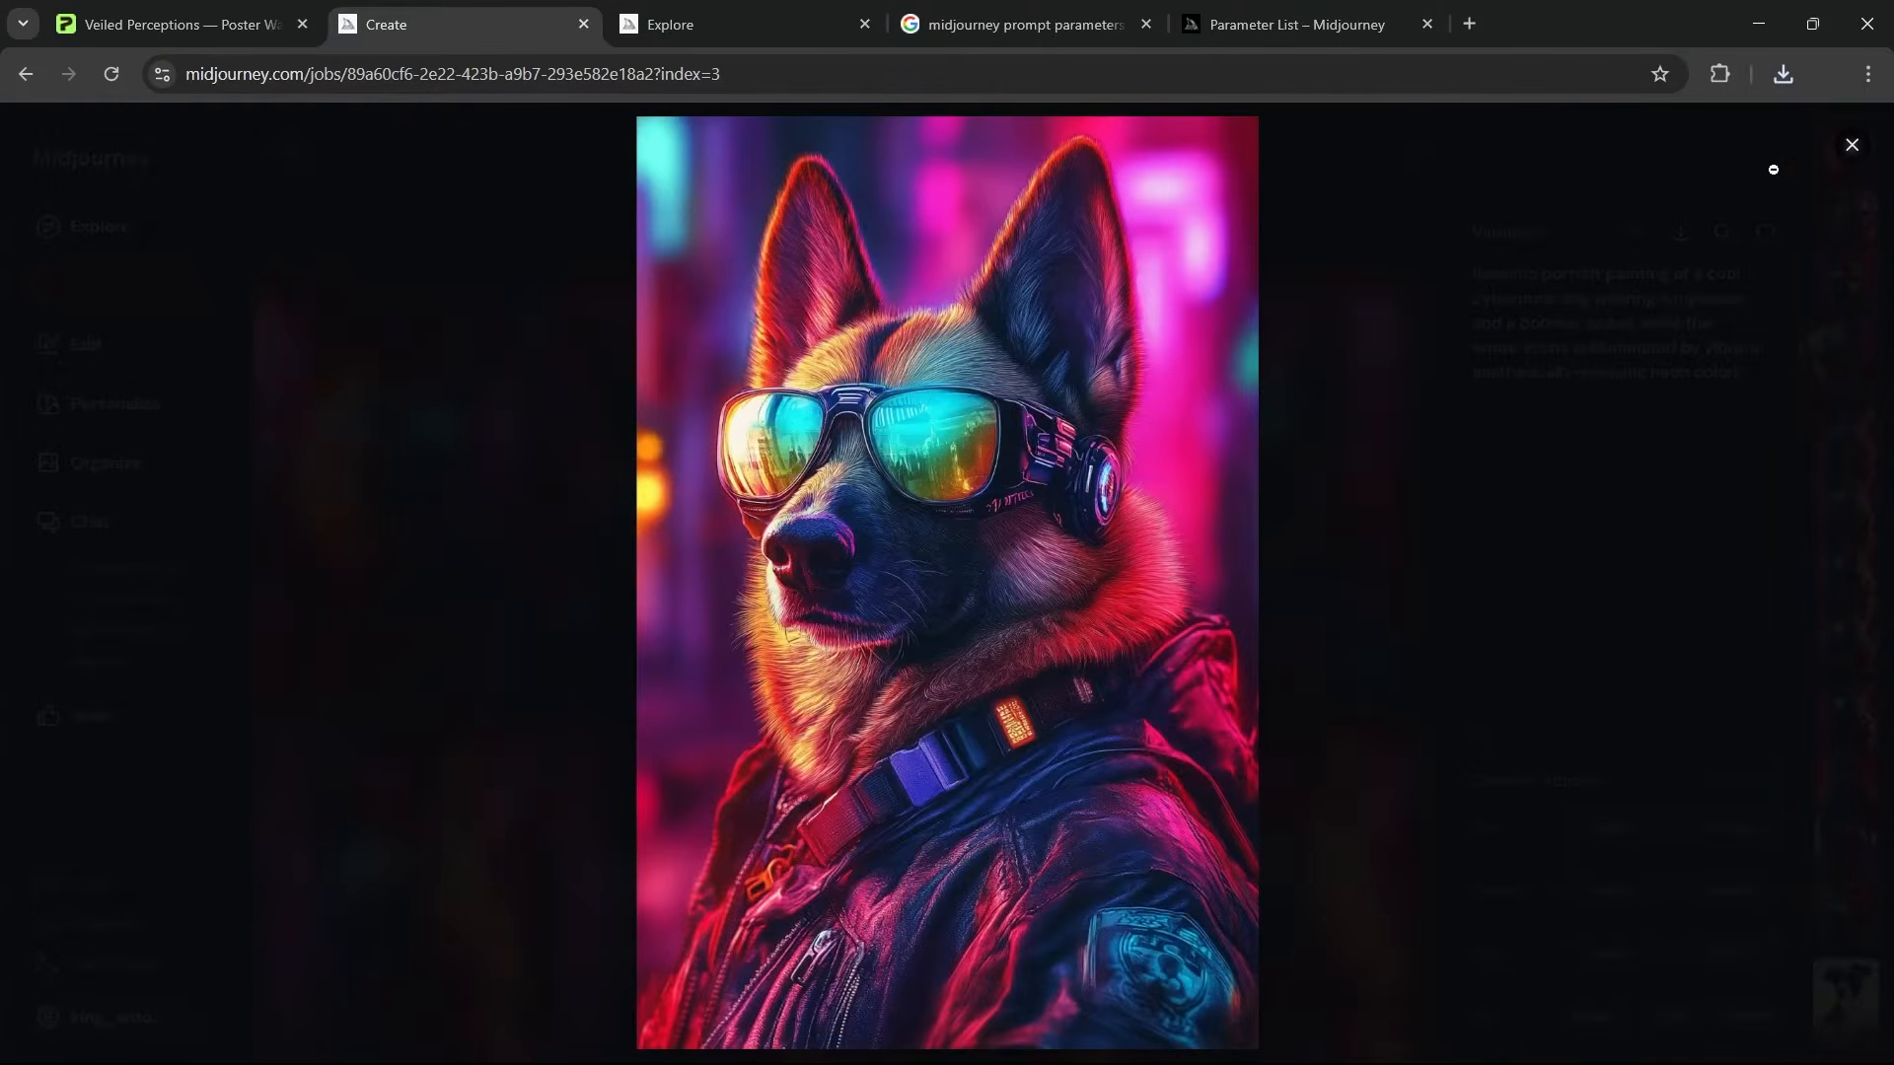
{"action": "left_click", "coordinate": [1851, 148]}
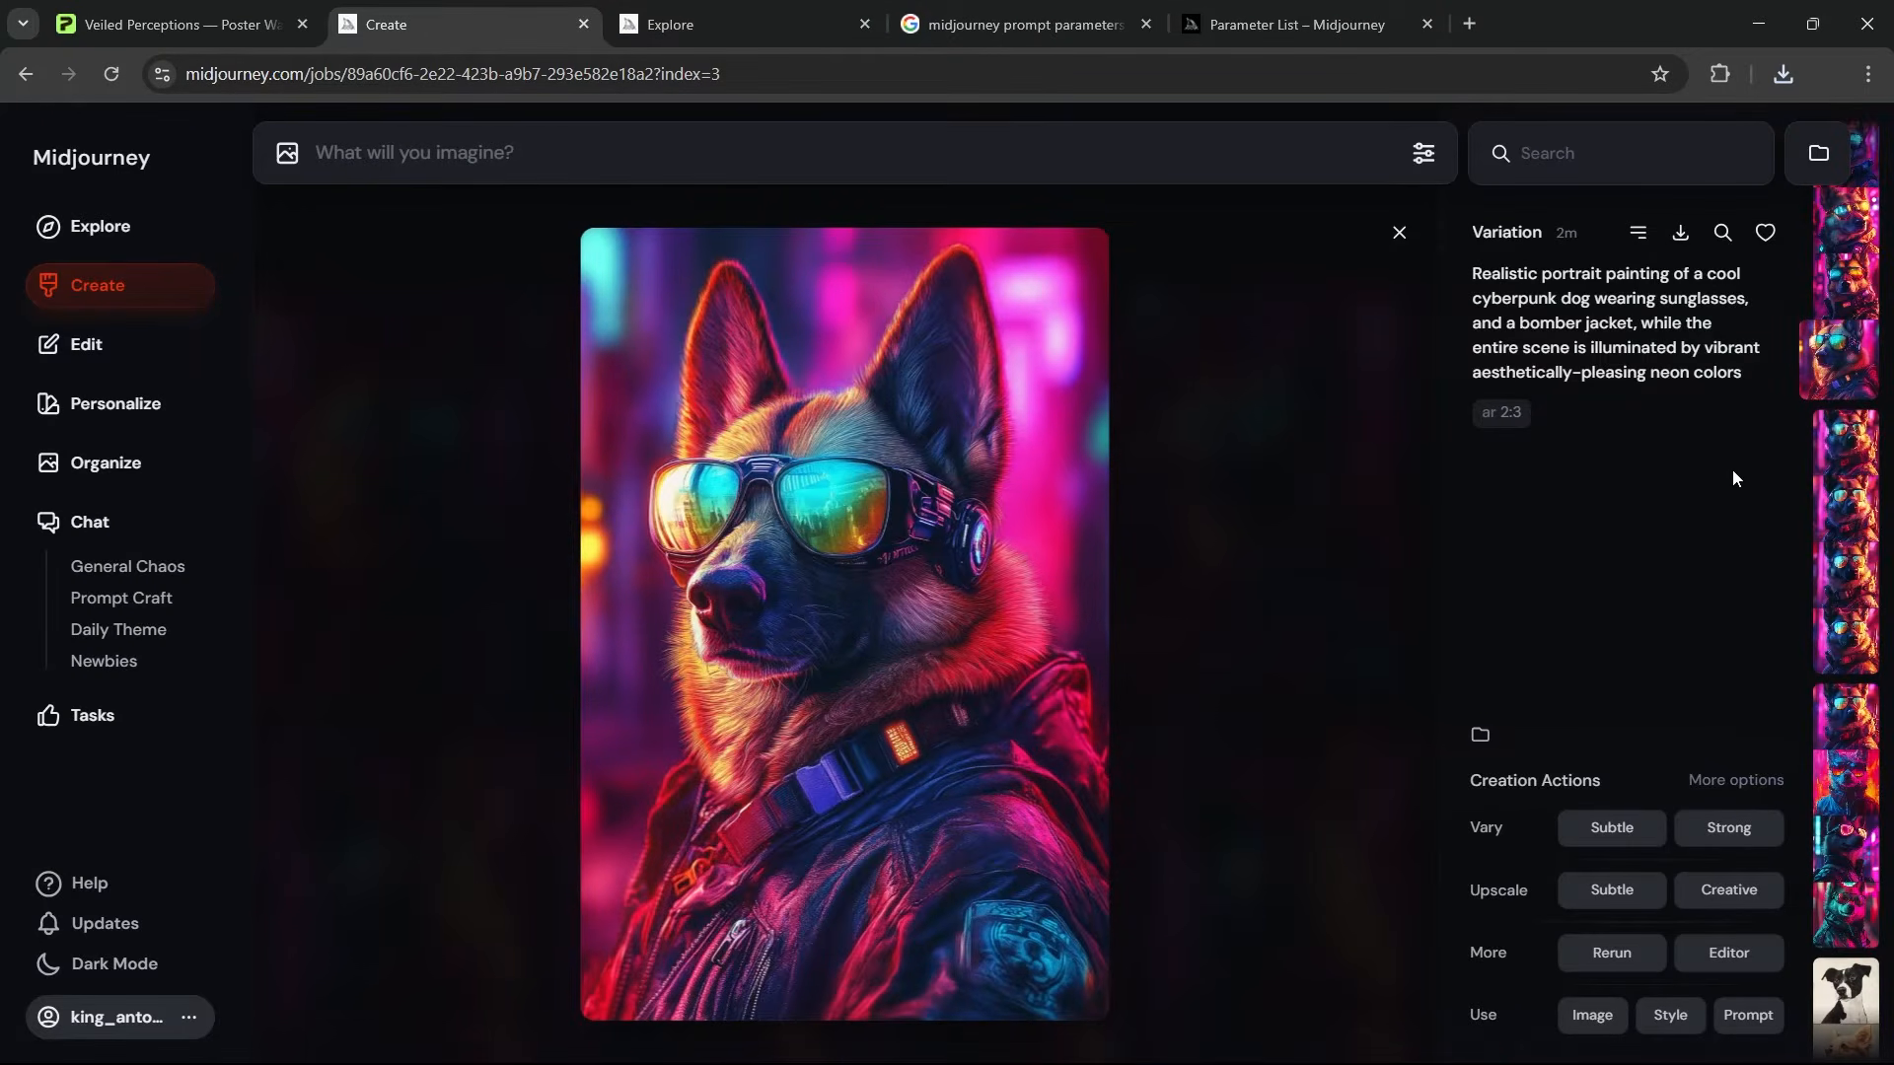
Step: Upscale the fourth strong variation with the Subtle option and open the upscaled image from the creations feed
{"action": "left_click", "coordinate": [1628, 898]}
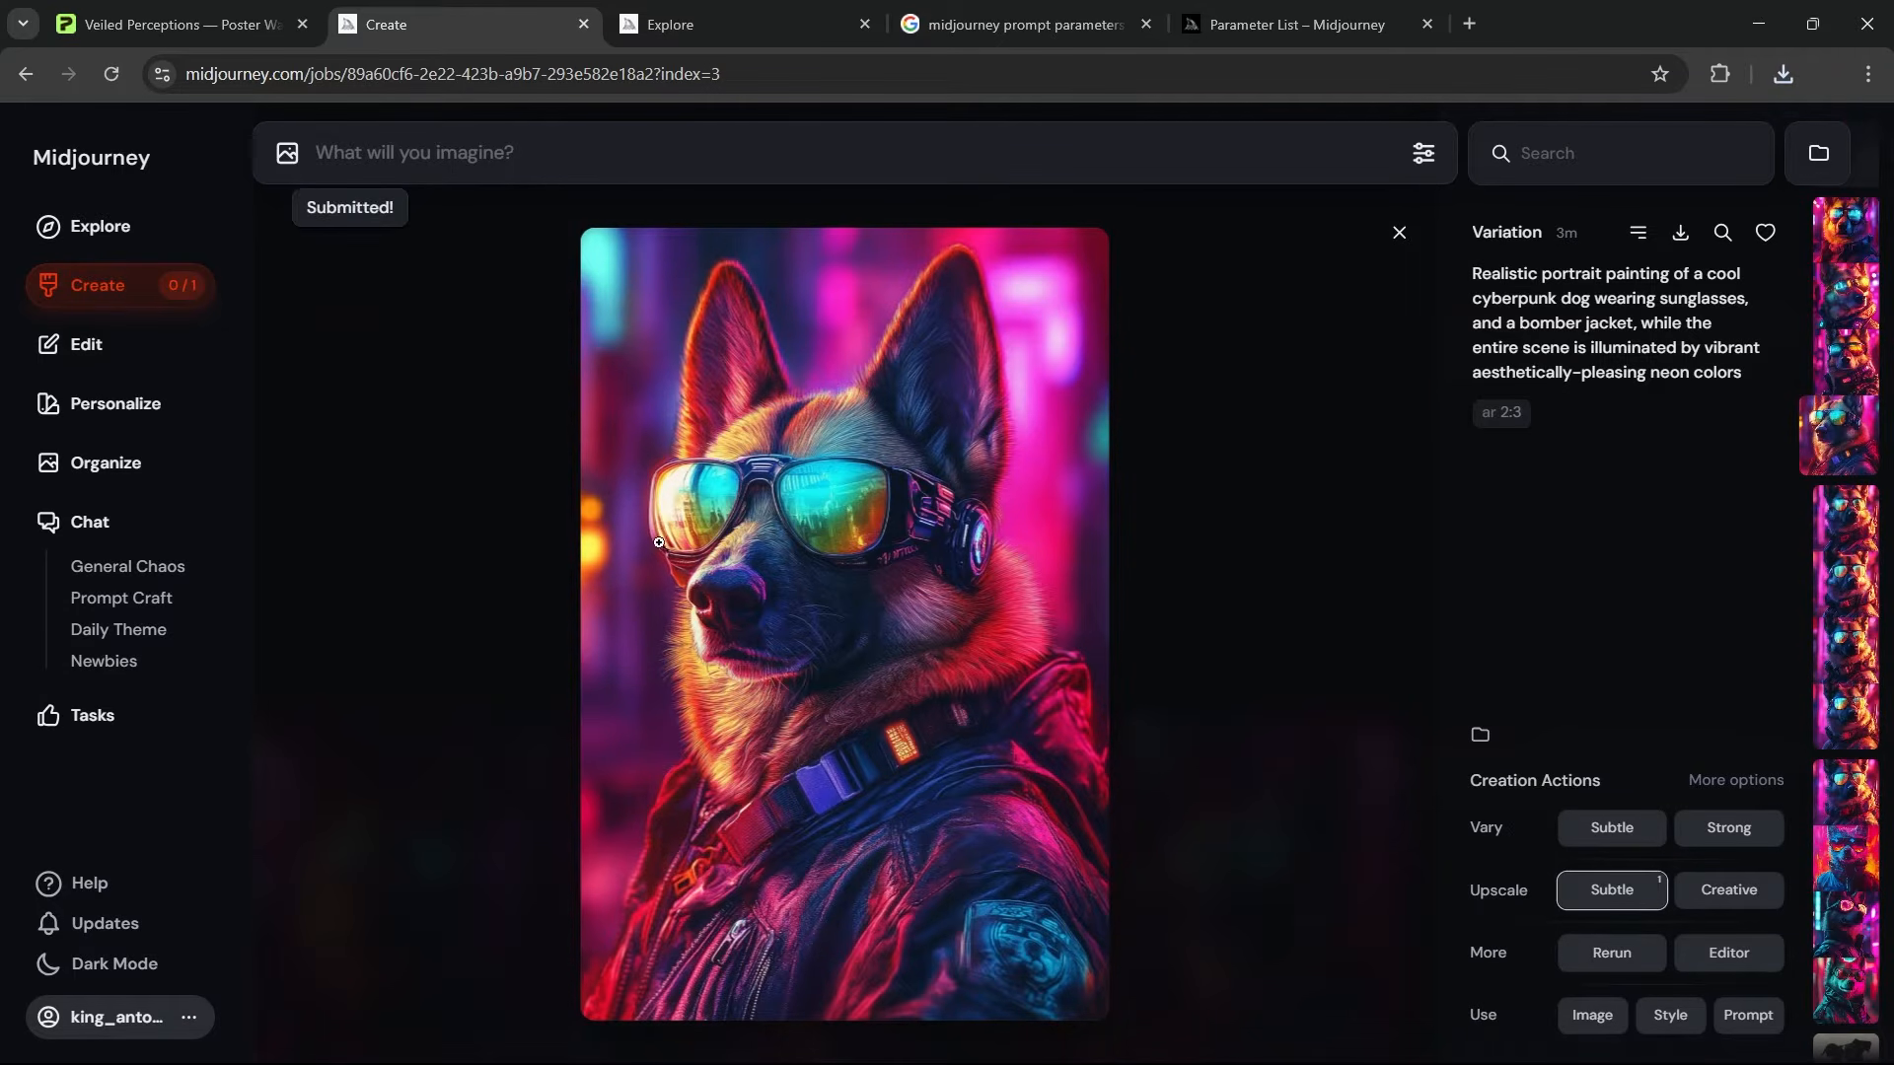
{"action": "left_click", "coordinate": [1296, 195]}
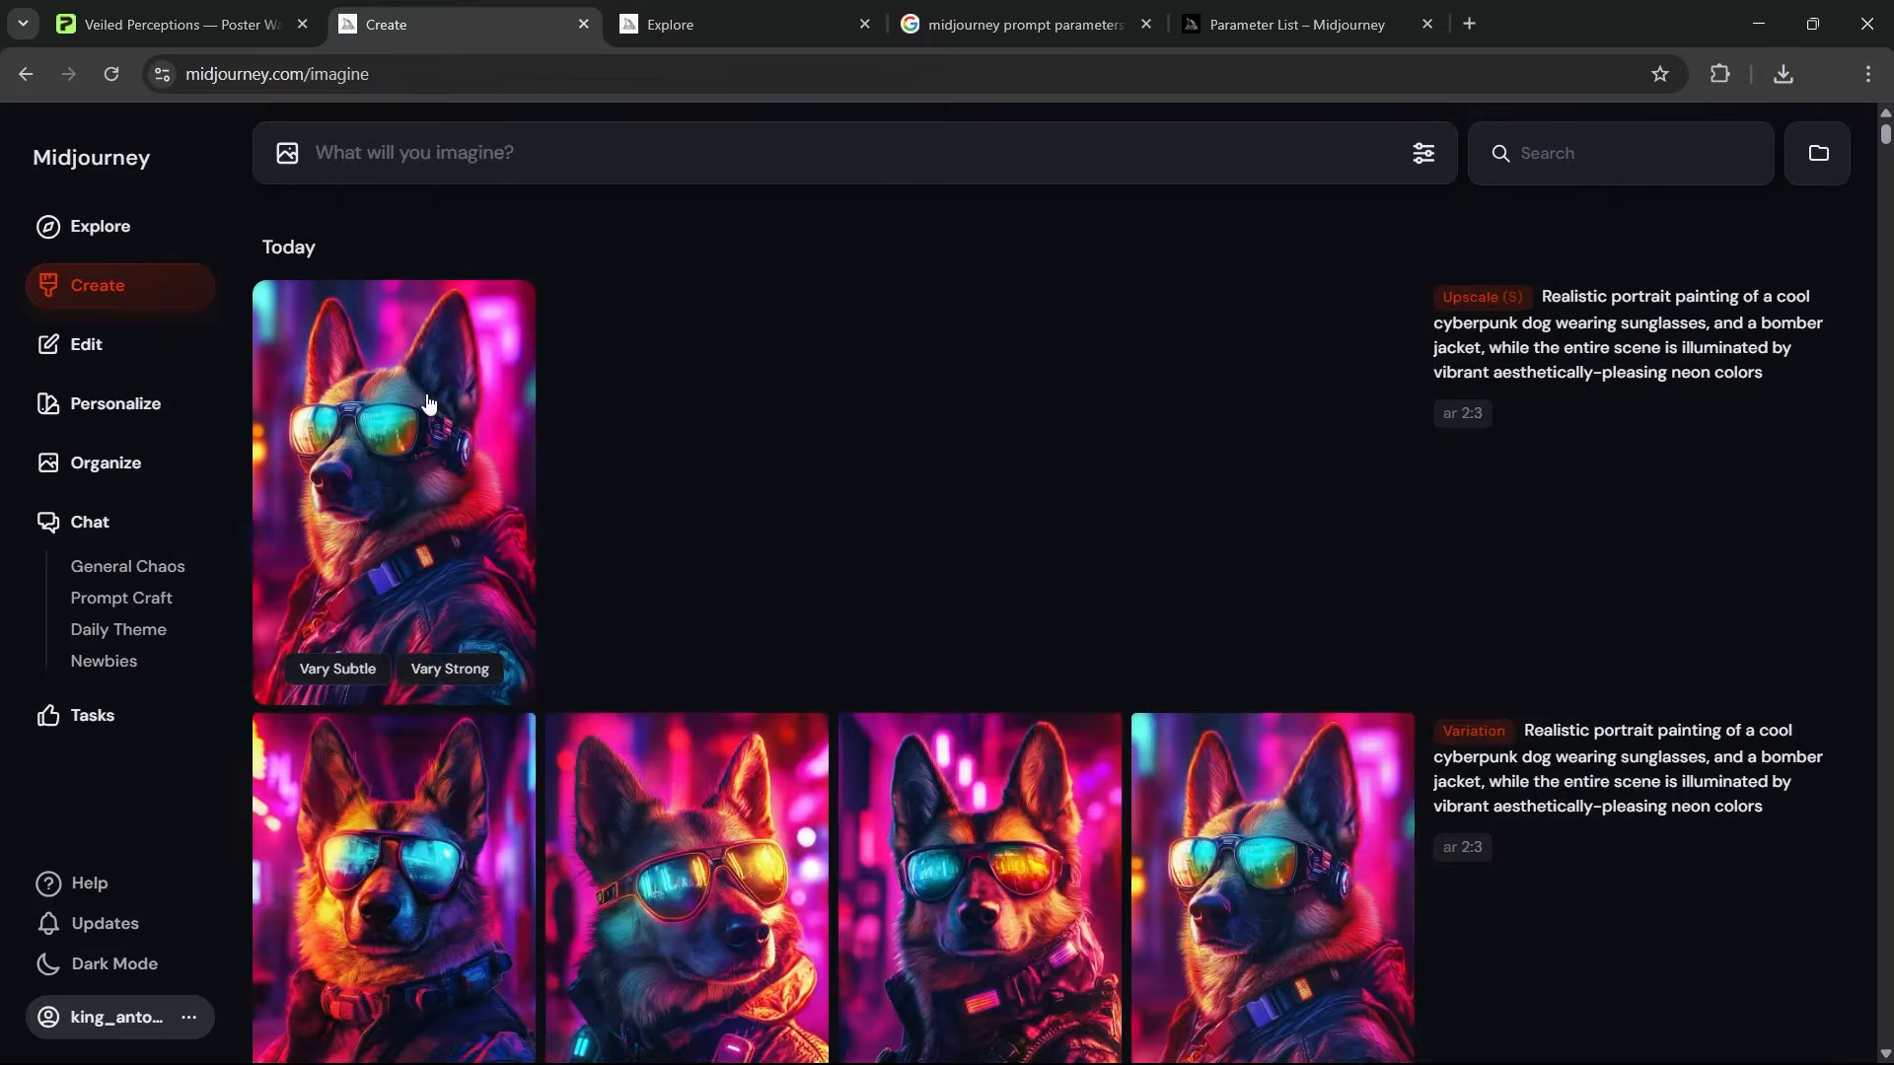
{"action": "left_click", "coordinate": [422, 428]}
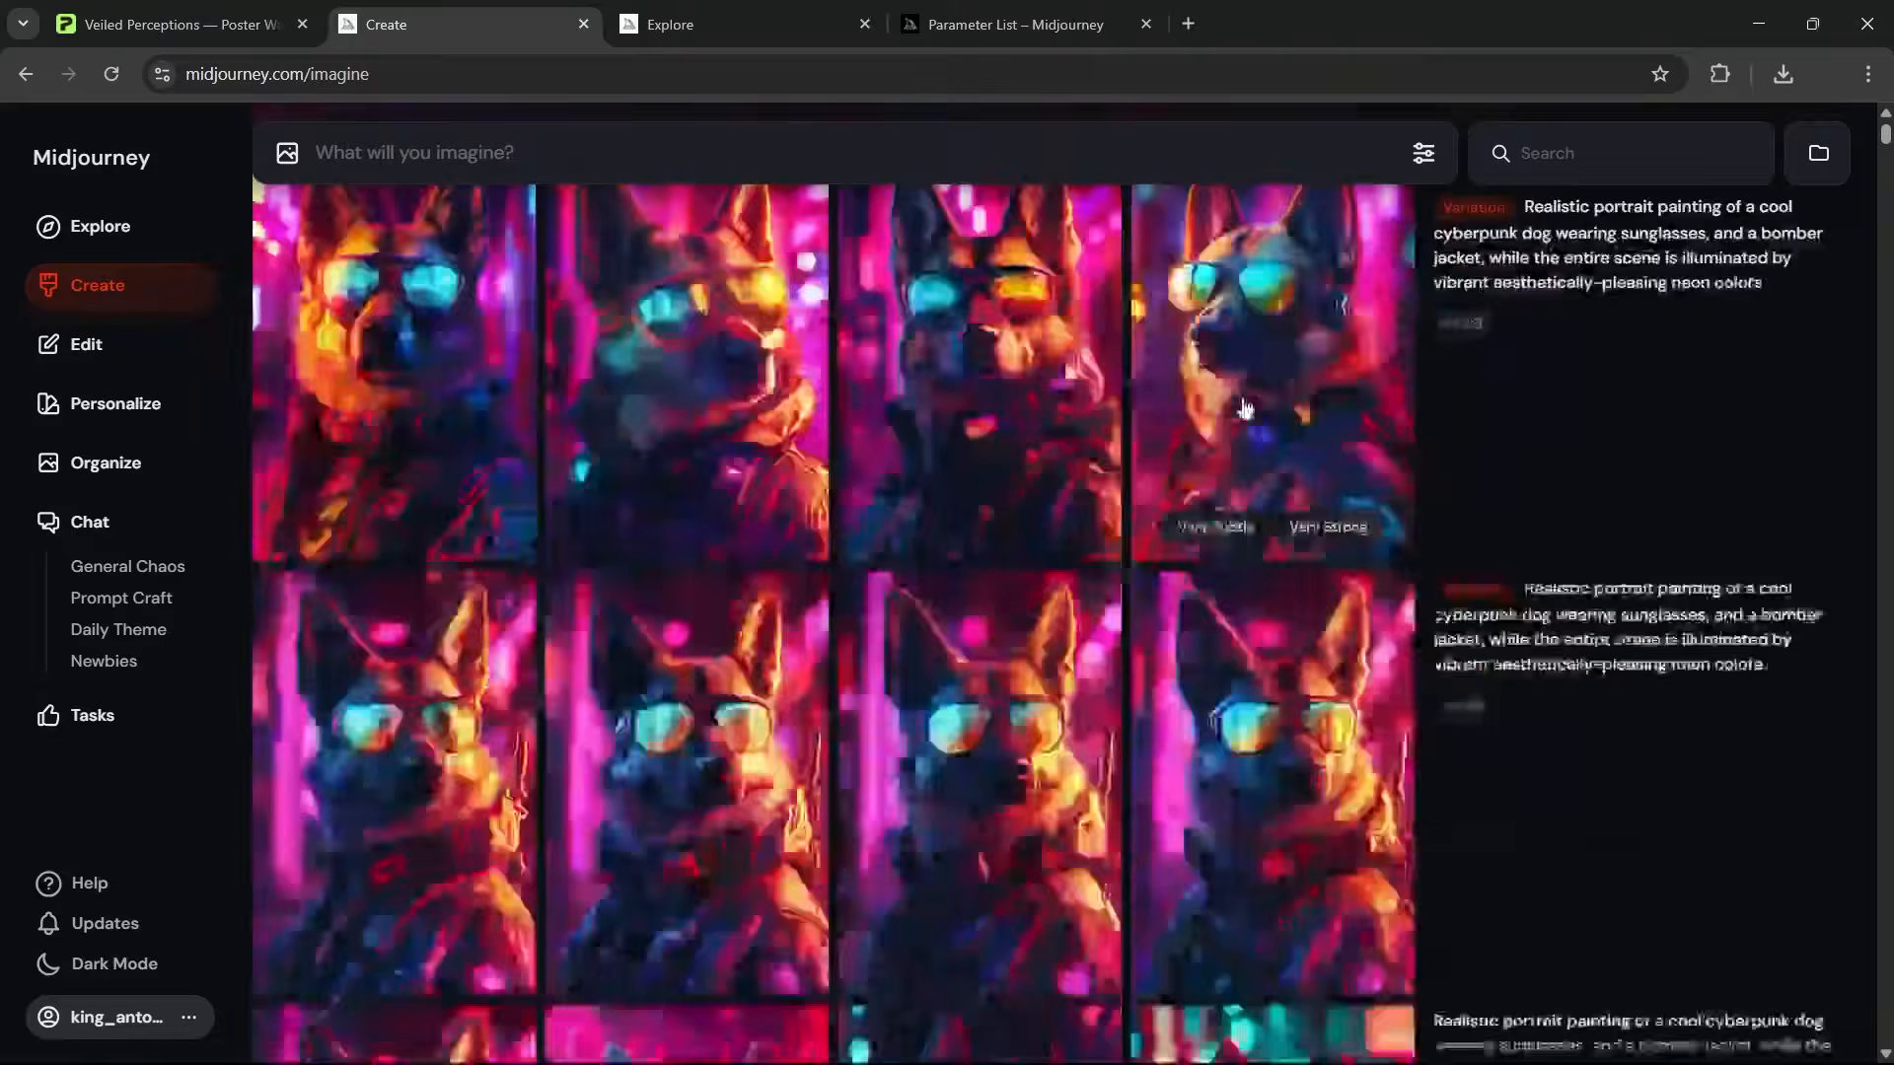
Step: Insert "green" before "neon colors" in the cyberpunk dog prompt and generate the images
{"action": "scroll", "coordinate": [1272, 394], "scroll_direction": "down", "scroll_amount": 5}
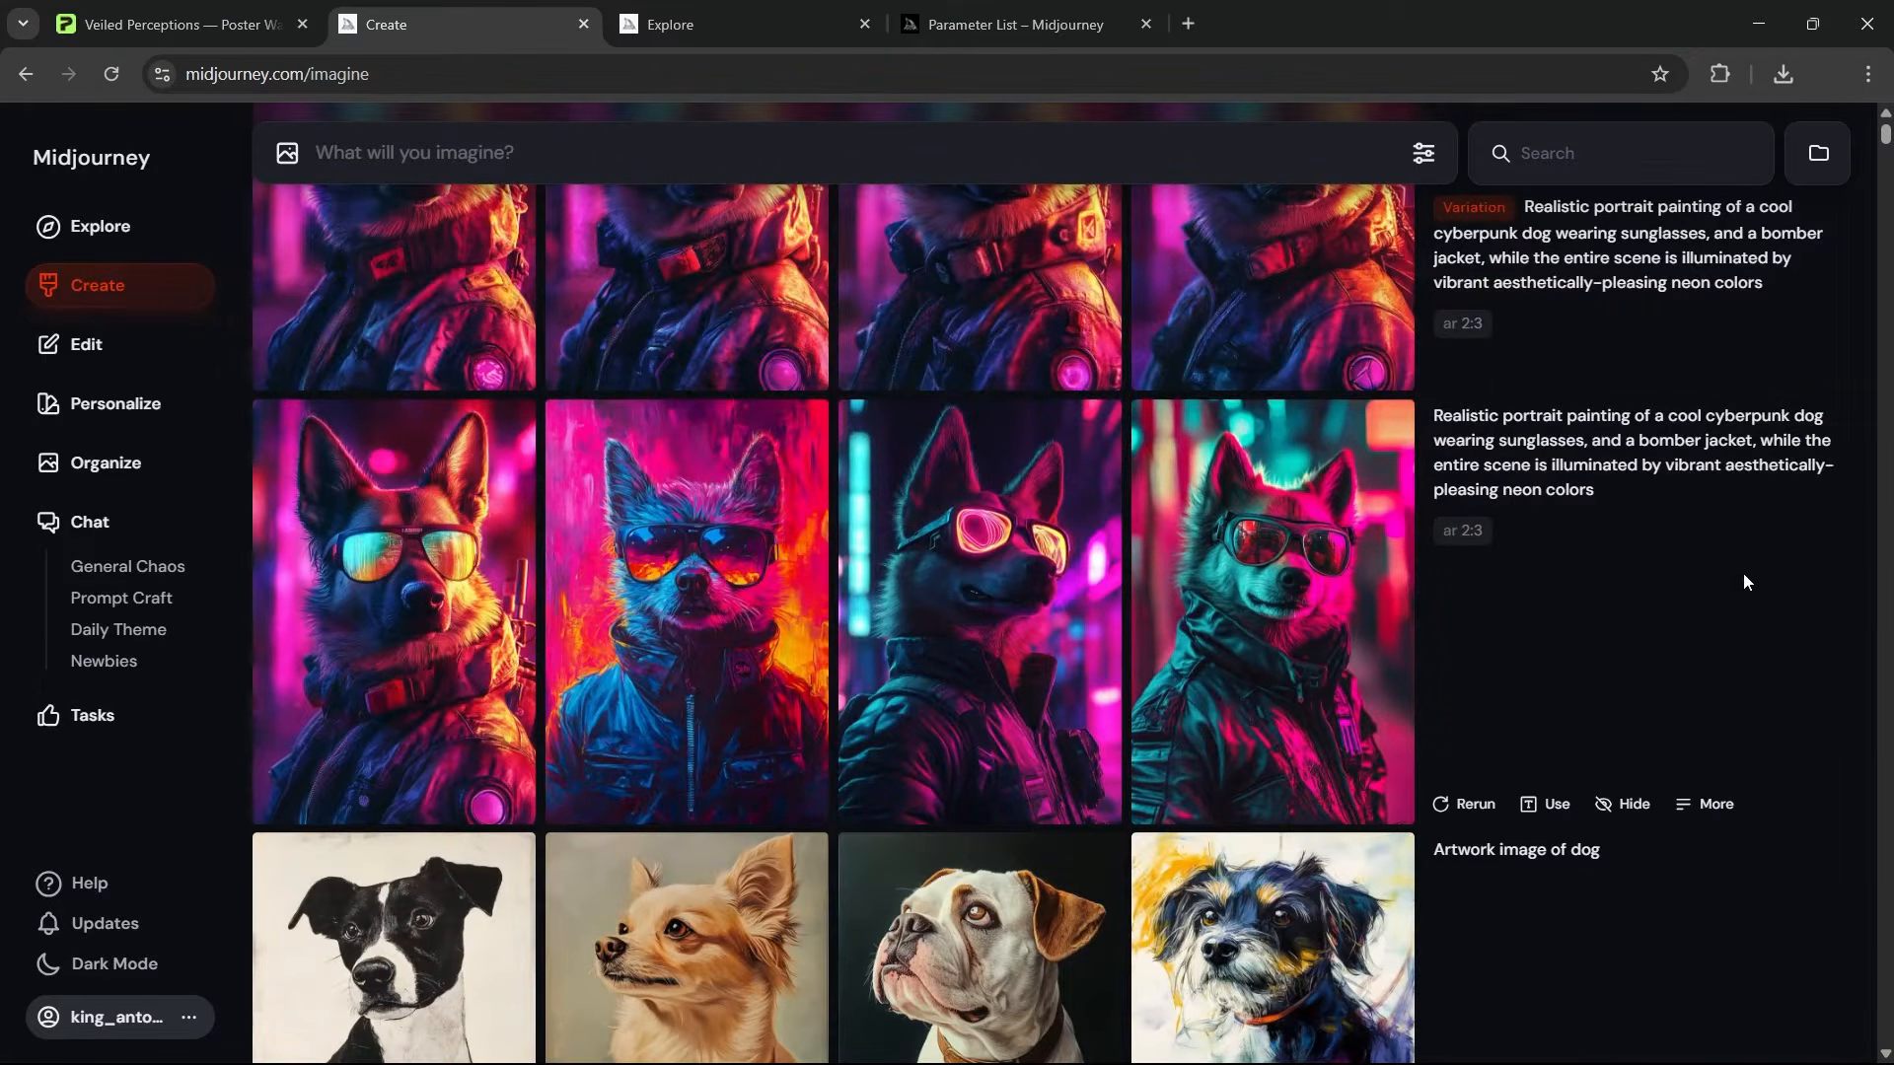
{"action": "scroll", "coordinate": [1766, 592], "scroll_direction": "up", "scroll_amount": 6}
{"action": "scroll", "coordinate": [1788, 608], "scroll_direction": "up", "scroll_amount": 2}
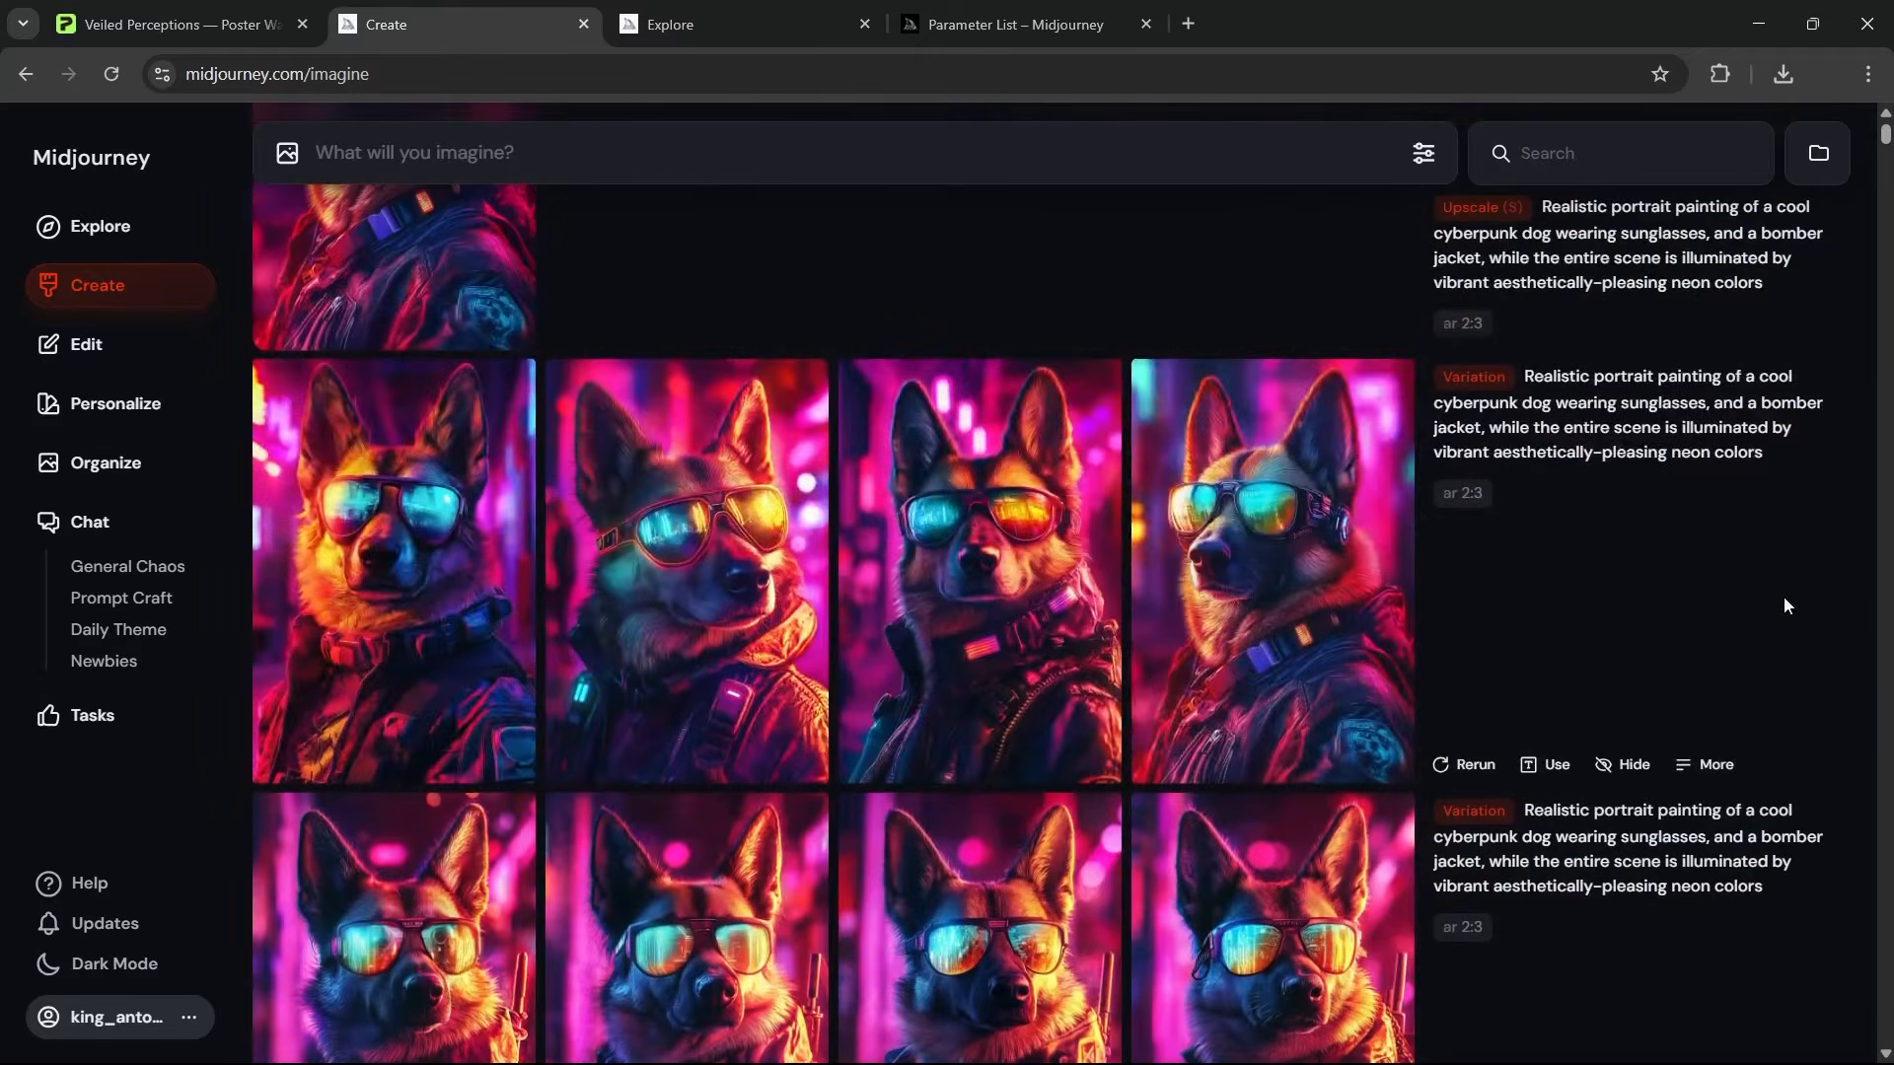
{"action": "scroll", "coordinate": [1784, 604], "scroll_direction": "down", "scroll_amount": 1}
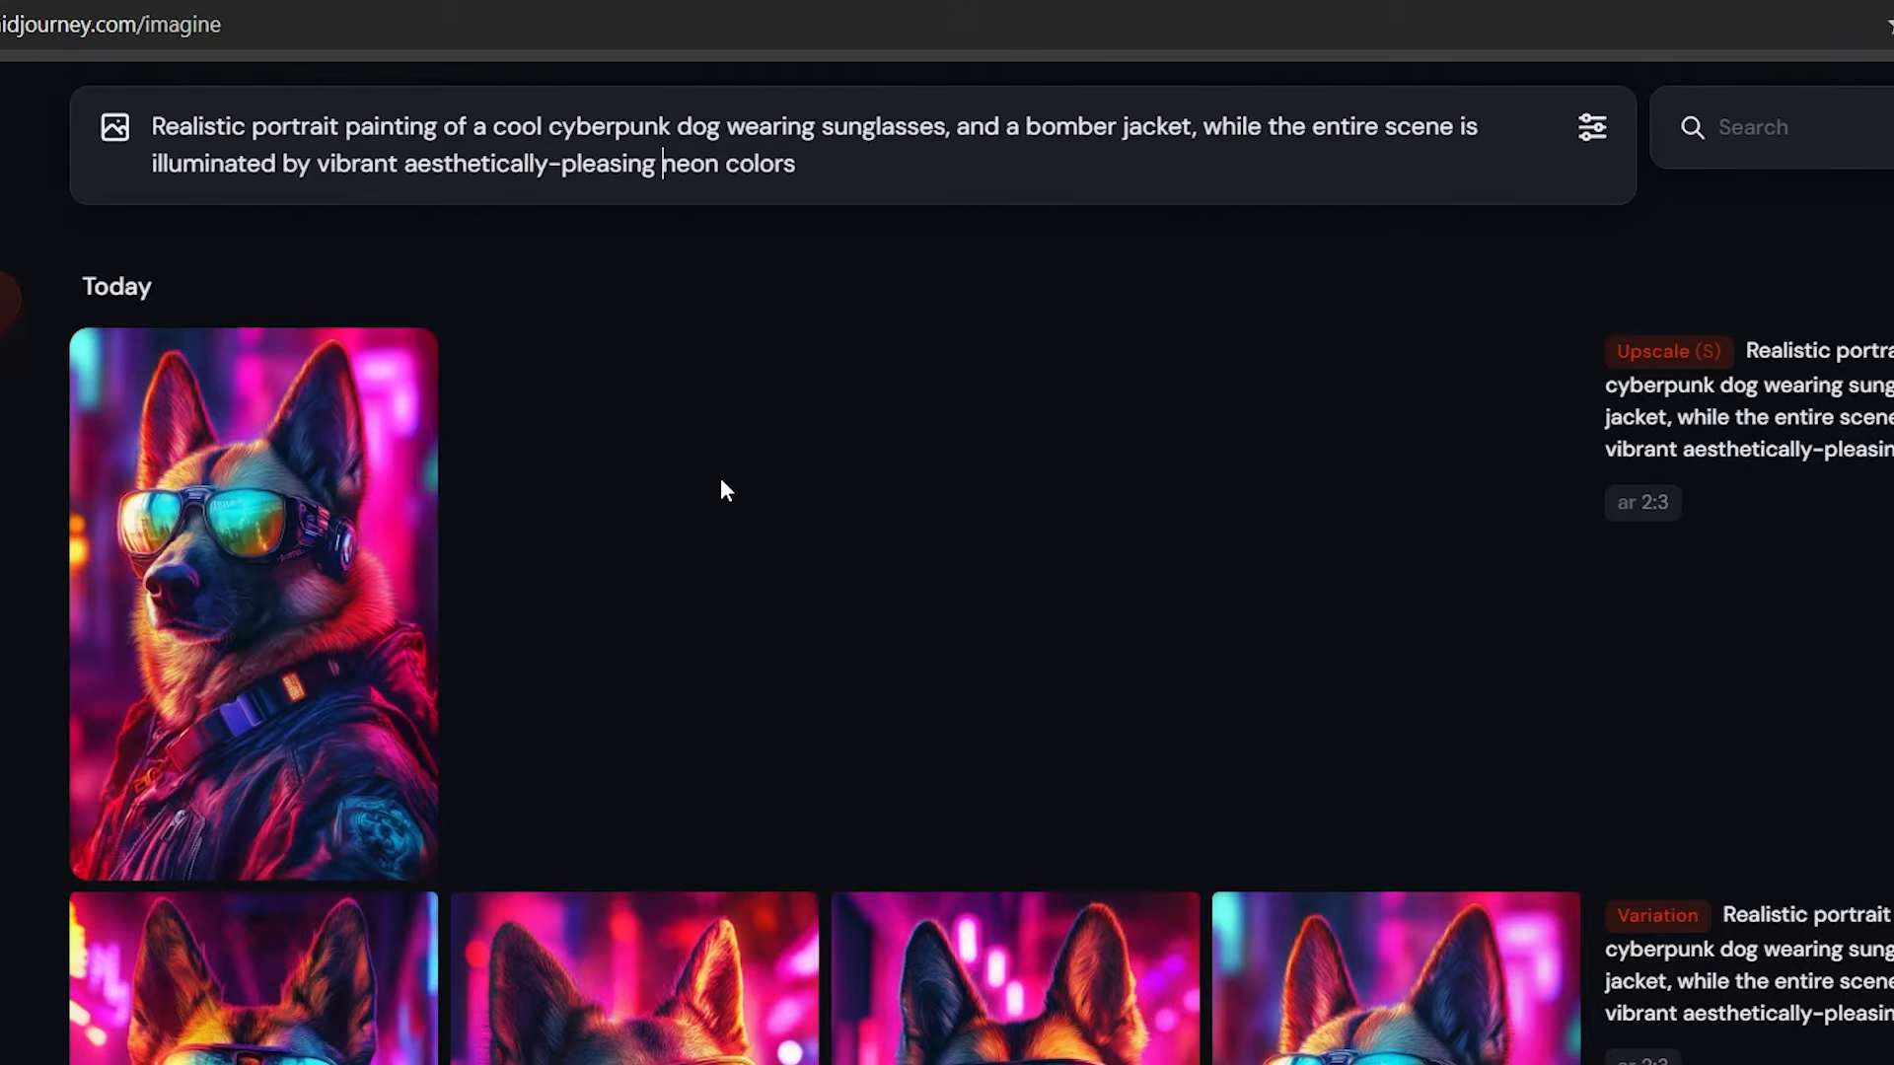
{"action": "type", "text": "green"}
{"action": "key", "text": "Return"}
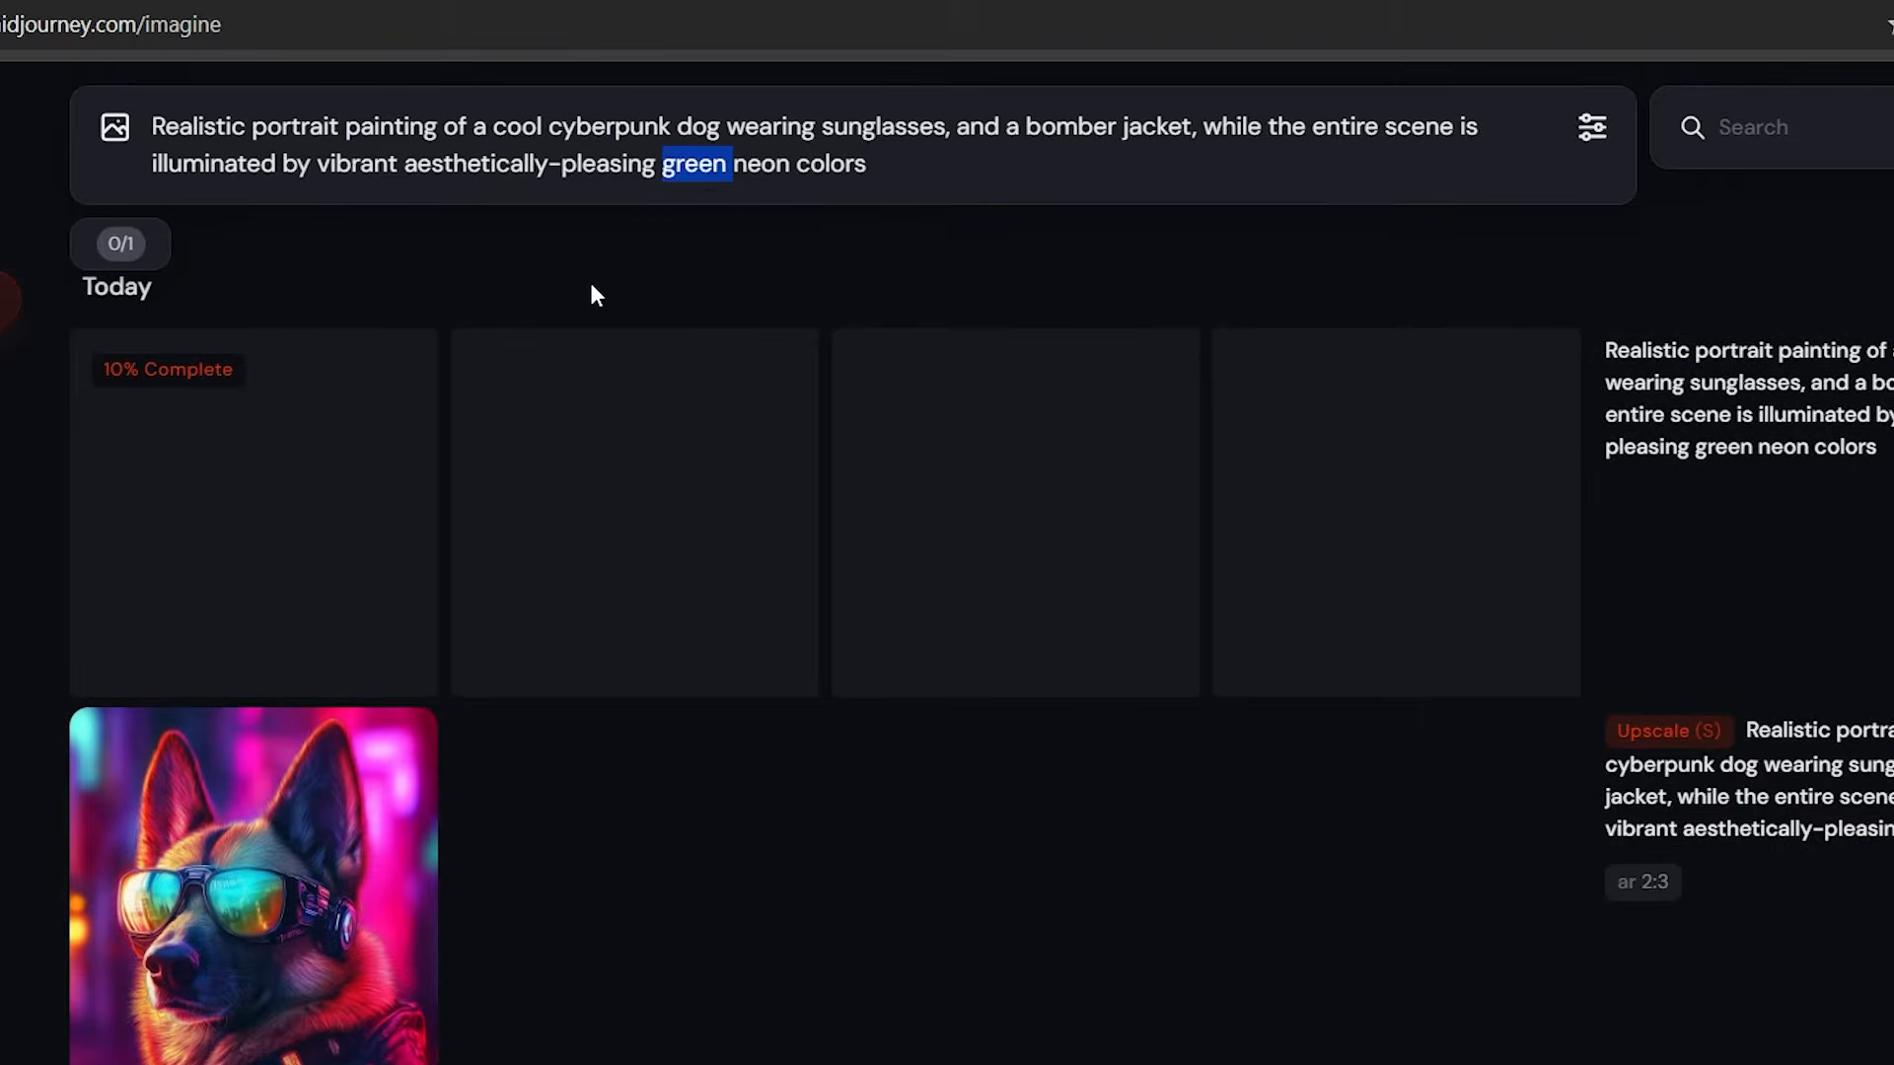
Step: Replace "green" with "blue" in the cyberpunk dog prompt and generate another set of images
{"action": "type", "text": "blue neon colors"}
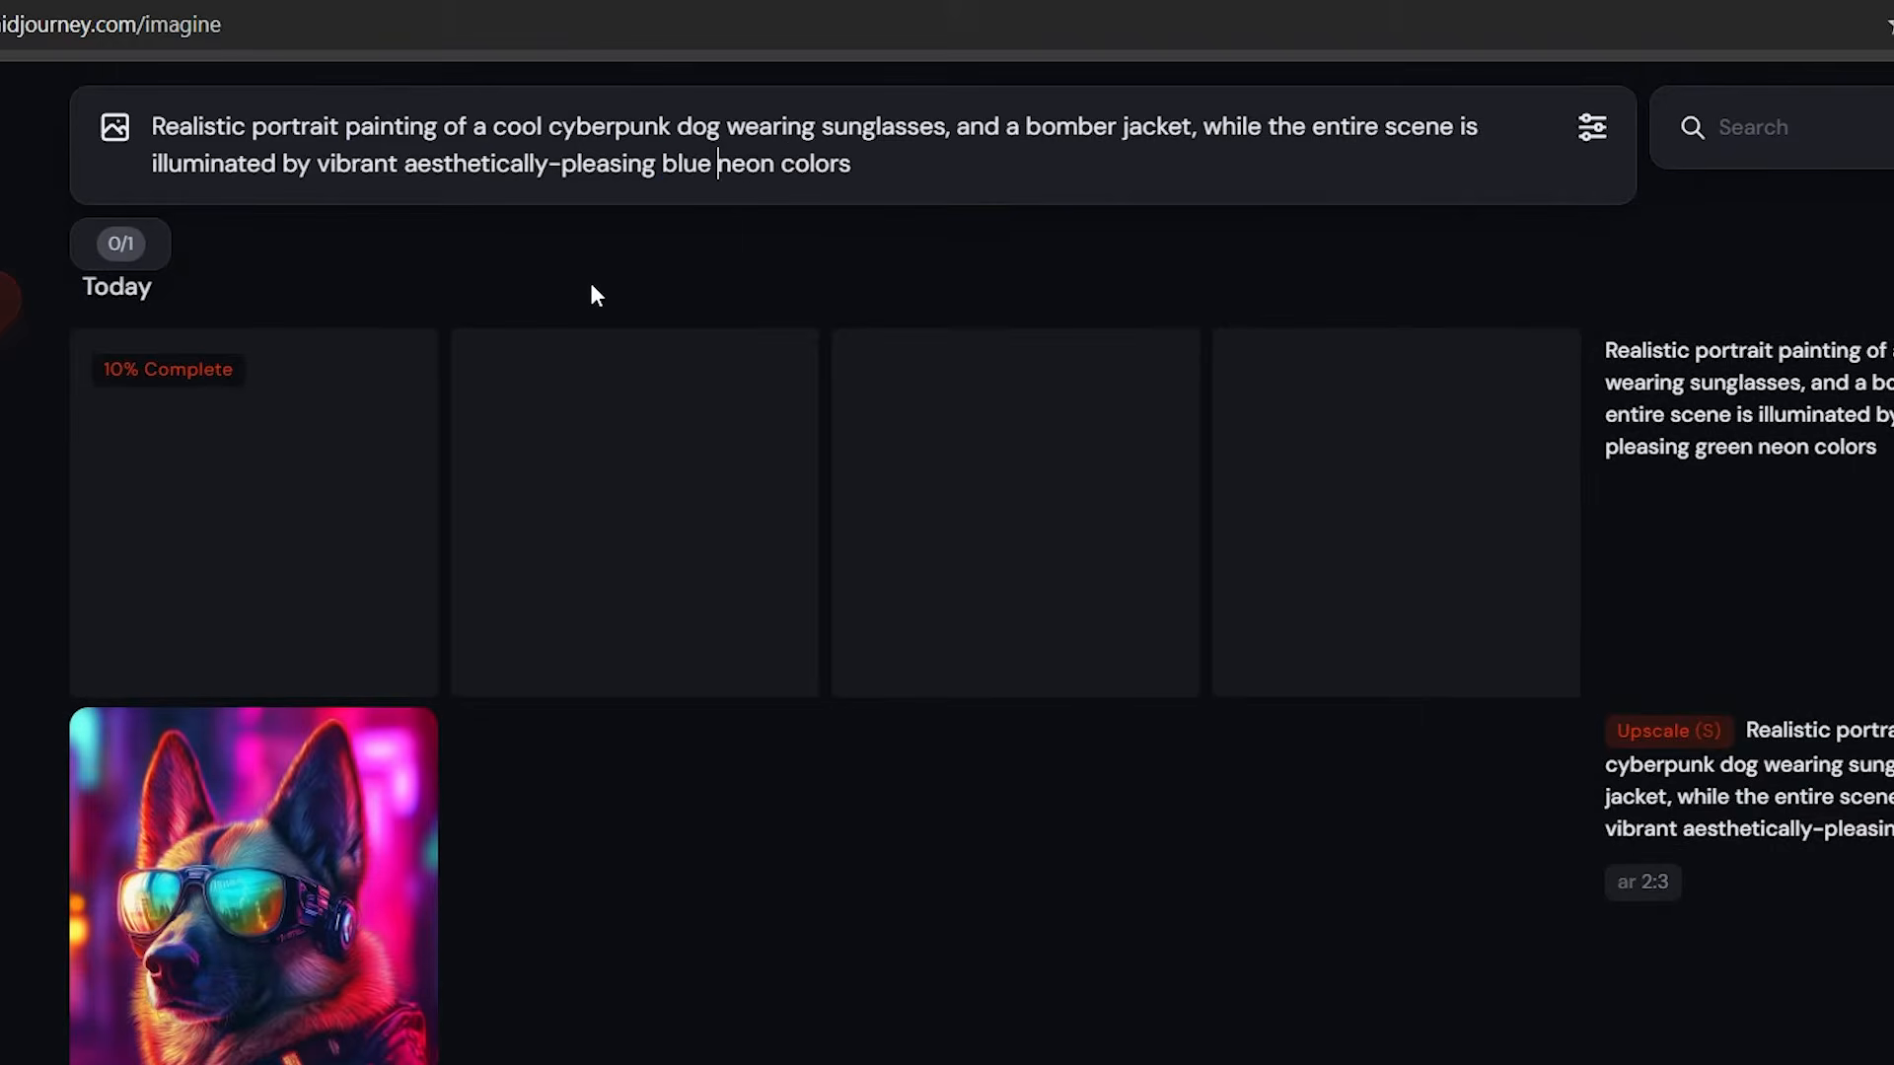
{"action": "key", "text": "Return"}
{"action": "left_click", "coordinate": [1860, 399]}
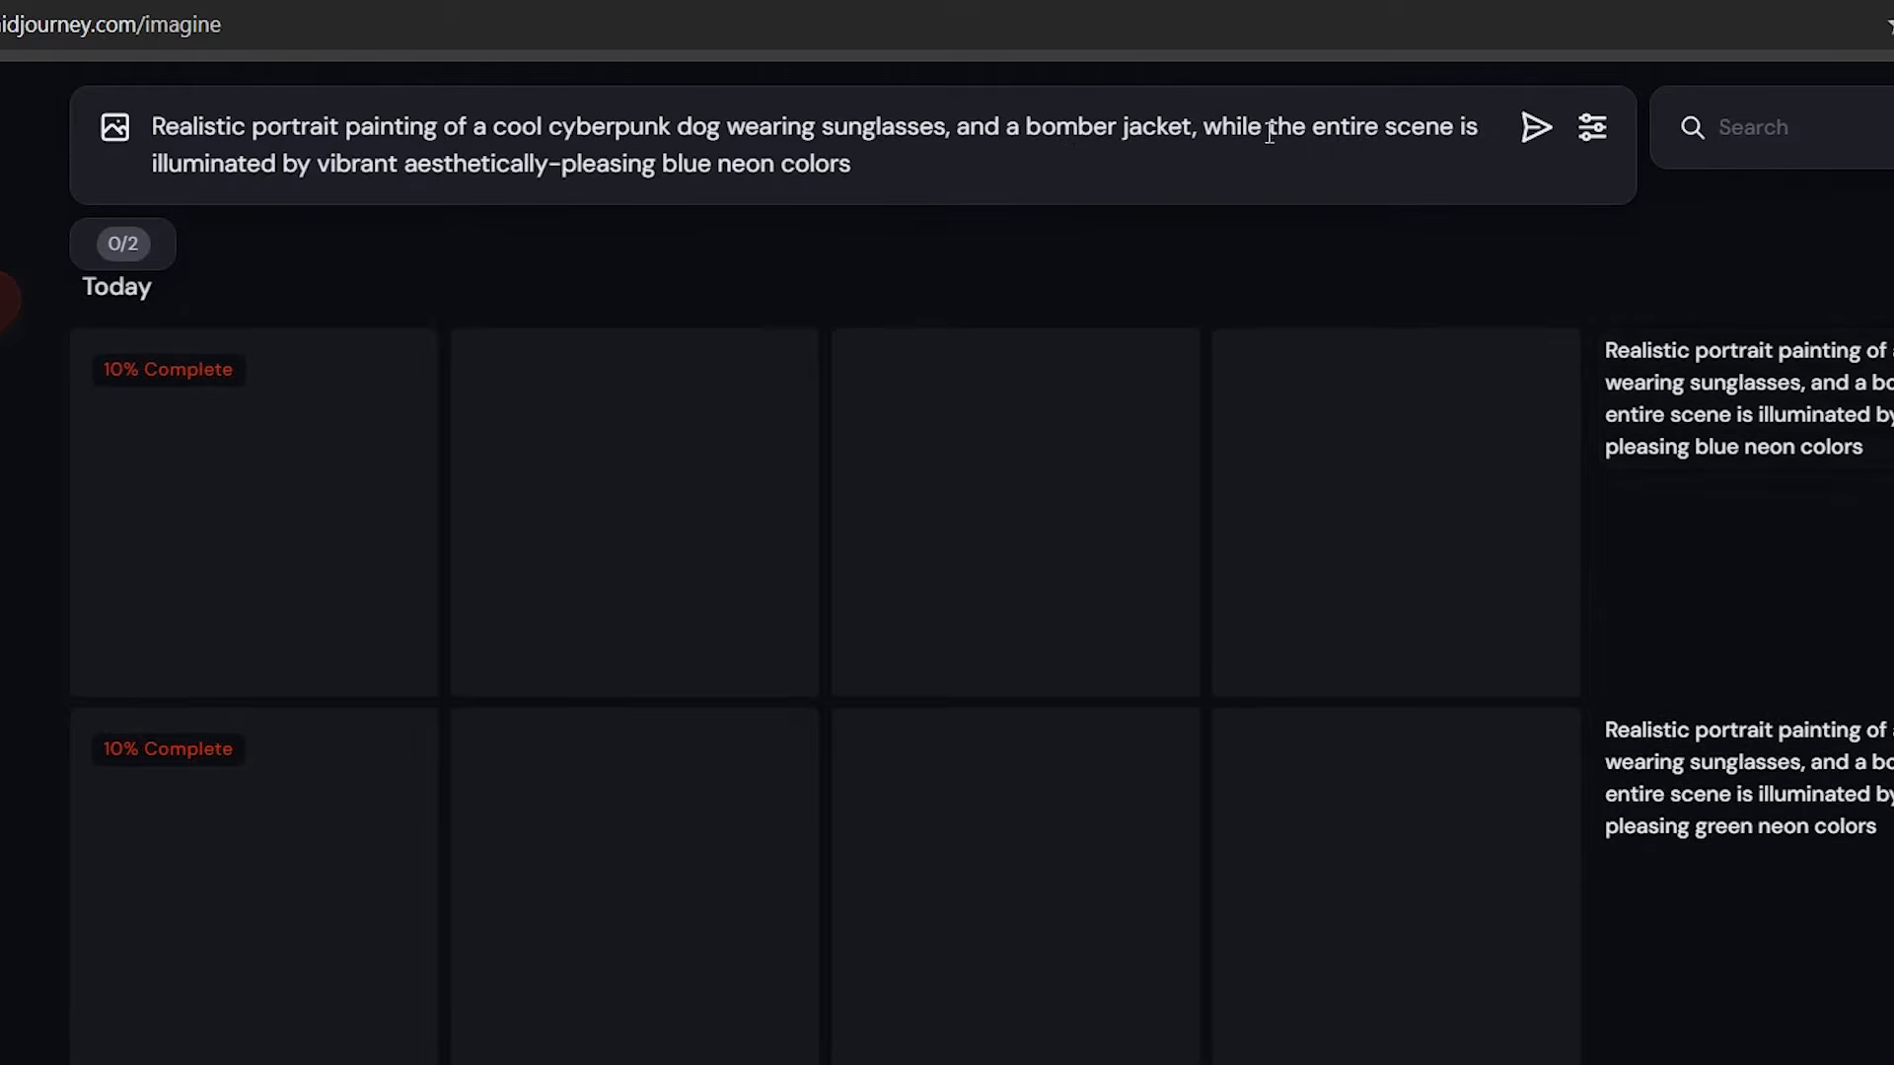
Step: Remove "wearing sunglasses, and a bomber jacket" from the prompt, leaving "cool cyberpunk dog, while the entire scene"
{"action": "double_click", "coordinate": [872, 116]}
{"action": "key", "text": "Delete"}
{"action": "key", "text": "Delete"}
{"action": "key", "text": "Delete"}
{"action": "key", "text": "Delete"}
{"action": "key", "text": "Delete"}
{"action": "key", "text": "Delete"}
{"action": "key", "text": "Delete"}
{"action": "key", "text": "Delete"}
{"action": "key", "text": "Delete"}
{"action": "key", "text": "Delete"}
{"action": "key", "text": "Delete"}
{"action": "key", "text": "Delete"}
{"action": "key", "text": "Delete"}
{"action": "key", "text": "Delete"}
{"action": "key", "text": "Delete"}
{"action": "key", "text": "Delete"}
{"action": "key", "text": "Delete"}
{"action": "key", "text": "Delete"}
{"action": "key", "text": "Delete"}
{"action": "key", "text": "Delete"}
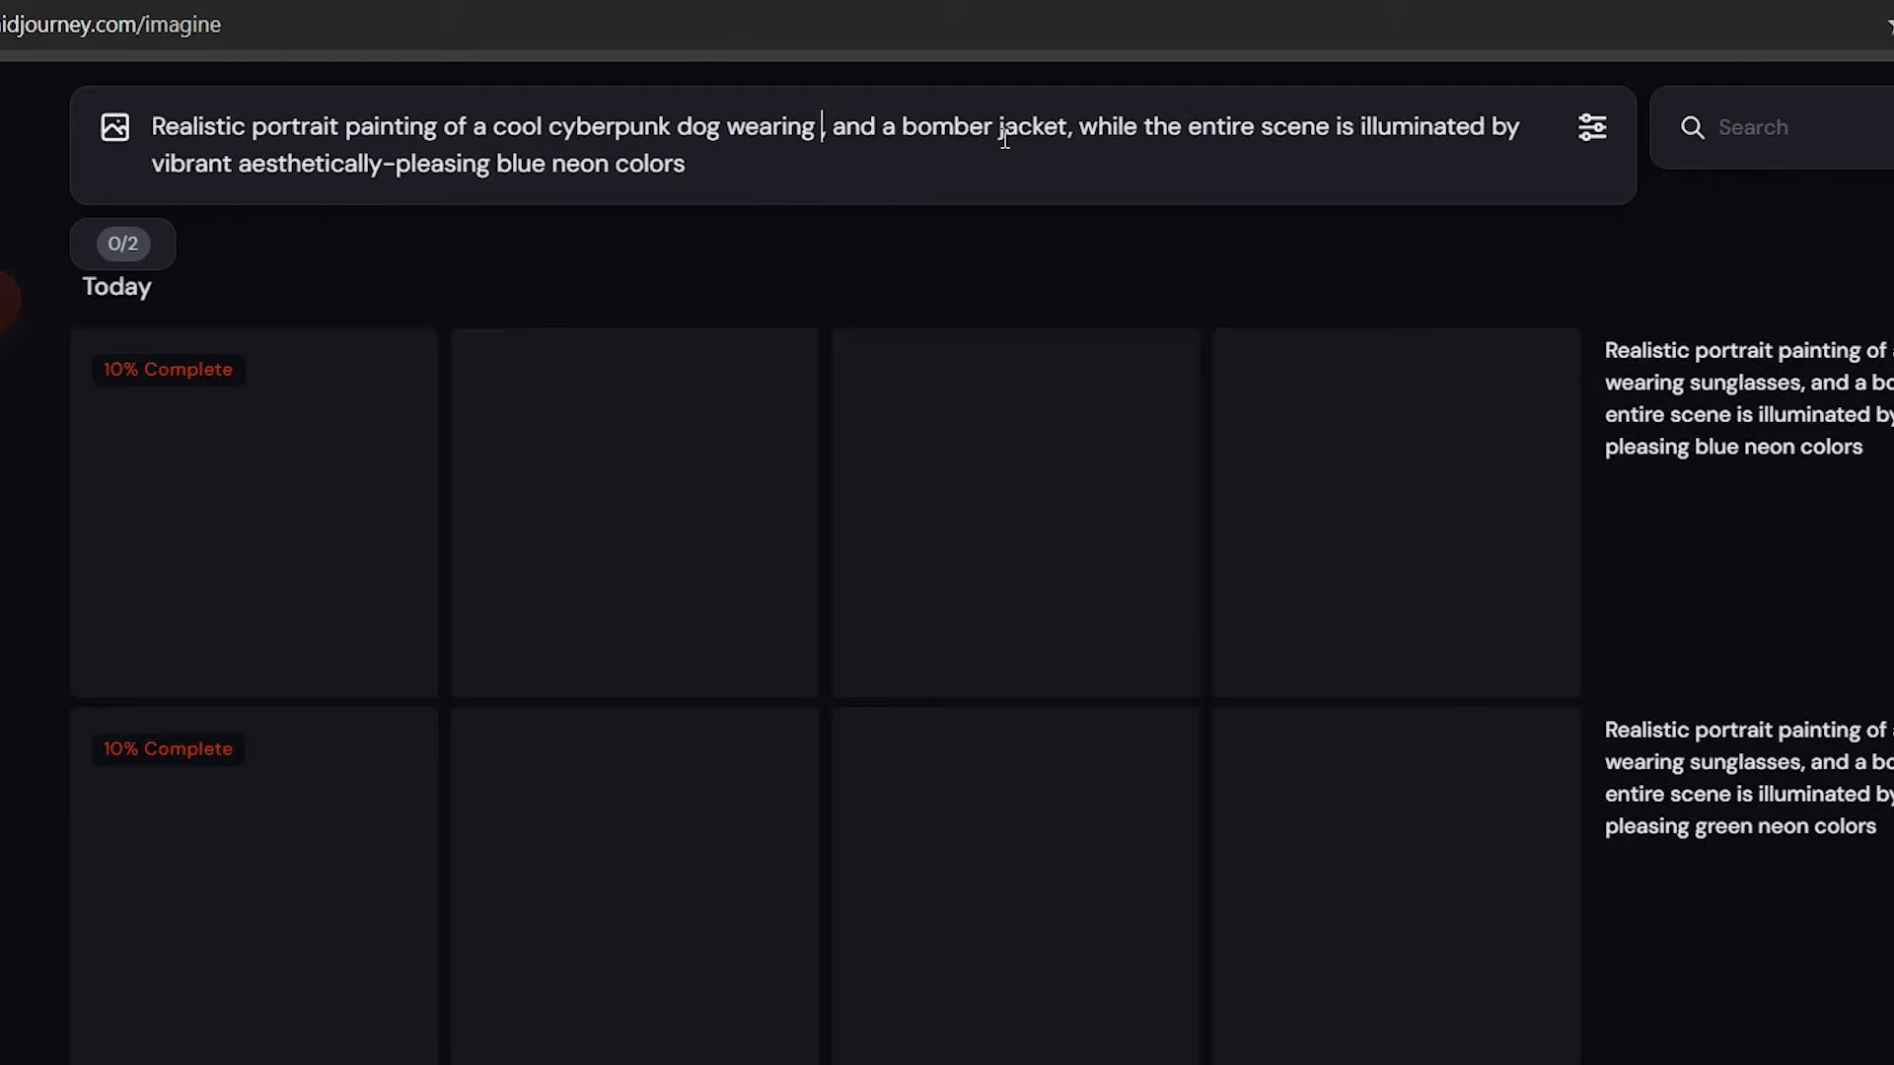
{"action": "key", "text": "BackSpace"}
{"action": "key", "text": "BackSpace"}
{"action": "key", "text": "BackSpace"}
{"action": "key", "text": "BackSpace"}
{"action": "key", "text": "BackSpace"}
{"action": "key", "text": "BackSpace"}
{"action": "key", "text": "BackSpace"}
{"action": "key", "text": "BackSpace"}
{"action": "key", "text": "BackSpace"}
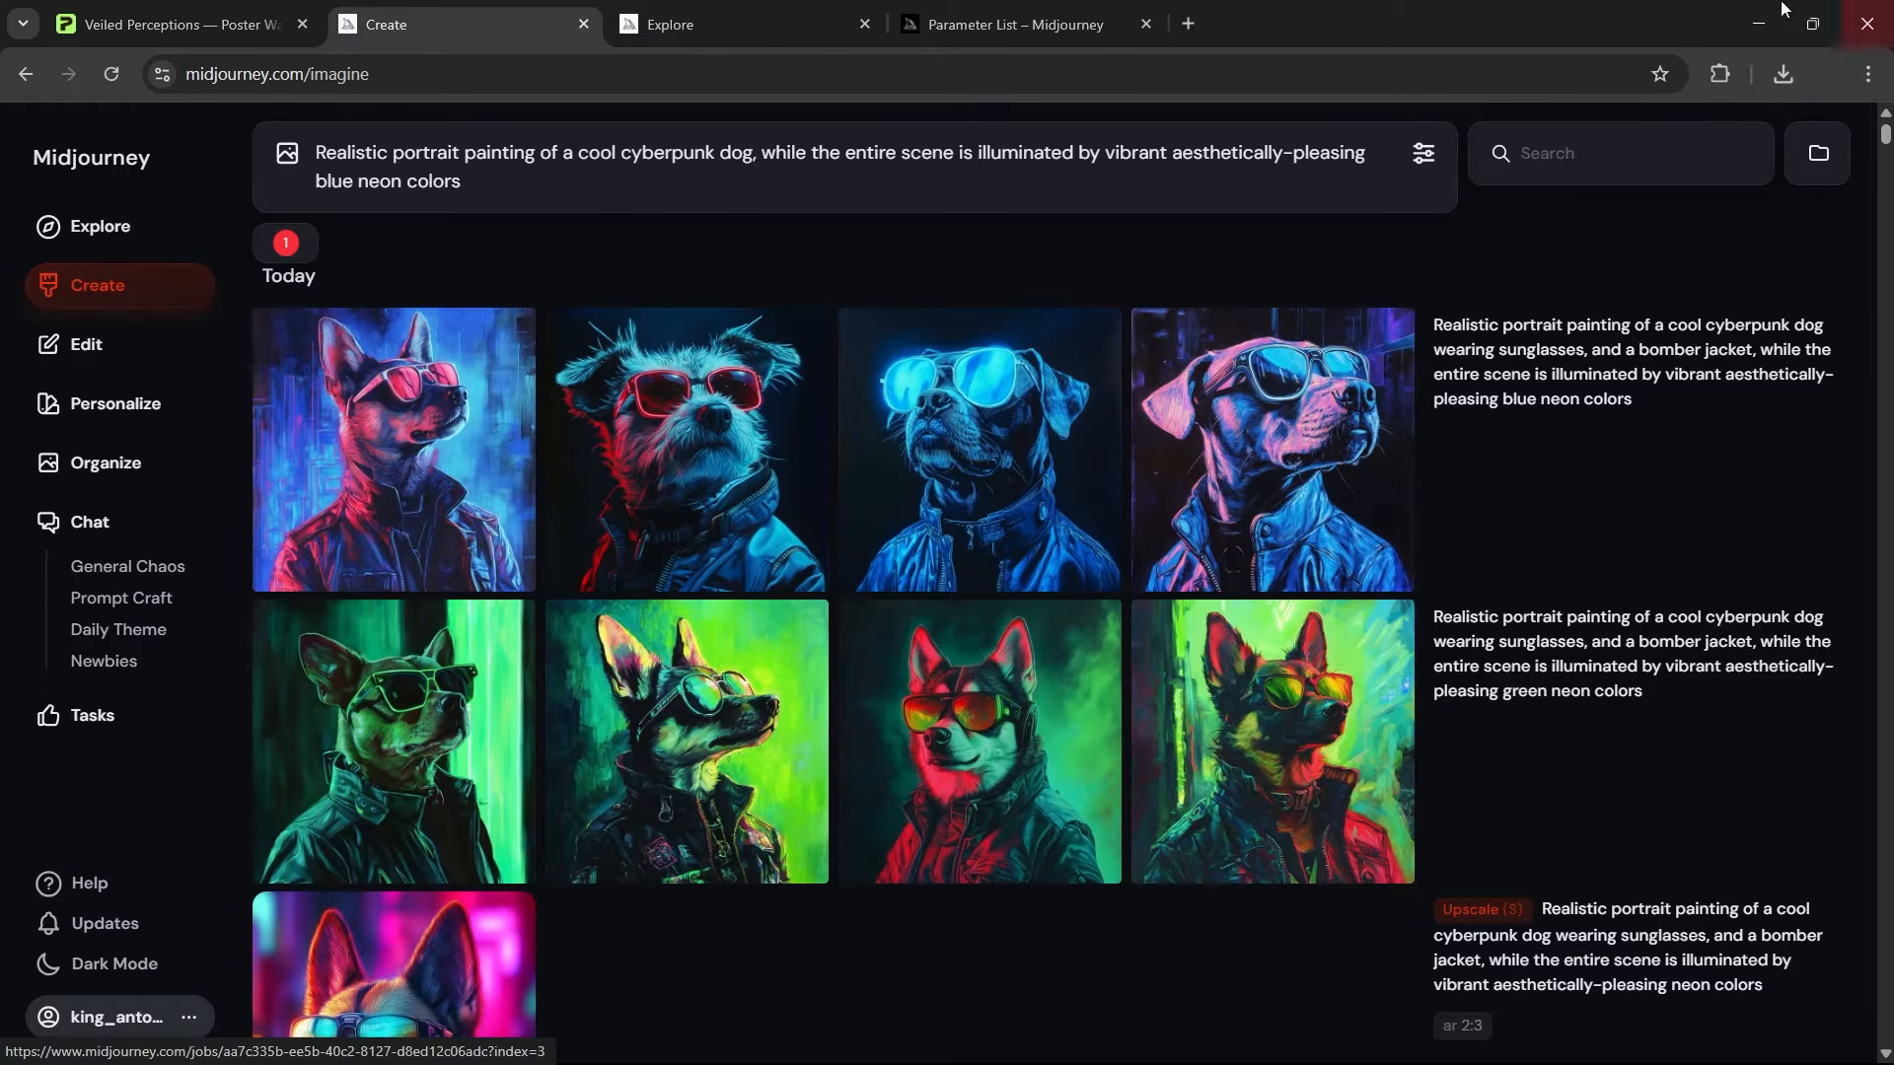
Step: Replace "blue" with "rainbow" in the shortened cyberpunk dog prompt and generate the images
{"action": "scroll", "coordinate": [1064, 486], "scroll_direction": "down", "scroll_amount": 4}
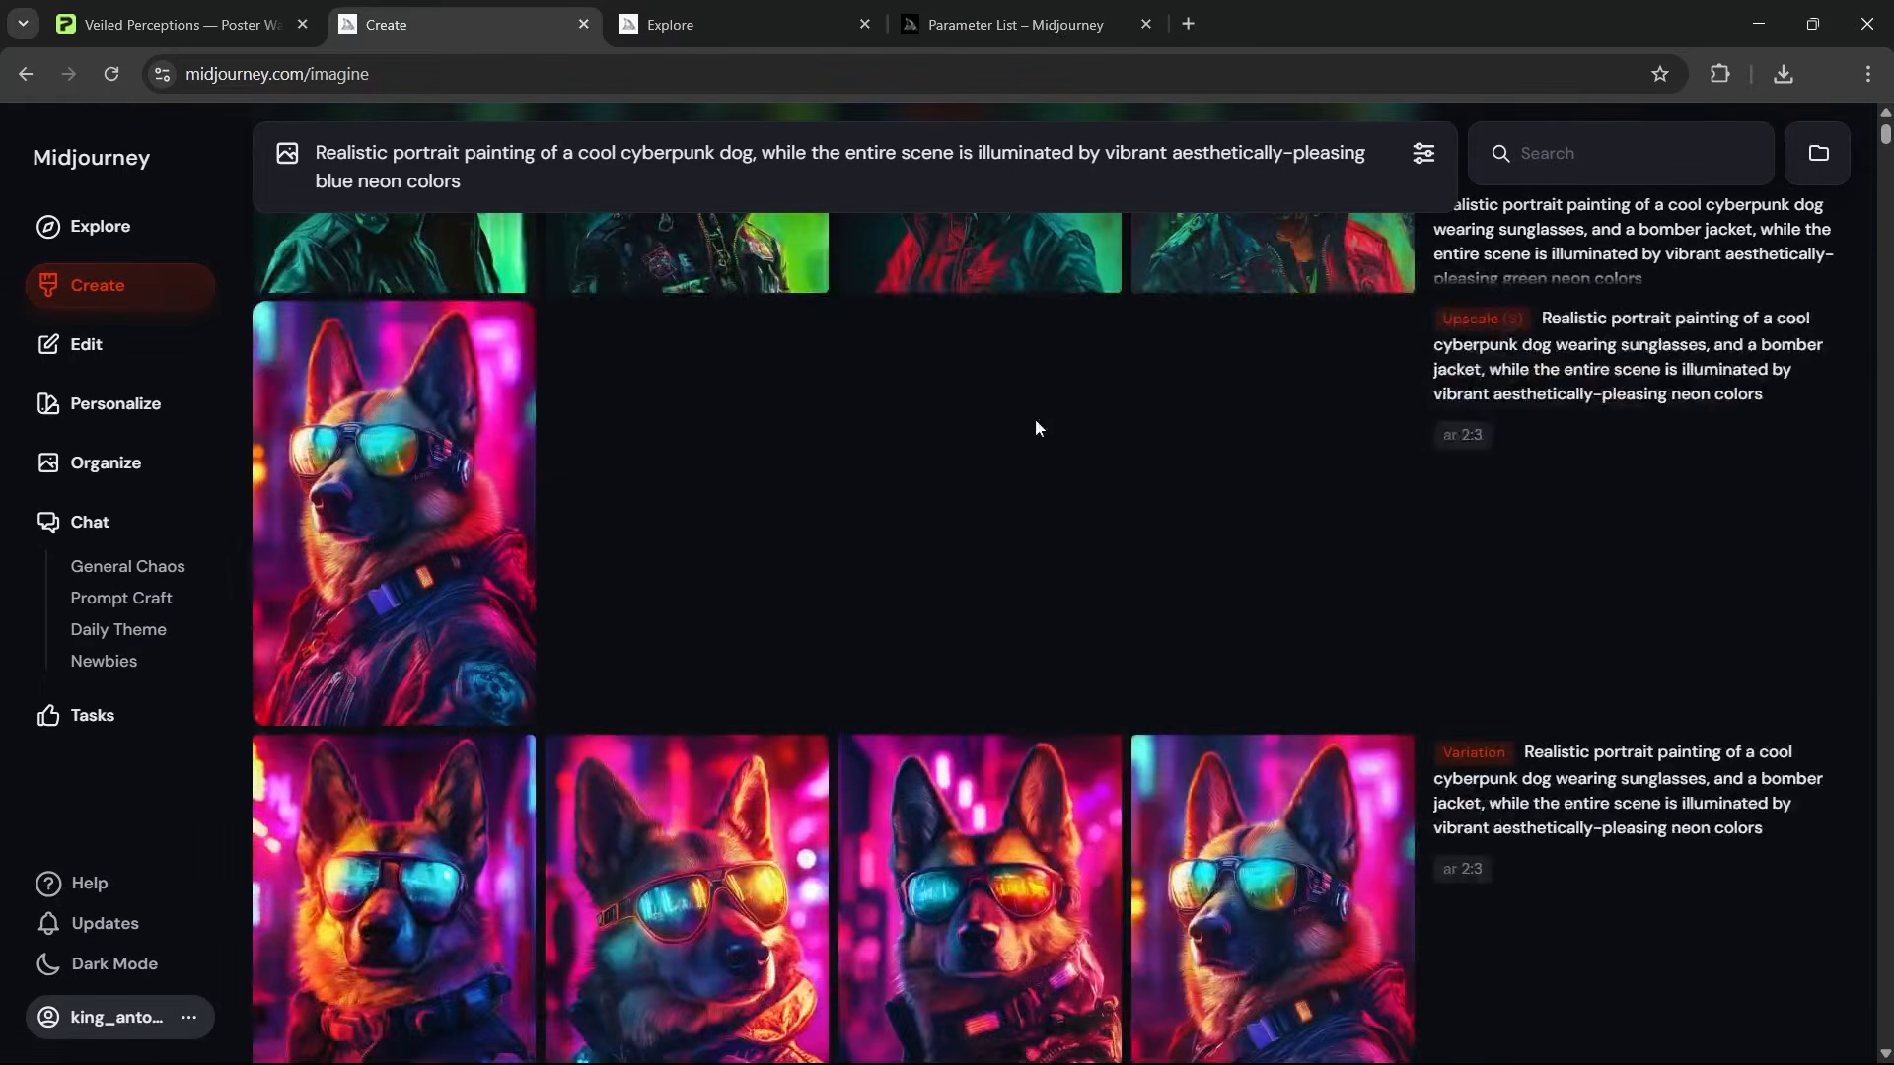
{"action": "scroll", "coordinate": [1036, 422], "scroll_direction": "up", "scroll_amount": 6}
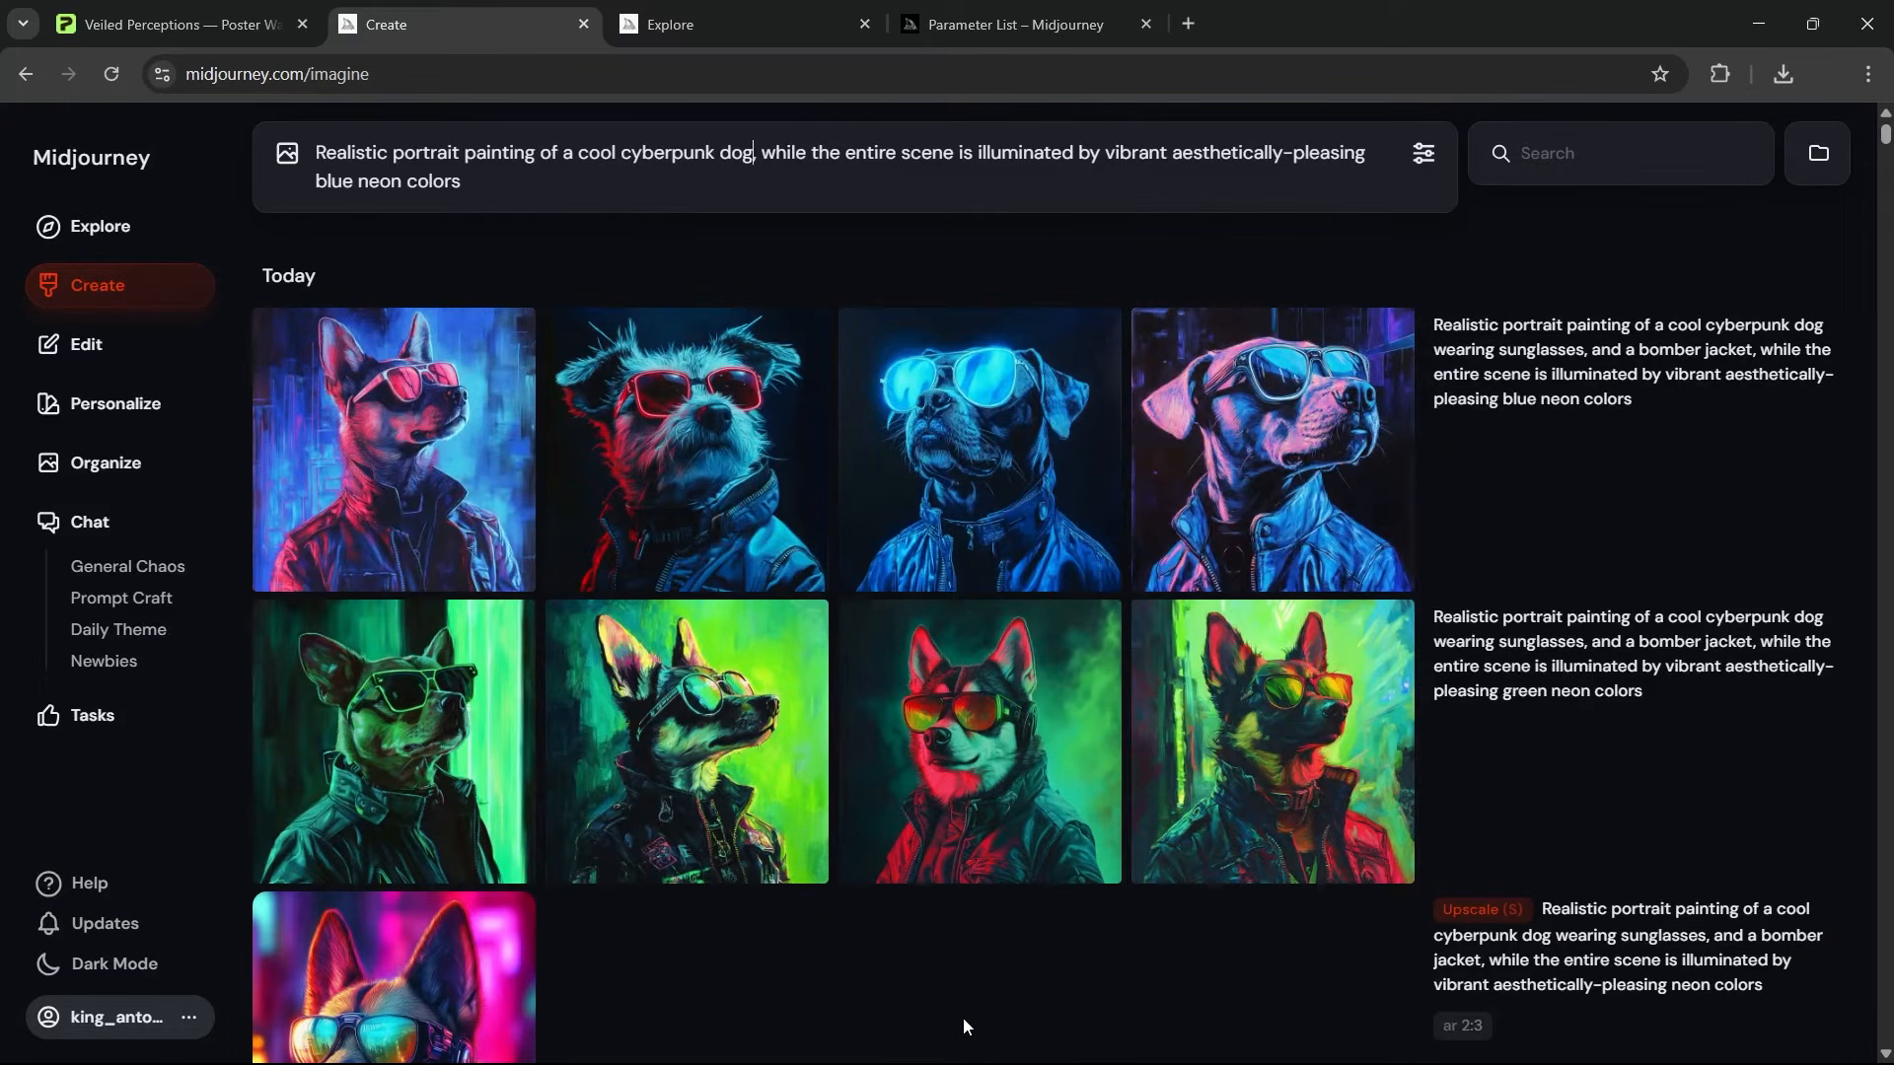
{"action": "double_click", "coordinate": [337, 180]}
{"action": "type", "text": "rainbow"}
{"action": "key", "text": "Return"}
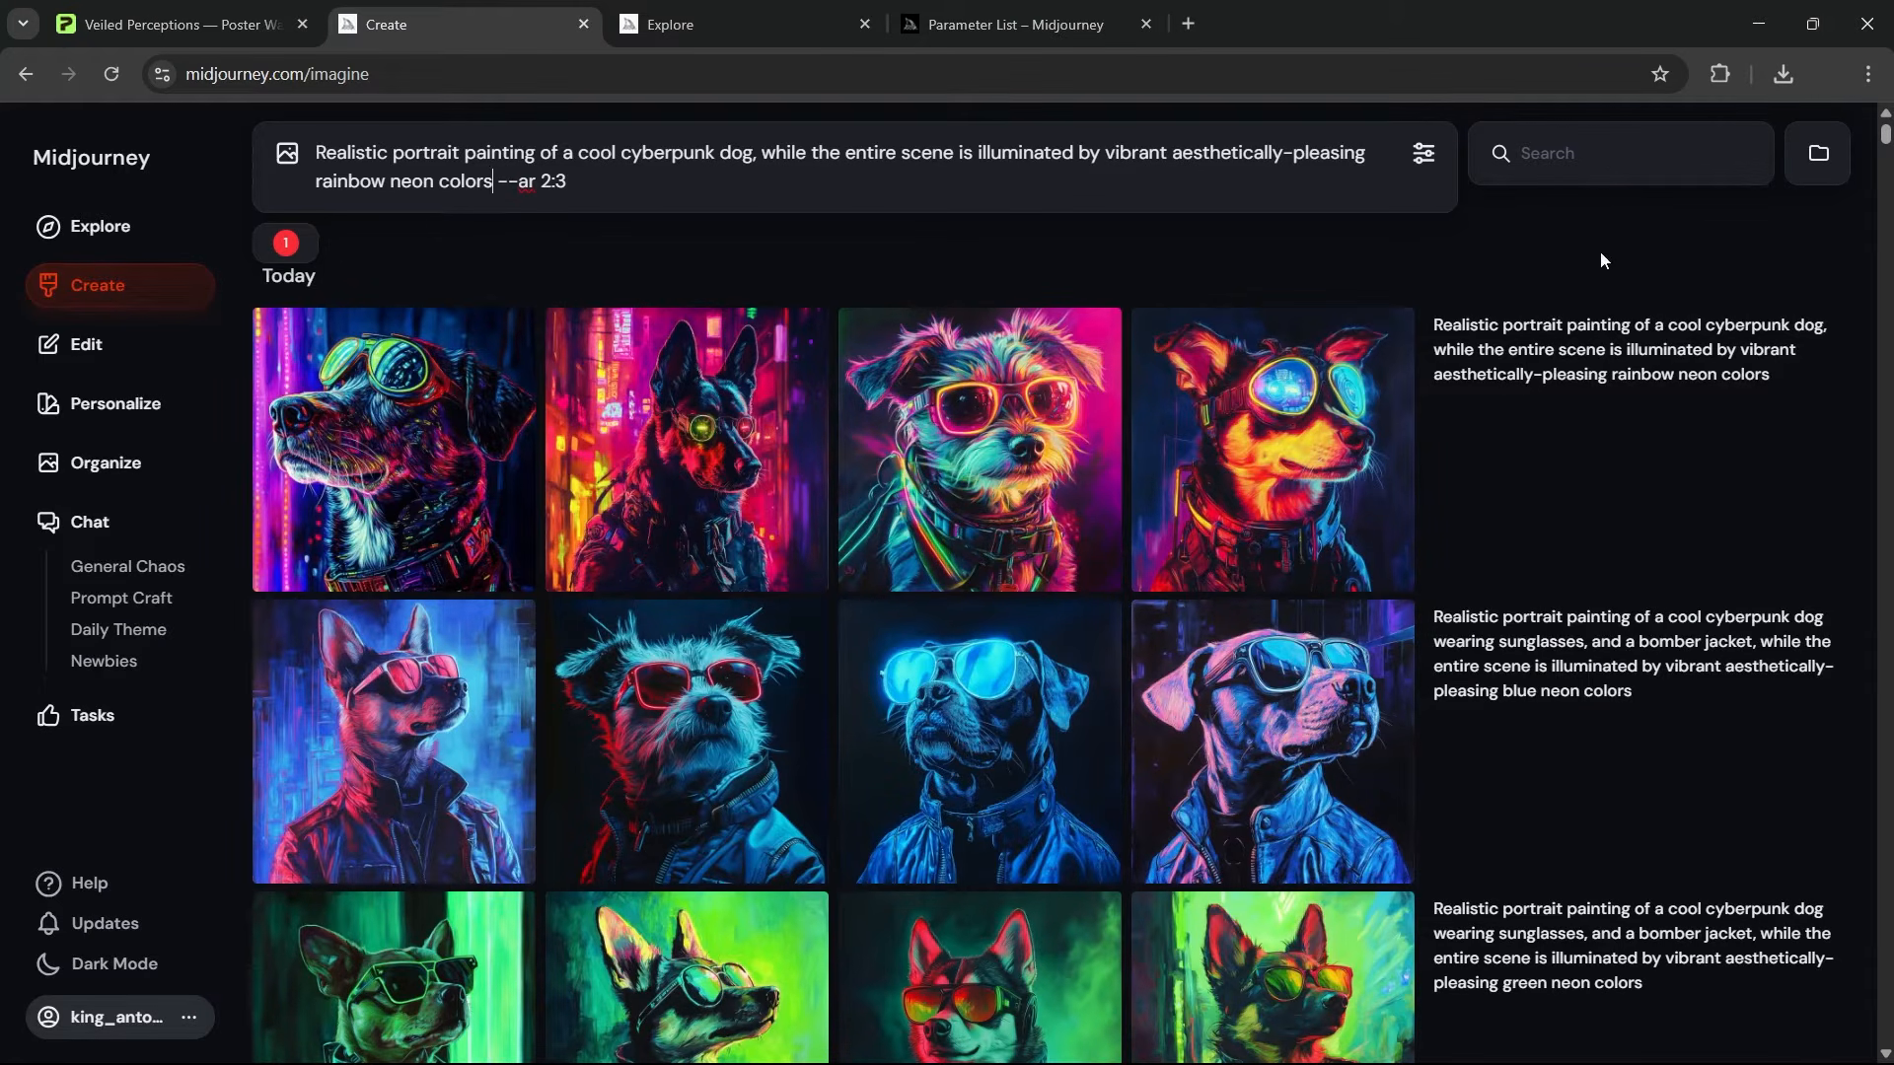
Step: Enlarge the rainbow neon dog results and browse through them to the fourth image
{"action": "left_click", "coordinate": [726, 442]}
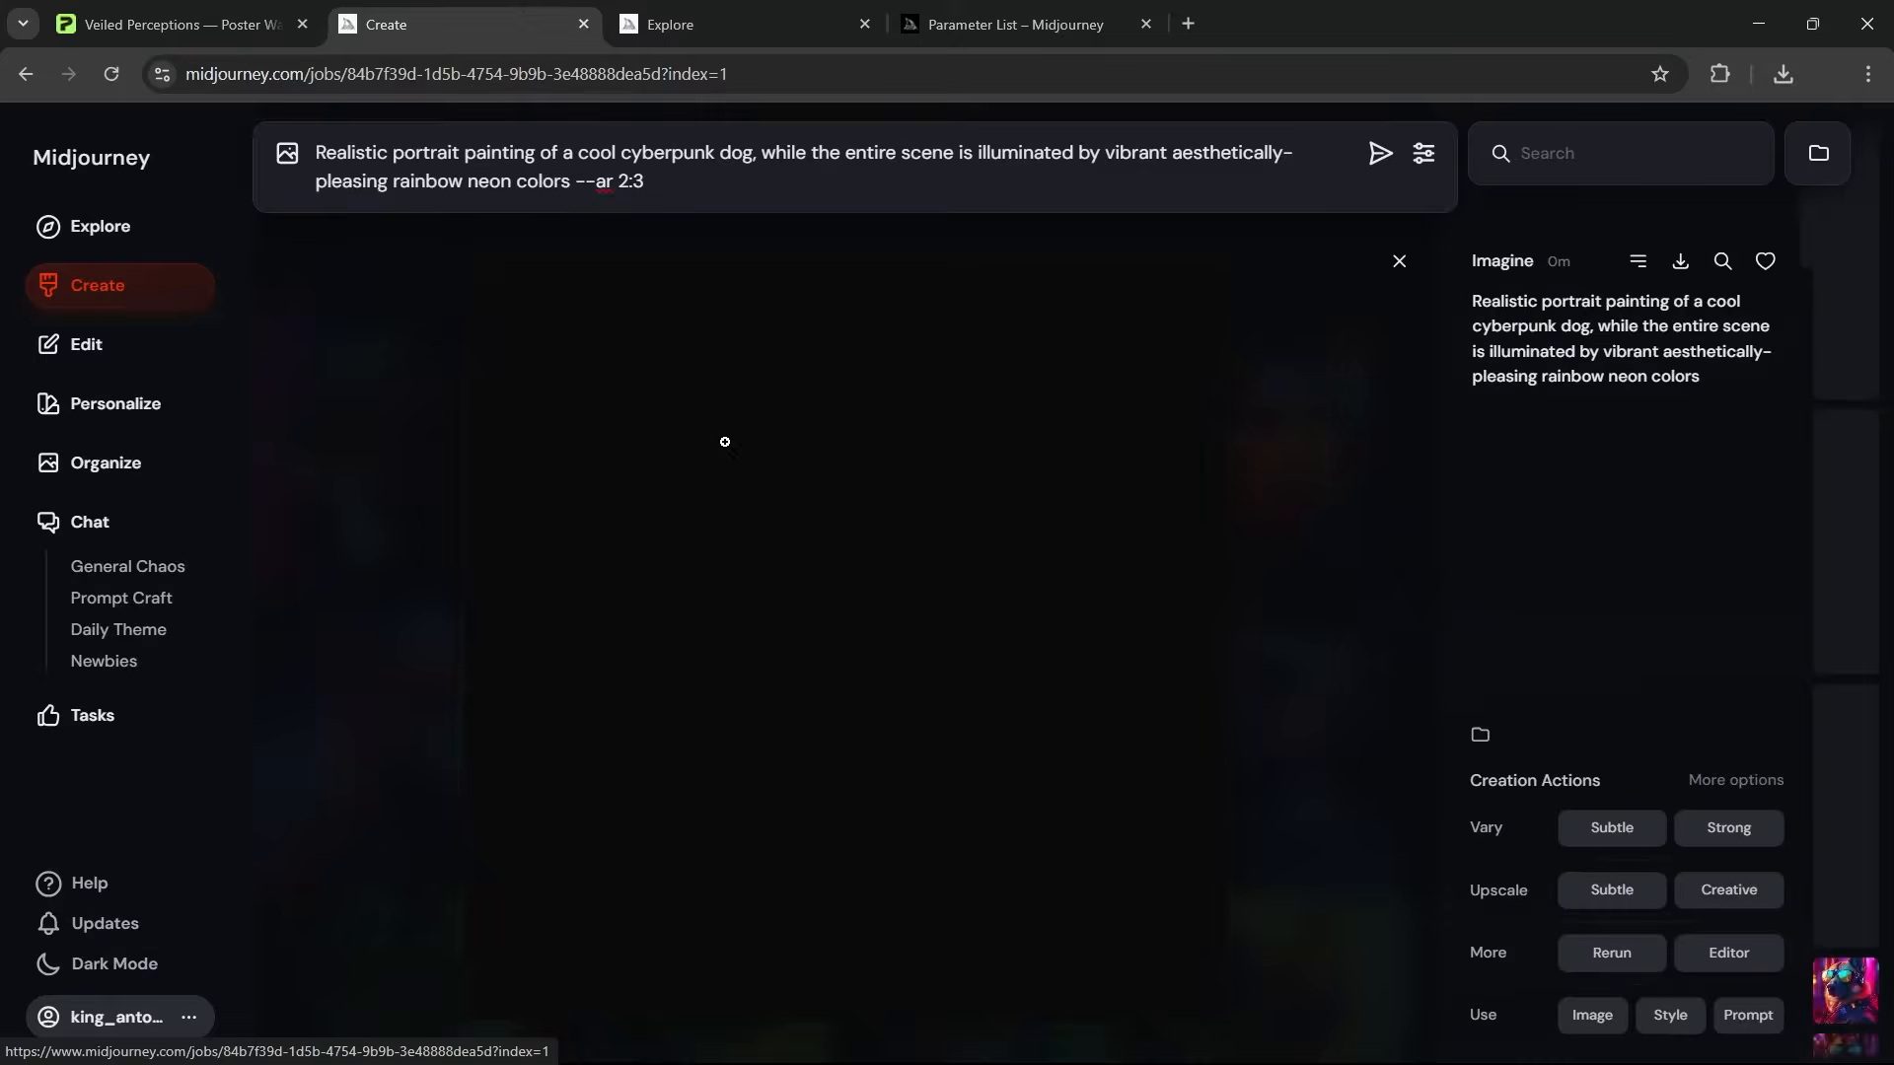
{"action": "left_click", "coordinate": [1400, 261]}
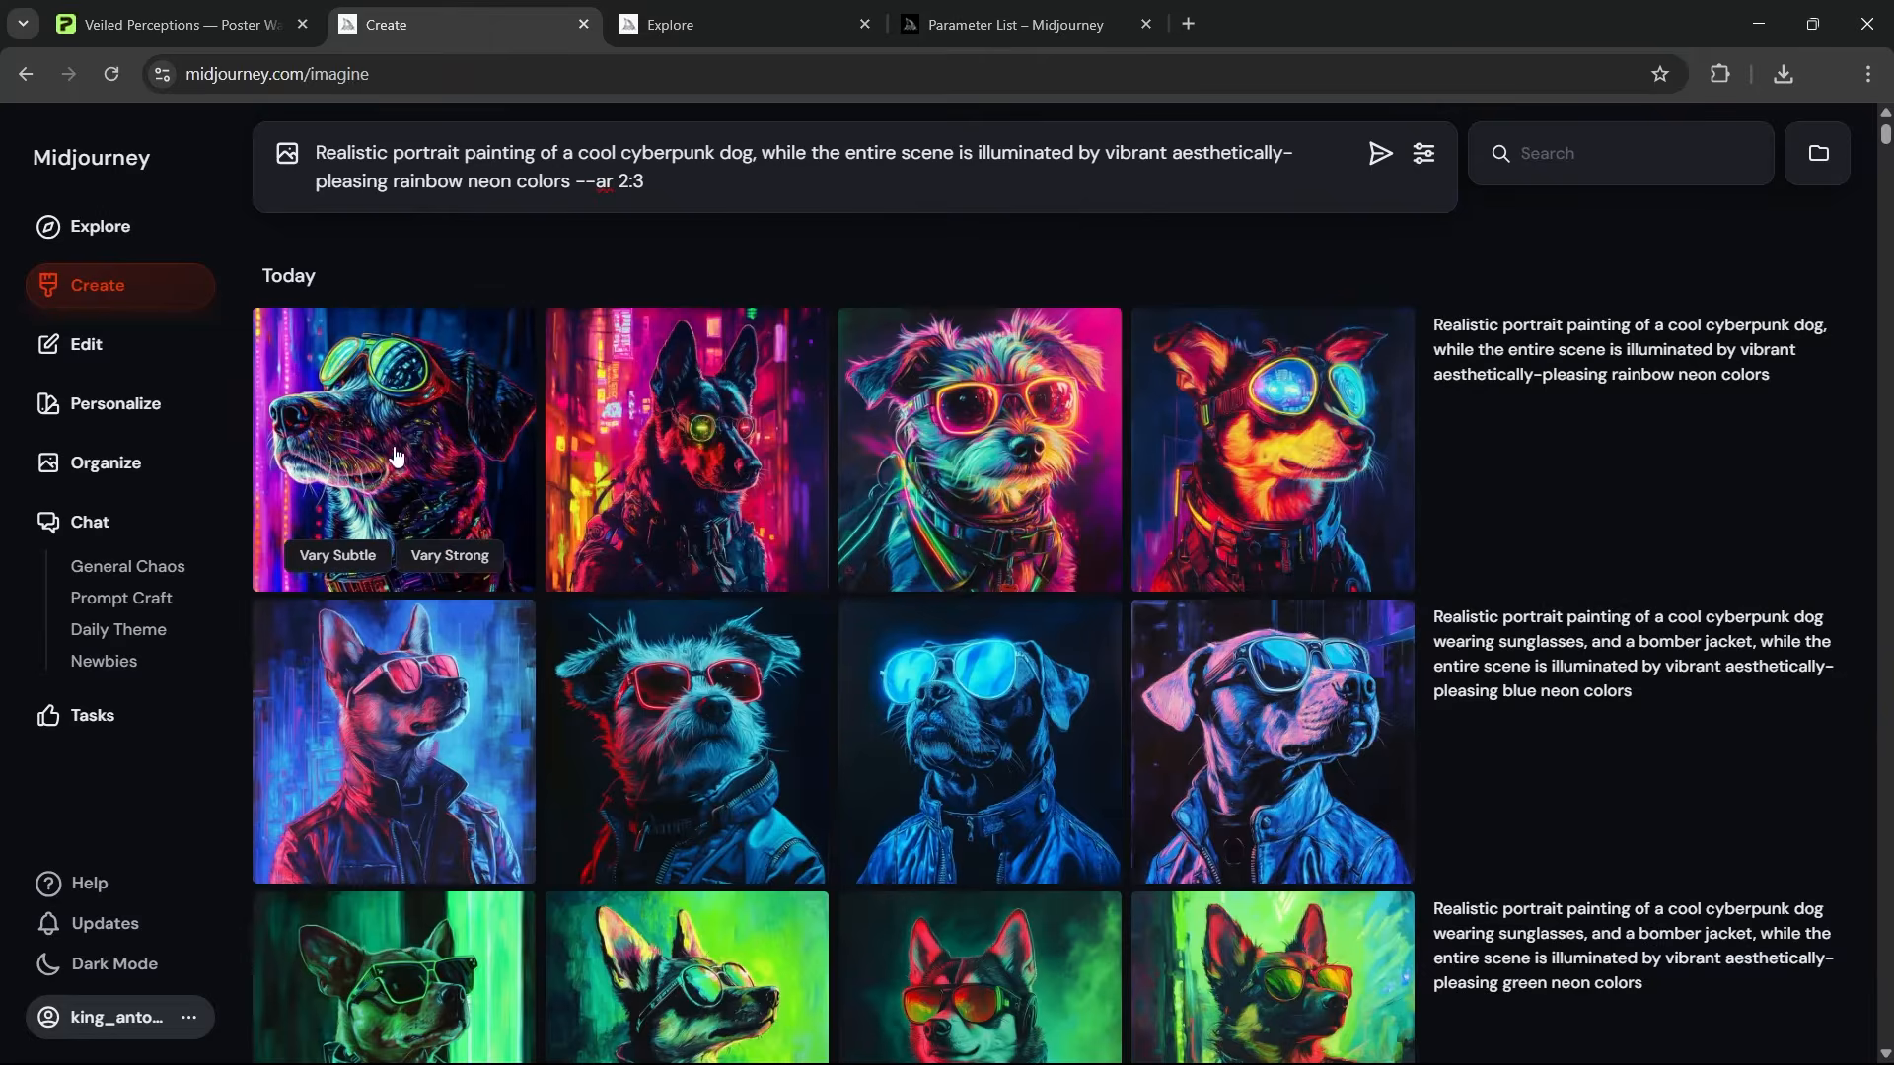
{"action": "left_click", "coordinate": [422, 387]}
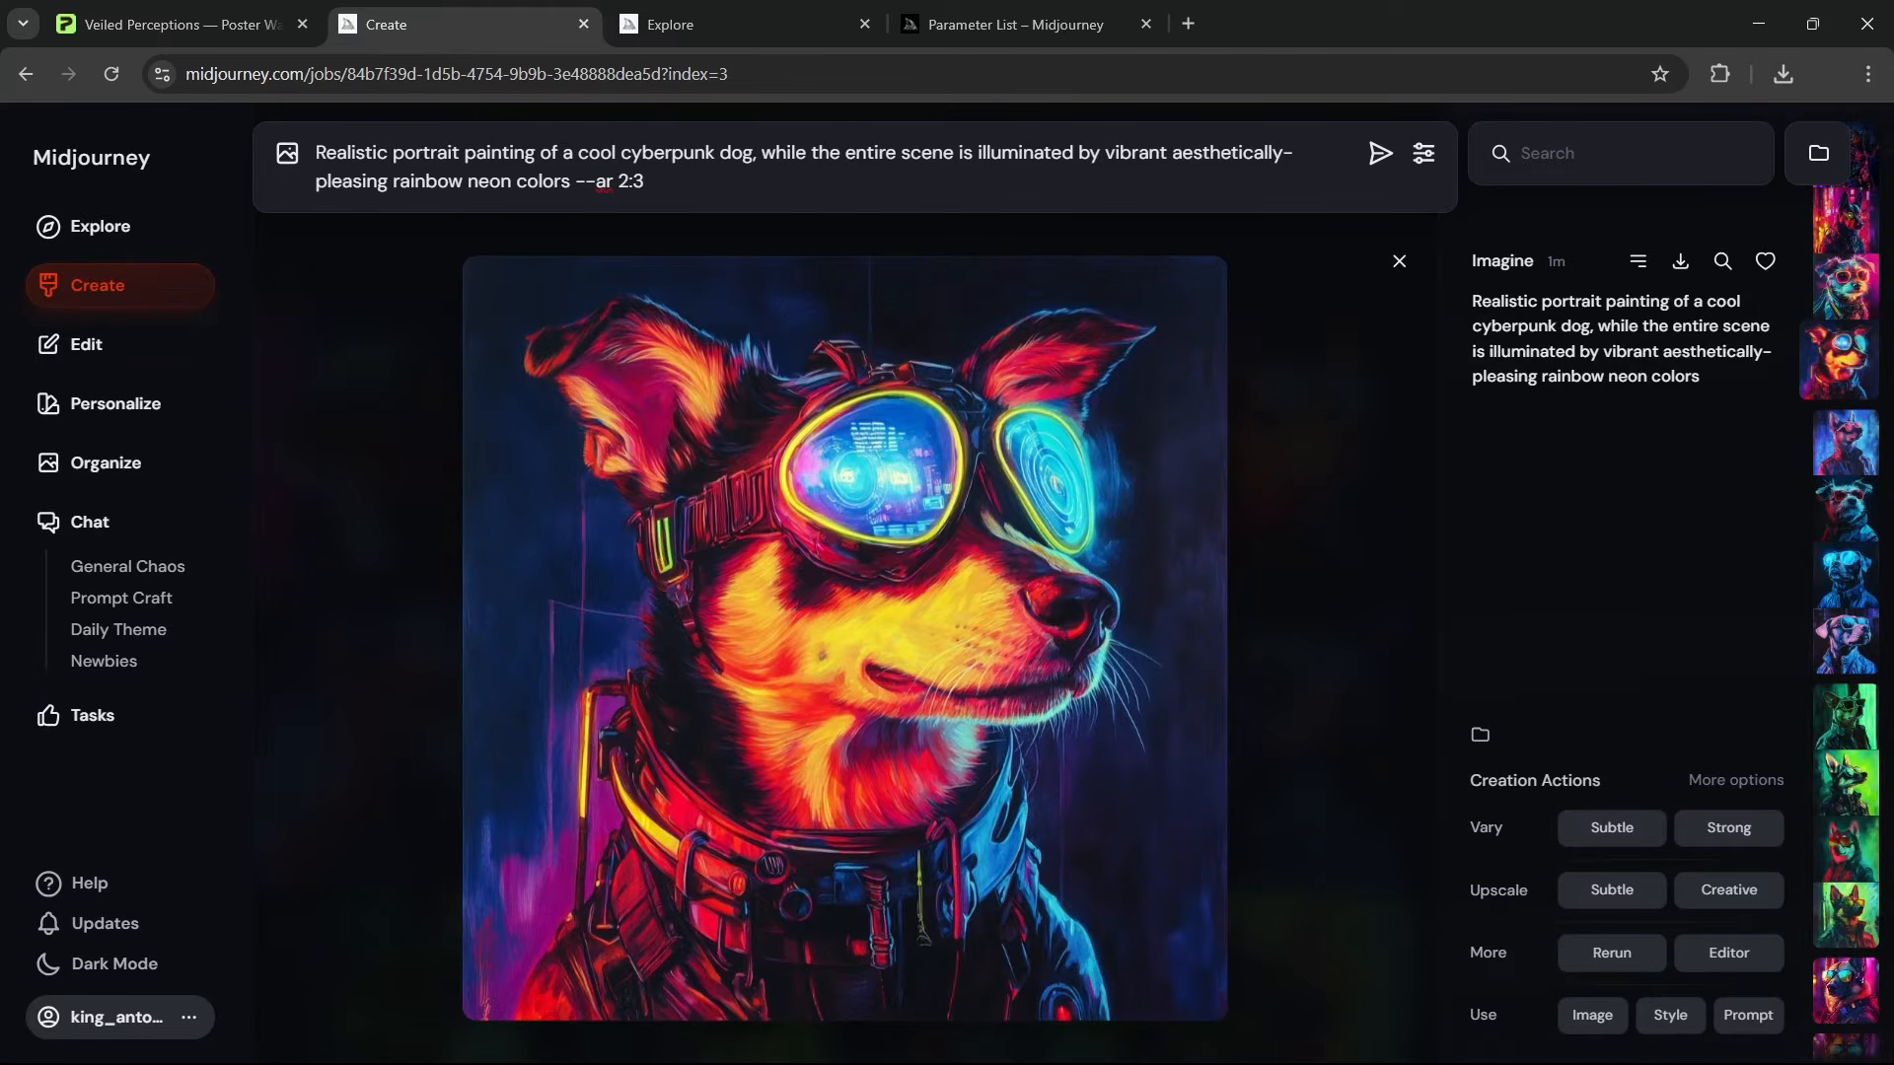
Step: Add "wearing high-tech flight goggles," after "cyberpunk dog," in the rainbow neon prompt and generate it with --ar 2:3
{"action": "type", "text": "wearing high-tech fli"}
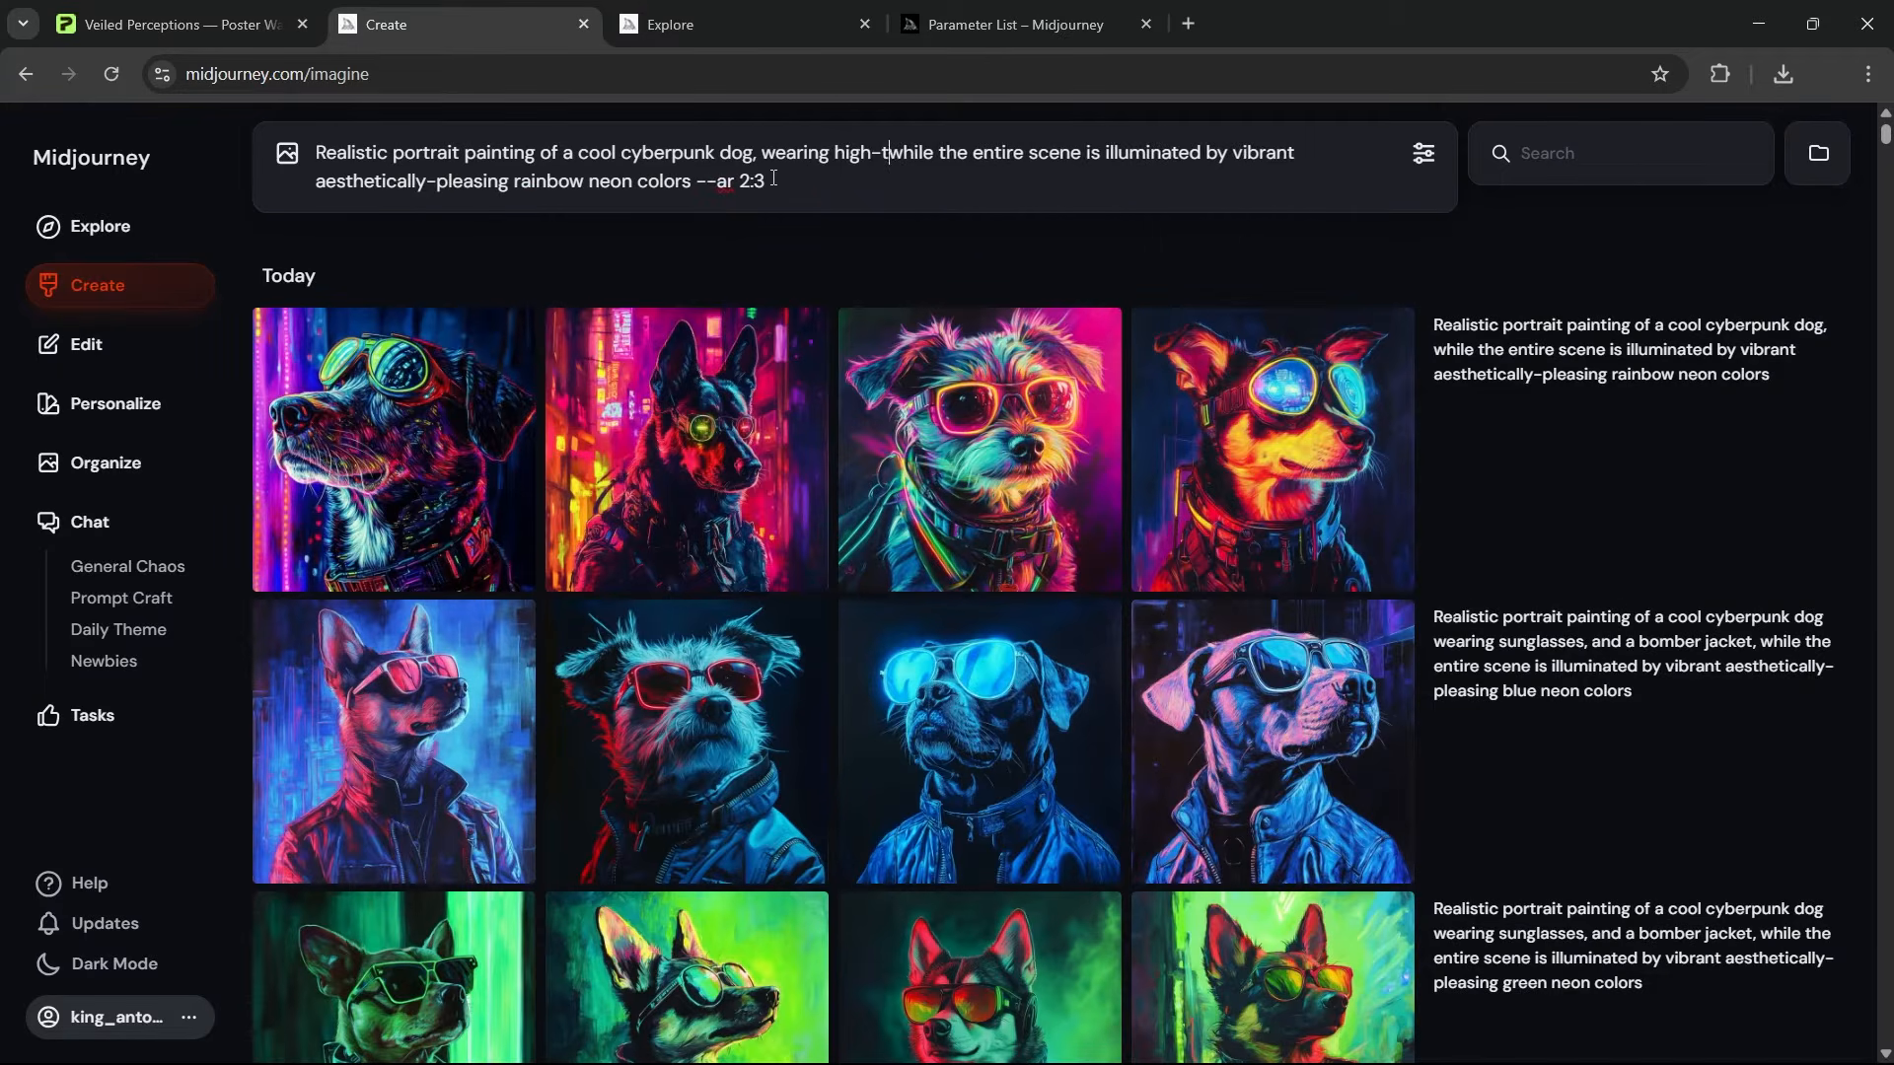
{"action": "type", "text": "ght goggles,"}
{"action": "key", "text": "Return"}
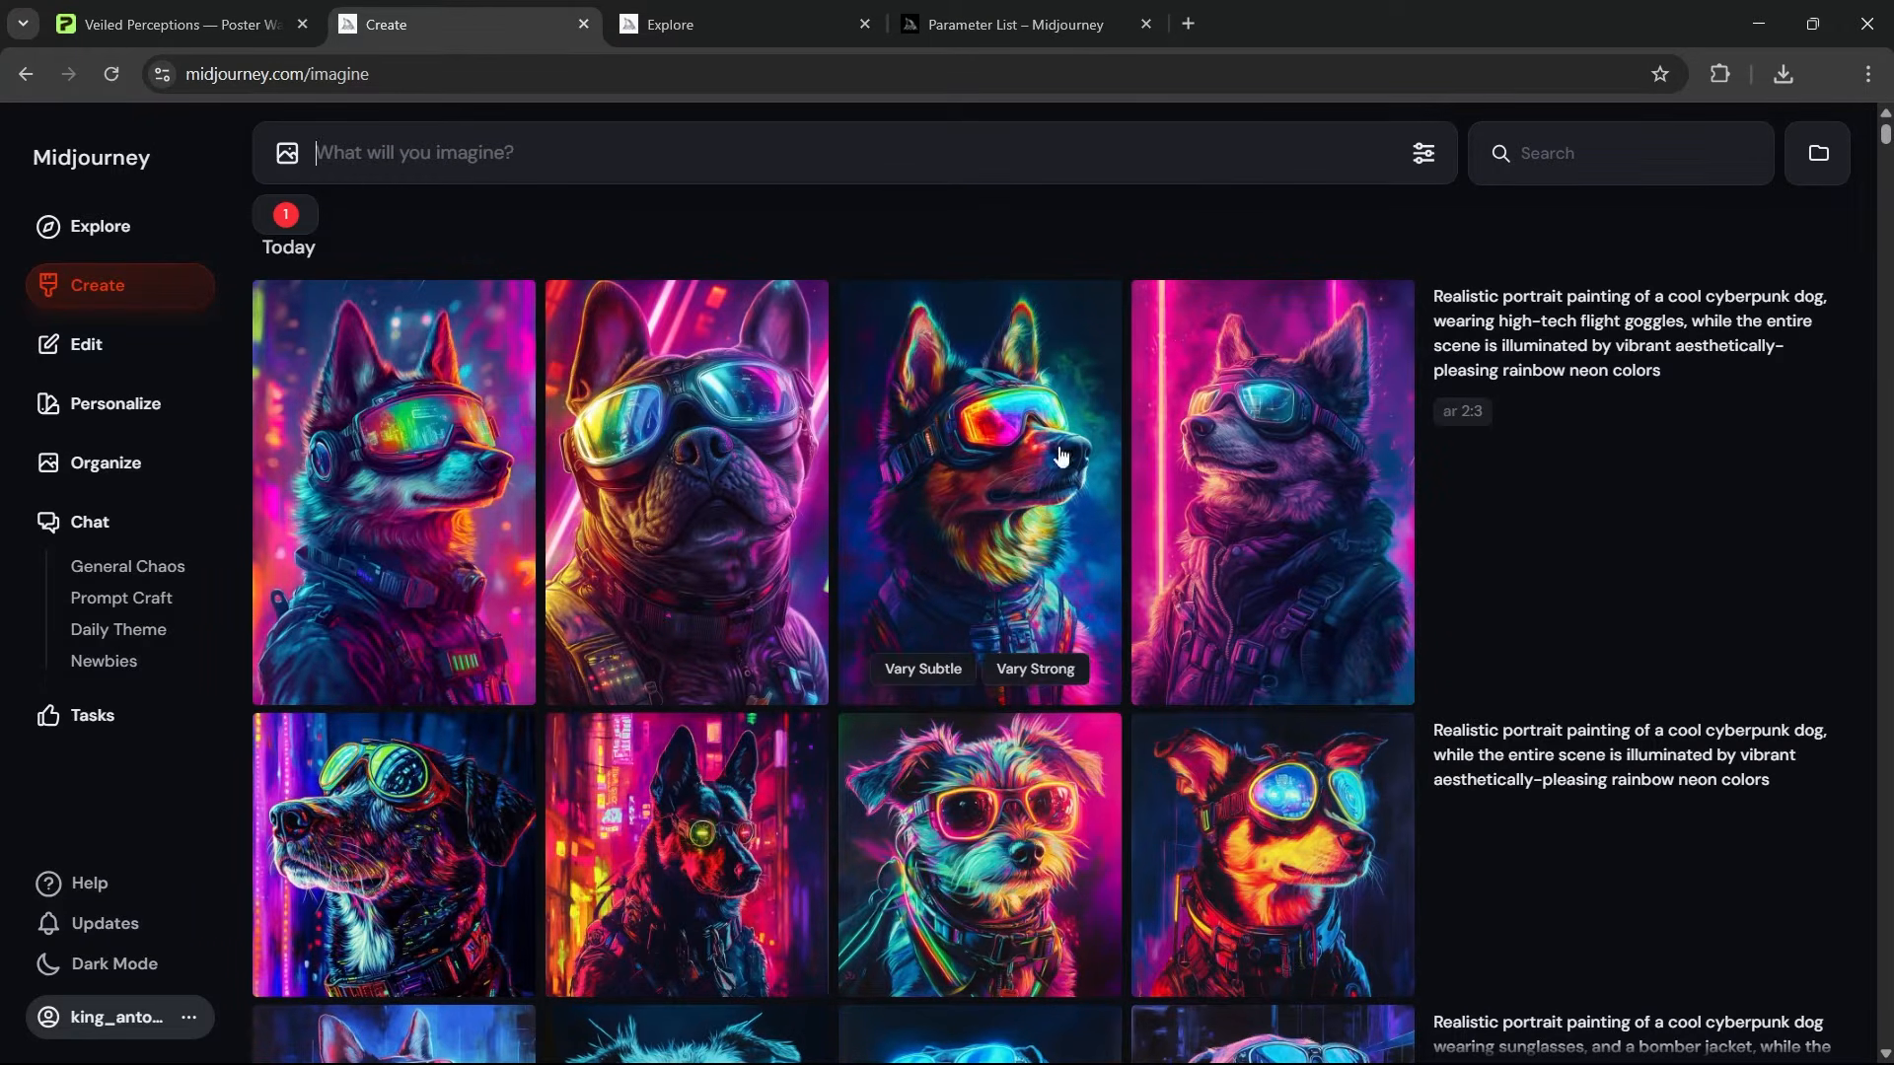
Step: Enlarge the third flight-goggles dog image, close it and open the first one
{"action": "left_click", "coordinate": [1062, 498]}
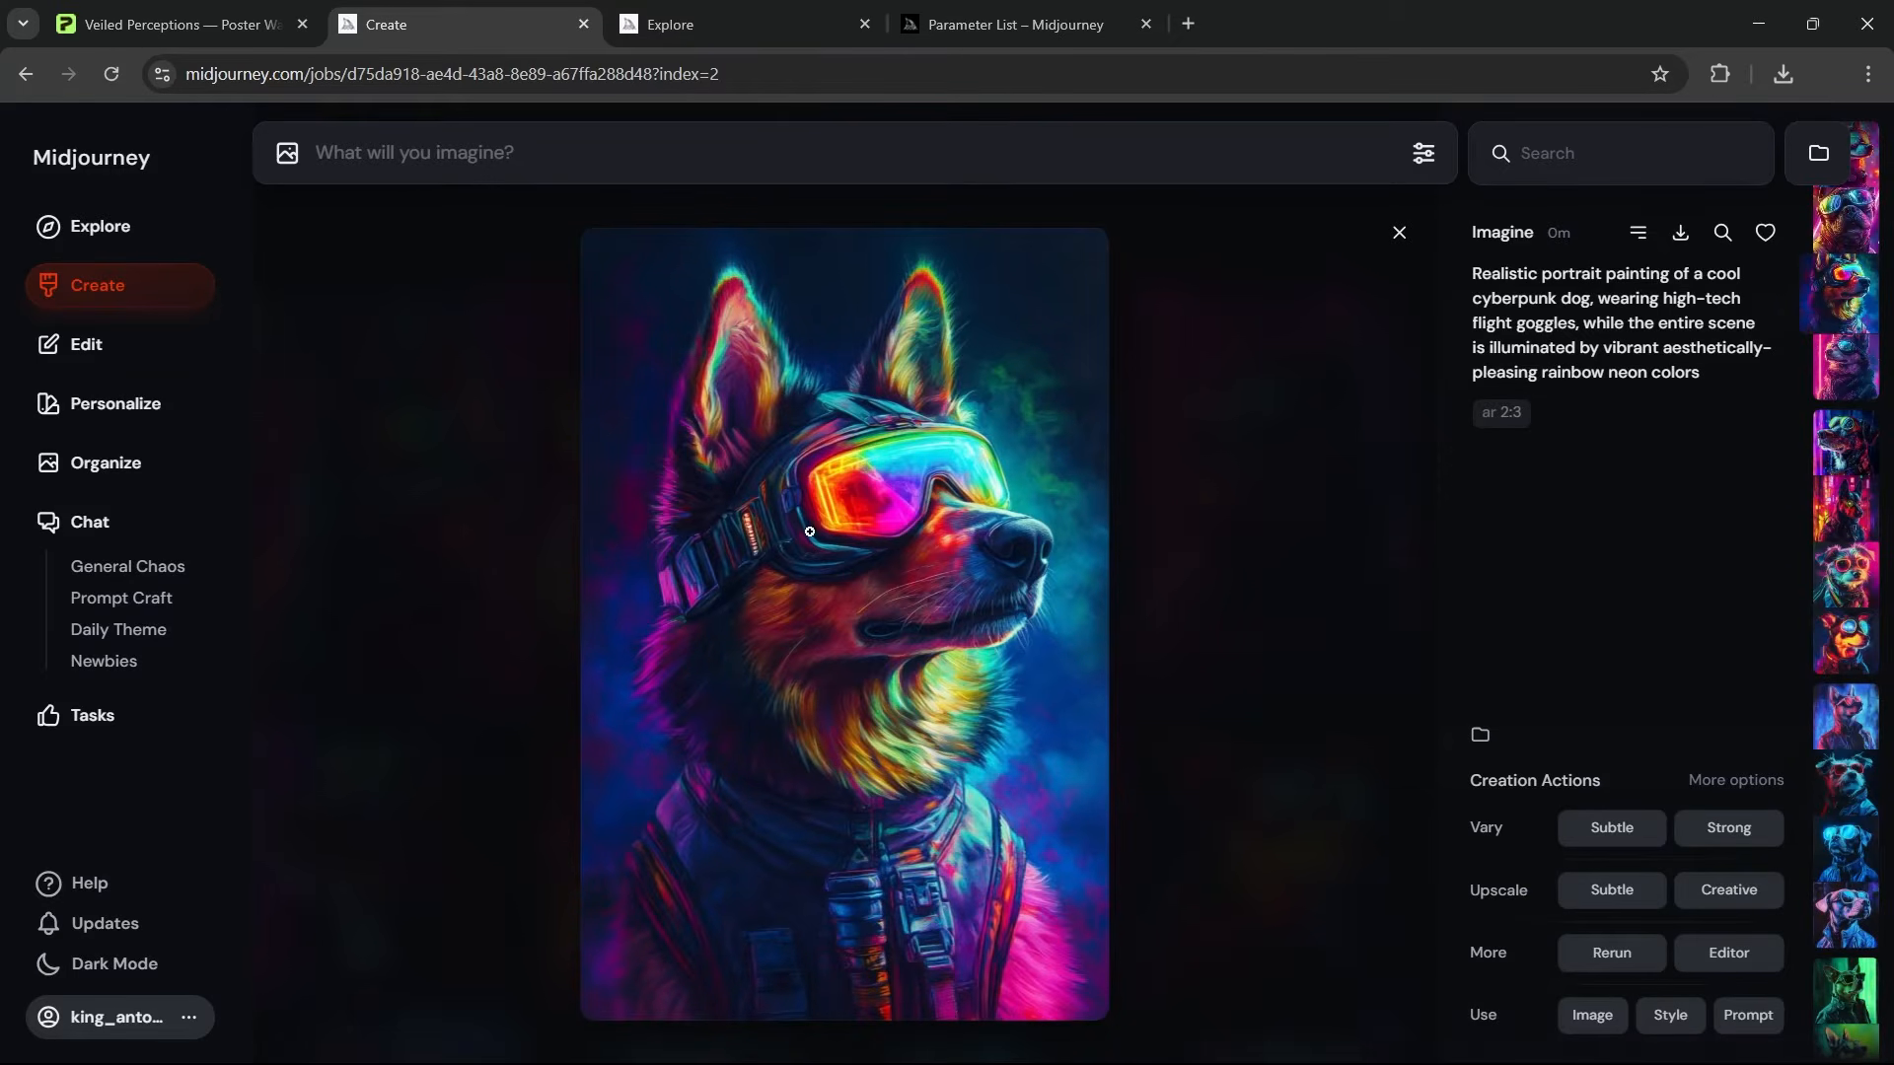
{"action": "left_click", "coordinate": [1033, 526]}
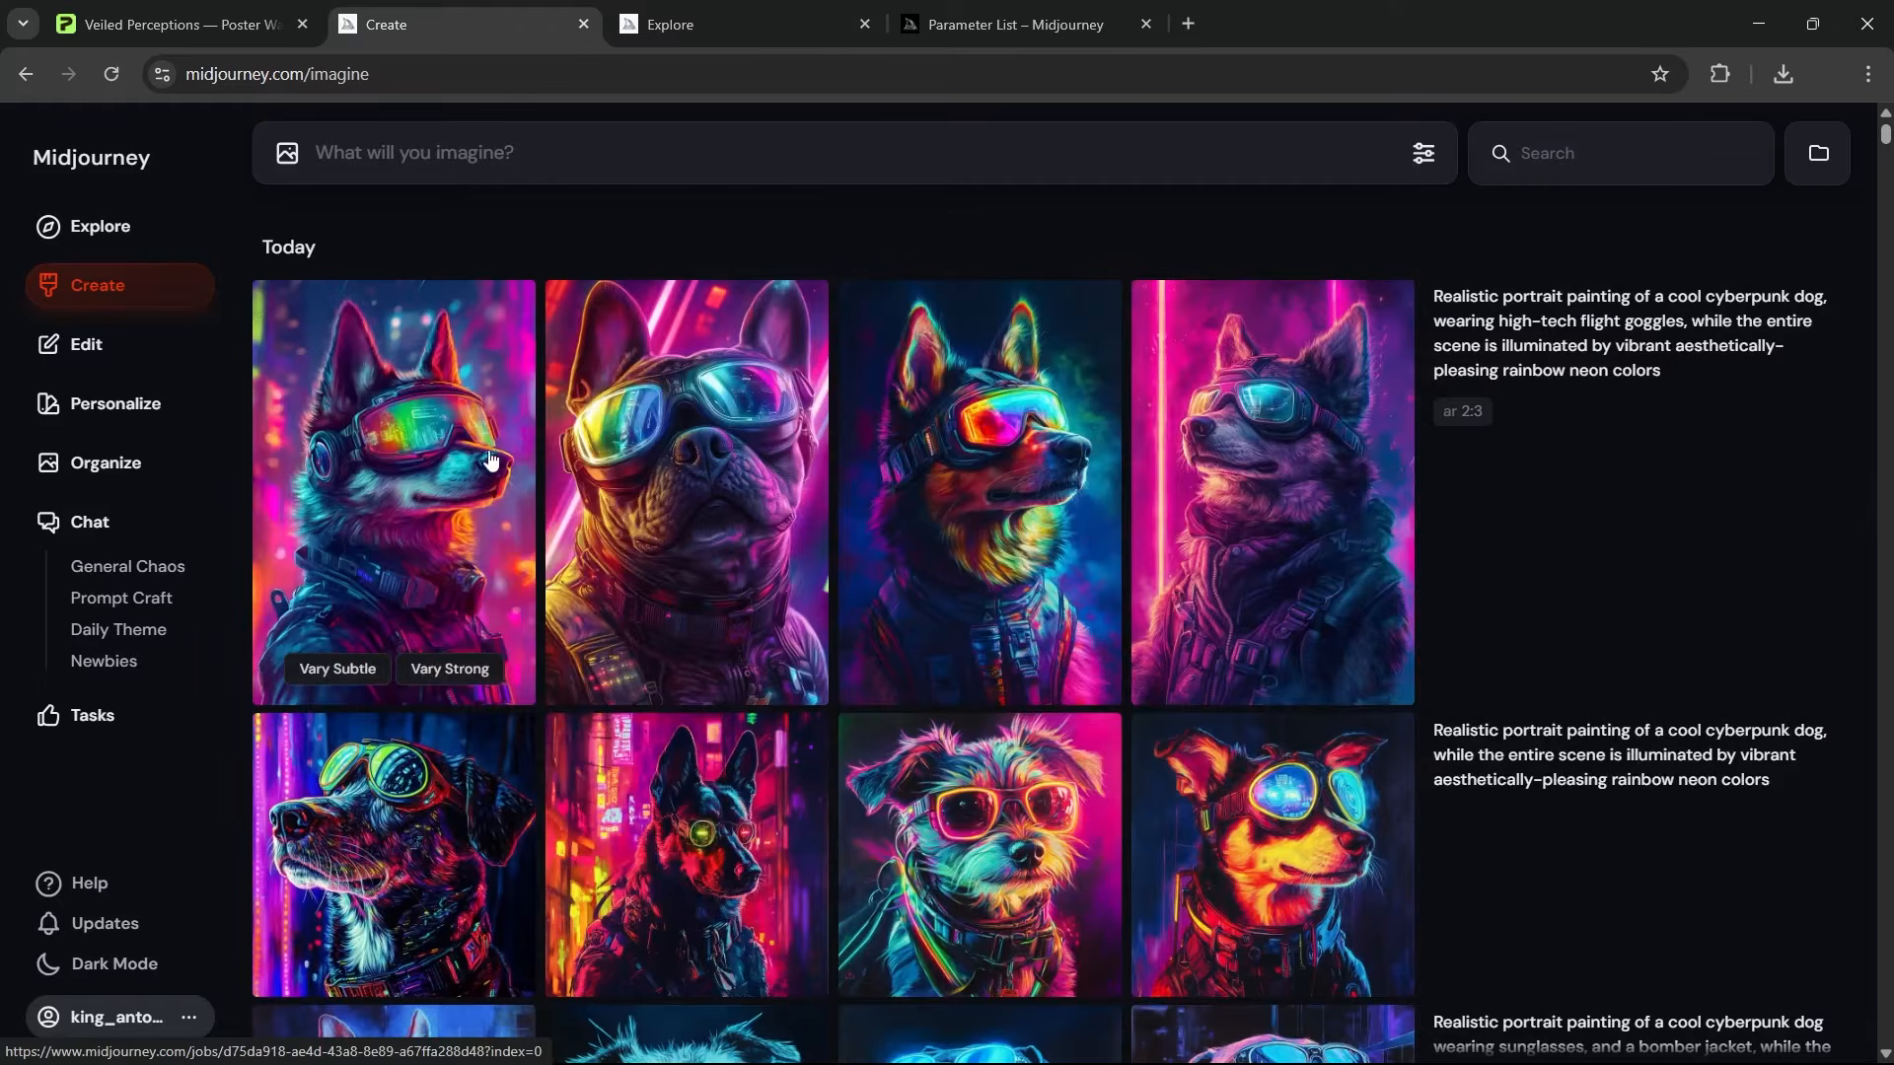
{"action": "left_click", "coordinate": [357, 515]}
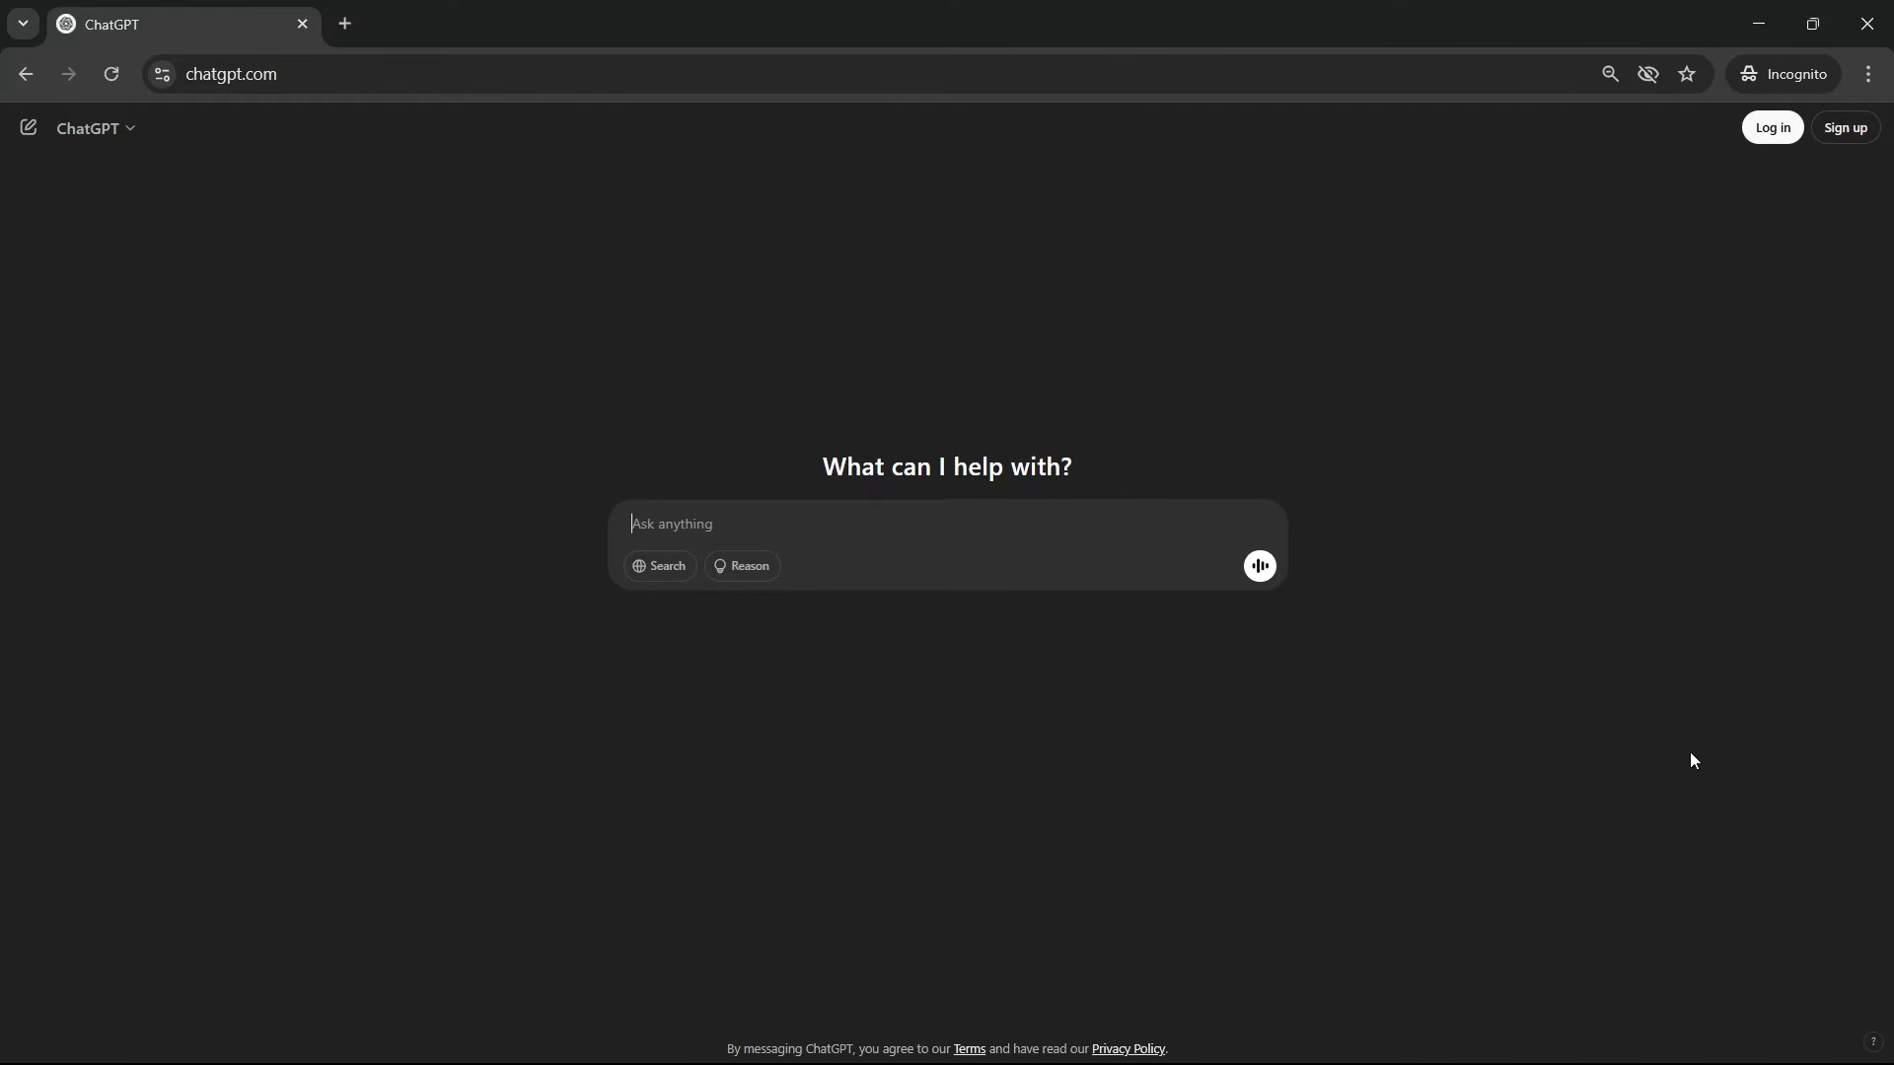
Step: In ChatGPT, paste and submit the request for varied "cool dog" Midjourney prompts based on the two example prompts
{"action": "key", "text": "ctrl+v"}
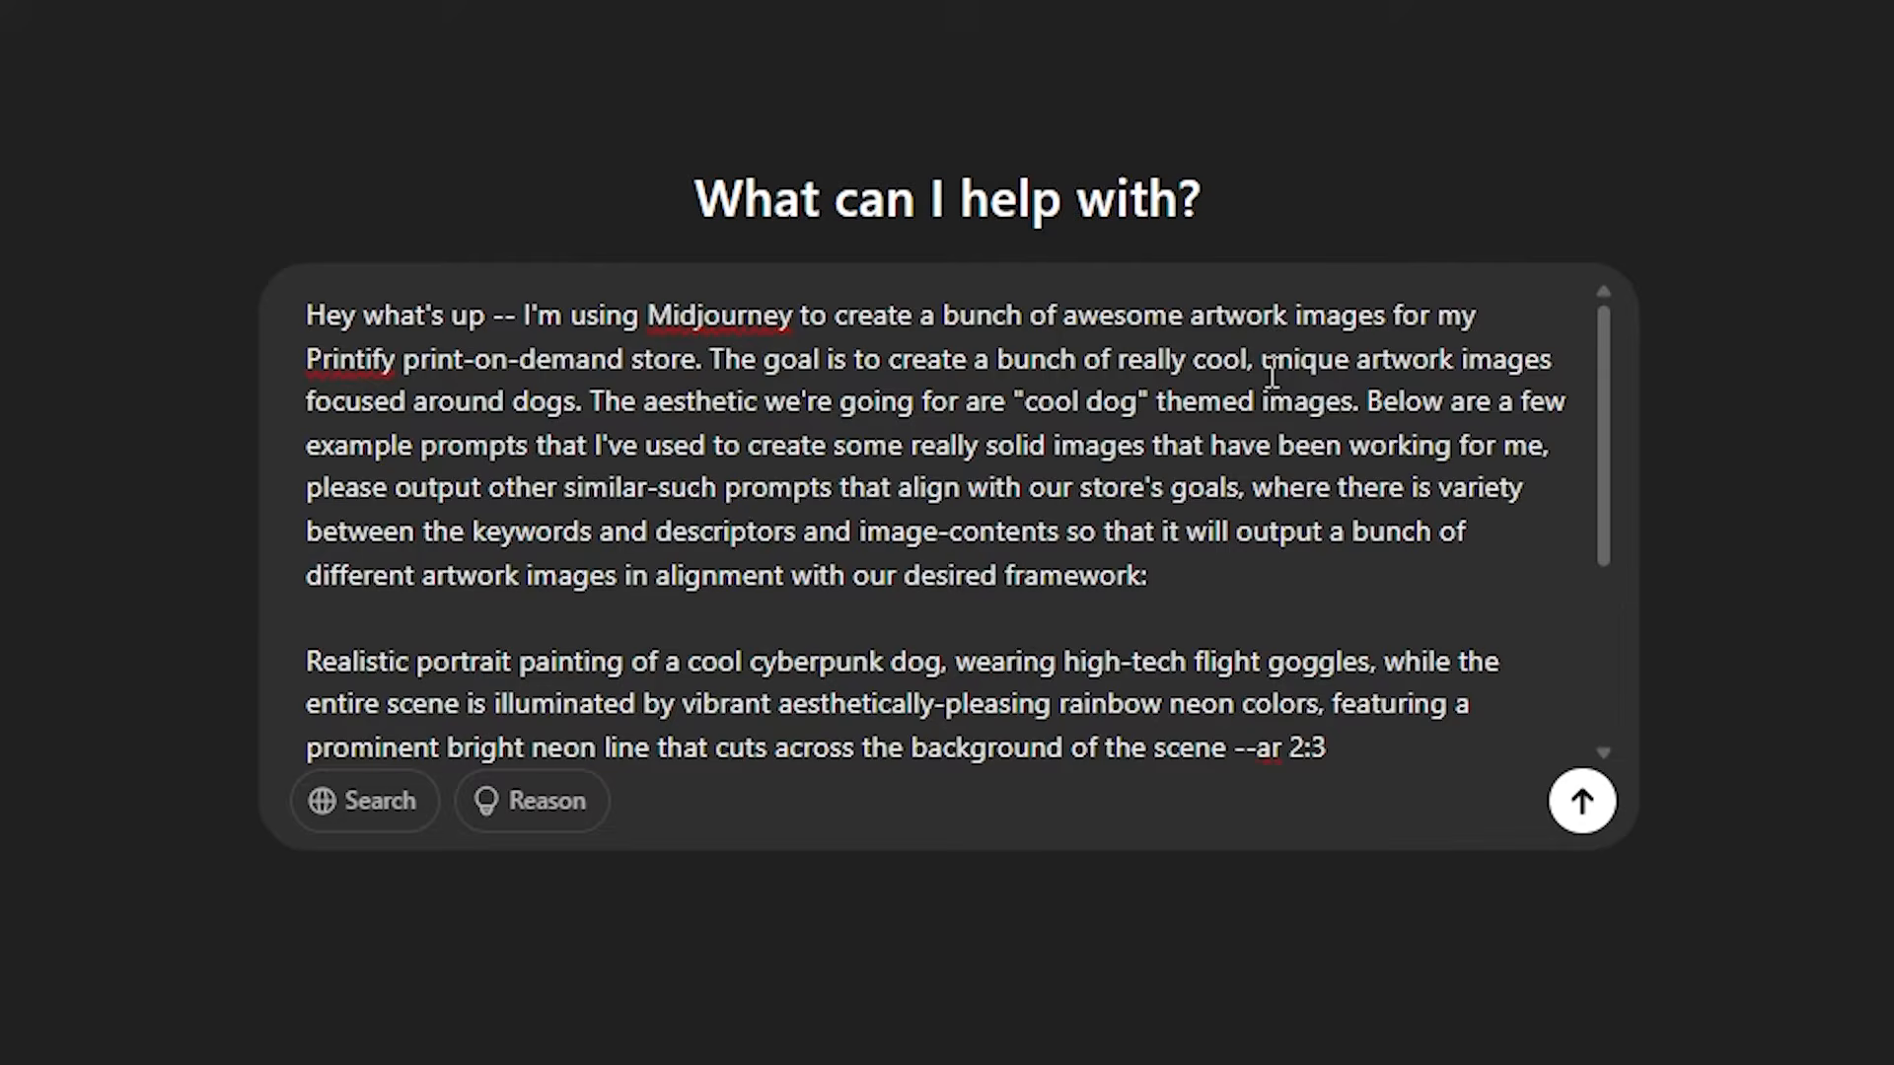
{"action": "scroll", "coordinate": [1447, 449], "scroll_direction": "down", "scroll_amount": 3}
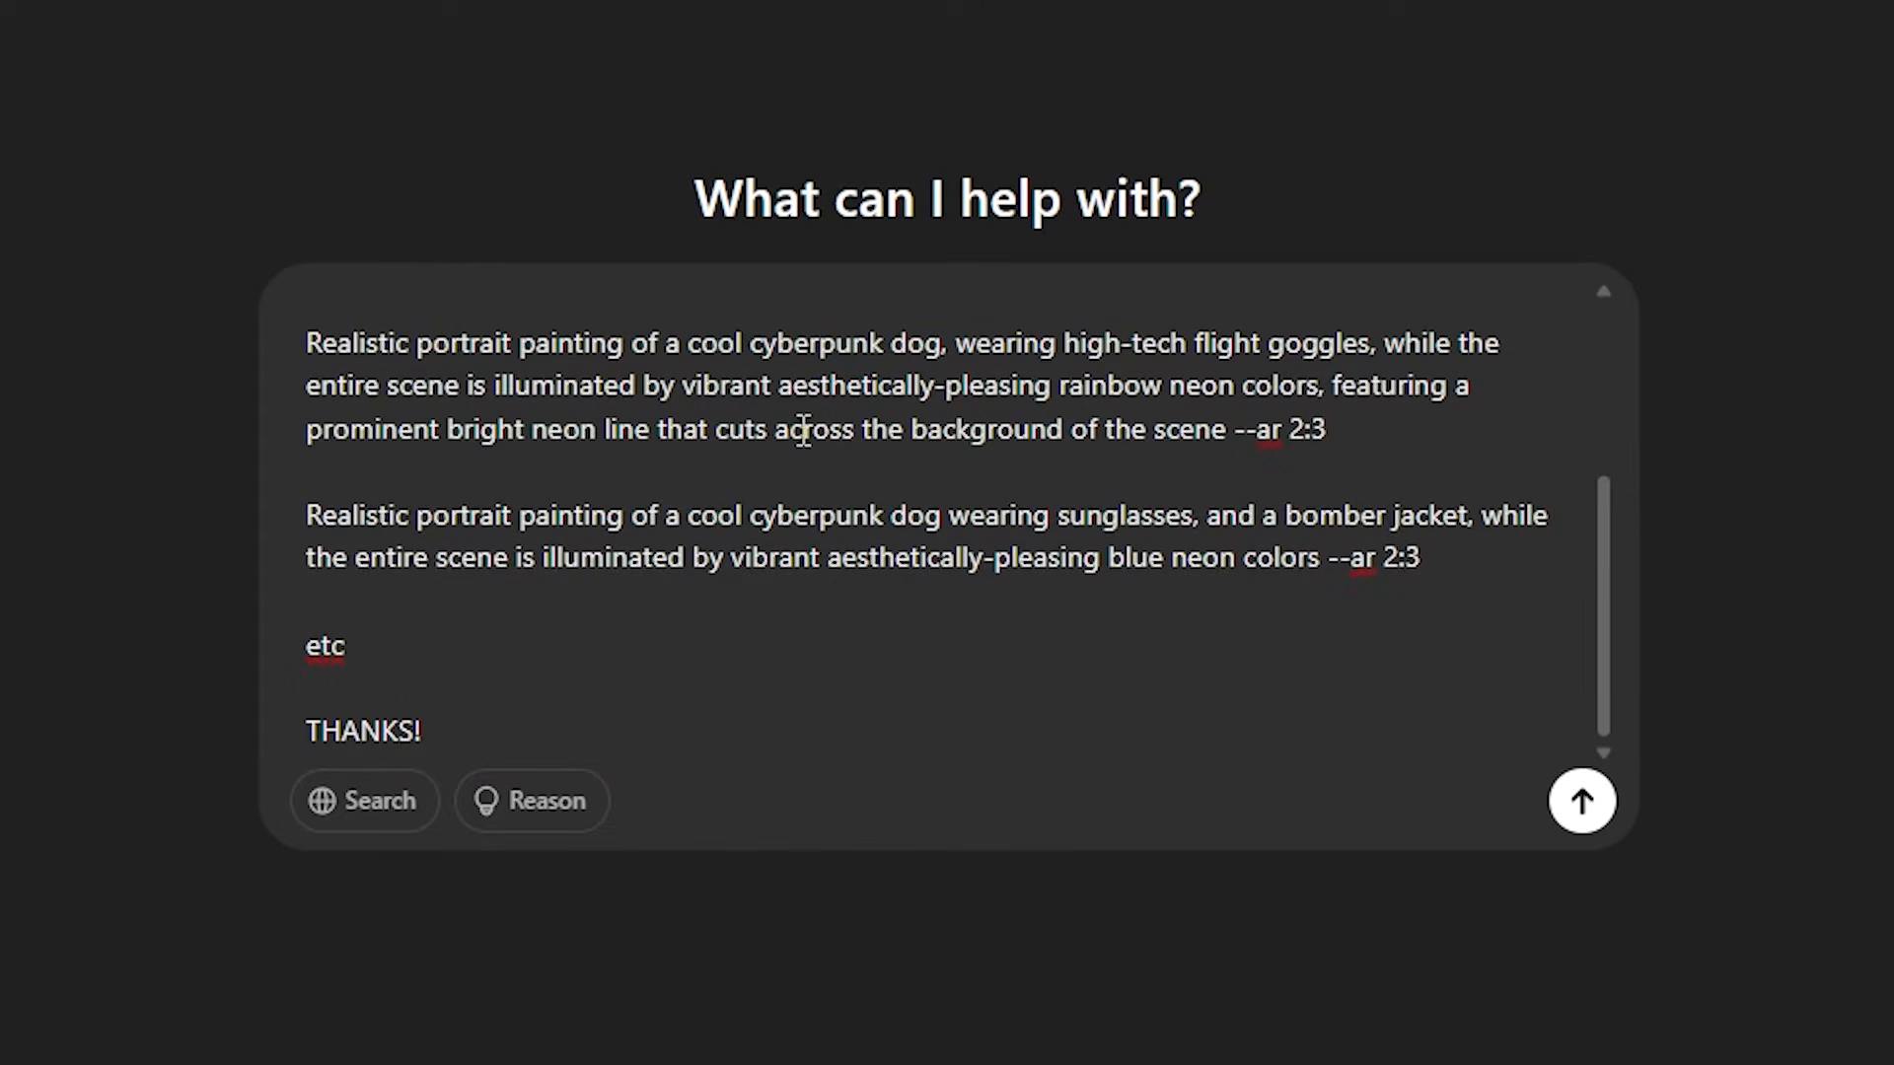
{"action": "left_click", "coordinate": [693, 647]}
{"action": "key", "text": "Return"}
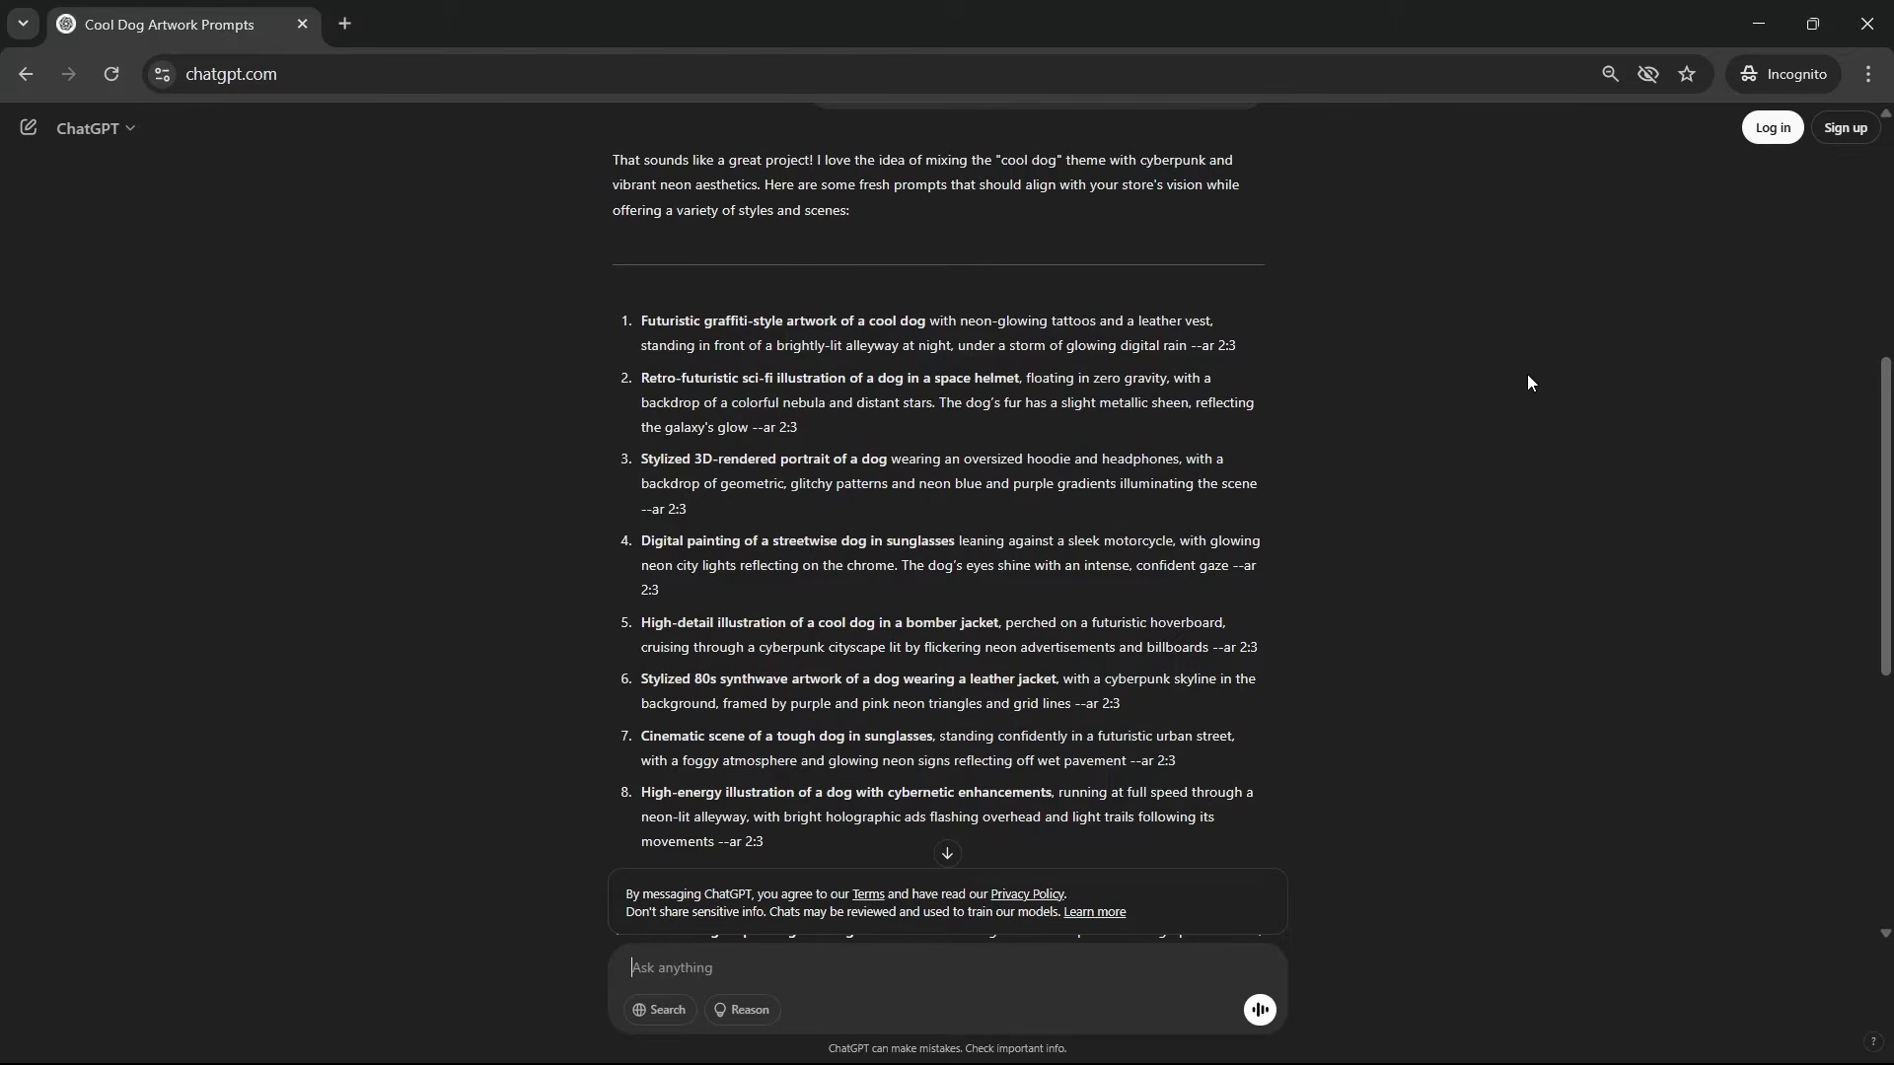
Step: Copy ChatGPT's first prompt, the futuristic graffiti-style cool dog, and generate it in Midjourney
{"action": "triple_click", "coordinate": [986, 343]}
{"action": "key", "text": "ctrl+c"}
{"action": "key", "text": "alt+Tab"}
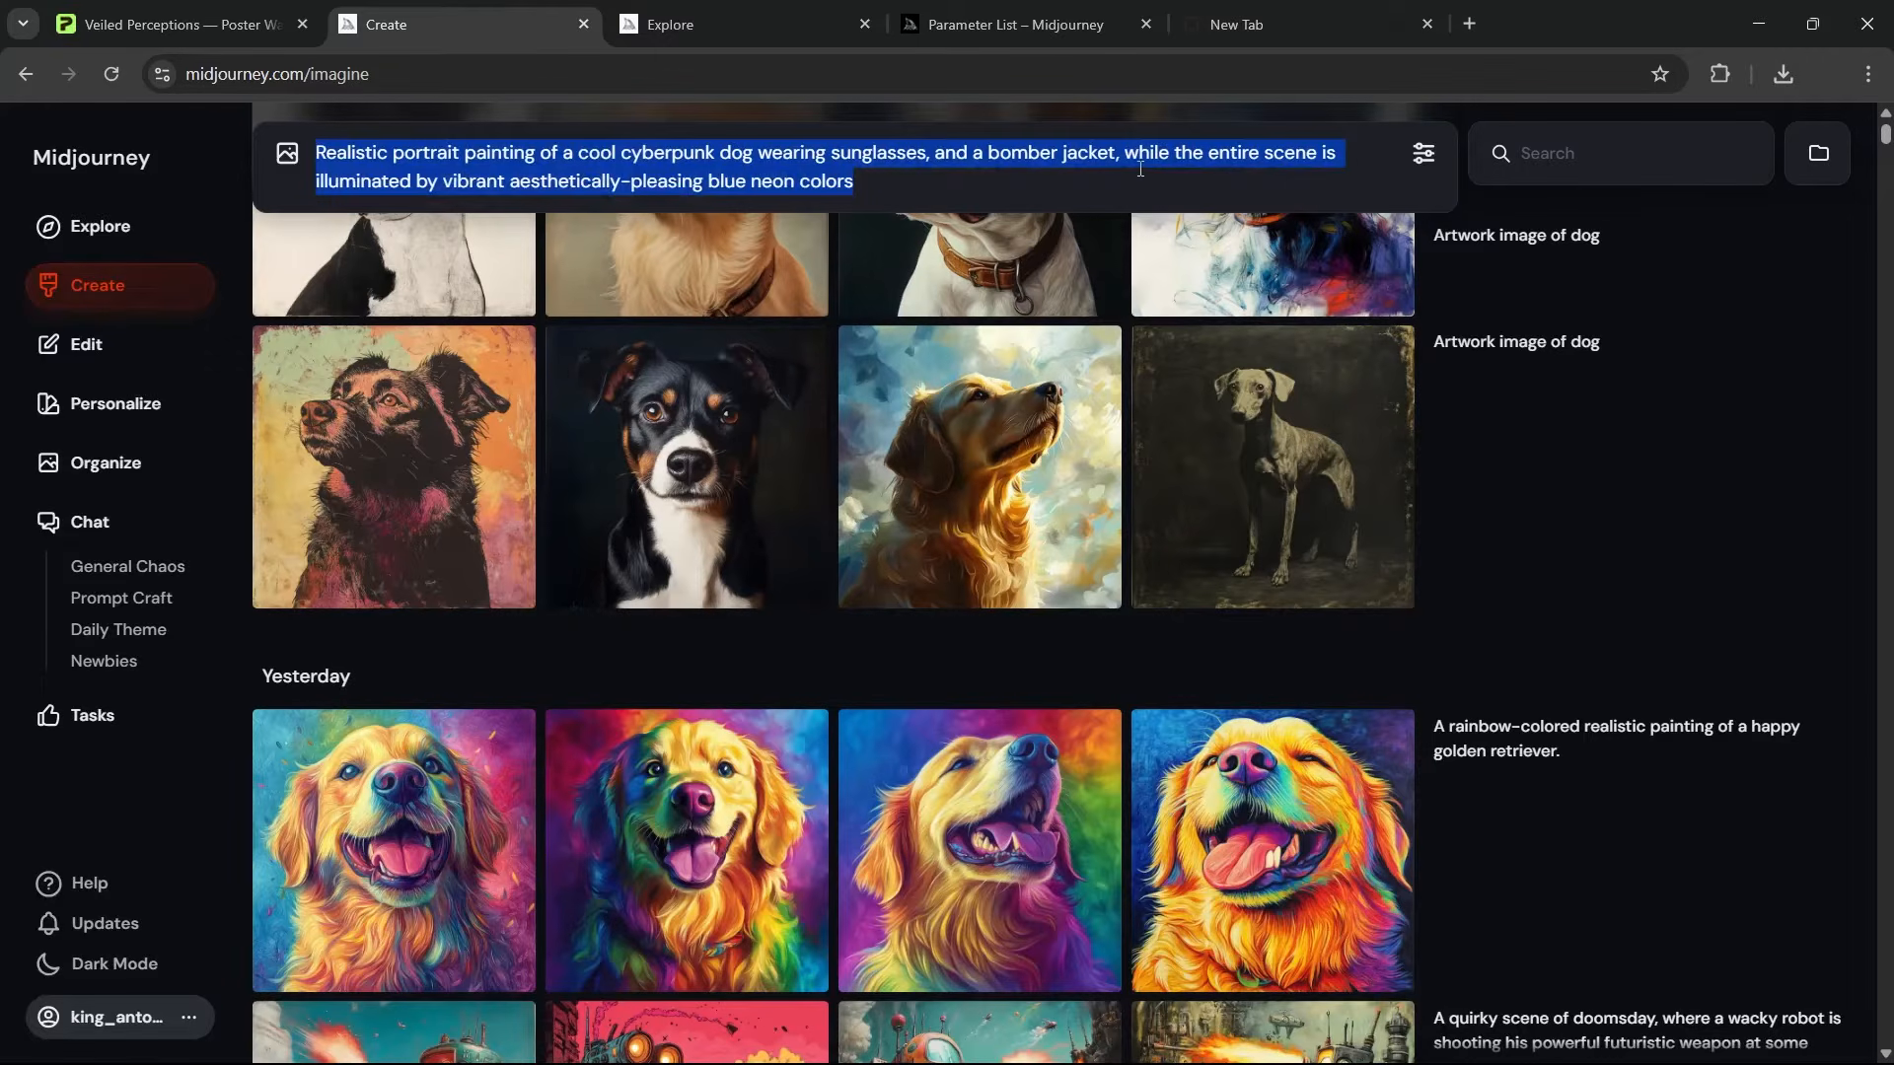
{"action": "key", "text": "ctrl+v"}
{"action": "key", "text": "Return"}
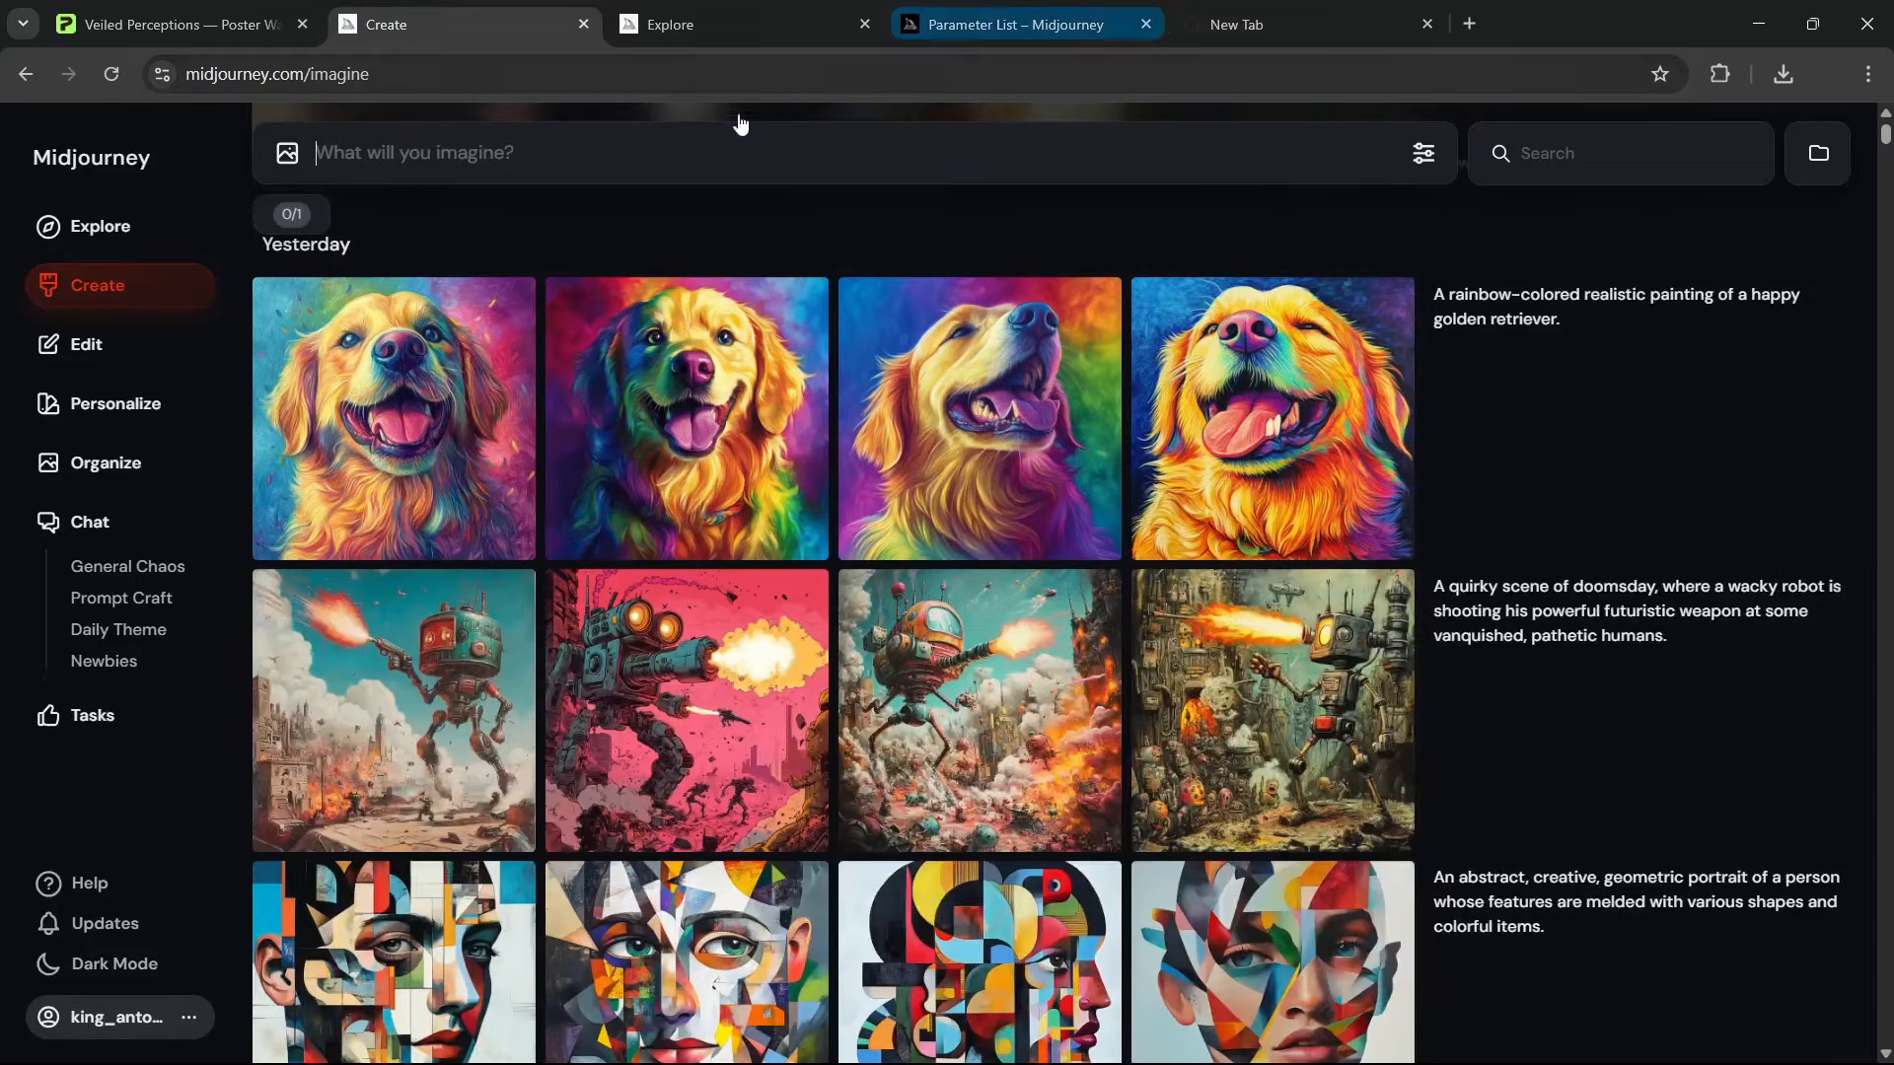
Step: Copy the second ChatGPT prompt, the retro-futuristic dog in a space helmet, and generate it in Midjourney
{"action": "key", "text": "alt+Tab"}
{"action": "triple_click", "coordinate": [824, 396]}
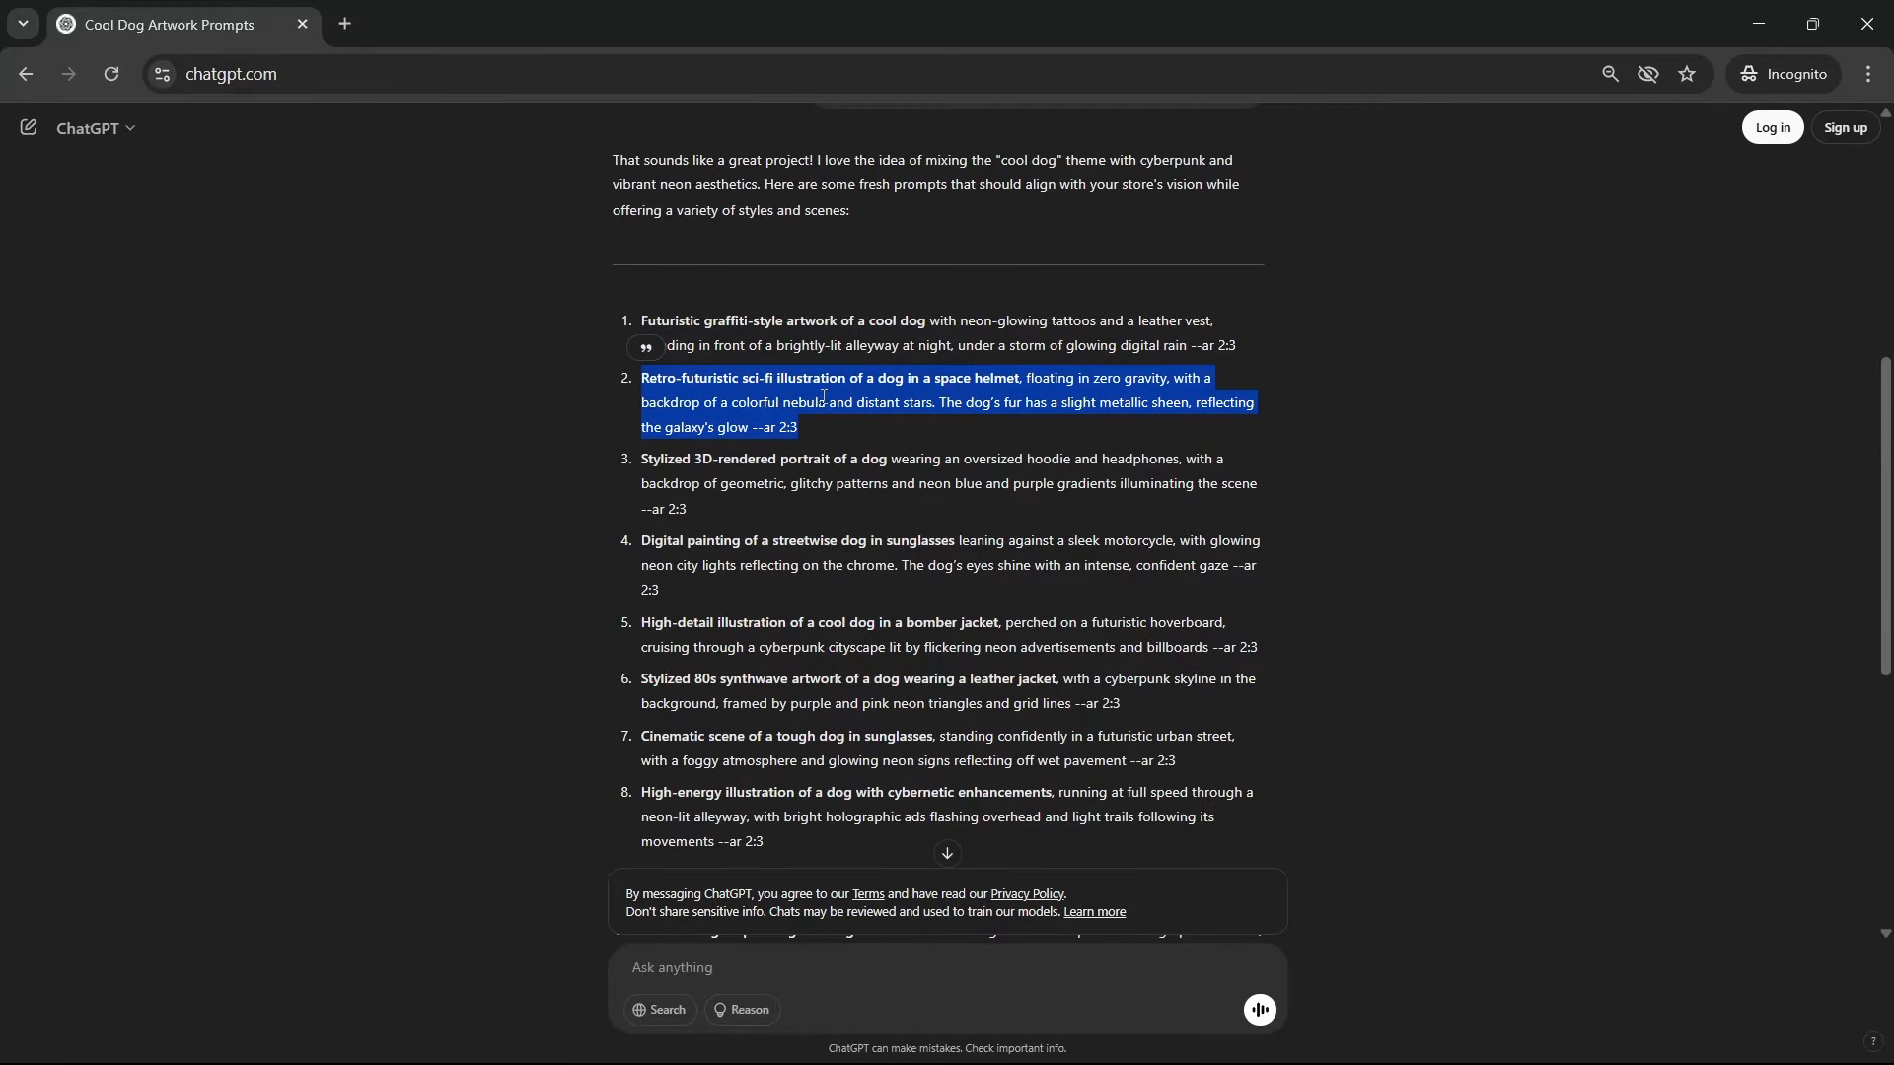
{"action": "key", "text": "ctrl+c"}
{"action": "key", "text": "alt+Tab"}
{"action": "key", "text": "ctrl+v"}
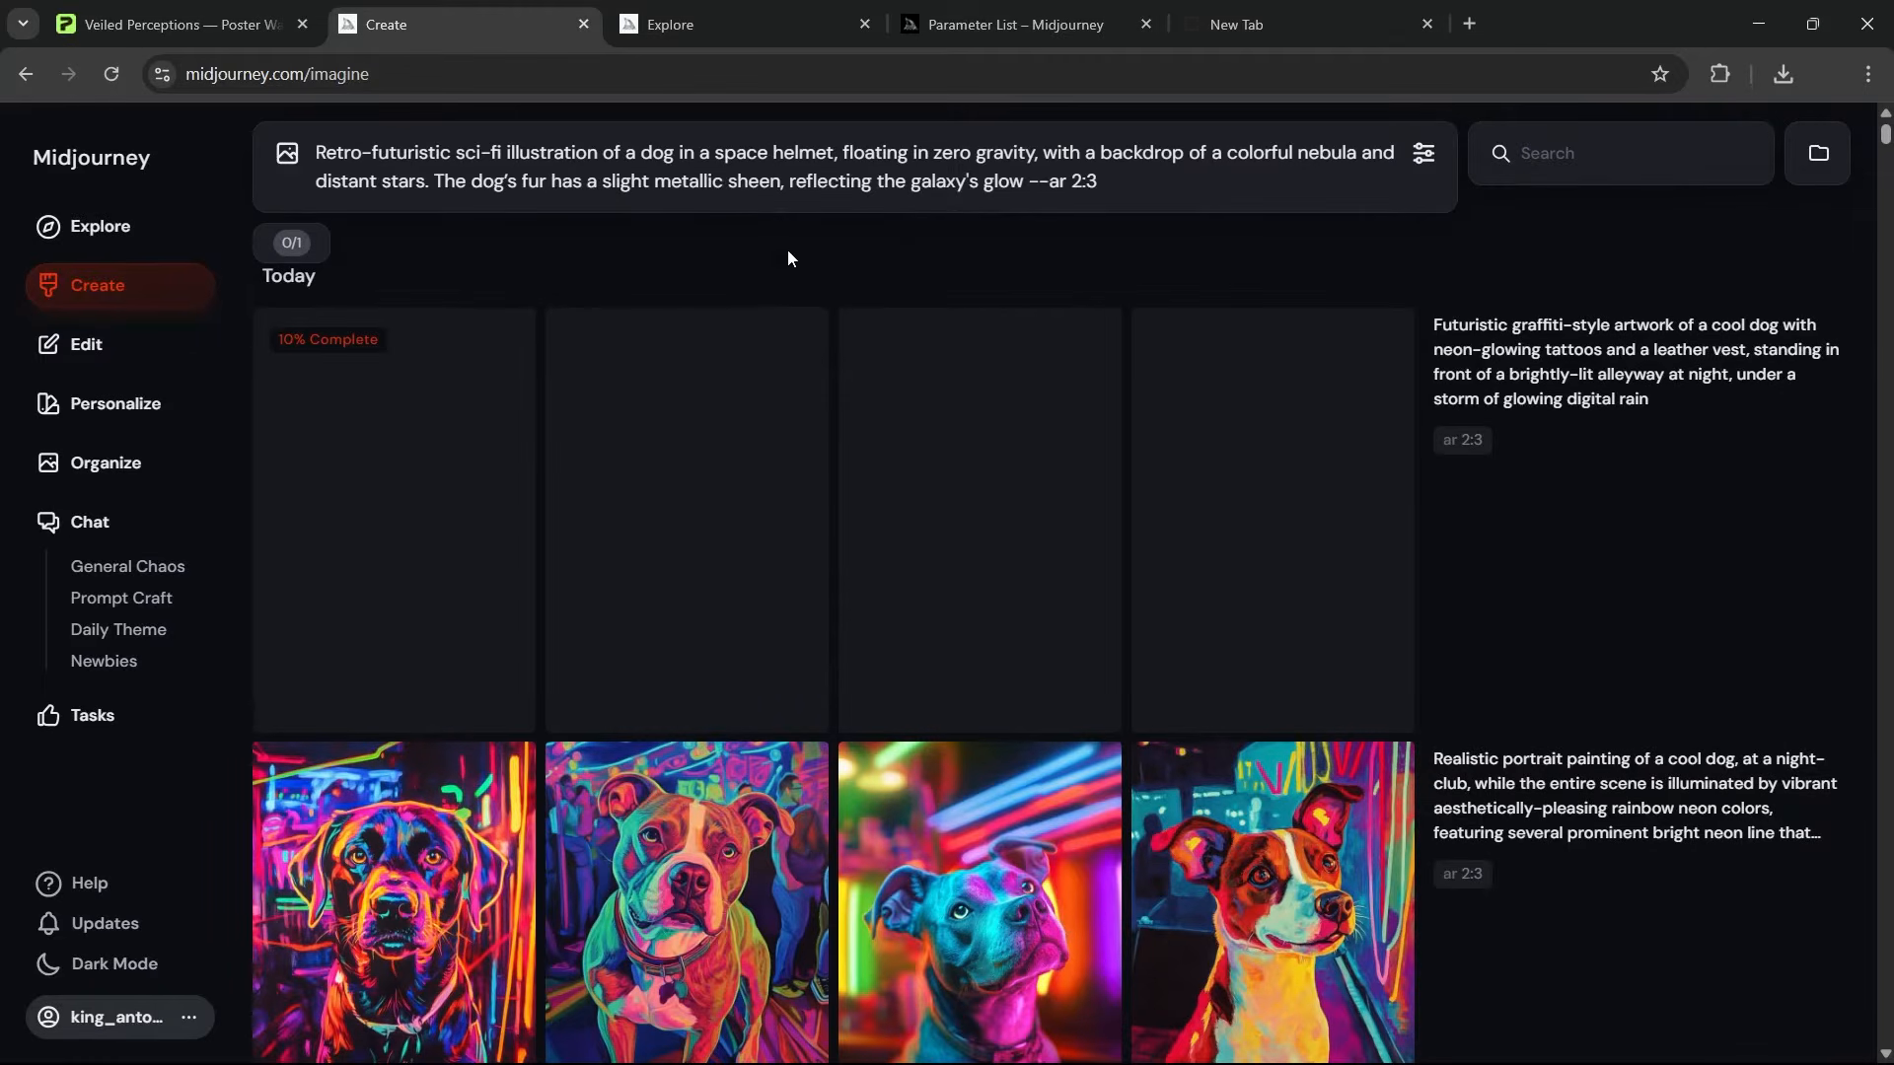
{"action": "key", "text": "Return"}
Step: Copy the third ChatGPT prompt, the stylized 3D-rendered dog in hoodie and headphones, and generate it in Midjourney
{"action": "key", "text": "alt+Tab"}
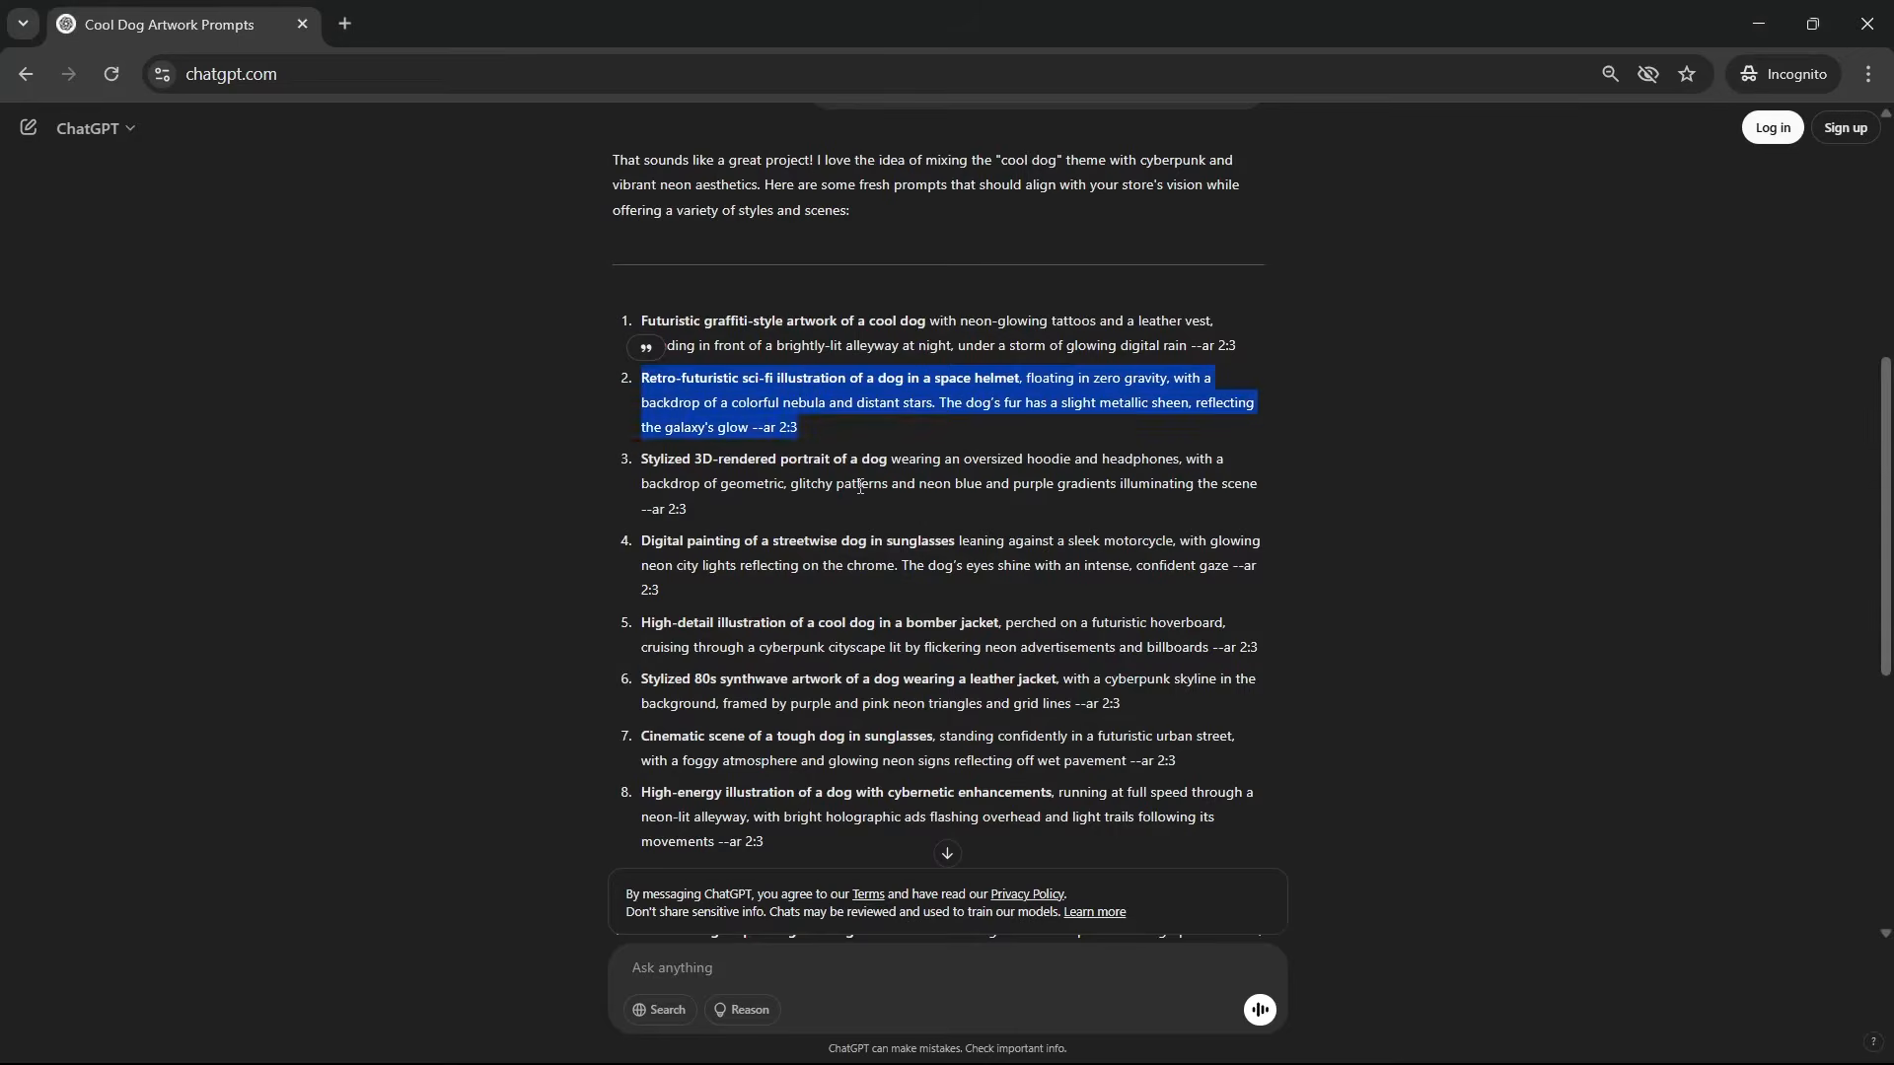
{"action": "triple_click", "coordinate": [860, 487]}
{"action": "key", "text": "ctrl+c"}
{"action": "key", "text": "alt+Tab"}
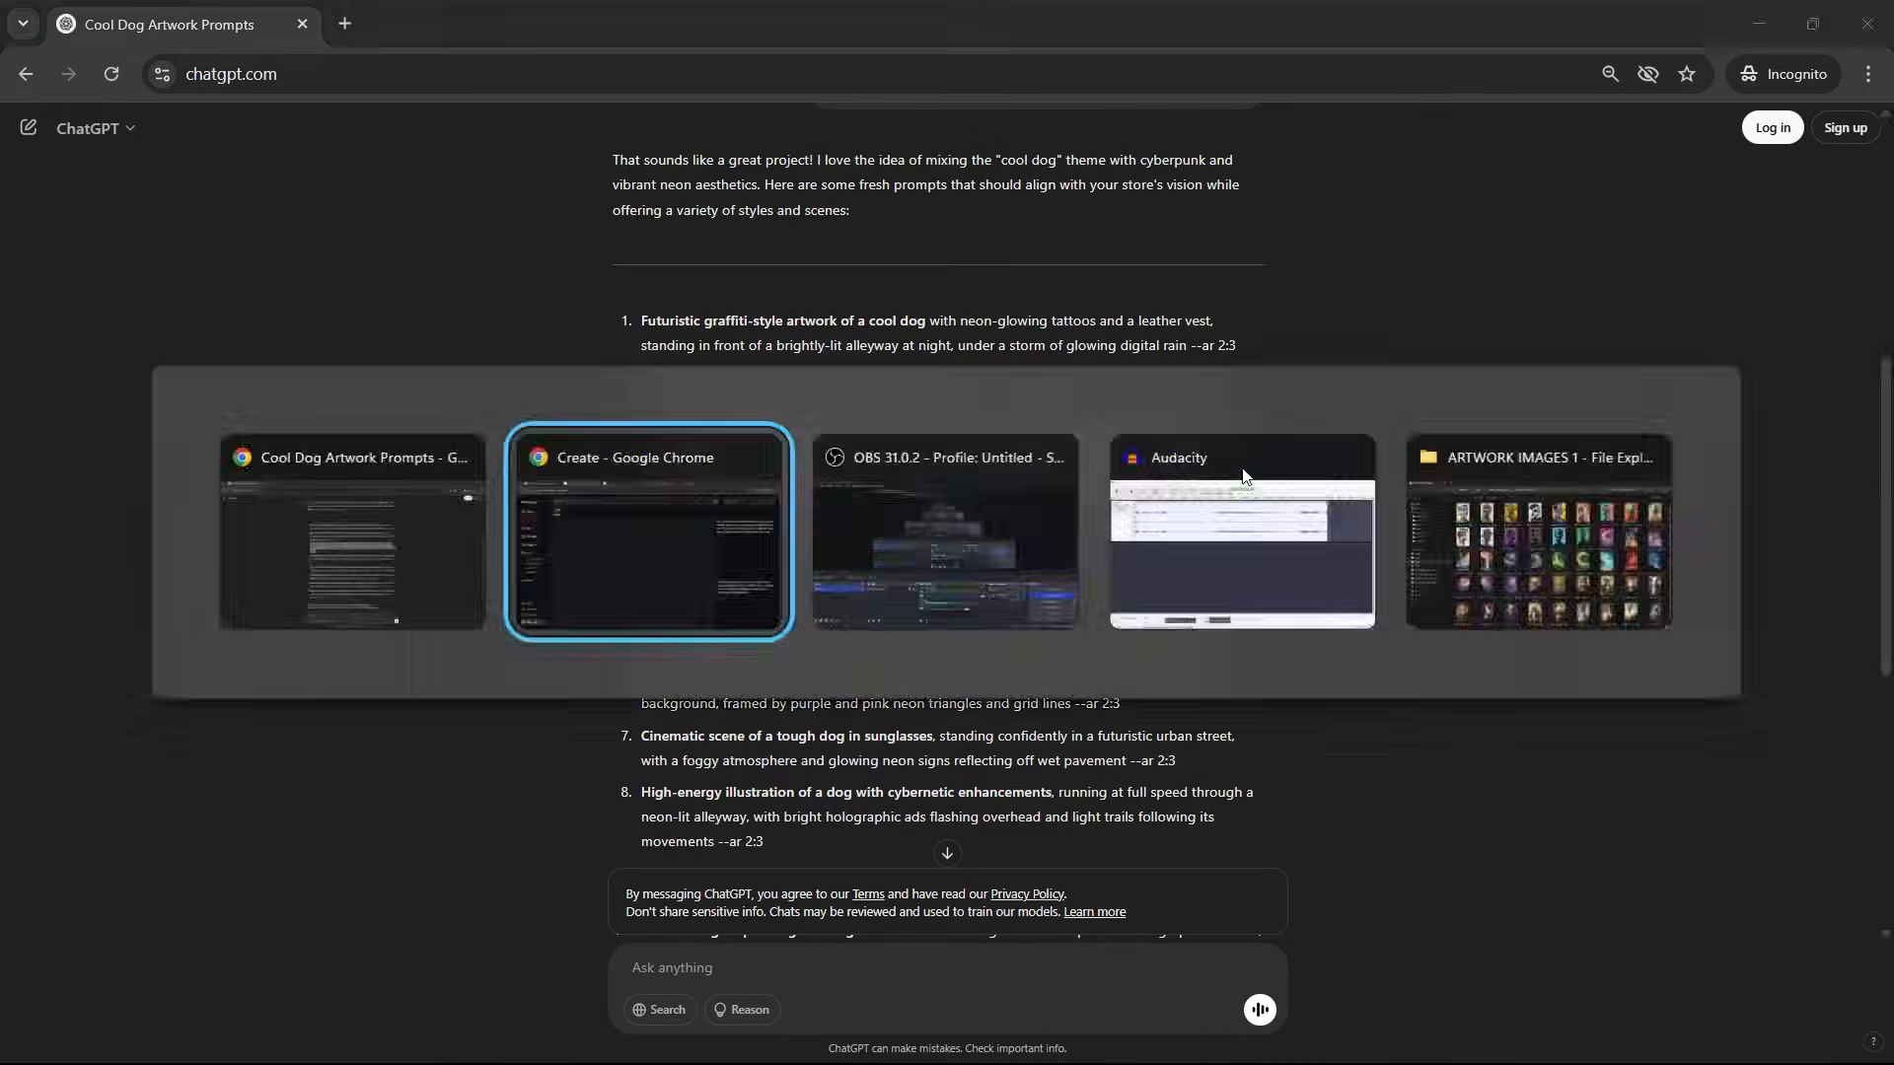
{"action": "key", "text": "ctrl+v"}
{"action": "key", "text": "Return"}
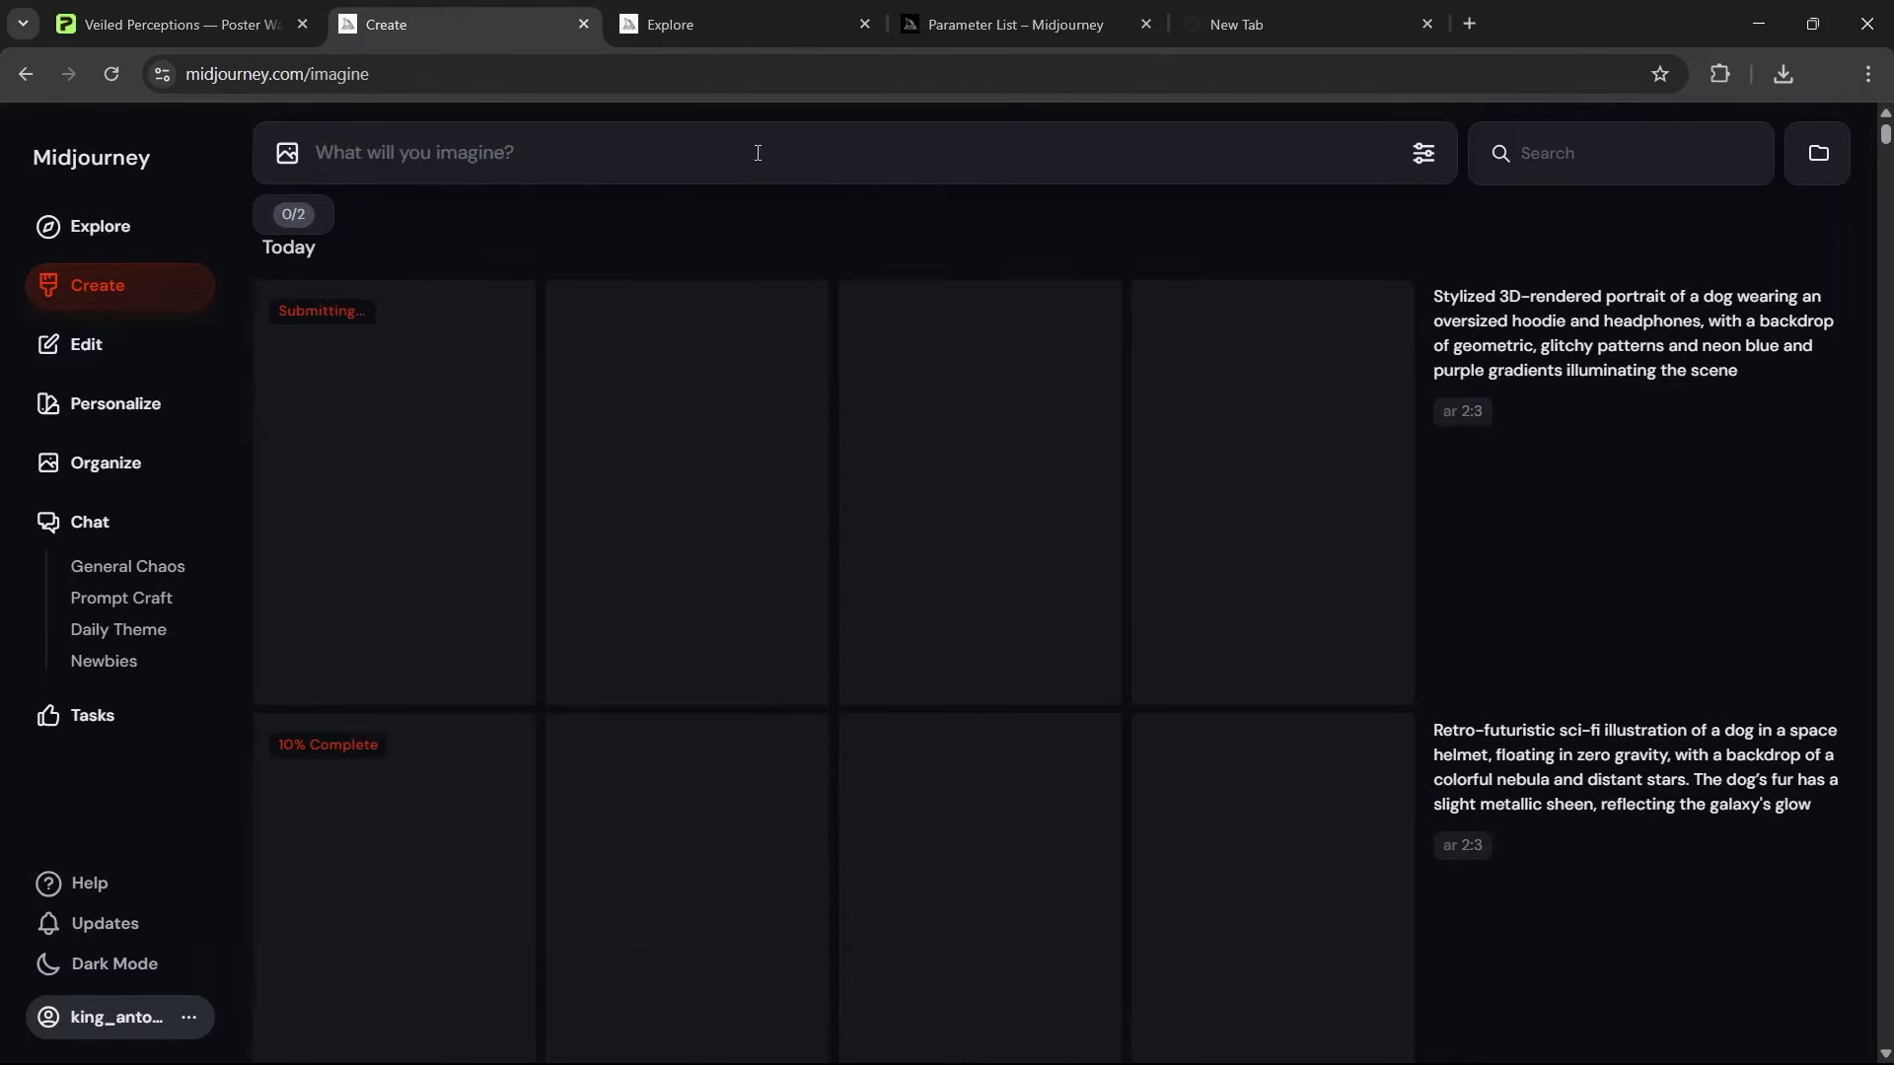
Step: Generate ChatGPT's fourth prompt, the streetwise dog in sunglasses with a motorcycle, in Midjourney and review the new images
{"action": "key", "text": "alt+Tab"}
{"action": "key", "text": "alt+Tab"}
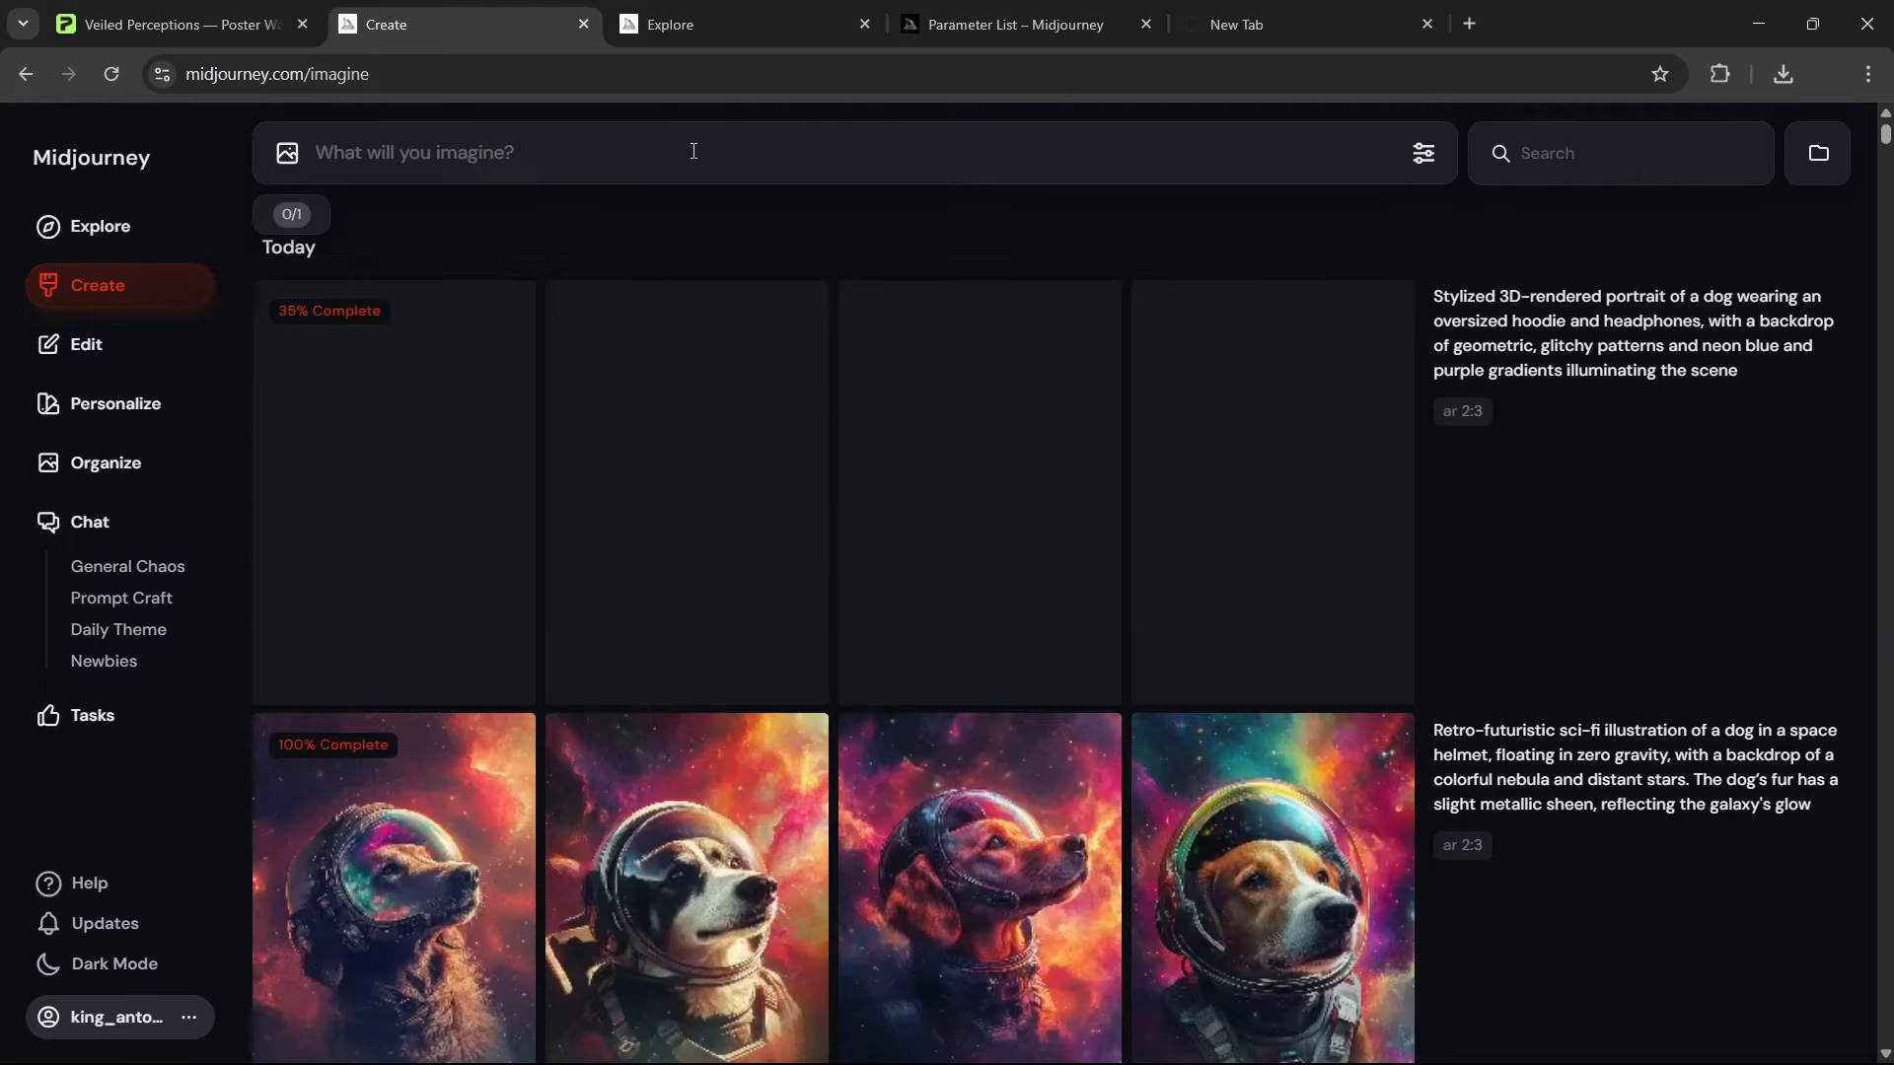
{"action": "key", "text": "ctrl+v"}
{"action": "key", "text": "Return"}
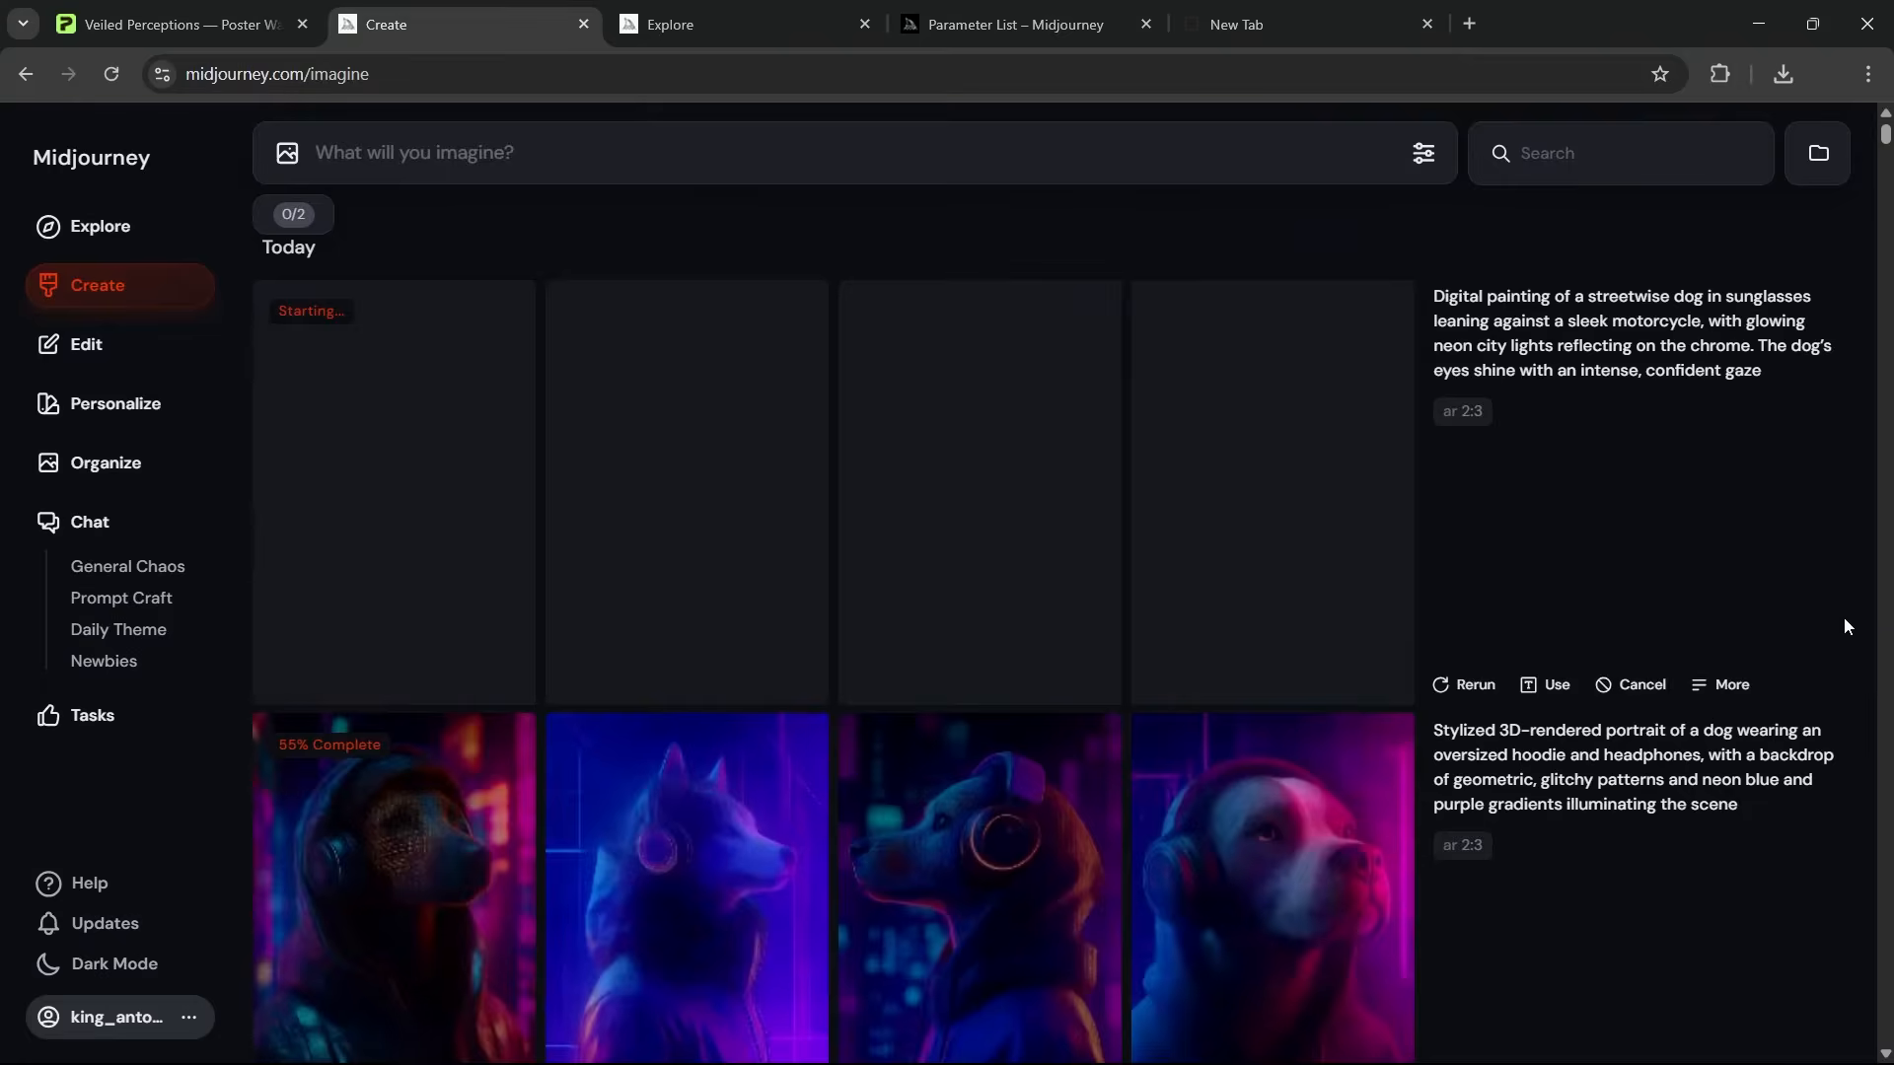
{"action": "scroll", "coordinate": [1844, 617], "scroll_direction": "down", "scroll_amount": 5}
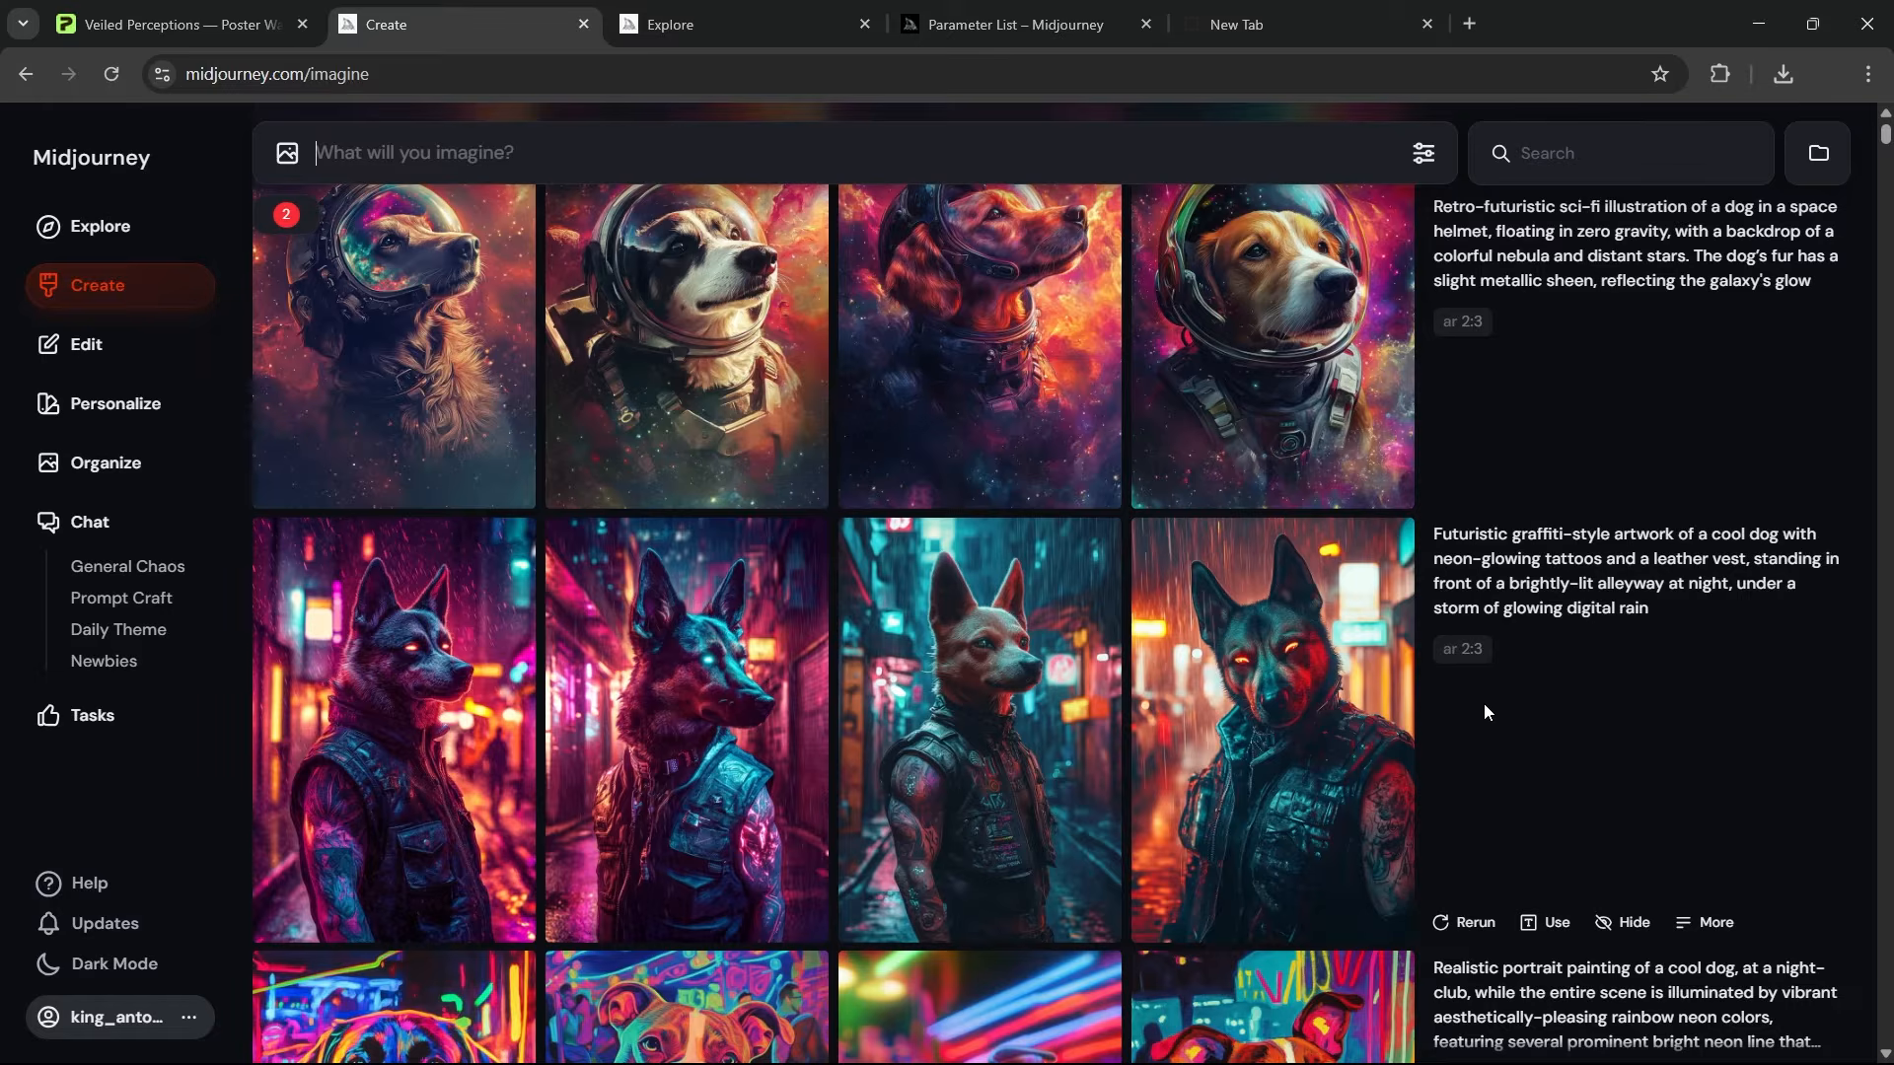
Step: Switch to ChatGPT and review the remaining dog artwork prompts, numbers 5 through 15
{"action": "key", "text": "alt+Tab"}
{"action": "left_click", "coordinate": [1407, 499]}
{"action": "scroll", "coordinate": [1305, 564], "scroll_direction": "down", "scroll_amount": 5}
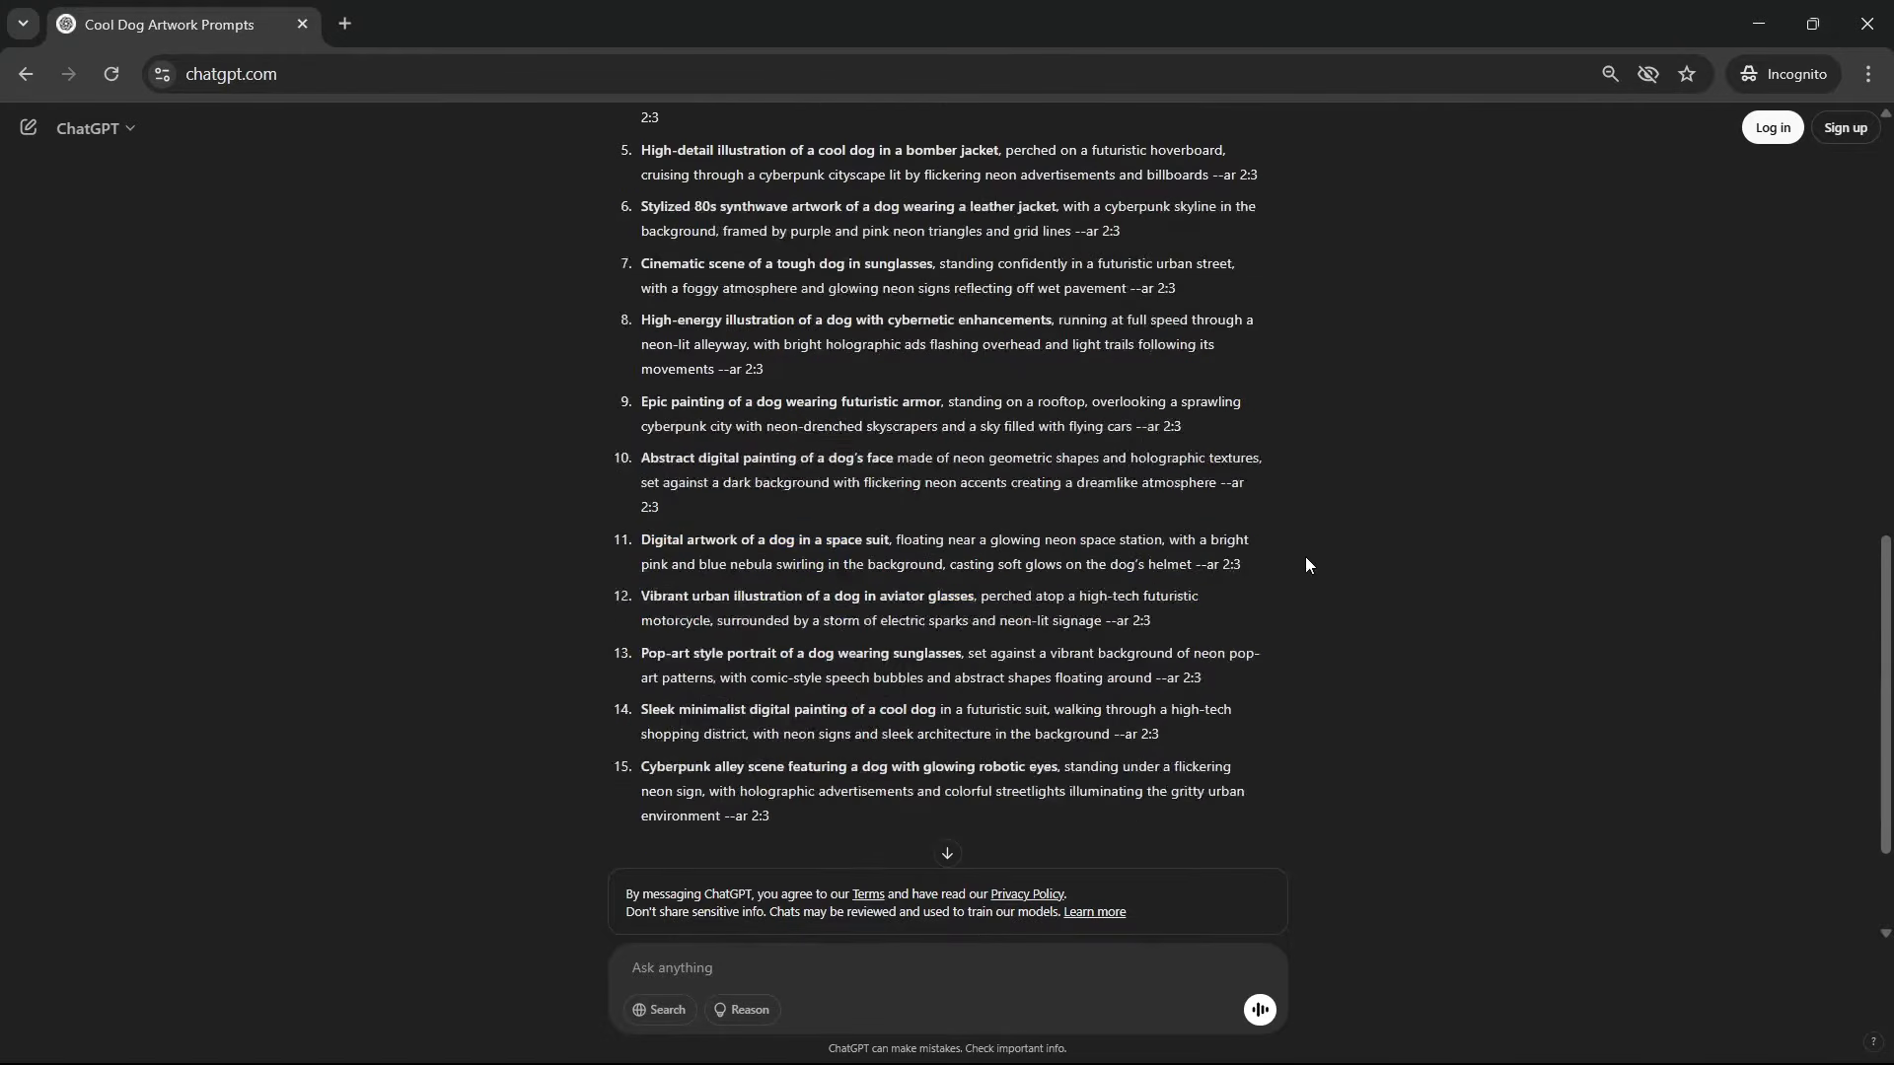
{"action": "scroll", "coordinate": [1305, 559], "scroll_direction": "down", "scroll_amount": 2}
{"action": "key", "text": "alt+Tab"}
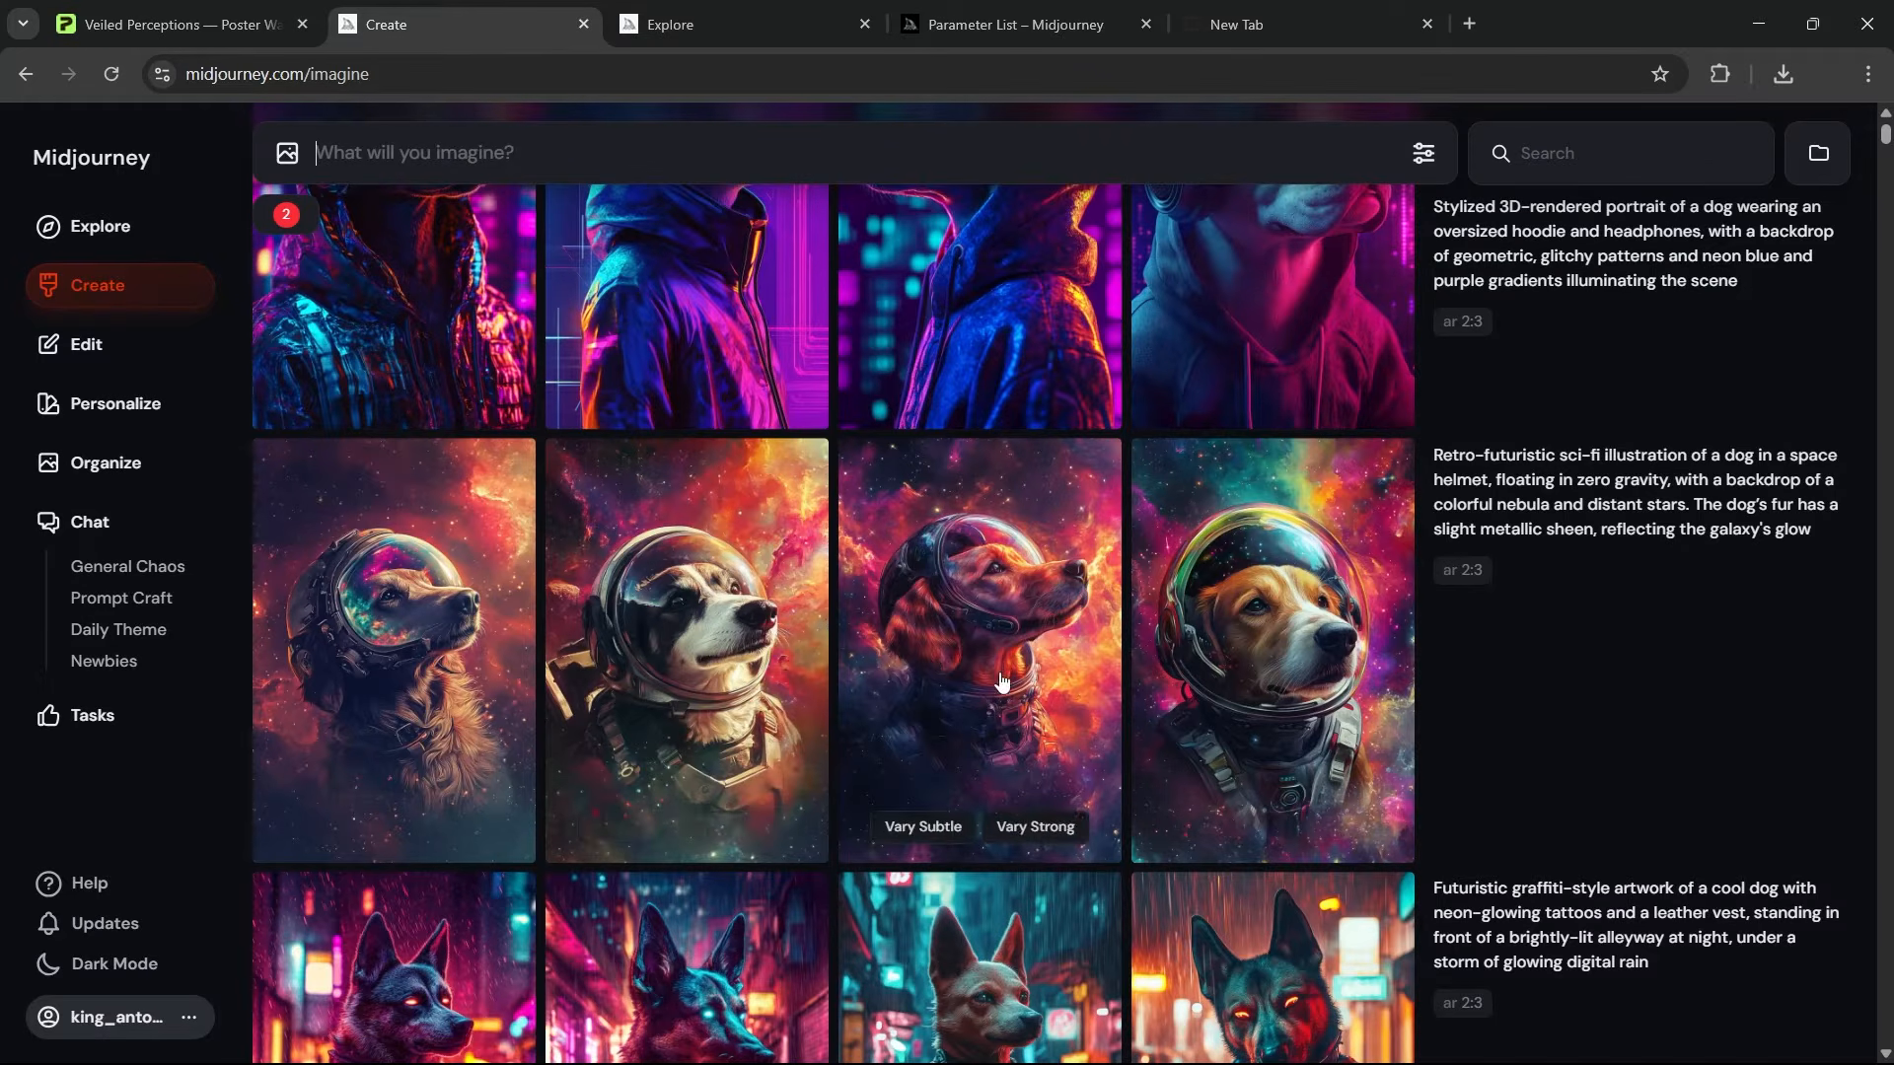
Step: Switch to Midjourney, generate the retro-futuristic space-helmet dog prompt again with variety 25, and view its first image enlarged
{"action": "left_click", "coordinate": [1425, 164]}
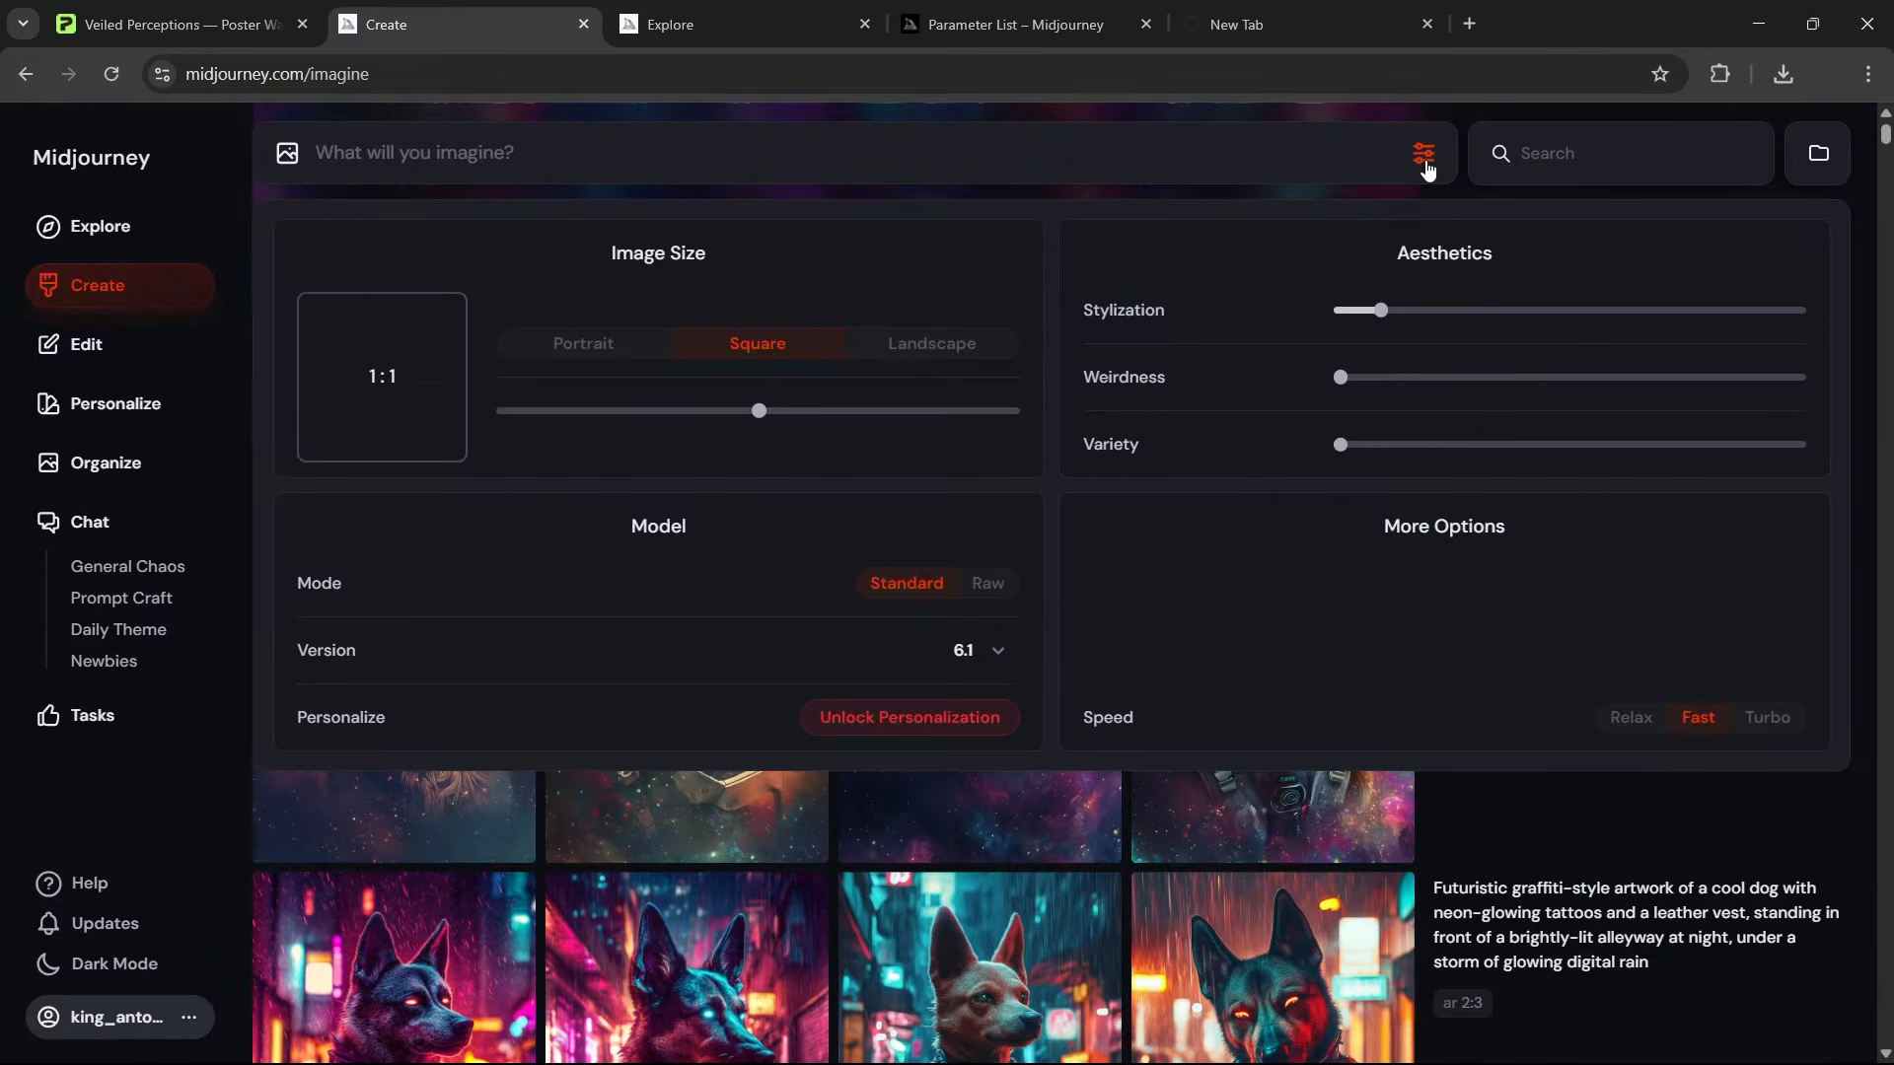
{"action": "left_click_drag", "start_coordinate": [1340, 445], "coordinate": [1430, 448]}
{"action": "mouse_move", "coordinate": [1430, 445]}
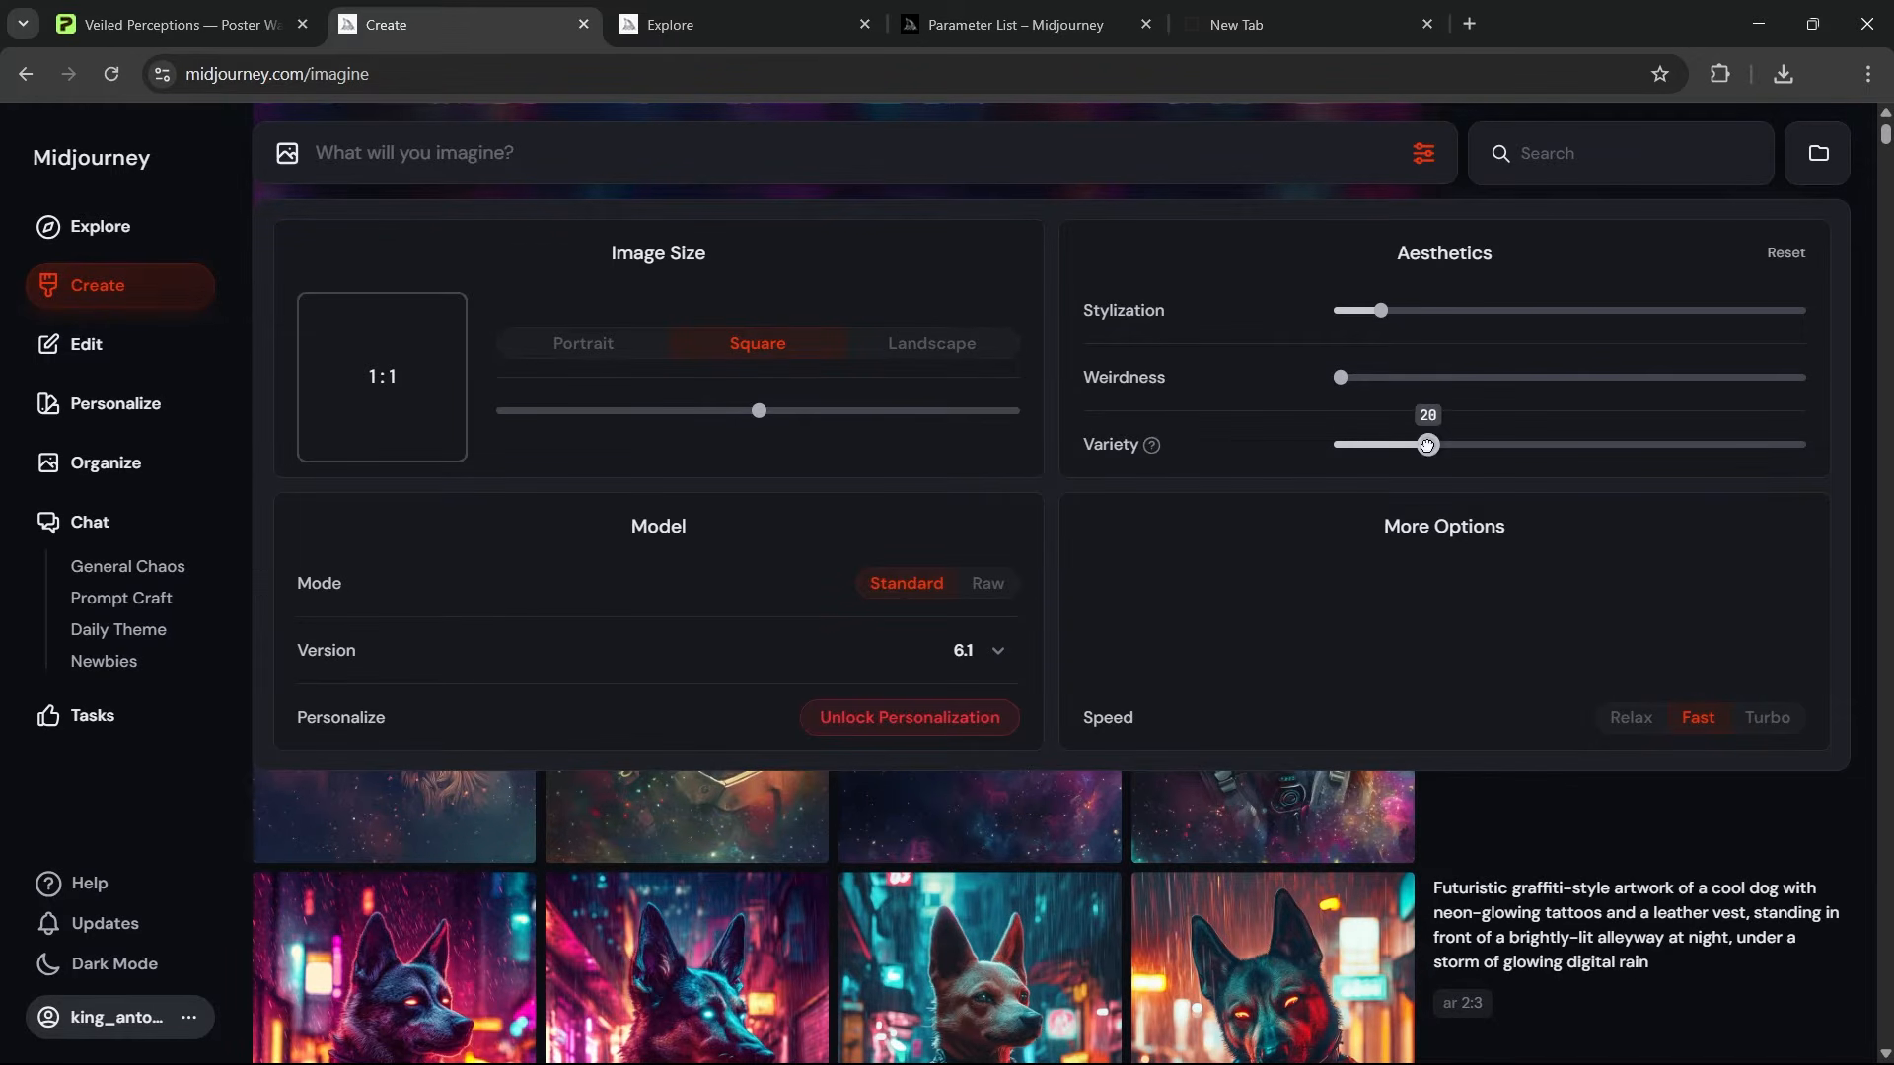
{"action": "left_click_drag", "start_coordinate": [1434, 445], "coordinate": [1455, 446]}
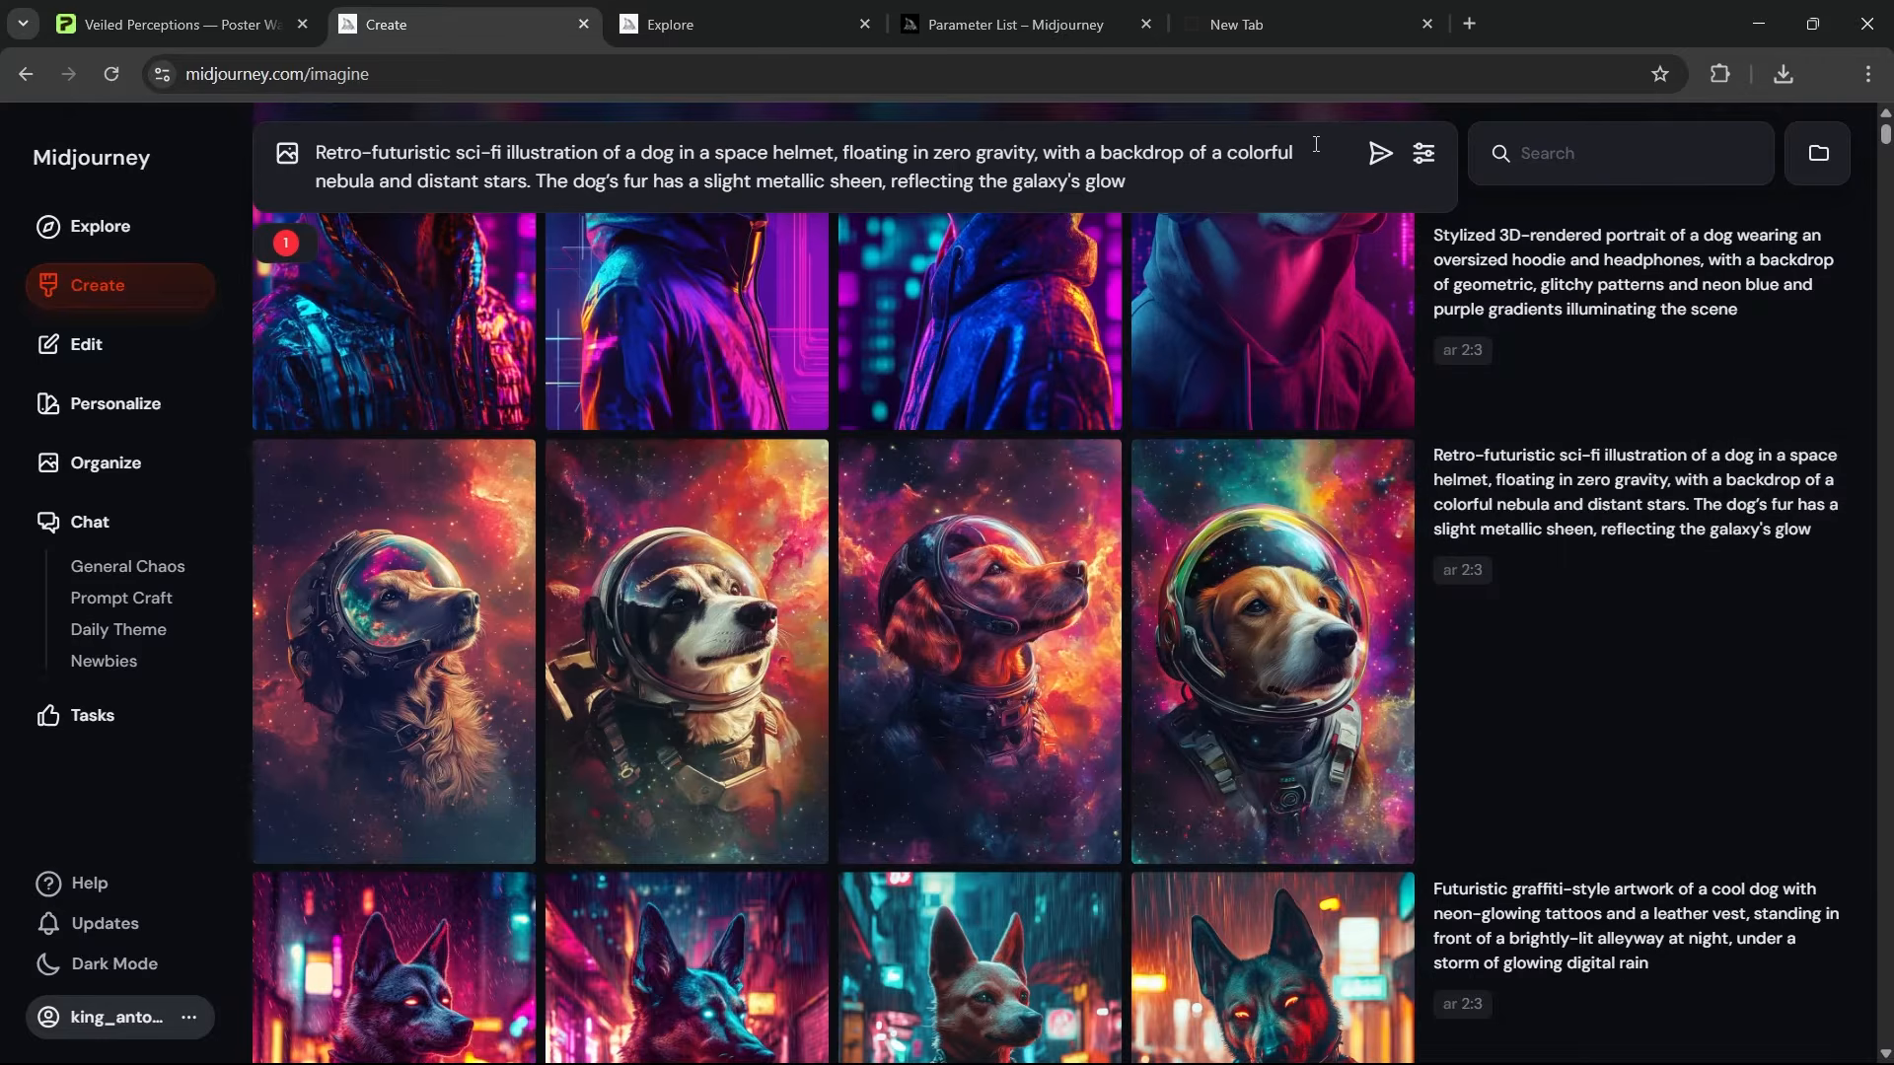
{"action": "key", "text": "Return"}
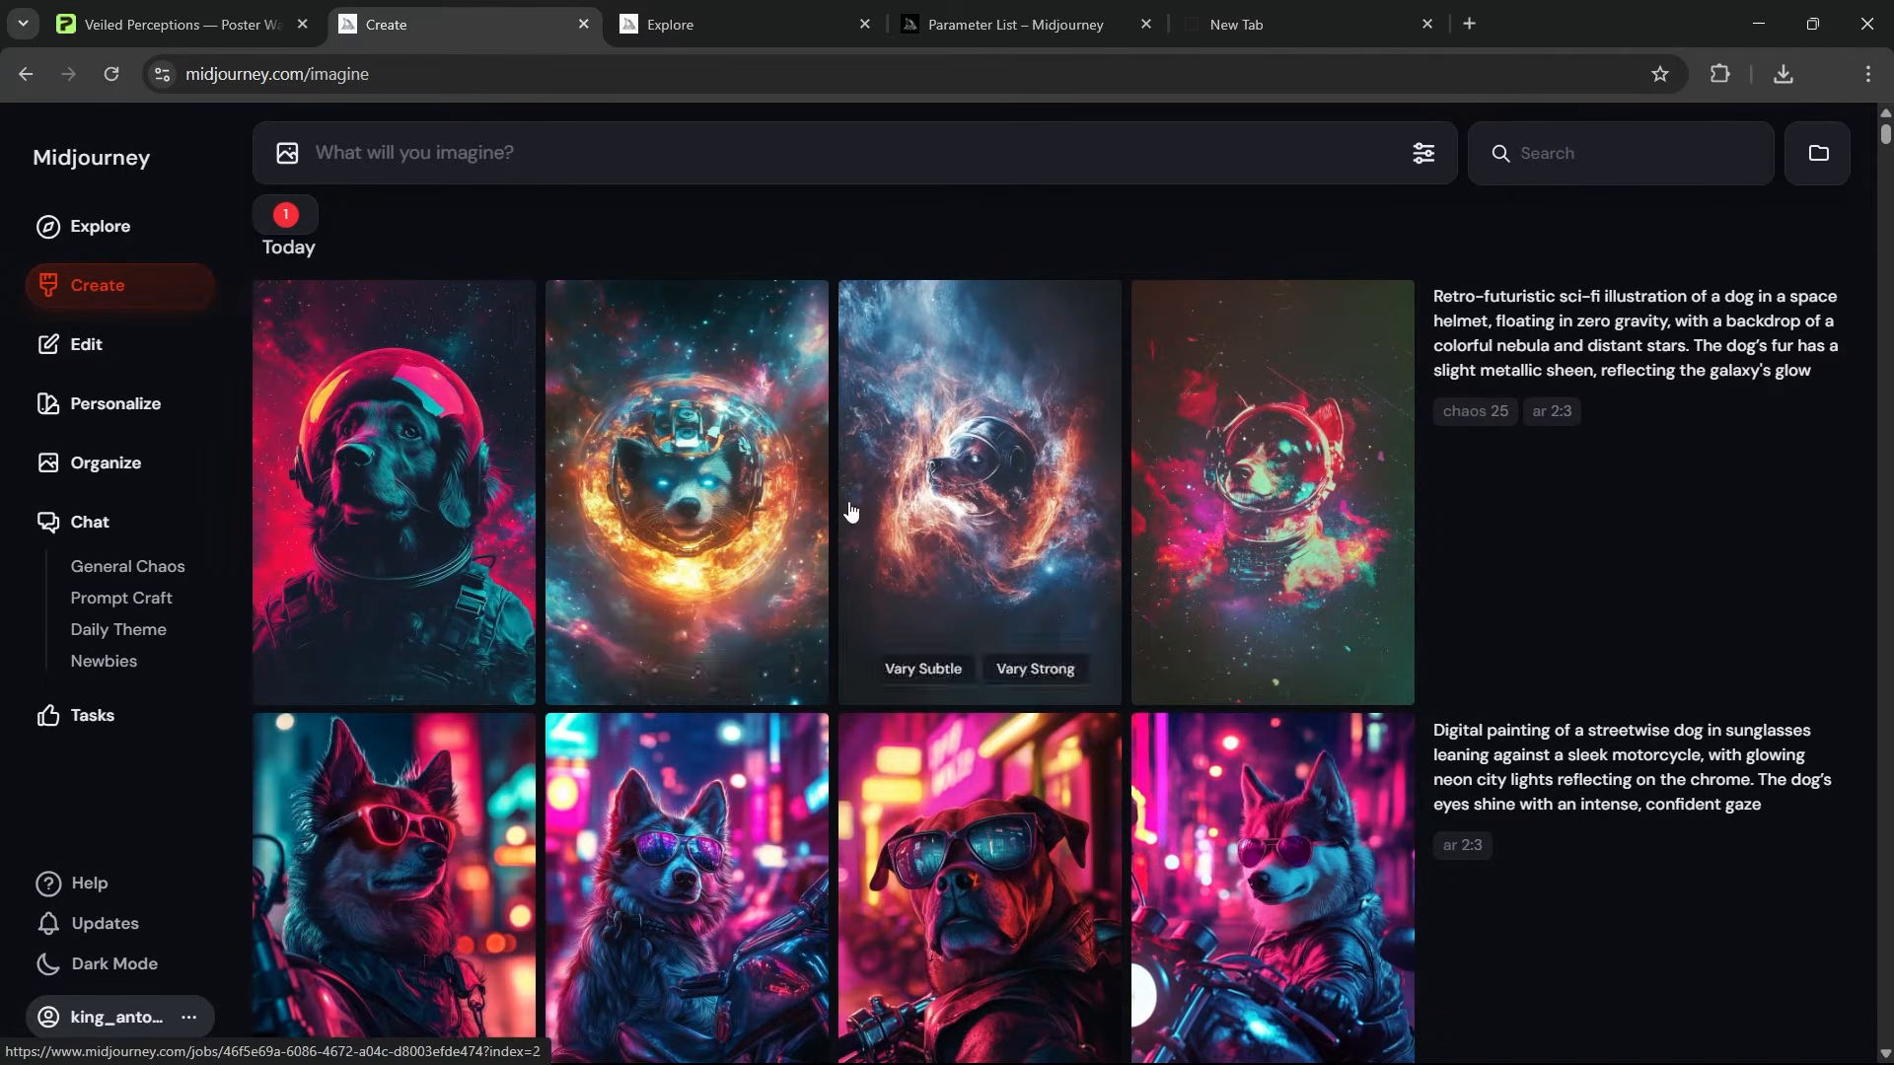
{"action": "left_click", "coordinate": [670, 485]}
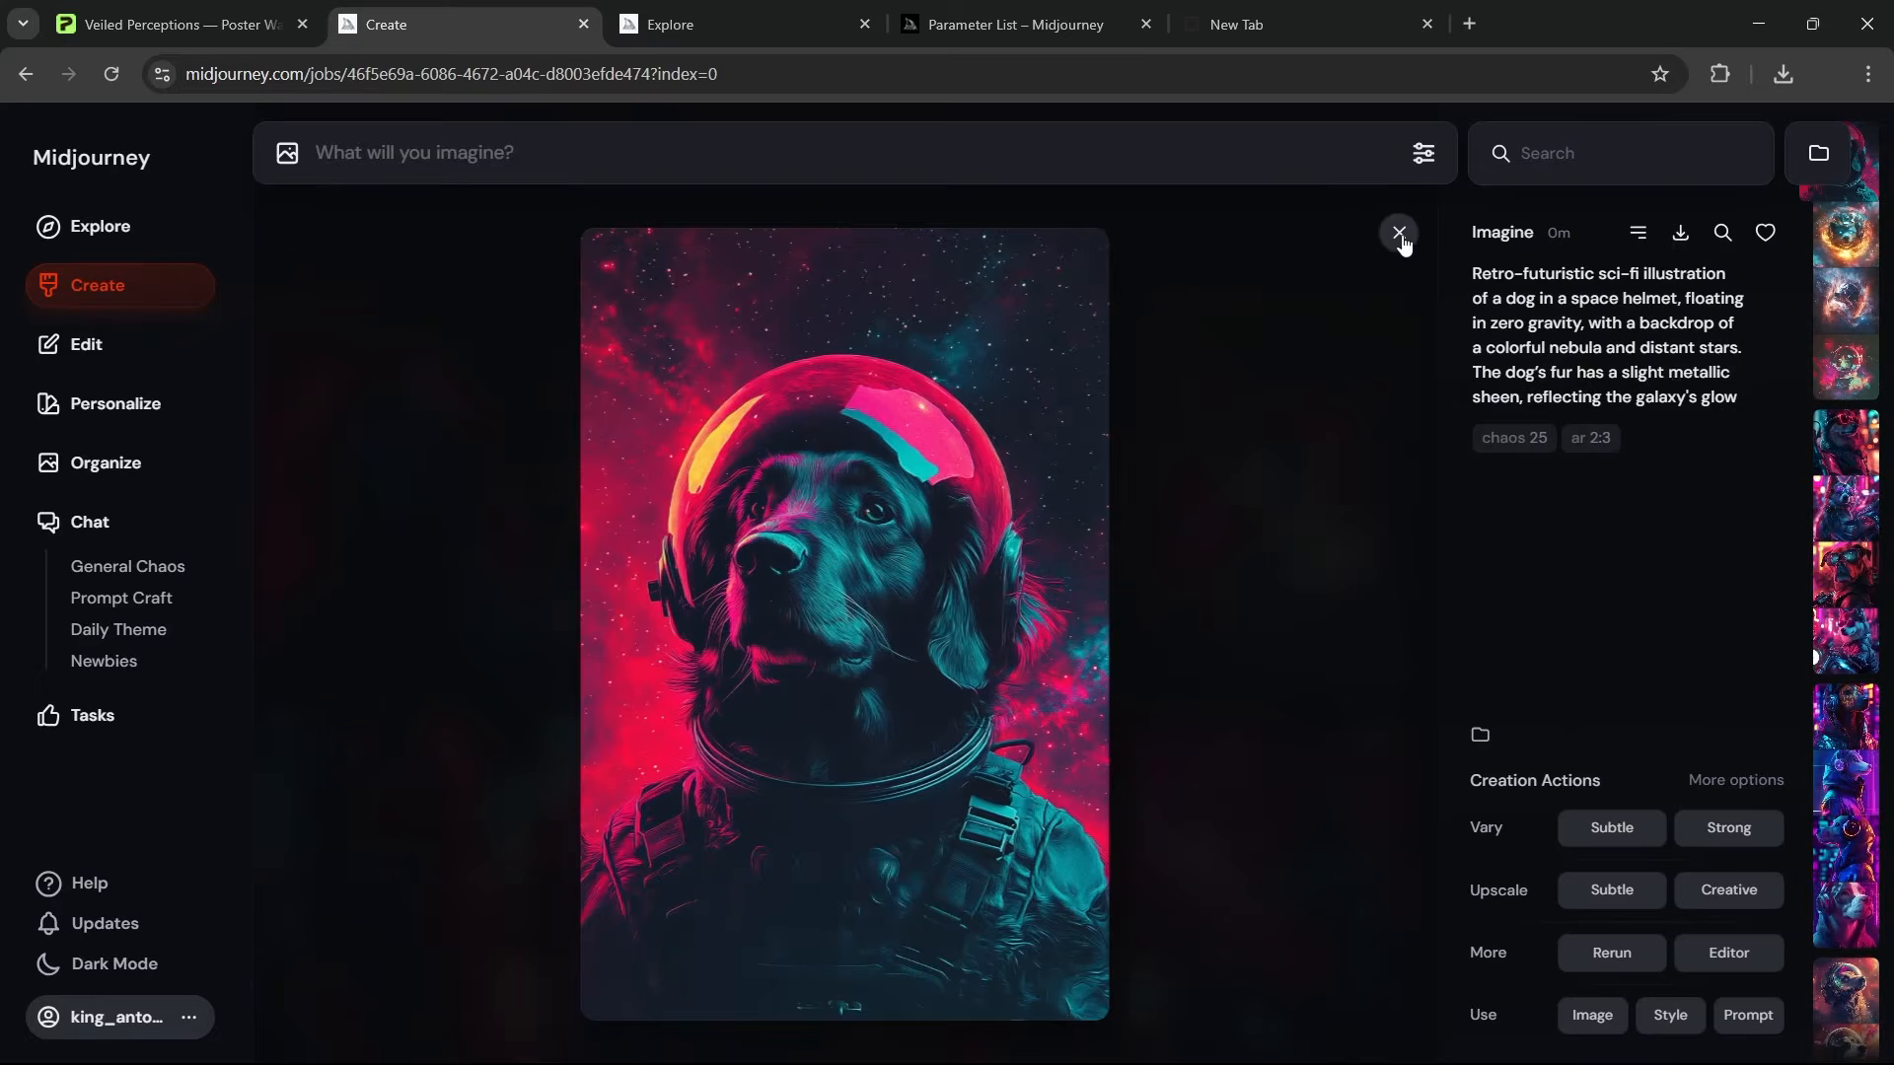
{"action": "left_click", "coordinate": [1400, 233]}
Step: Regenerate the same space-helmet prompt with variety 10, and create a strong variation of the first dog from the variety-25 set
{"action": "left_click", "coordinate": [1423, 153]}
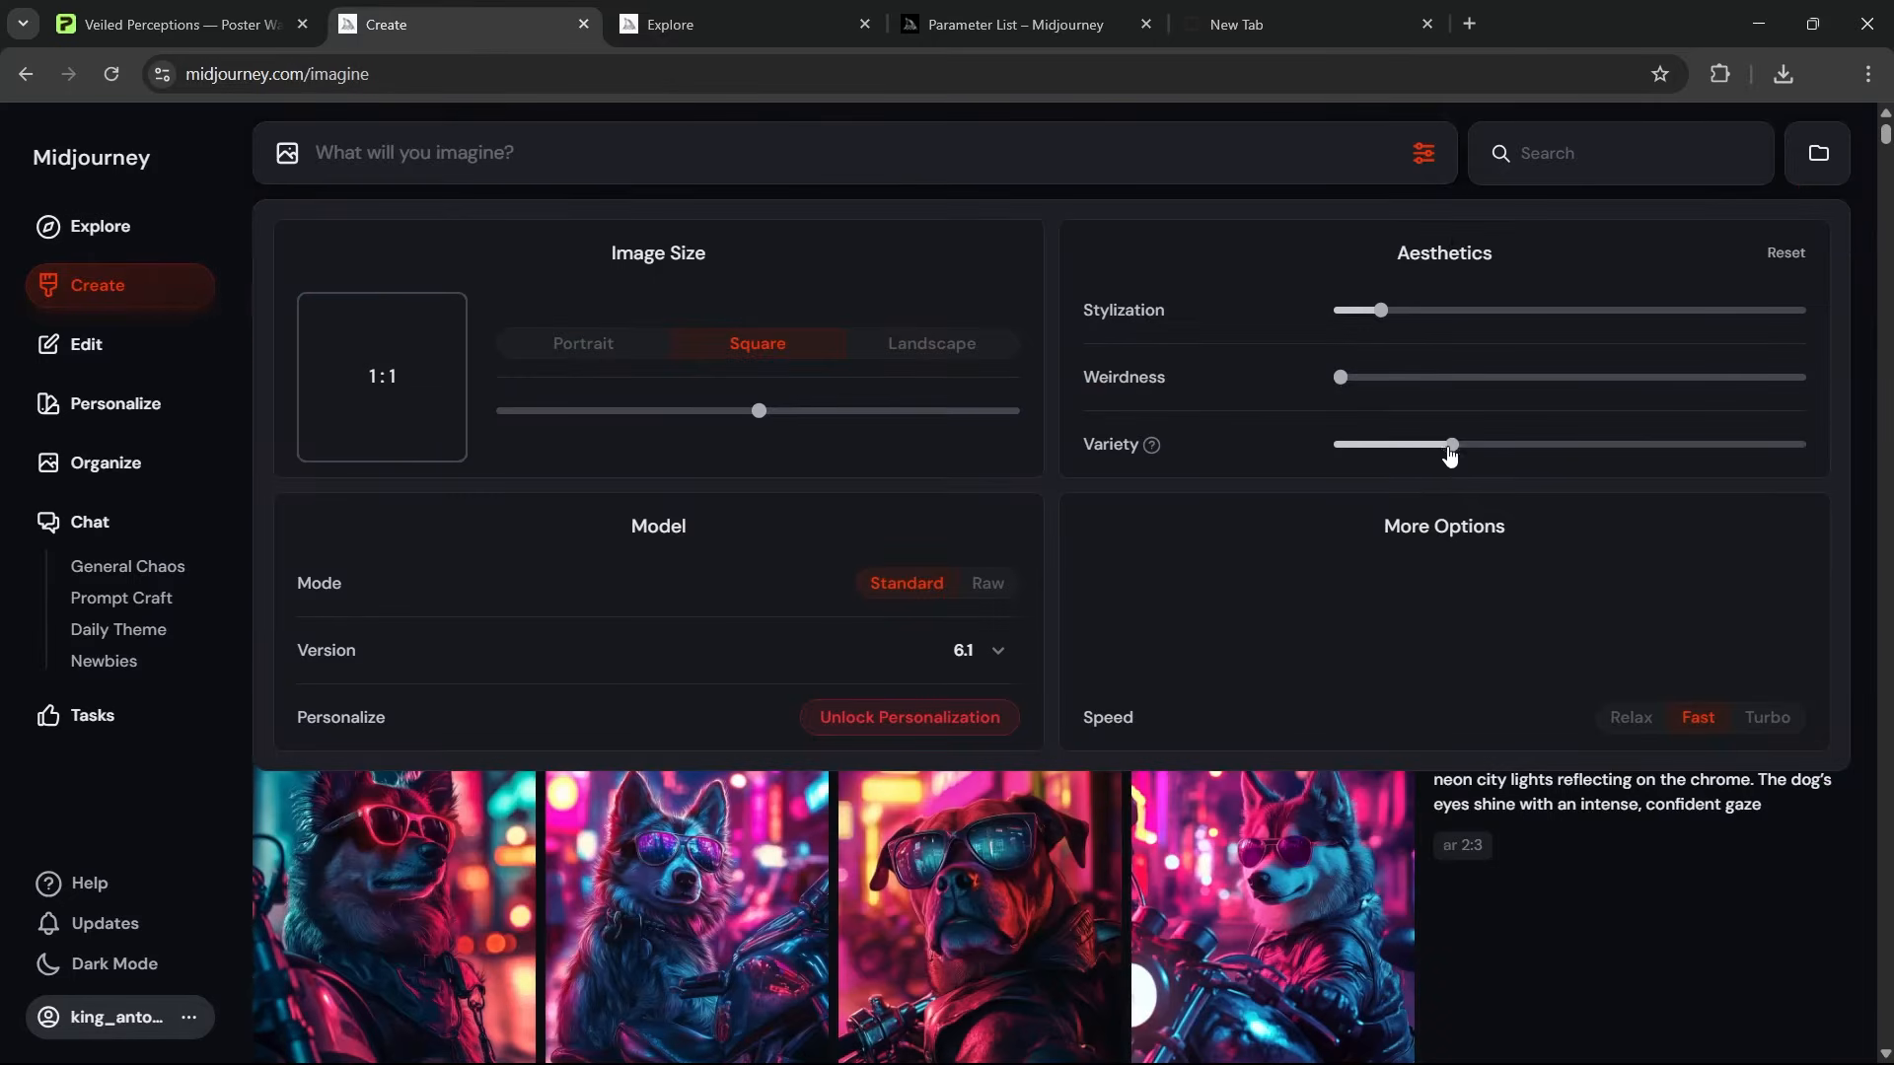
{"action": "left_click_drag", "start_coordinate": [1450, 445], "coordinate": [1381, 446]}
{"action": "left_click", "coordinate": [1244, 148]}
{"action": "key", "text": "ctrl+v"}
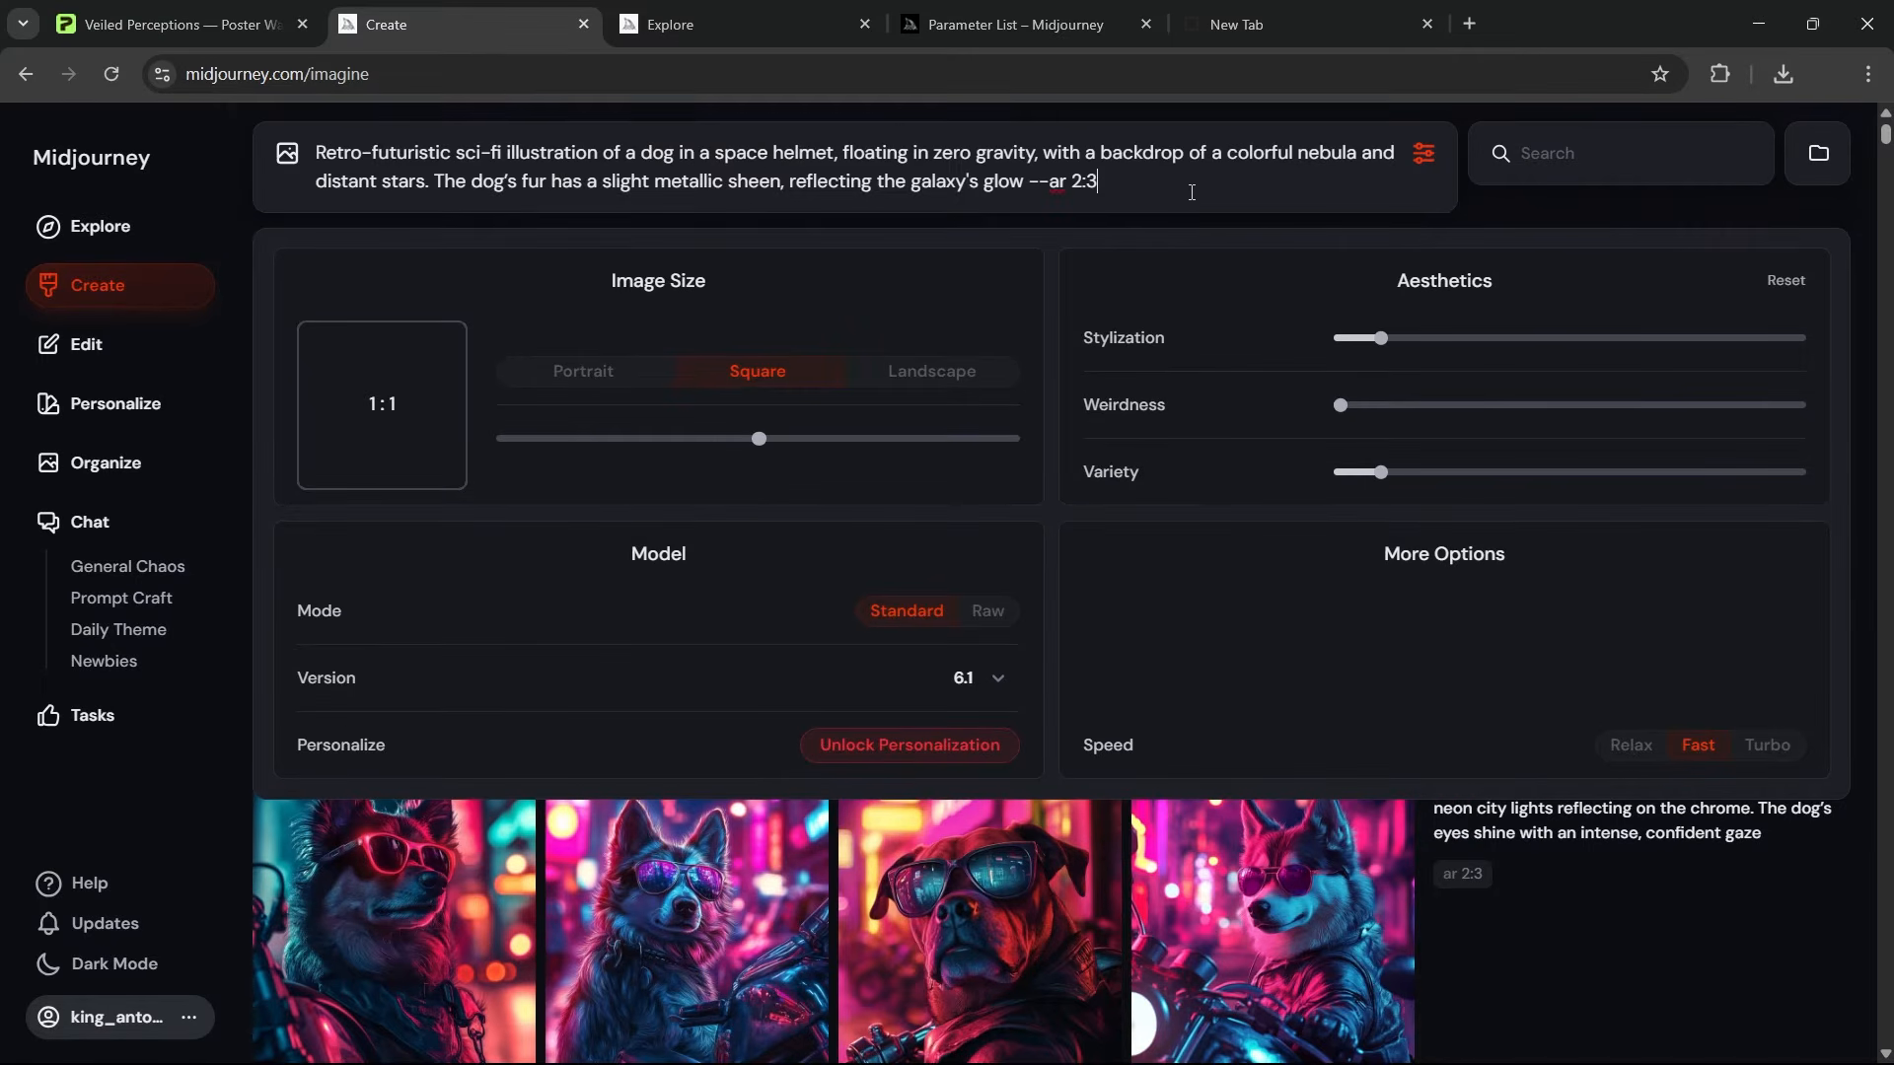
{"action": "key", "text": "Return"}
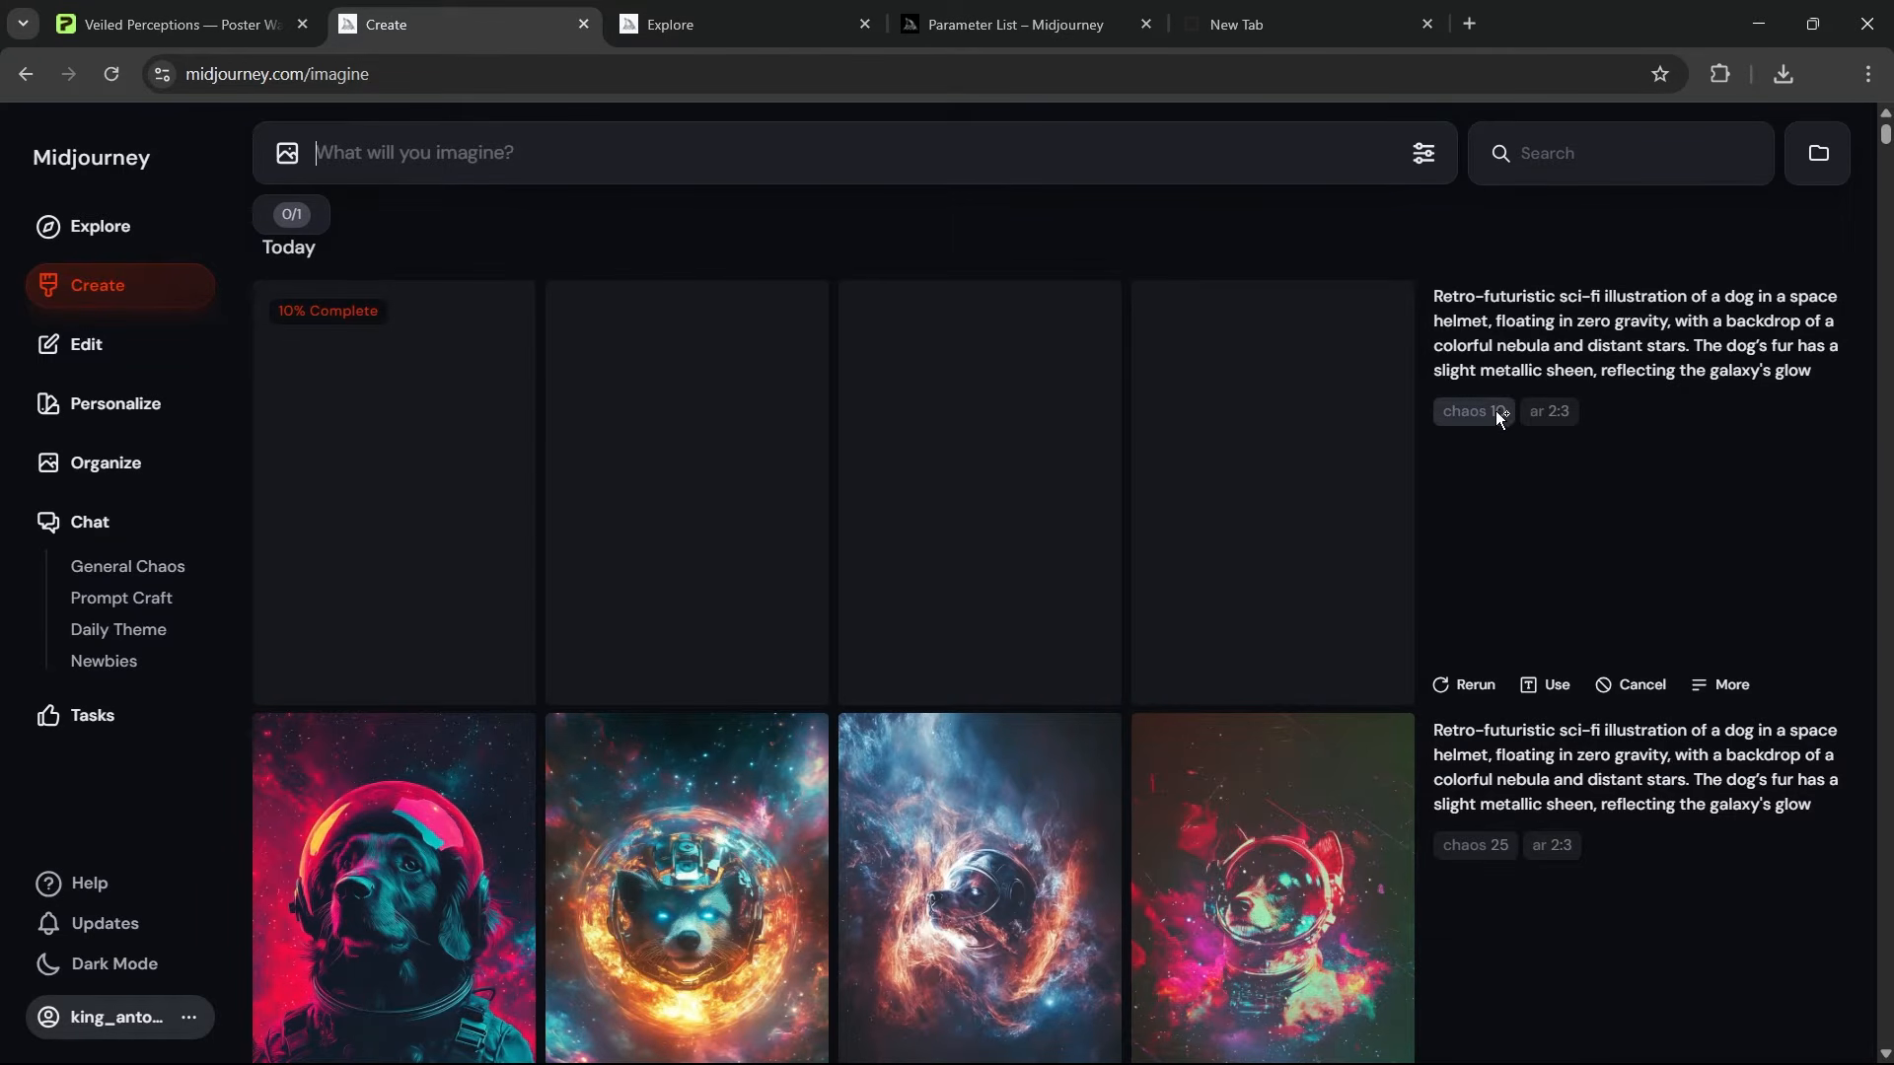
{"action": "scroll", "coordinate": [385, 693], "scroll_direction": "down", "scroll_amount": 1}
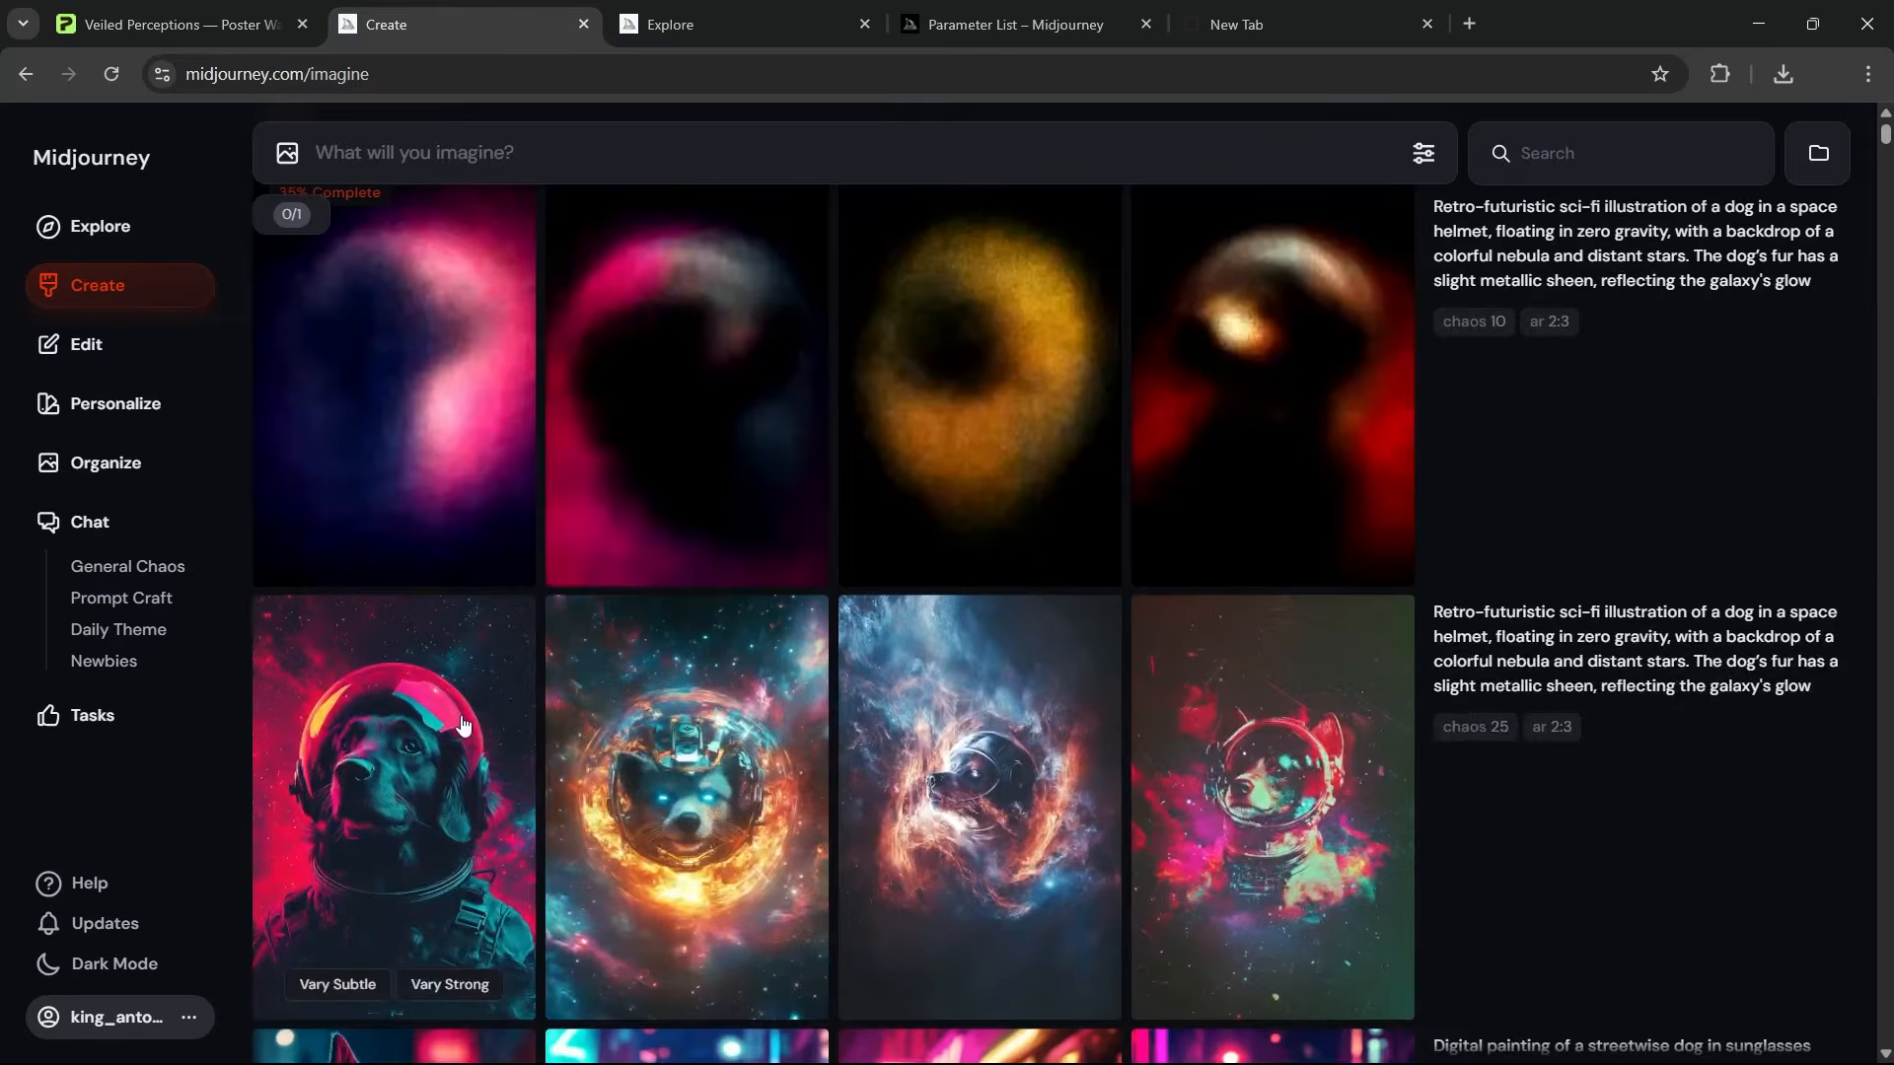
{"action": "left_click", "coordinate": [452, 986]}
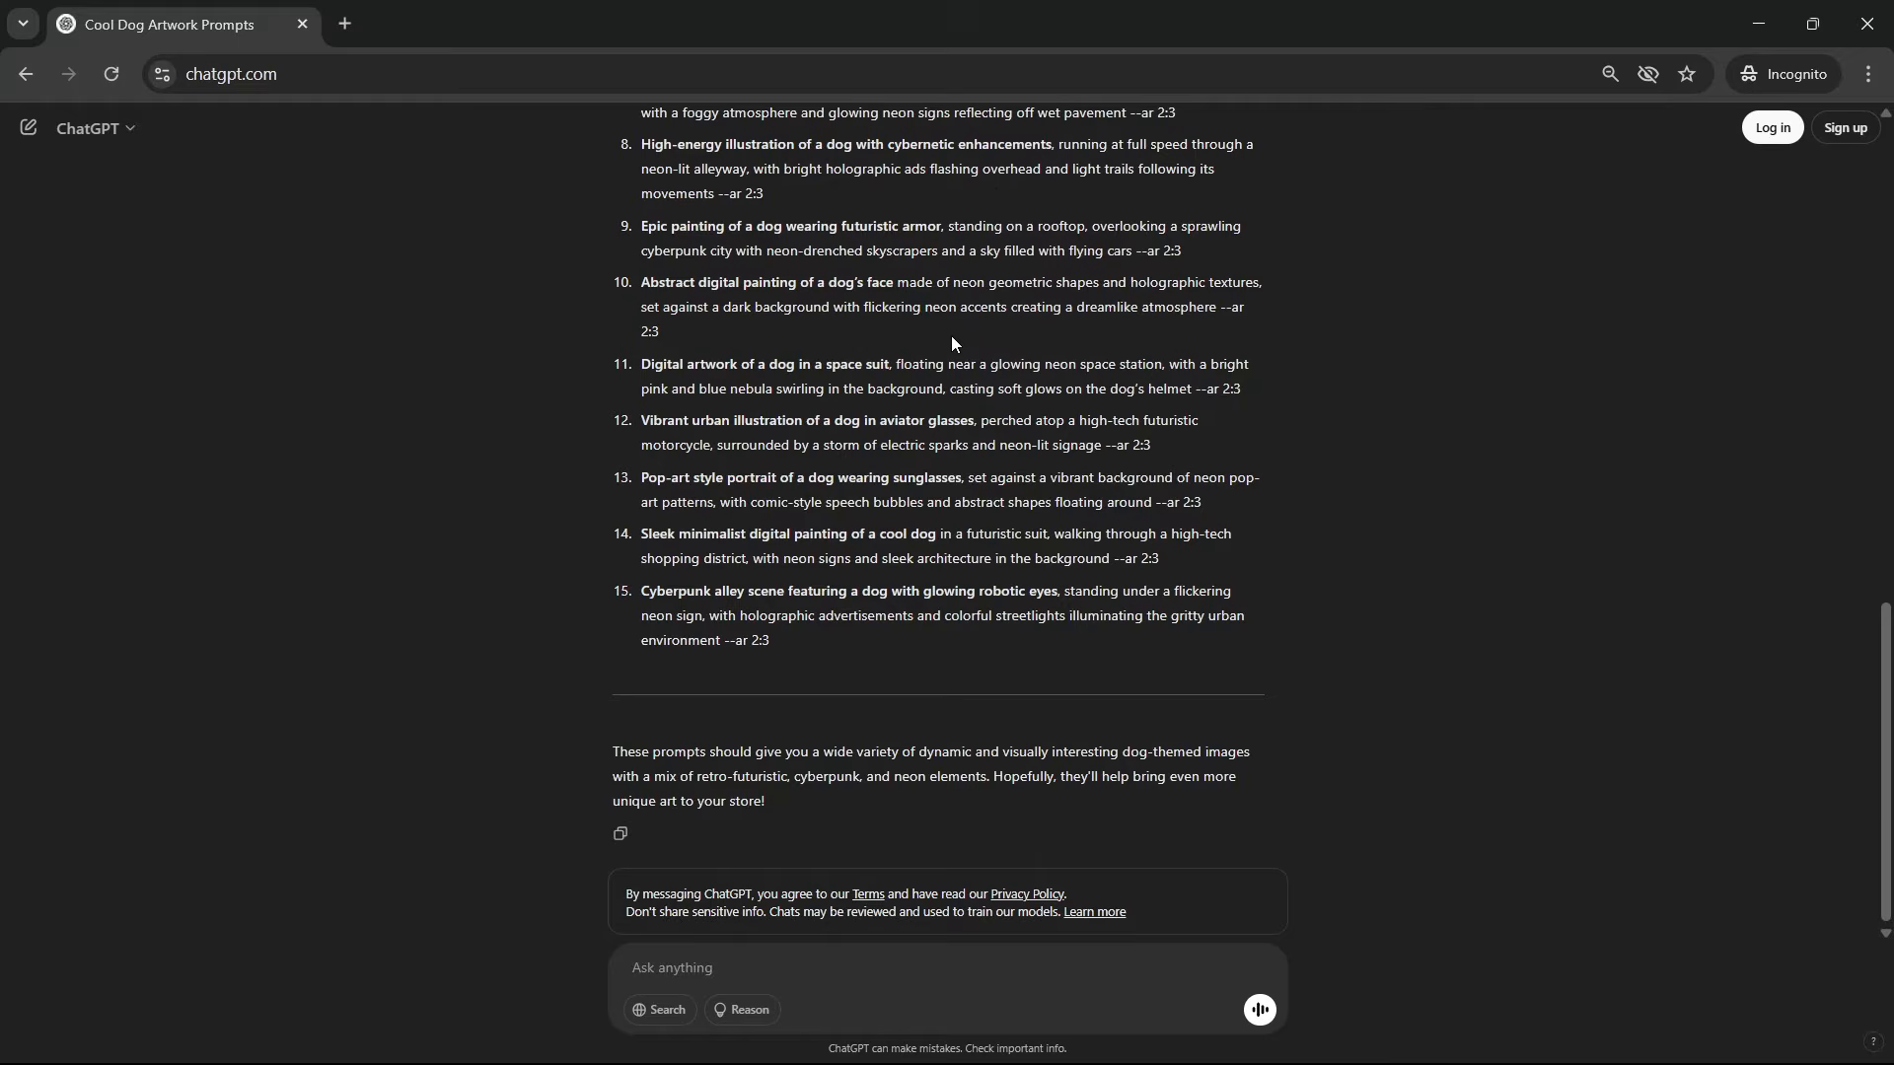
Step: Look over ChatGPT's remaining prompts, highlighting the ninth about a dog in futuristic armor
{"action": "scroll", "coordinate": [953, 343], "scroll_direction": "up", "scroll_amount": 1}
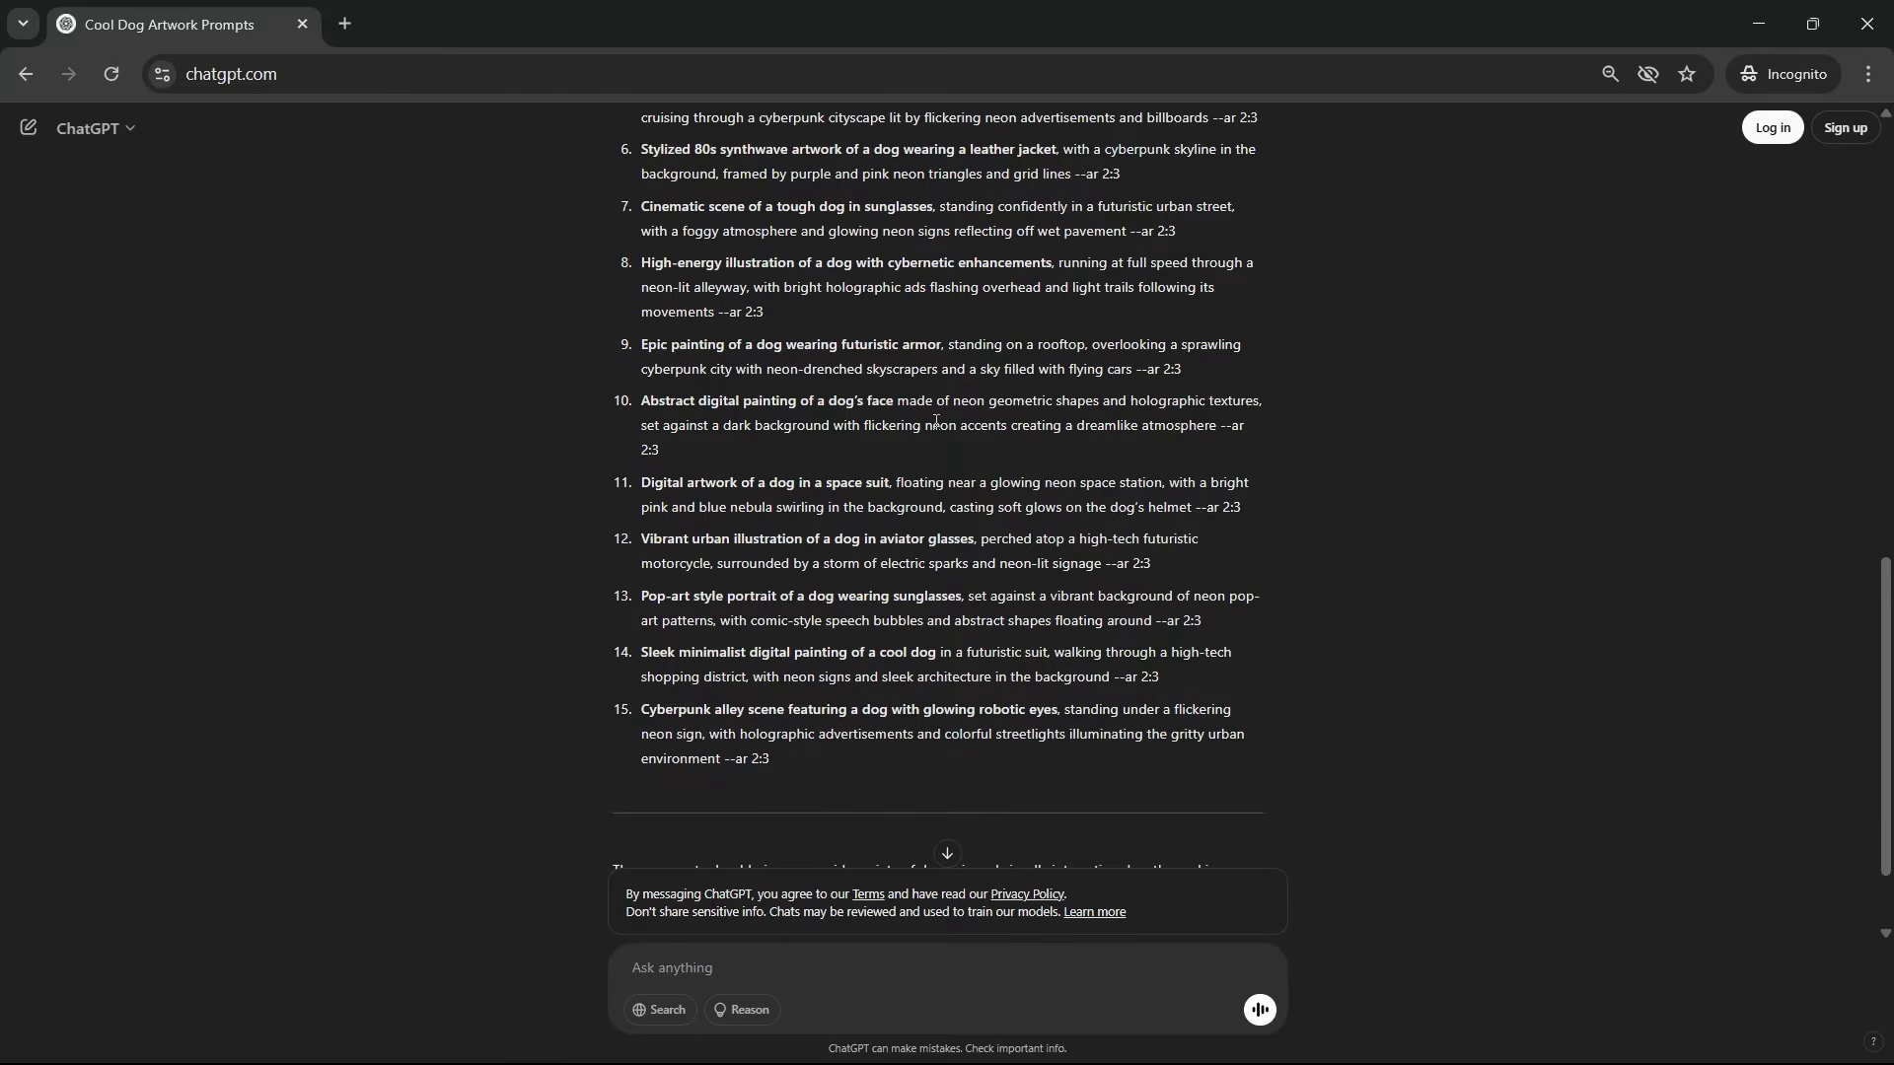
{"action": "triple_click", "coordinate": [945, 335]}
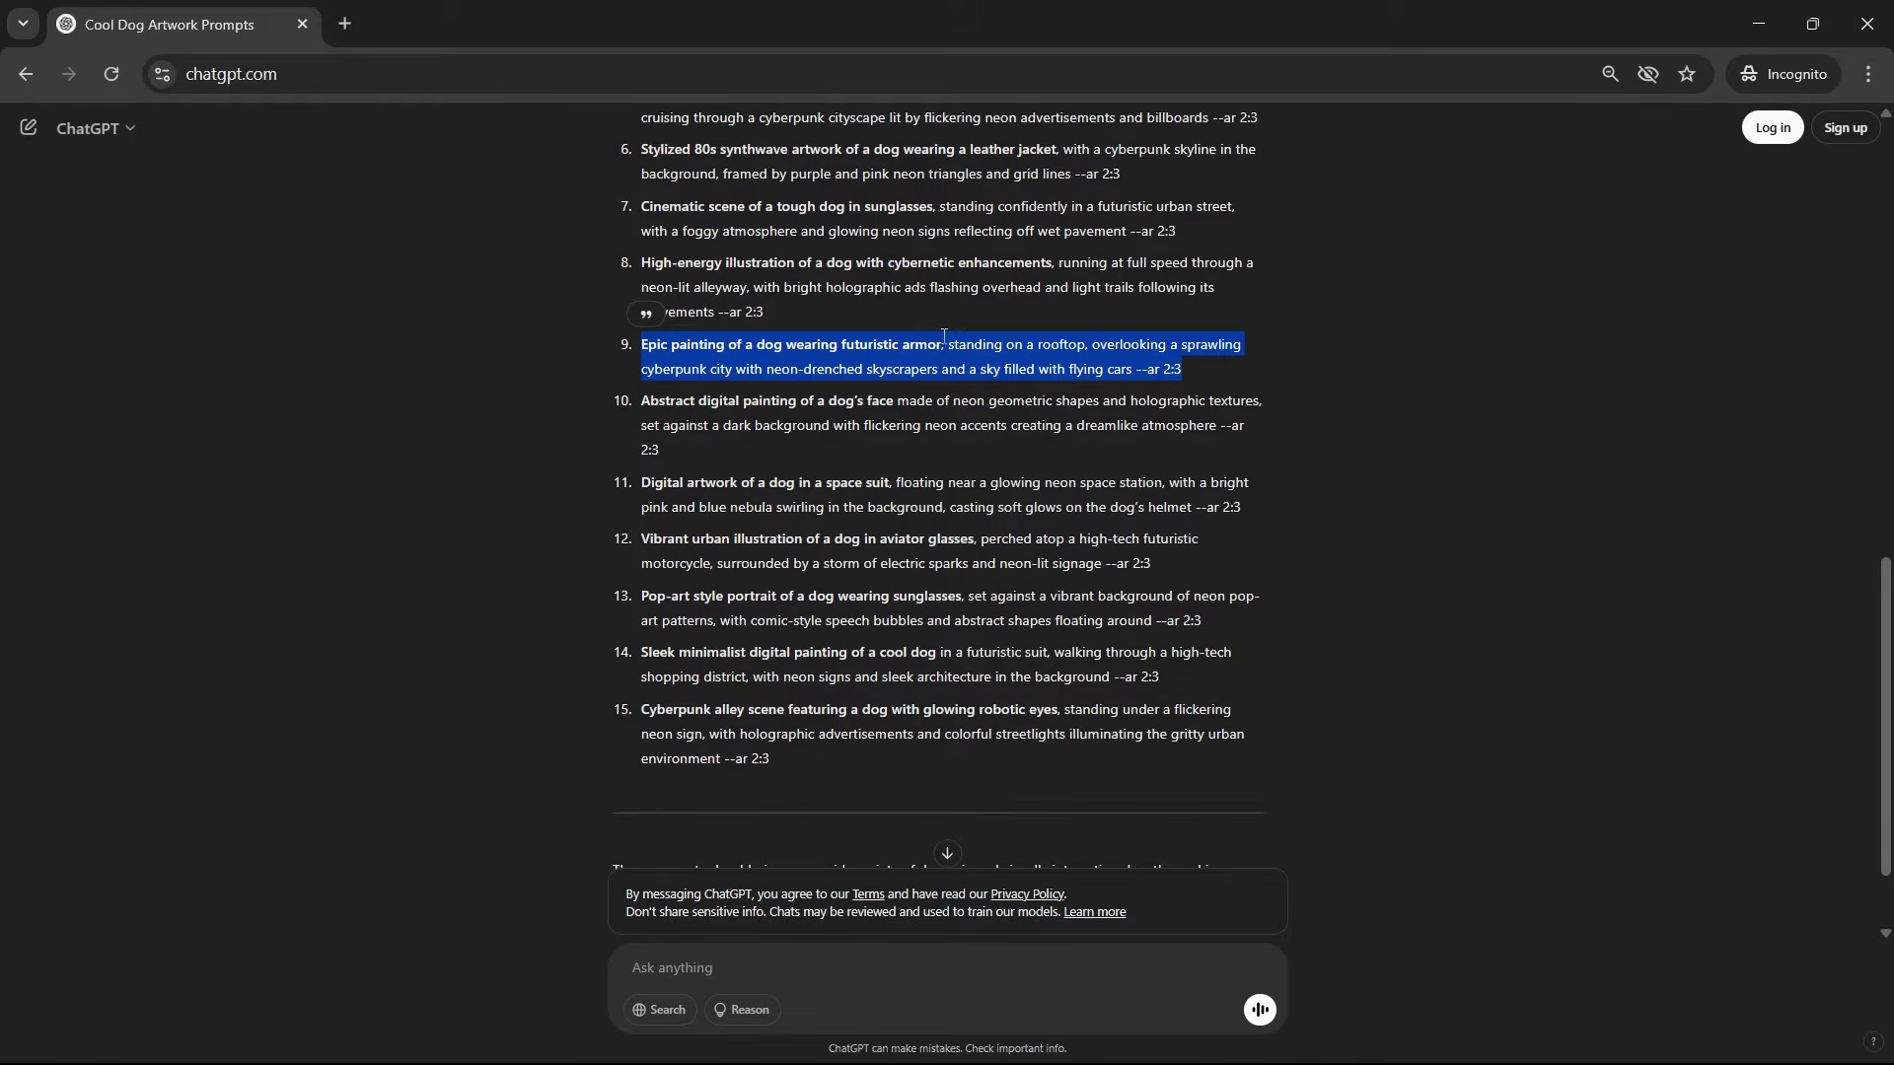
{"action": "left_click", "coordinate": [962, 450]}
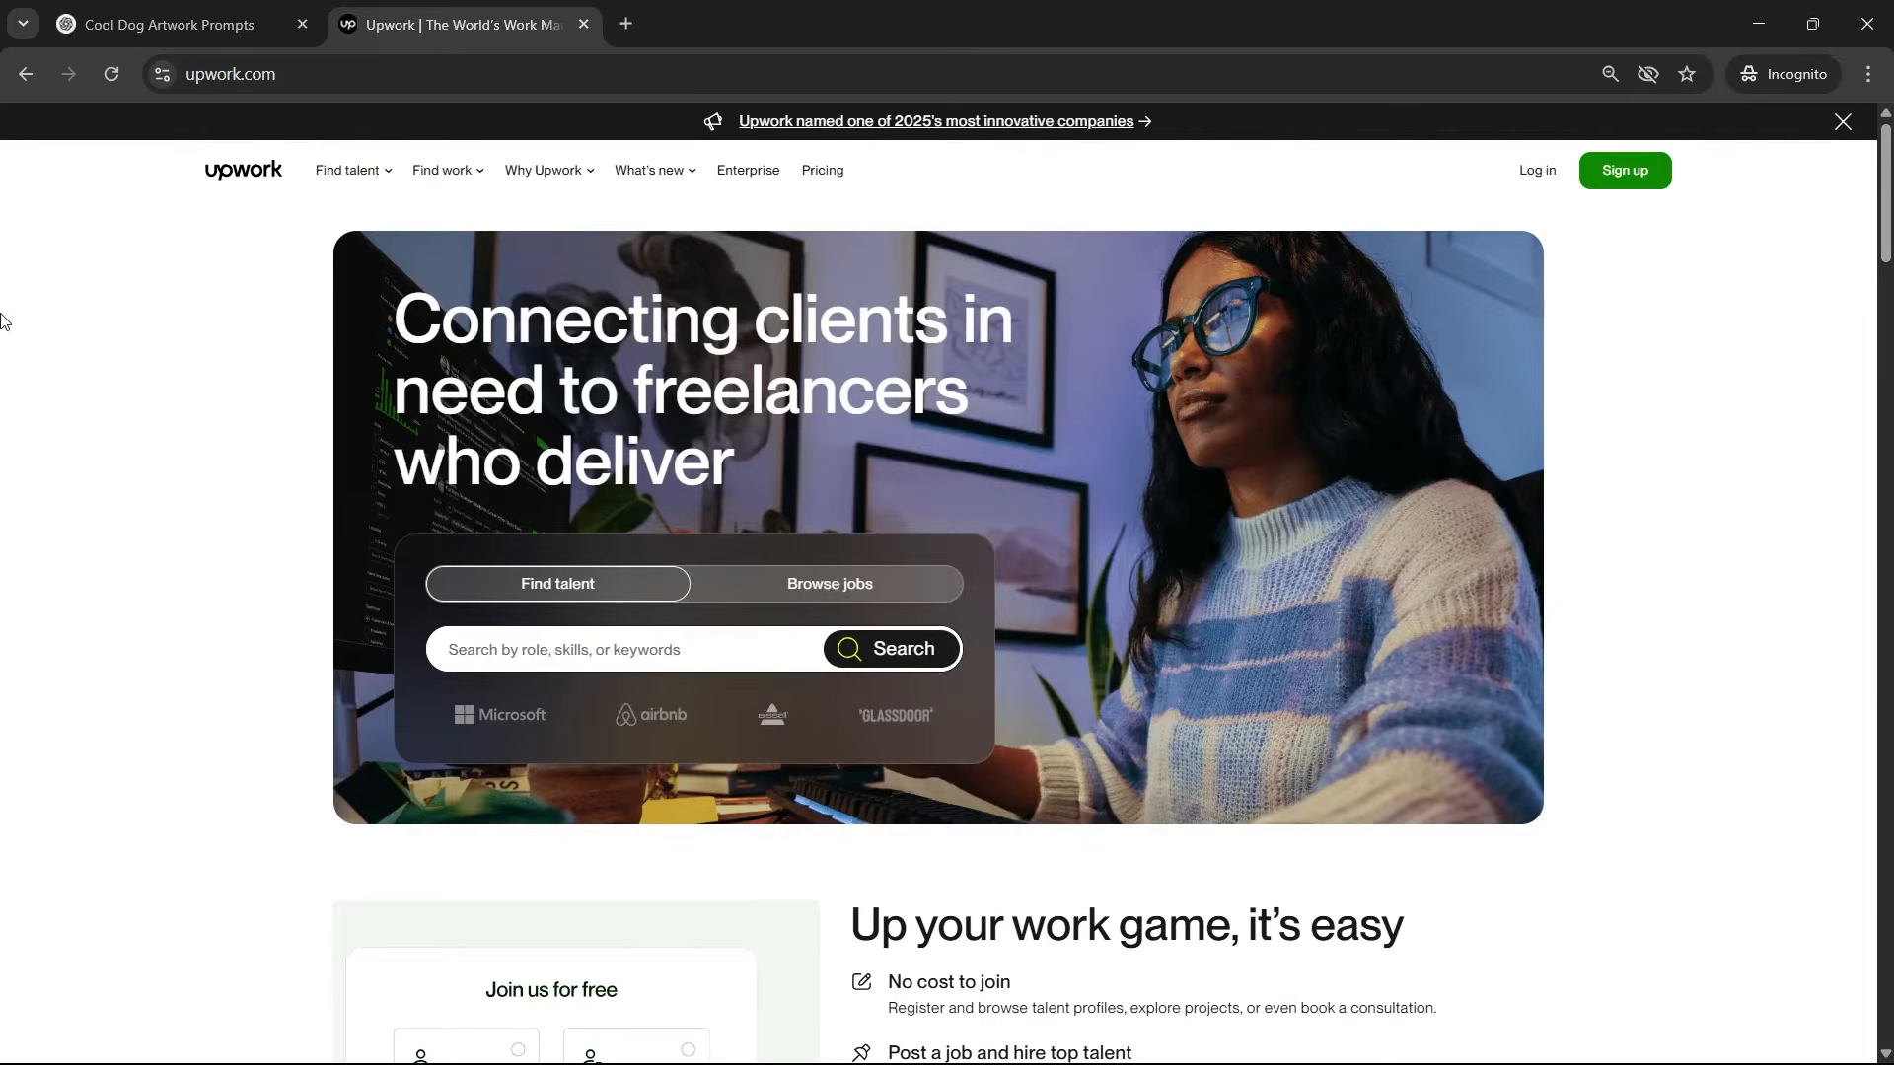
Step: Switch to Upwork and search its talent for "AI image generation"
{"action": "left_click", "coordinate": [701, 661]}
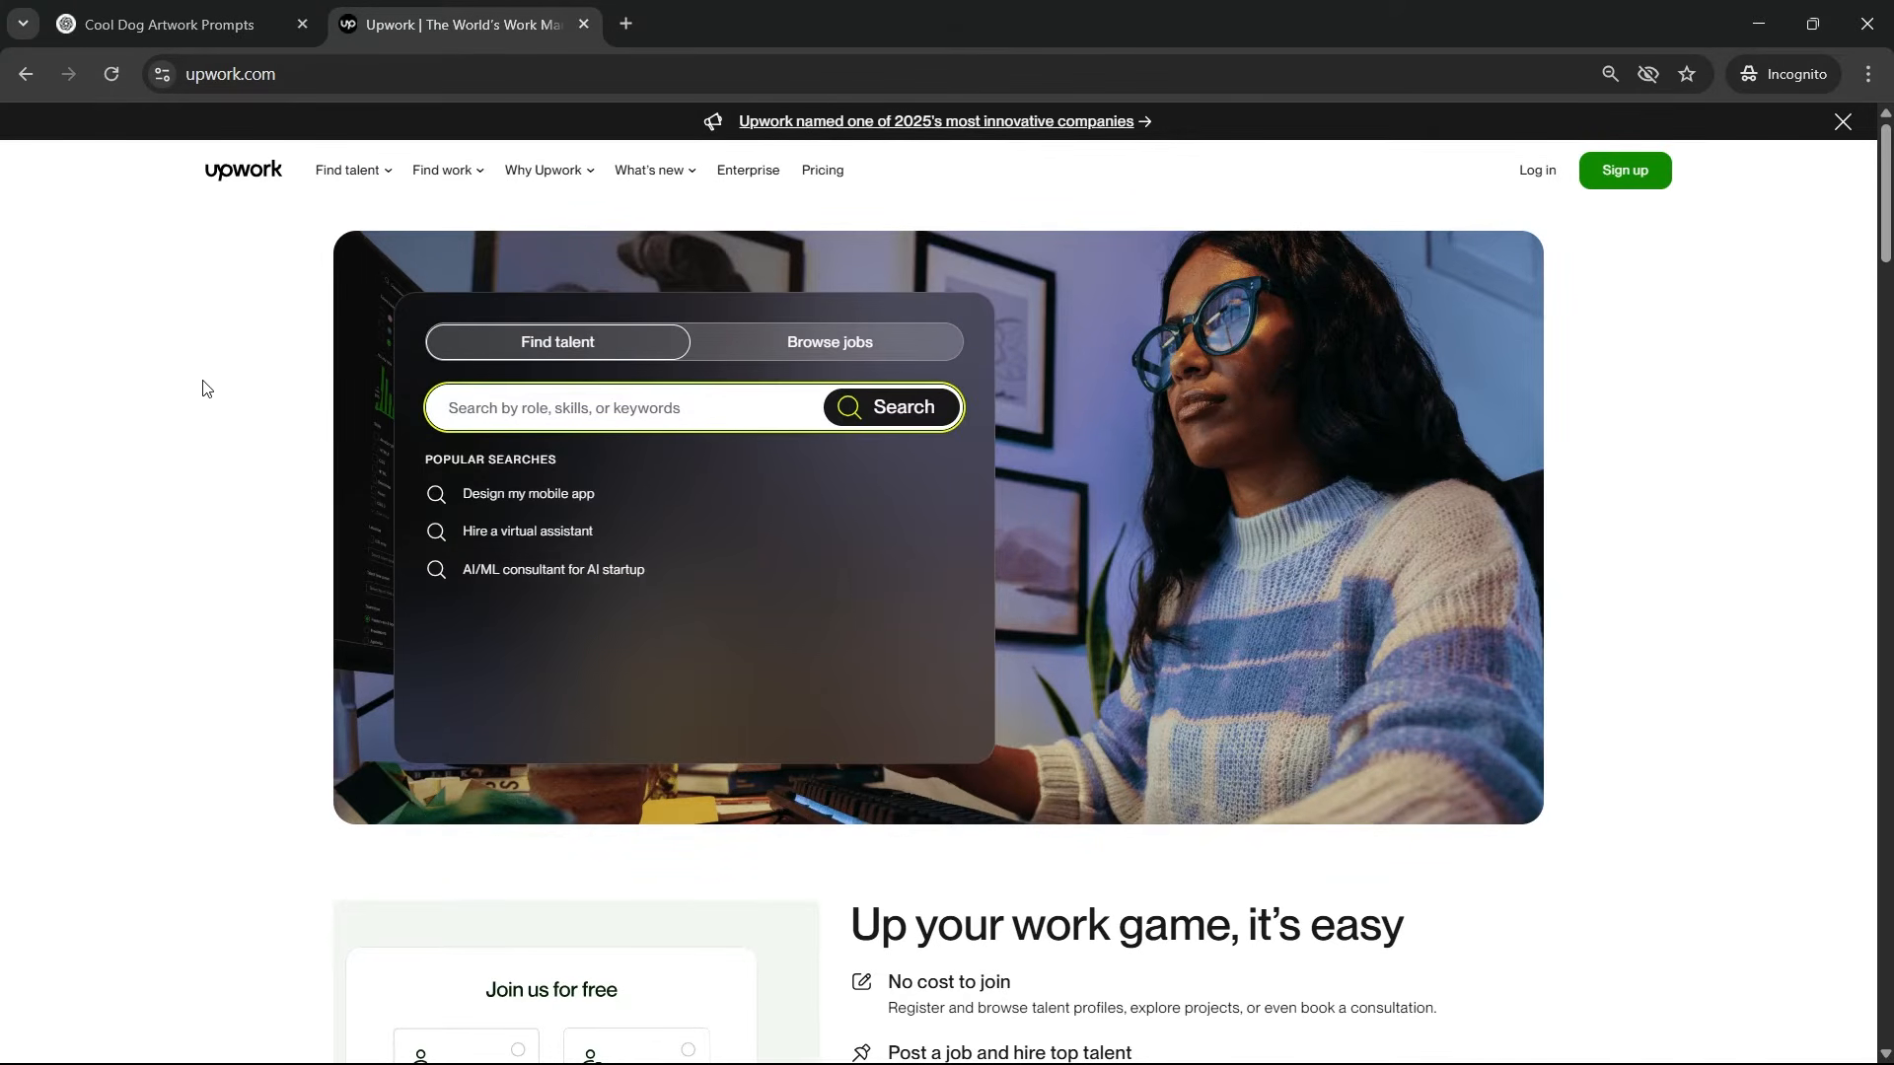
{"action": "type", "text": "AI image generation"}
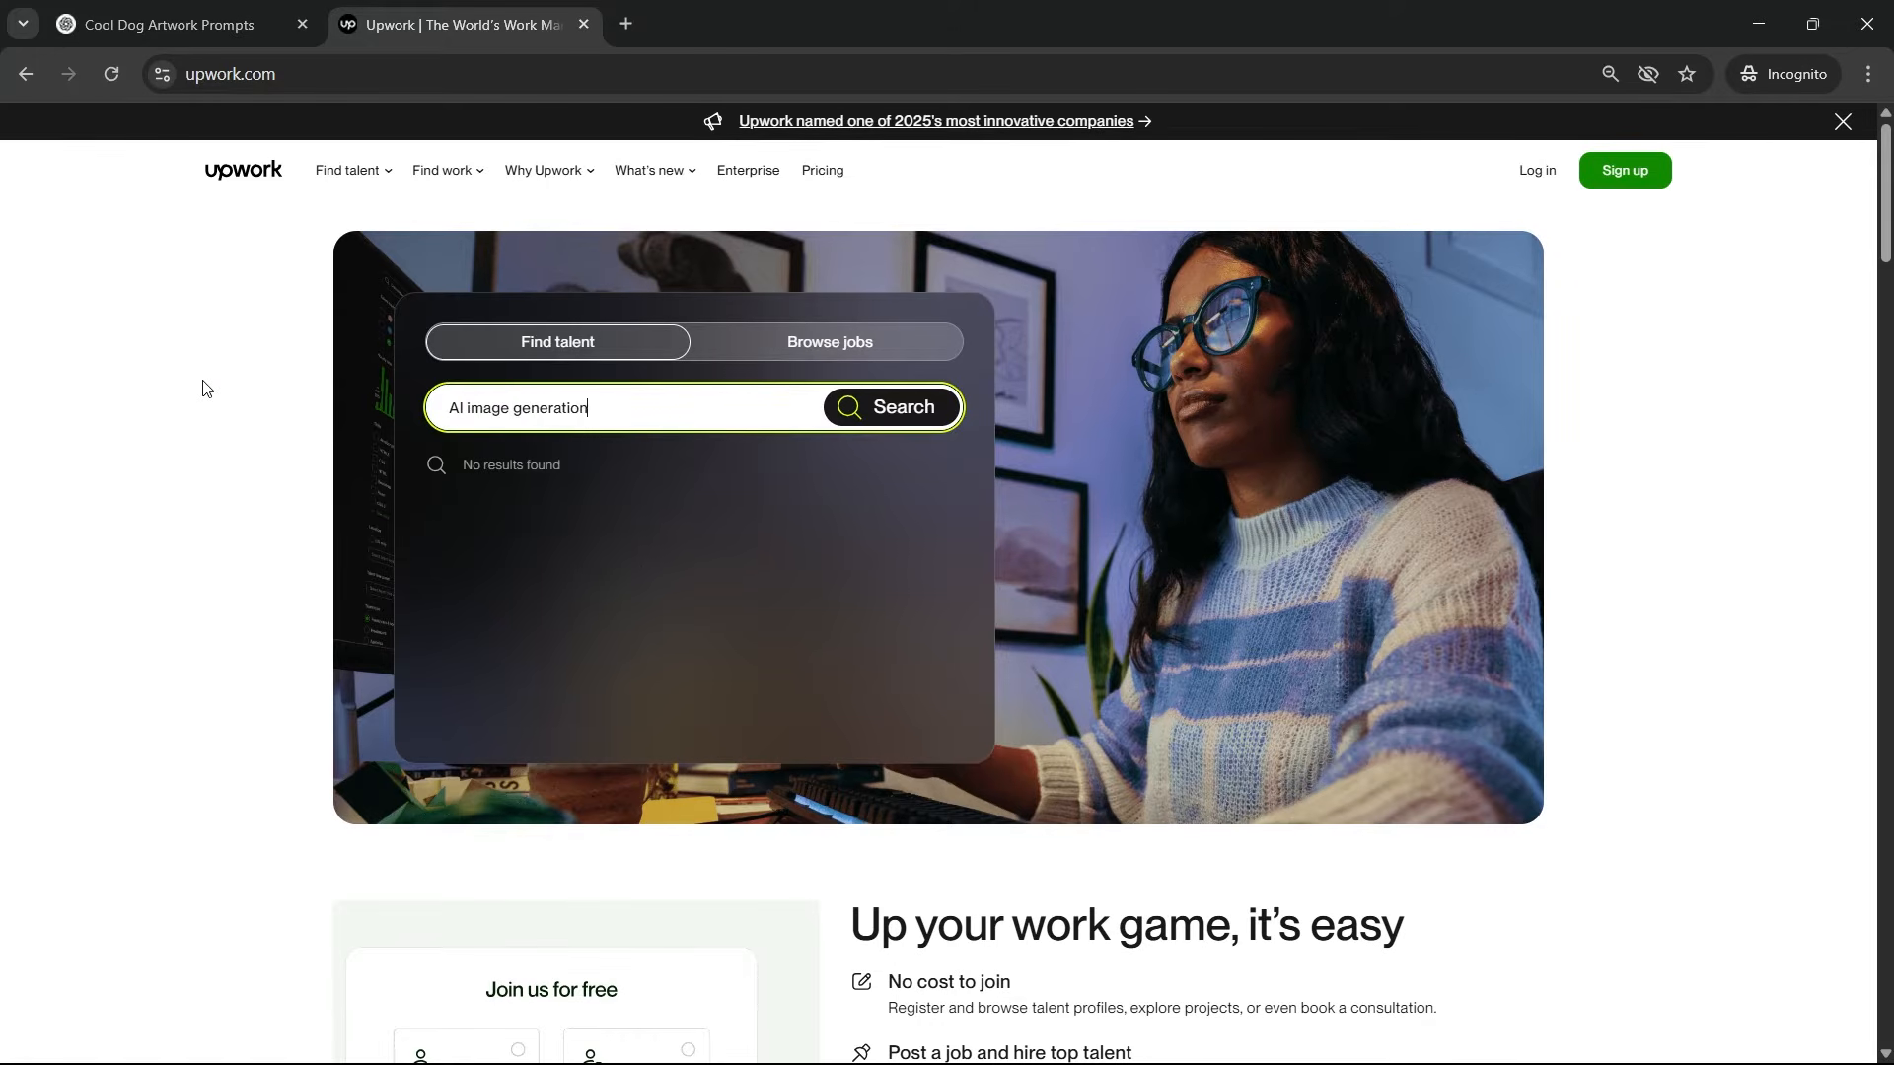
{"action": "key", "text": "Return"}
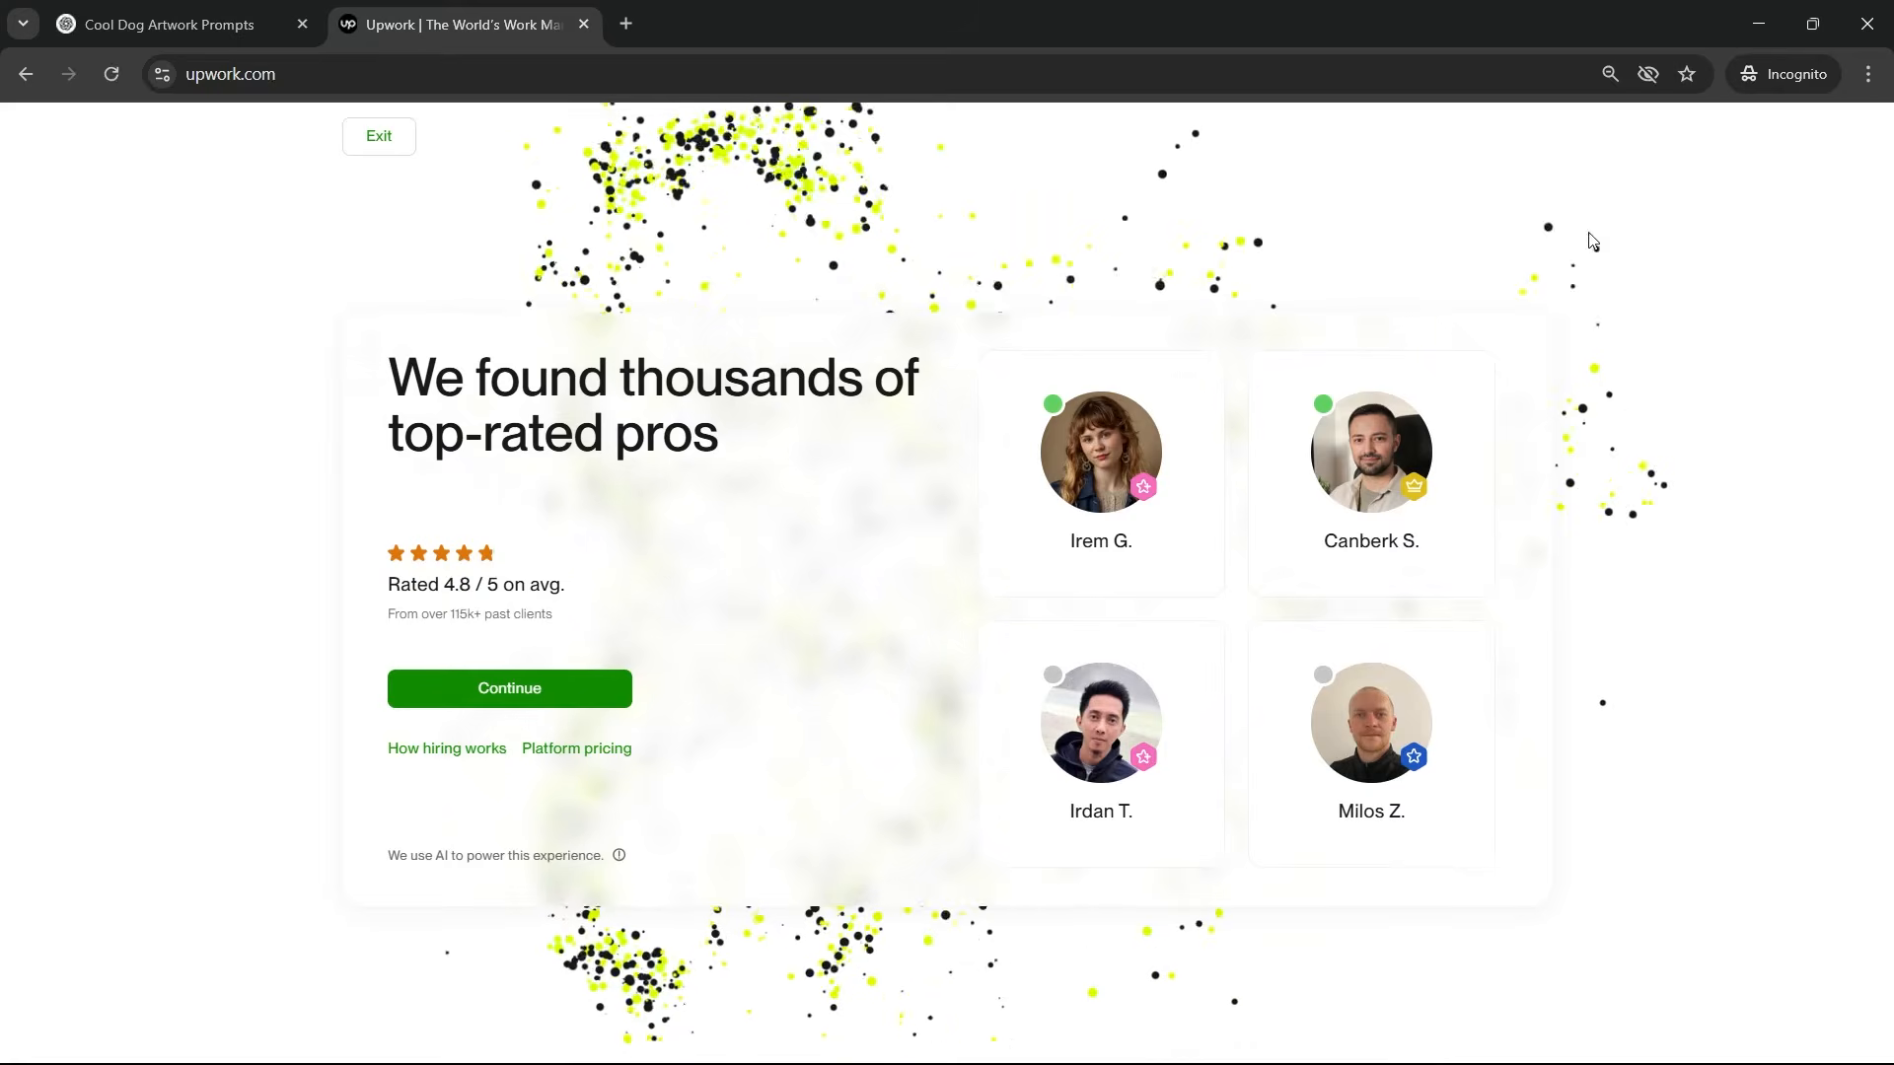
Step: Revisit the ChatGPT prompts and Upwork results, and view the Fiverr search results
{"action": "left_click", "coordinate": [197, 25]}
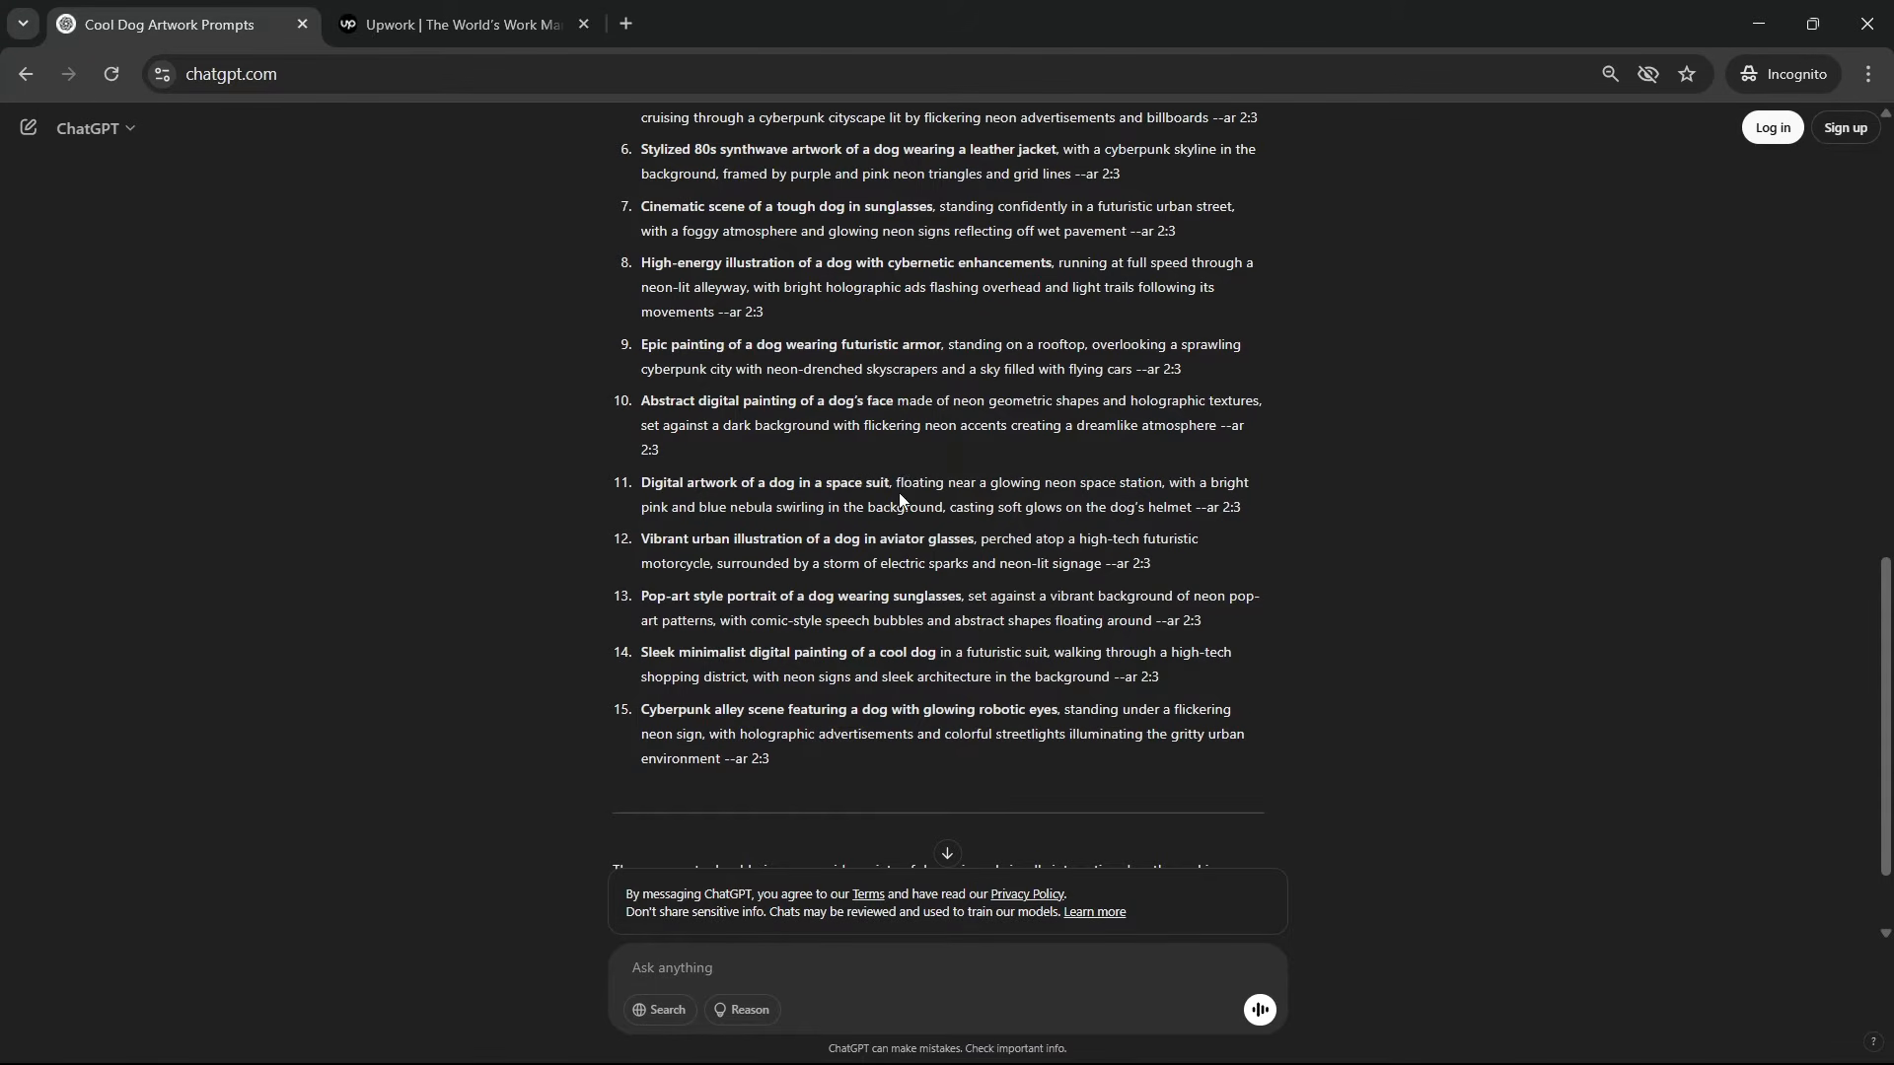
{"action": "left_click", "coordinate": [449, 24]}
{"action": "key", "text": "alt+Tab"}
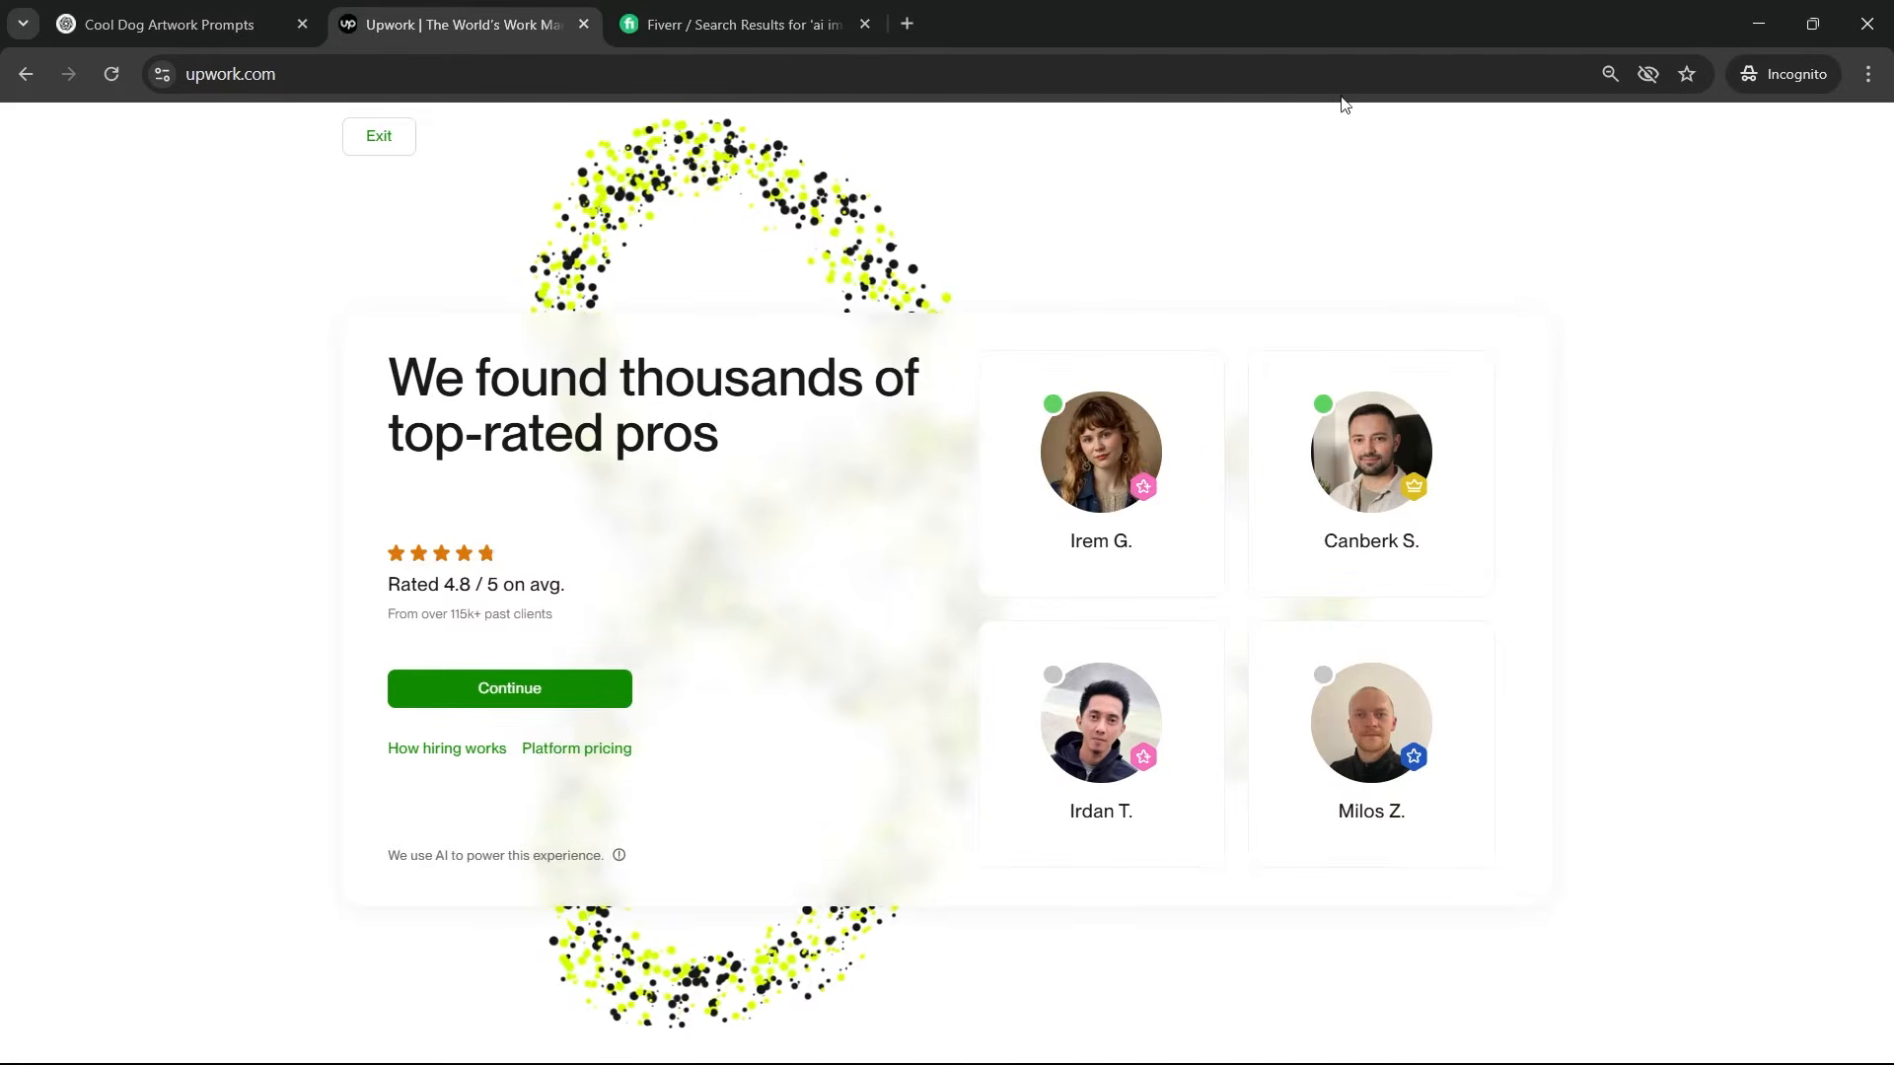
{"action": "left_click", "coordinate": [656, 8]}
{"action": "scroll", "coordinate": [34, 373], "scroll_direction": "up", "scroll_amount": 1}
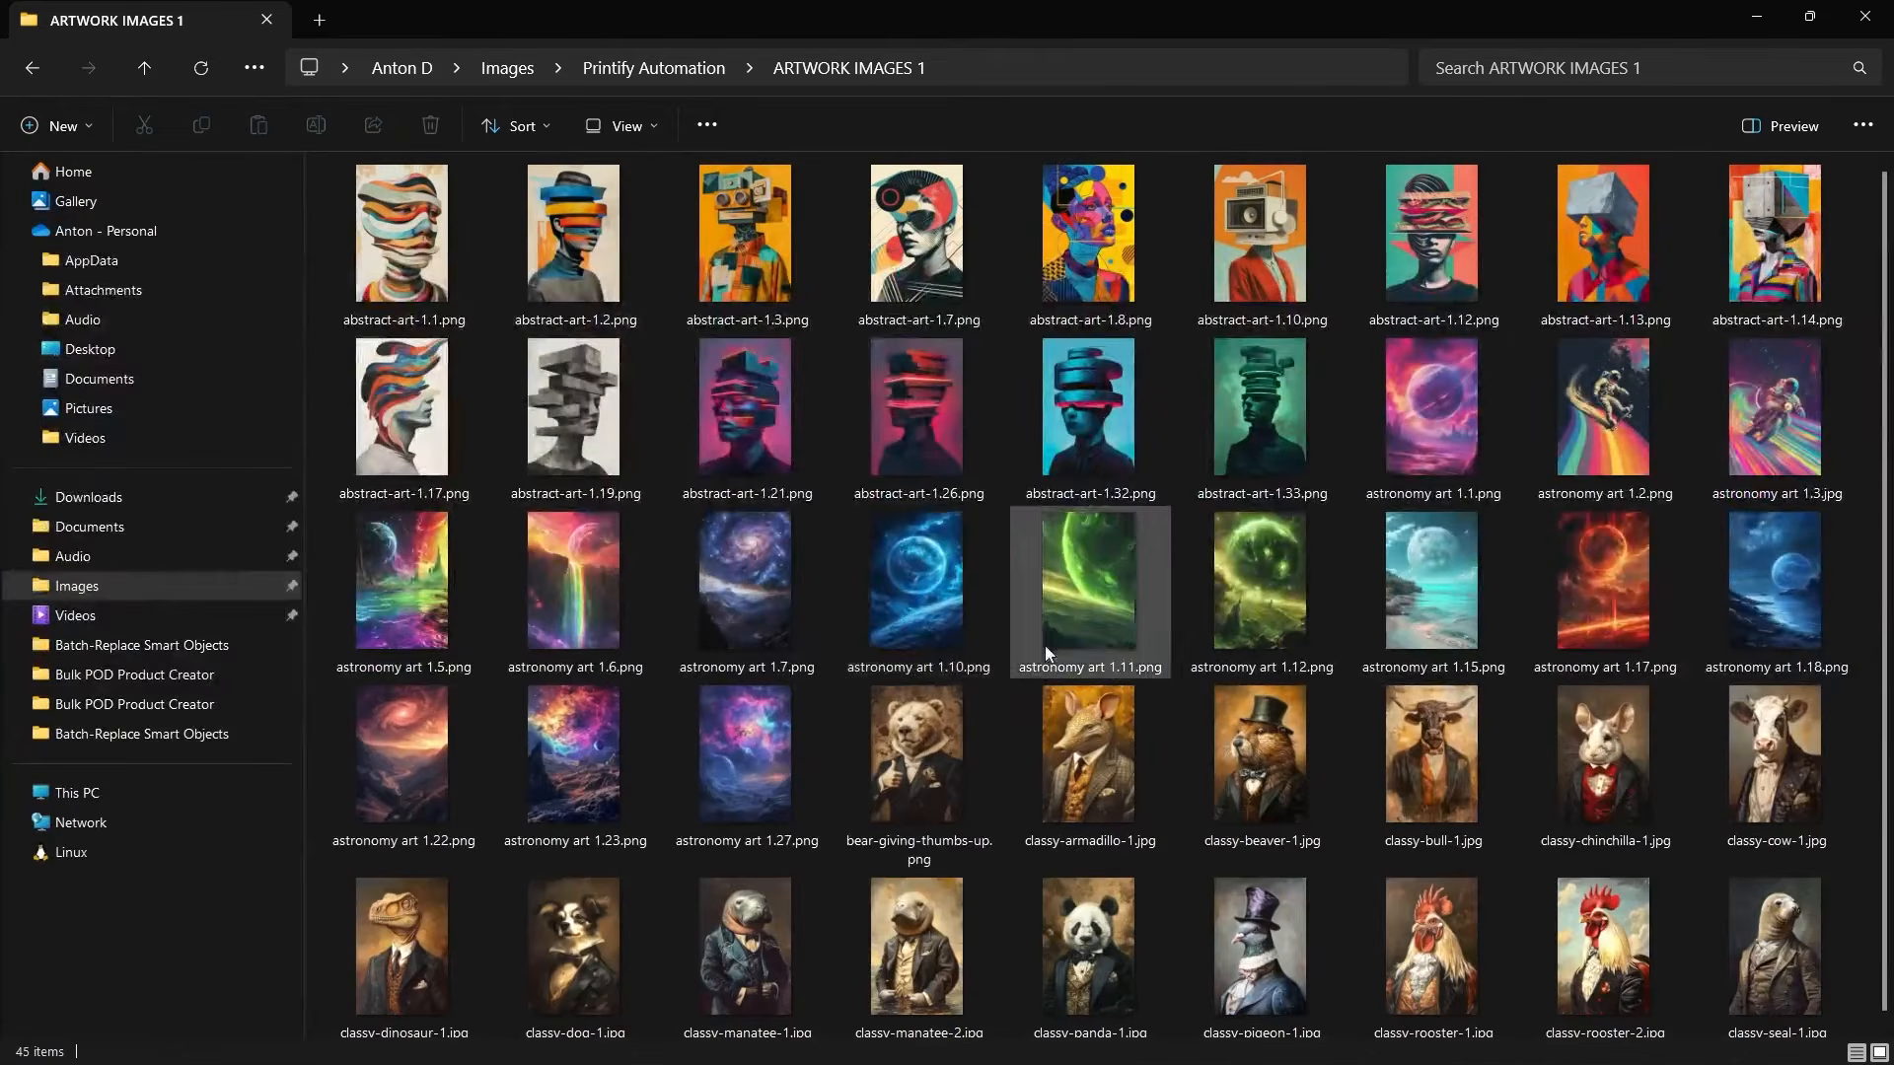
Step: Open astronomy art 1.10.png from the ARTWORK IMAGES 1 folder and page through the neighbouring astronomy artworks
{"action": "double_click", "coordinate": [896, 624]}
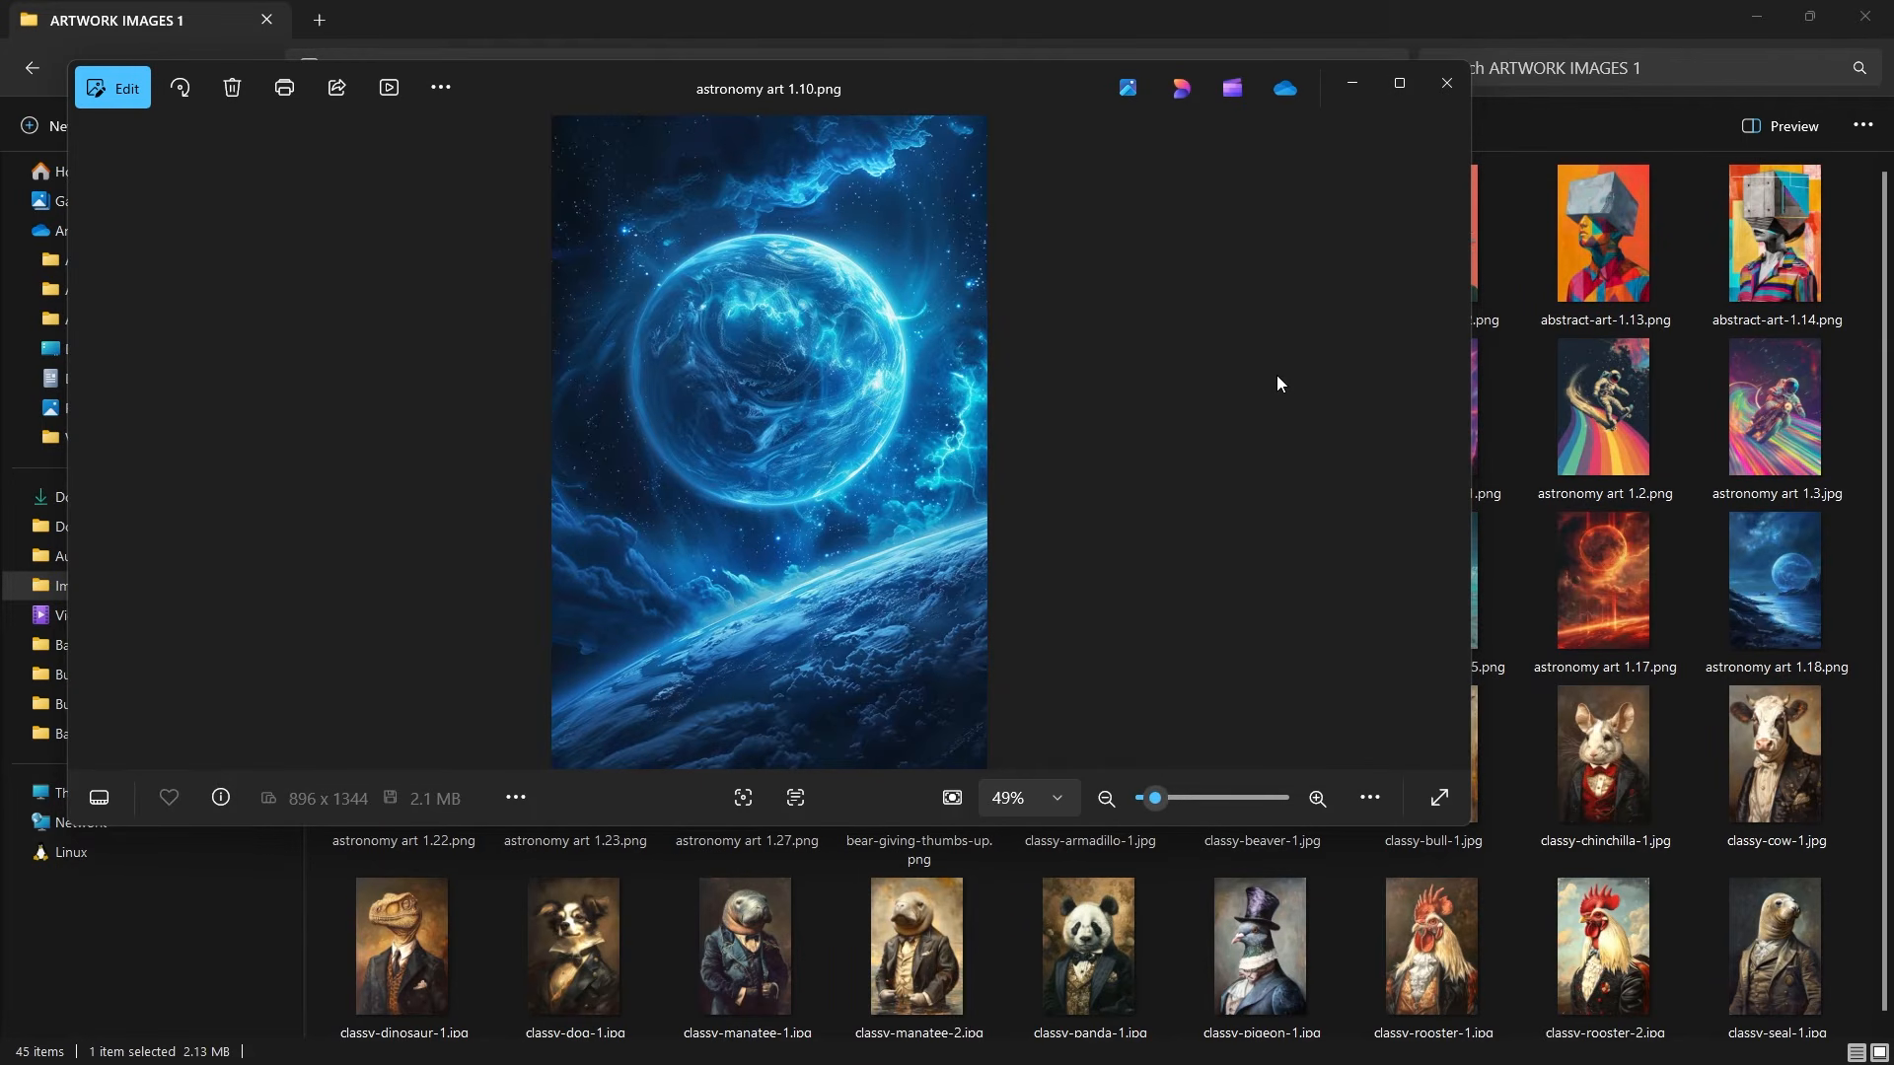
{"action": "key", "text": "Right"}
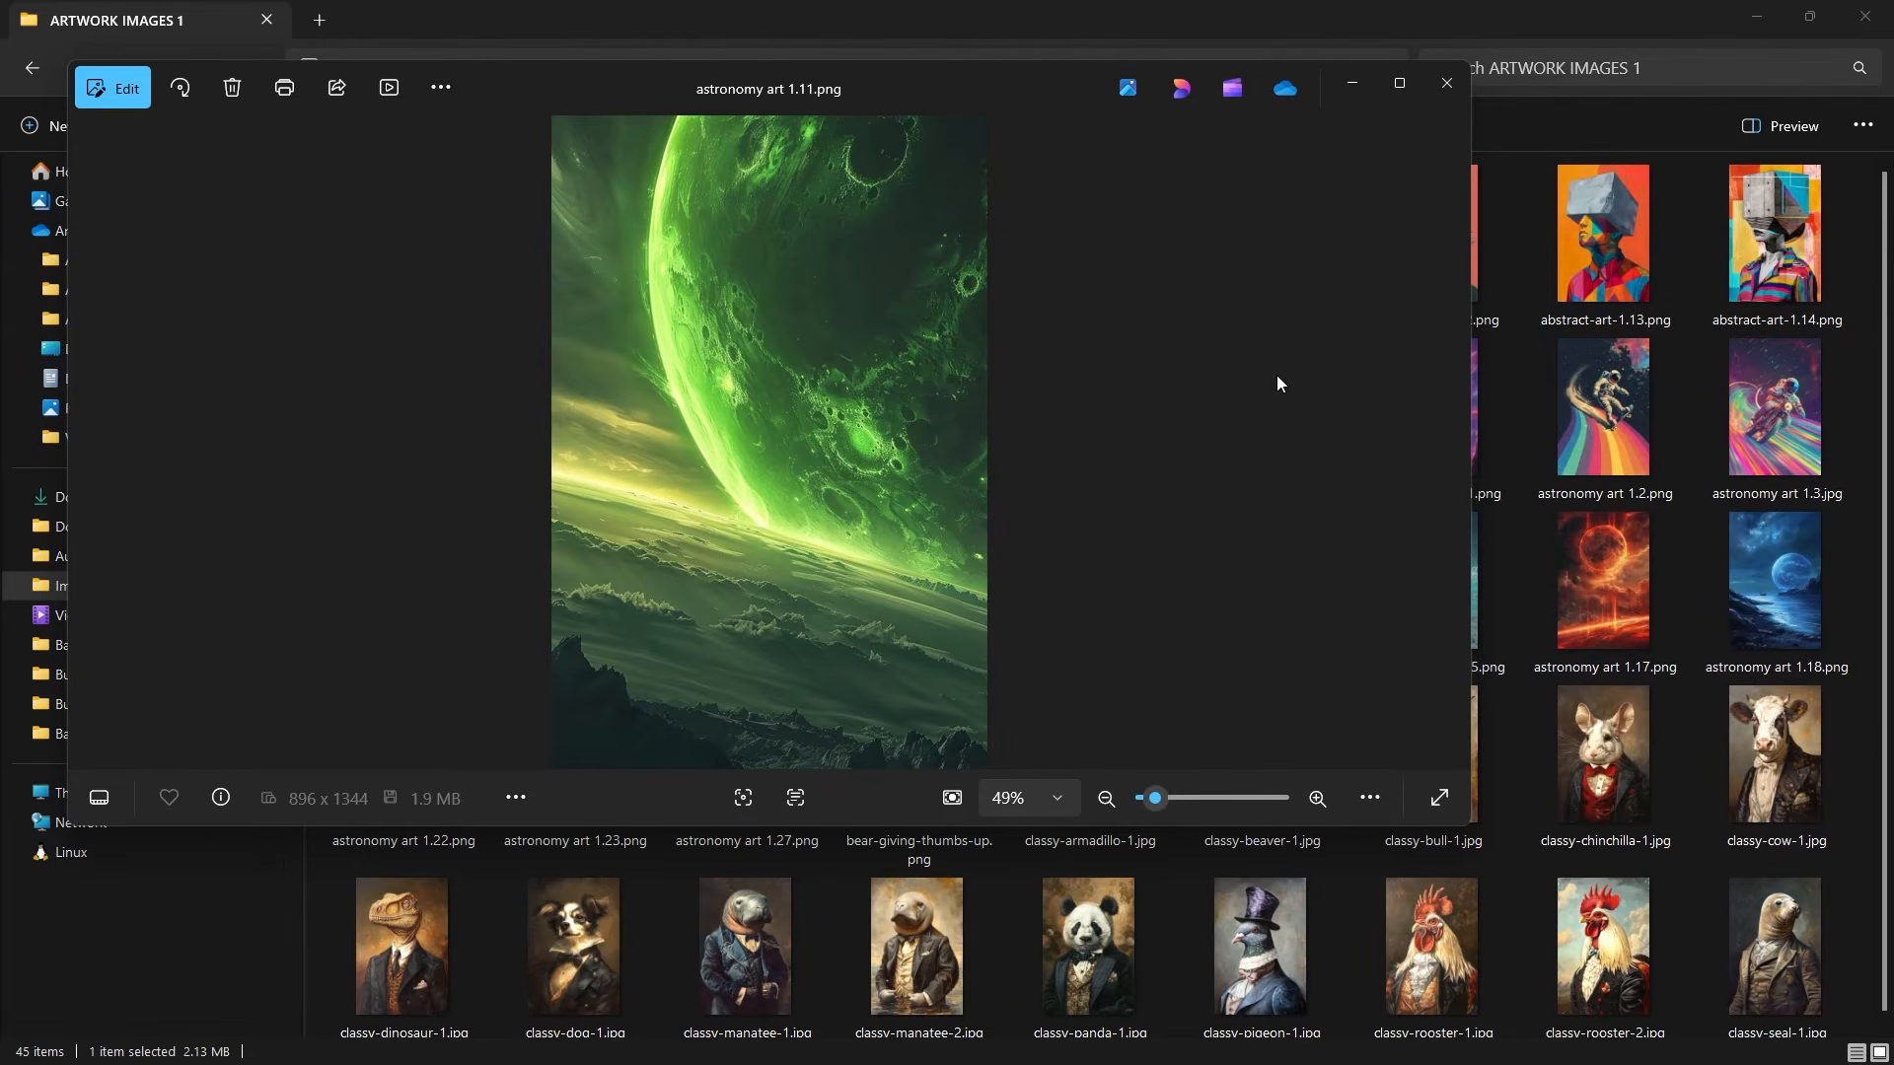
{"action": "key", "text": "Left"}
{"action": "key", "text": "Right"}
{"action": "key", "text": "Right"}
{"action": "key", "text": "Right"}
{"action": "key", "text": "Left"}
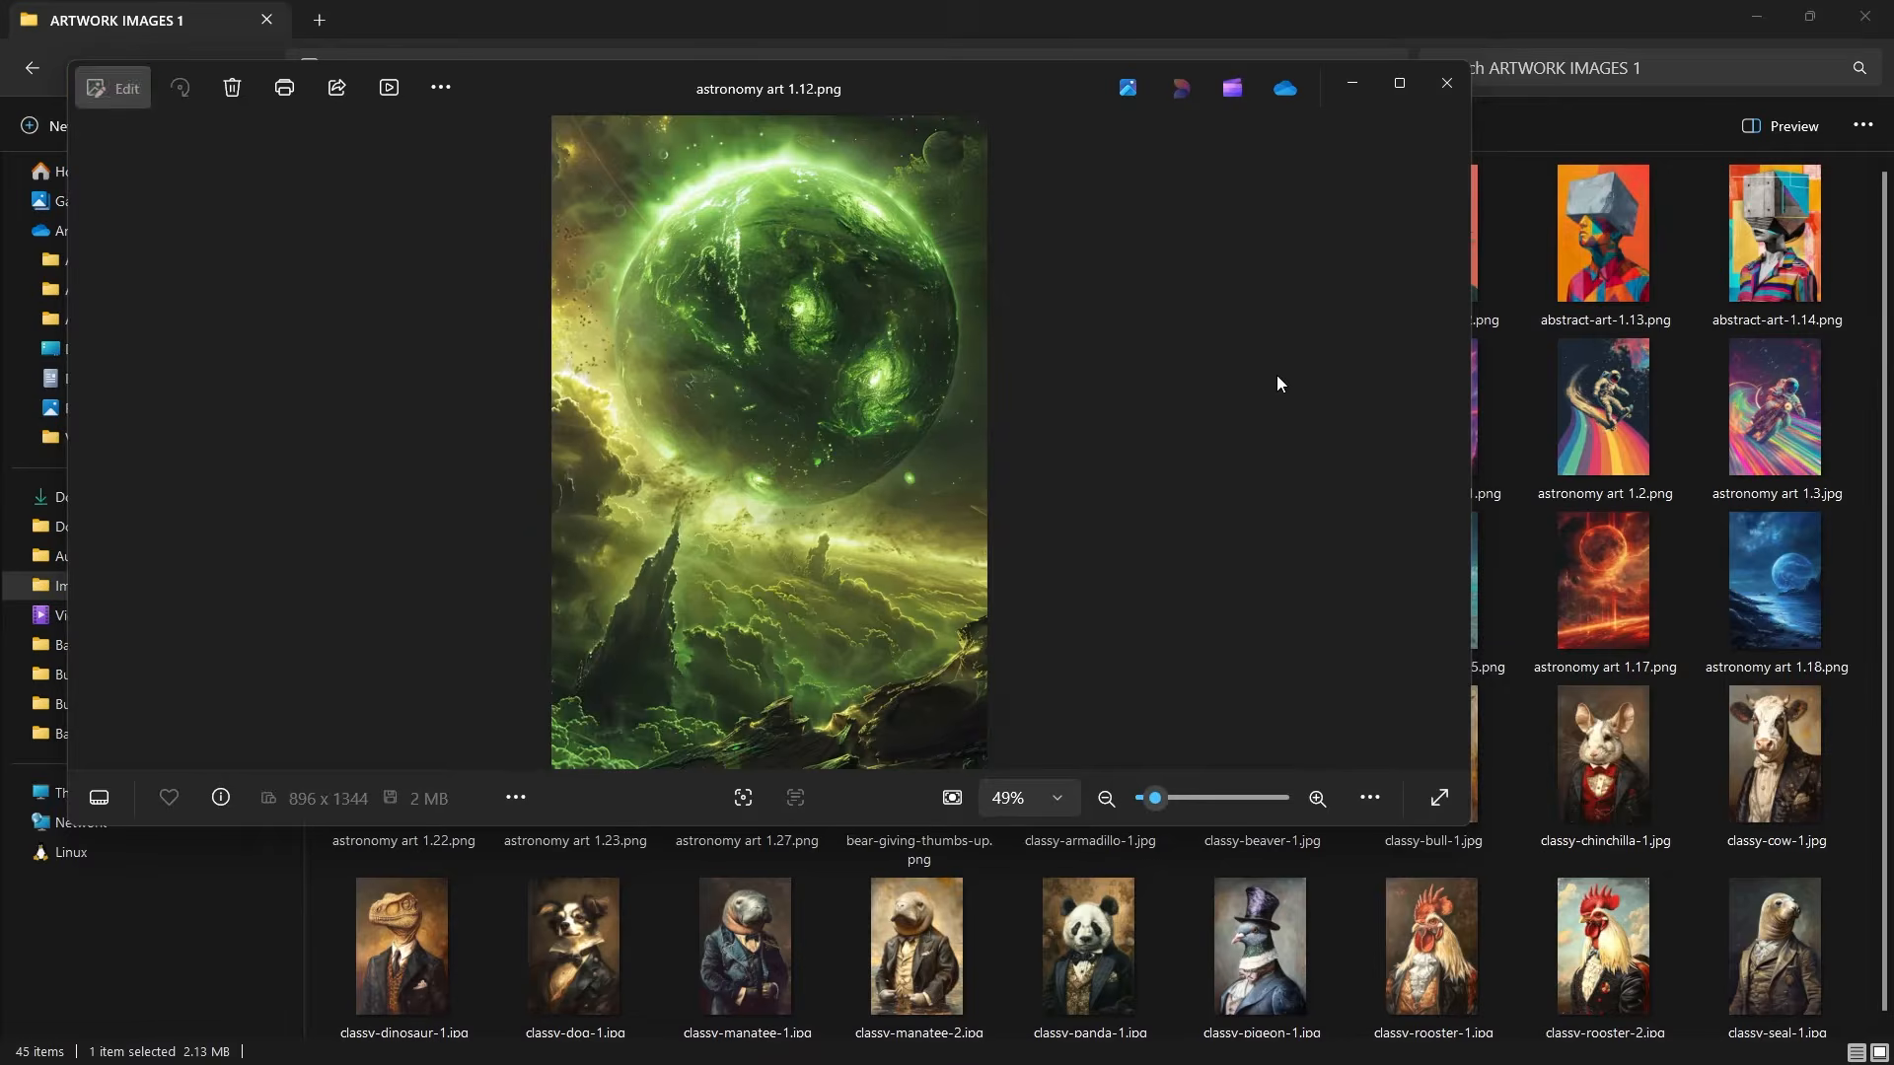
{"action": "key", "text": "Right"}
{"action": "key", "text": "Right"}
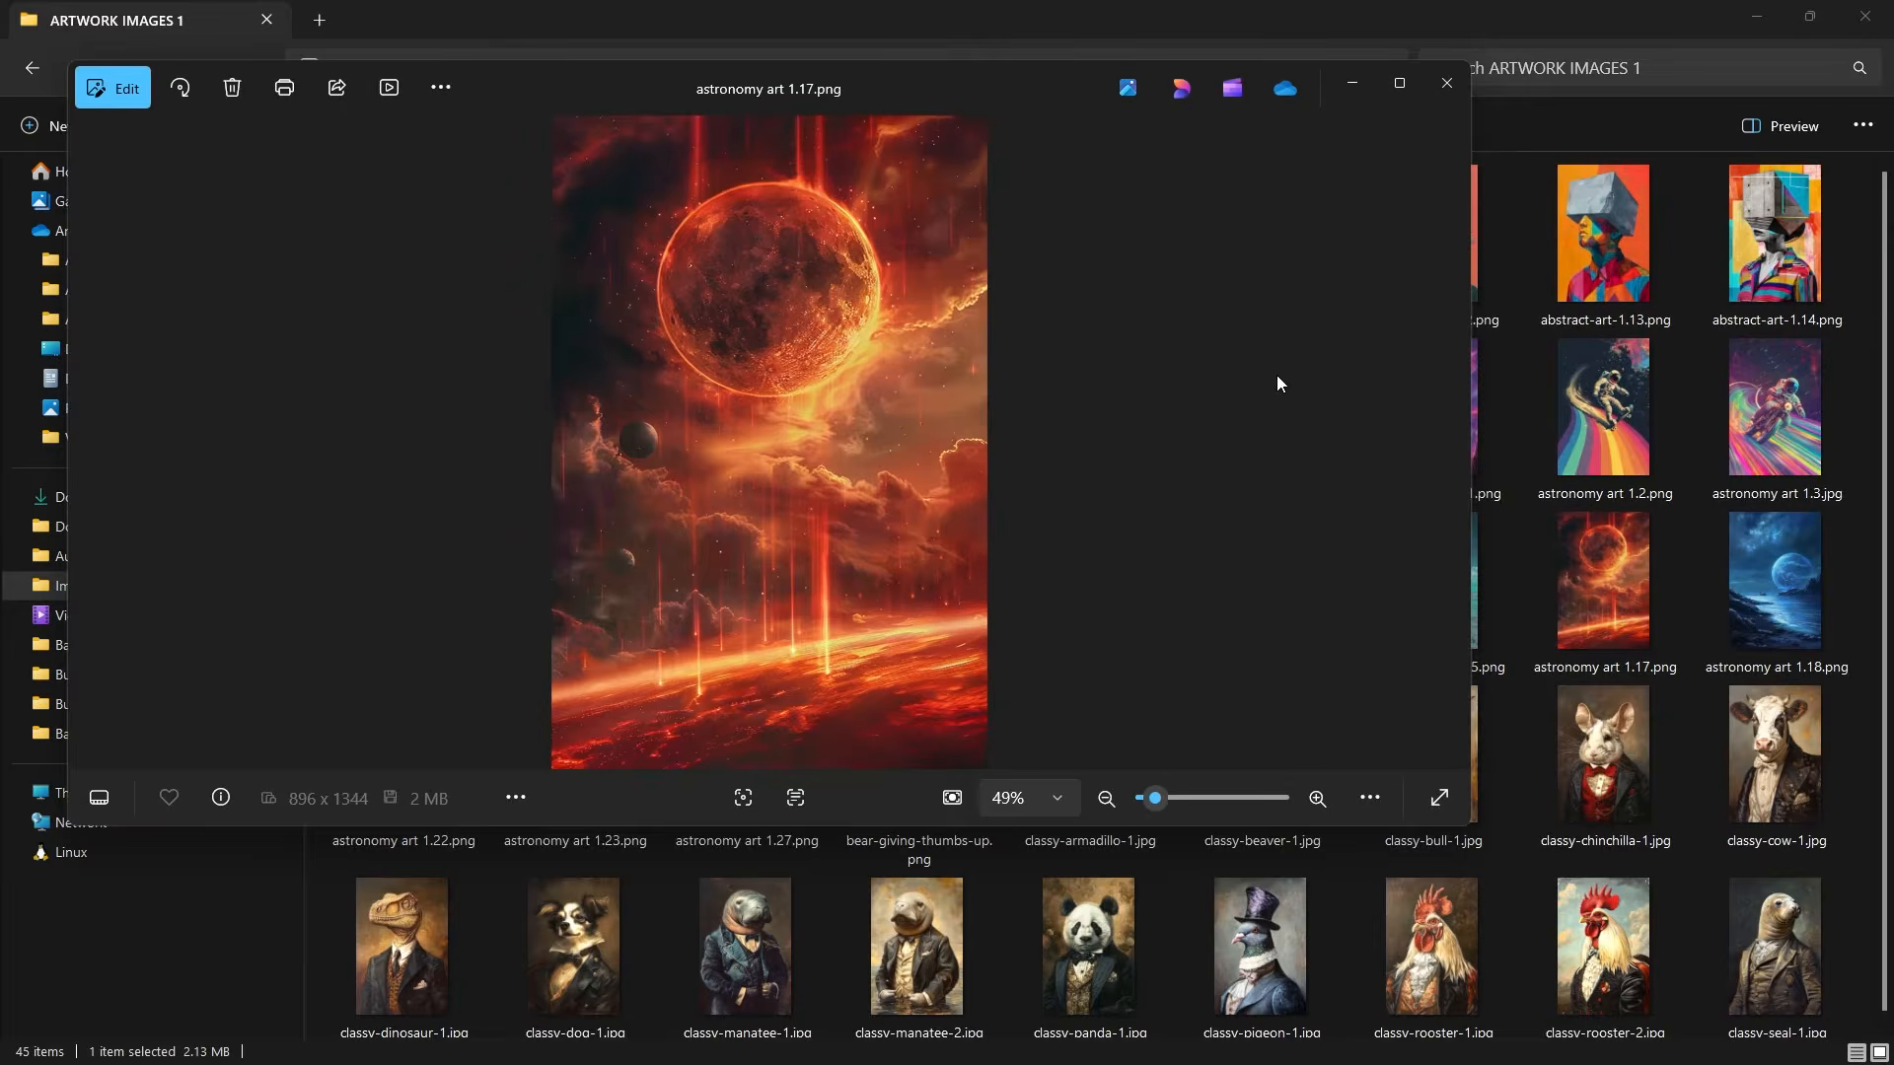
{"action": "key", "text": "Right"}
{"action": "key", "text": "Right"}
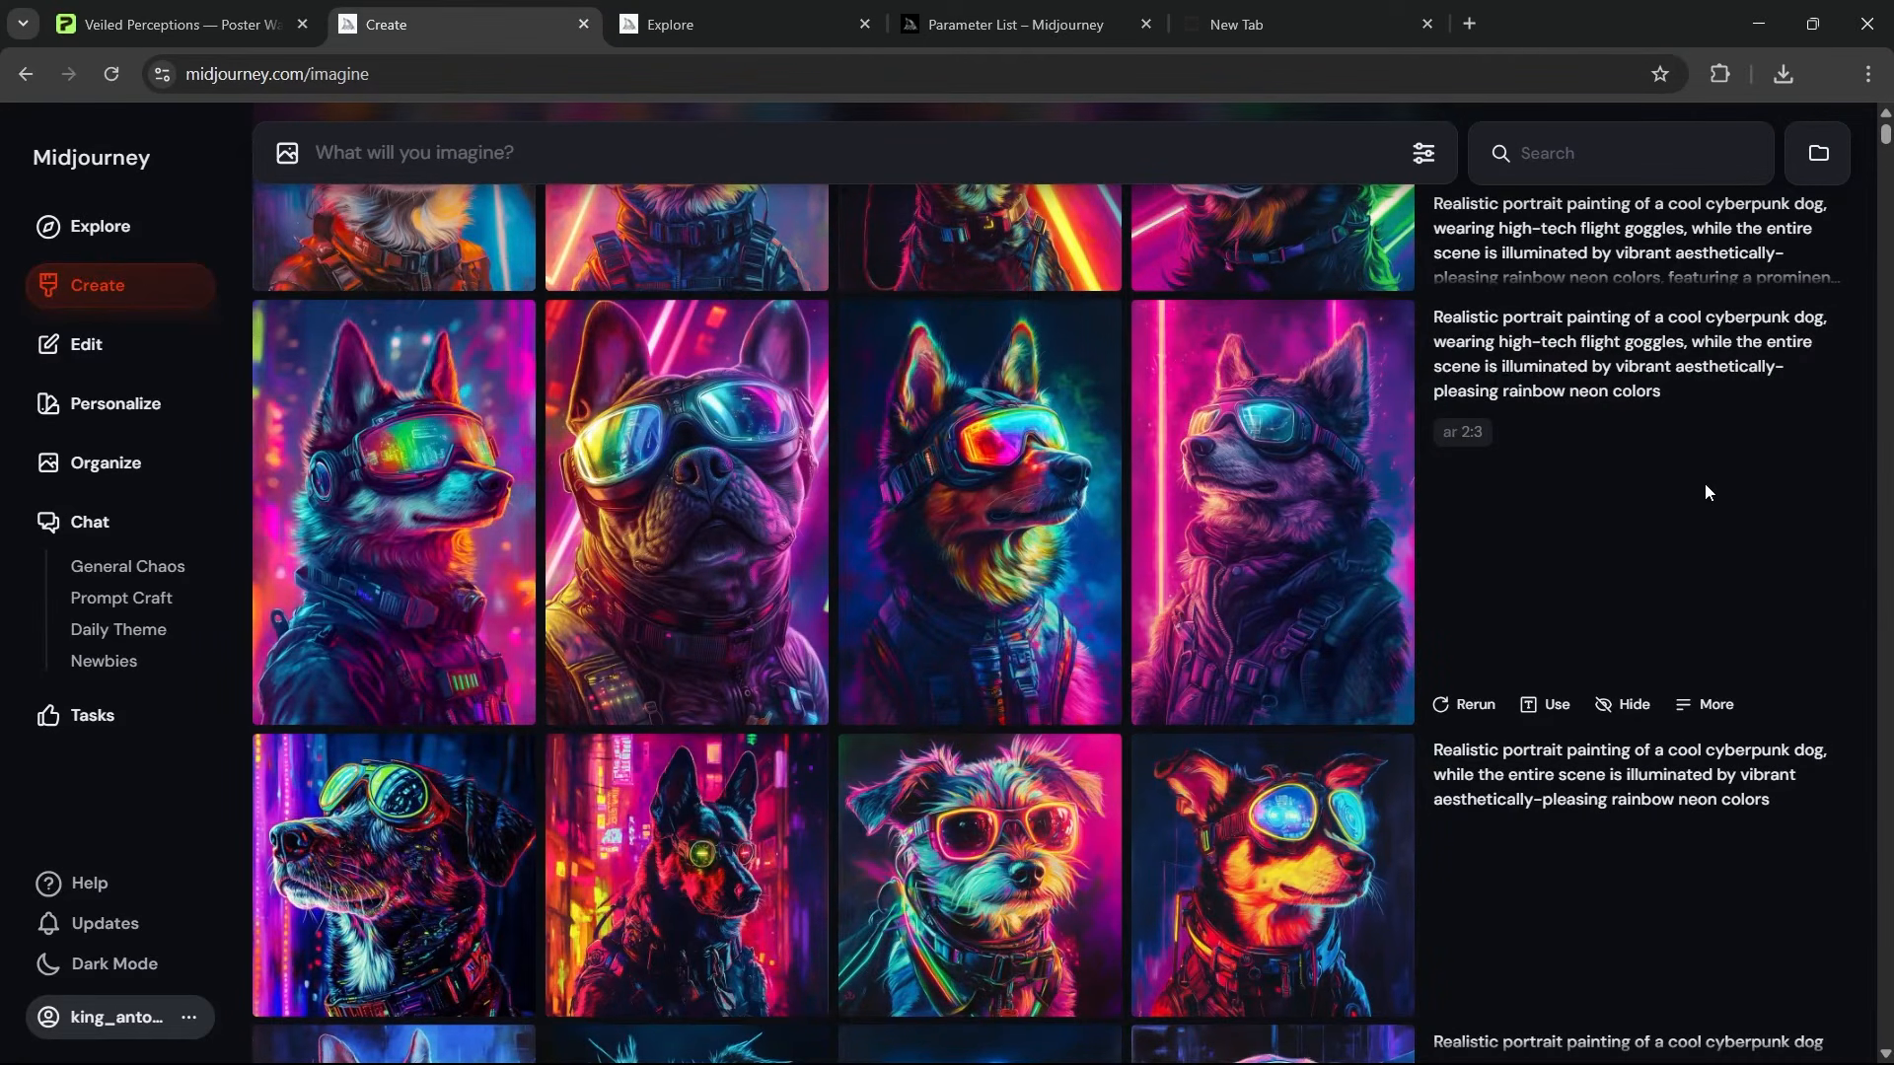
Step: Return to the ARTWORK IMAGES 1 folder and browse the artwork with enlarged thumbnails
{"action": "key", "text": "alt+Tab"}
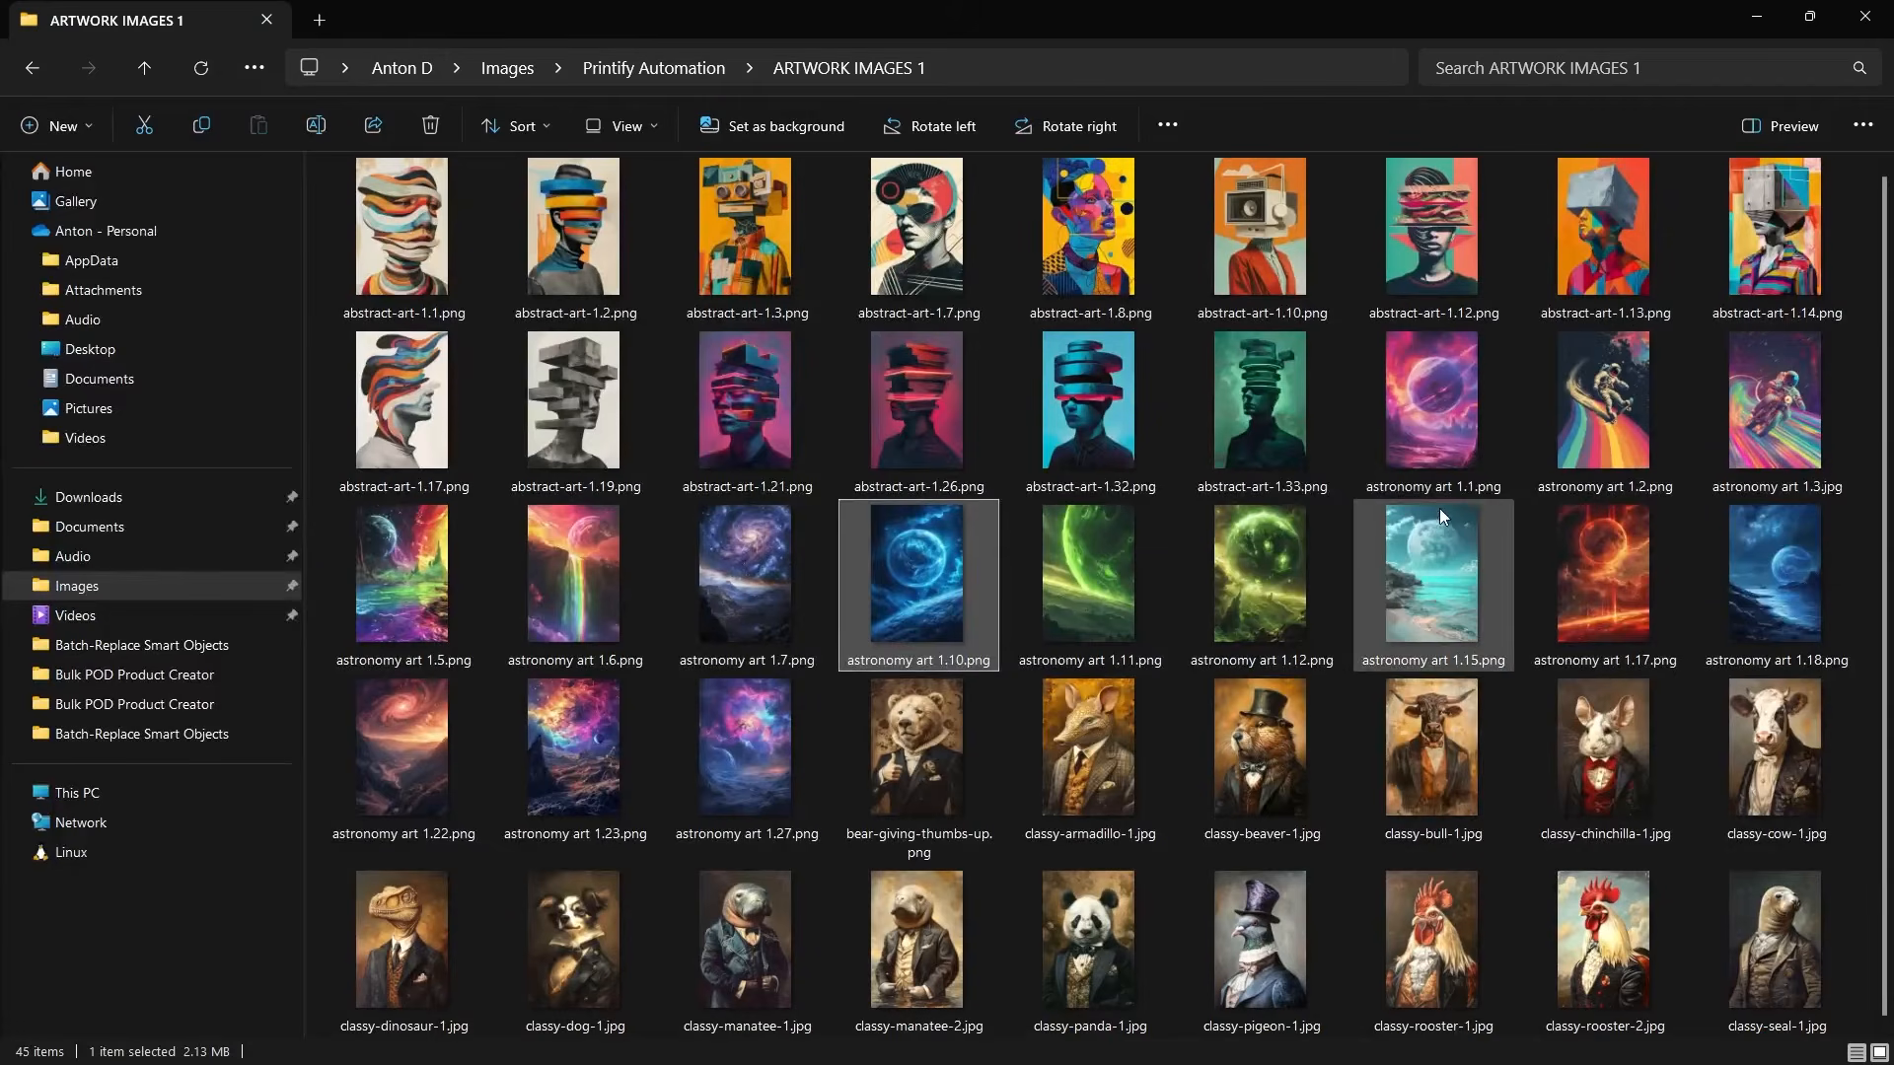
{"action": "scroll", "coordinate": [898, 464], "scroll_direction": "up", "scroll_amount": 4}
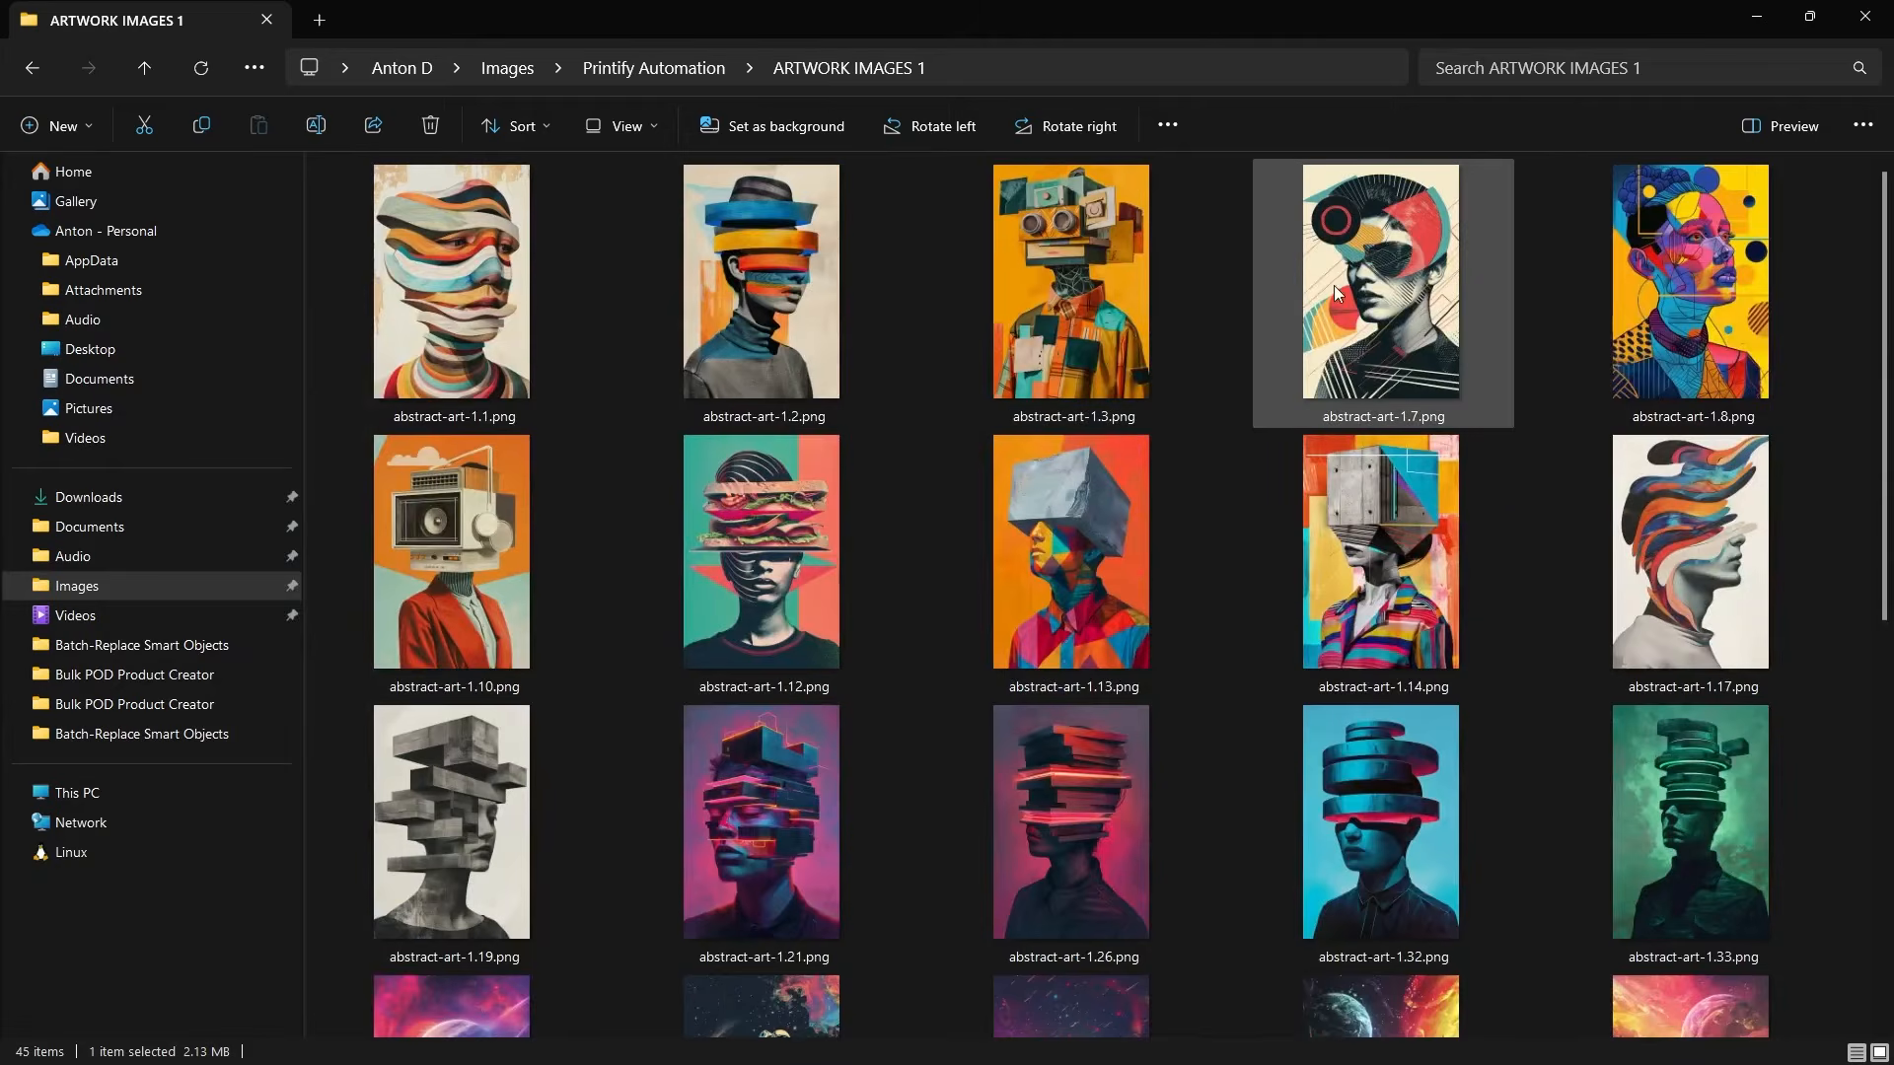
{"action": "scroll", "coordinate": [1340, 276], "scroll_direction": "down", "scroll_amount": 5}
Step: Switch to Printify's Canvas Gallery Wraps editor and upload abstract-art-1.7.png as the design
{"action": "key", "text": "alt+Tab"}
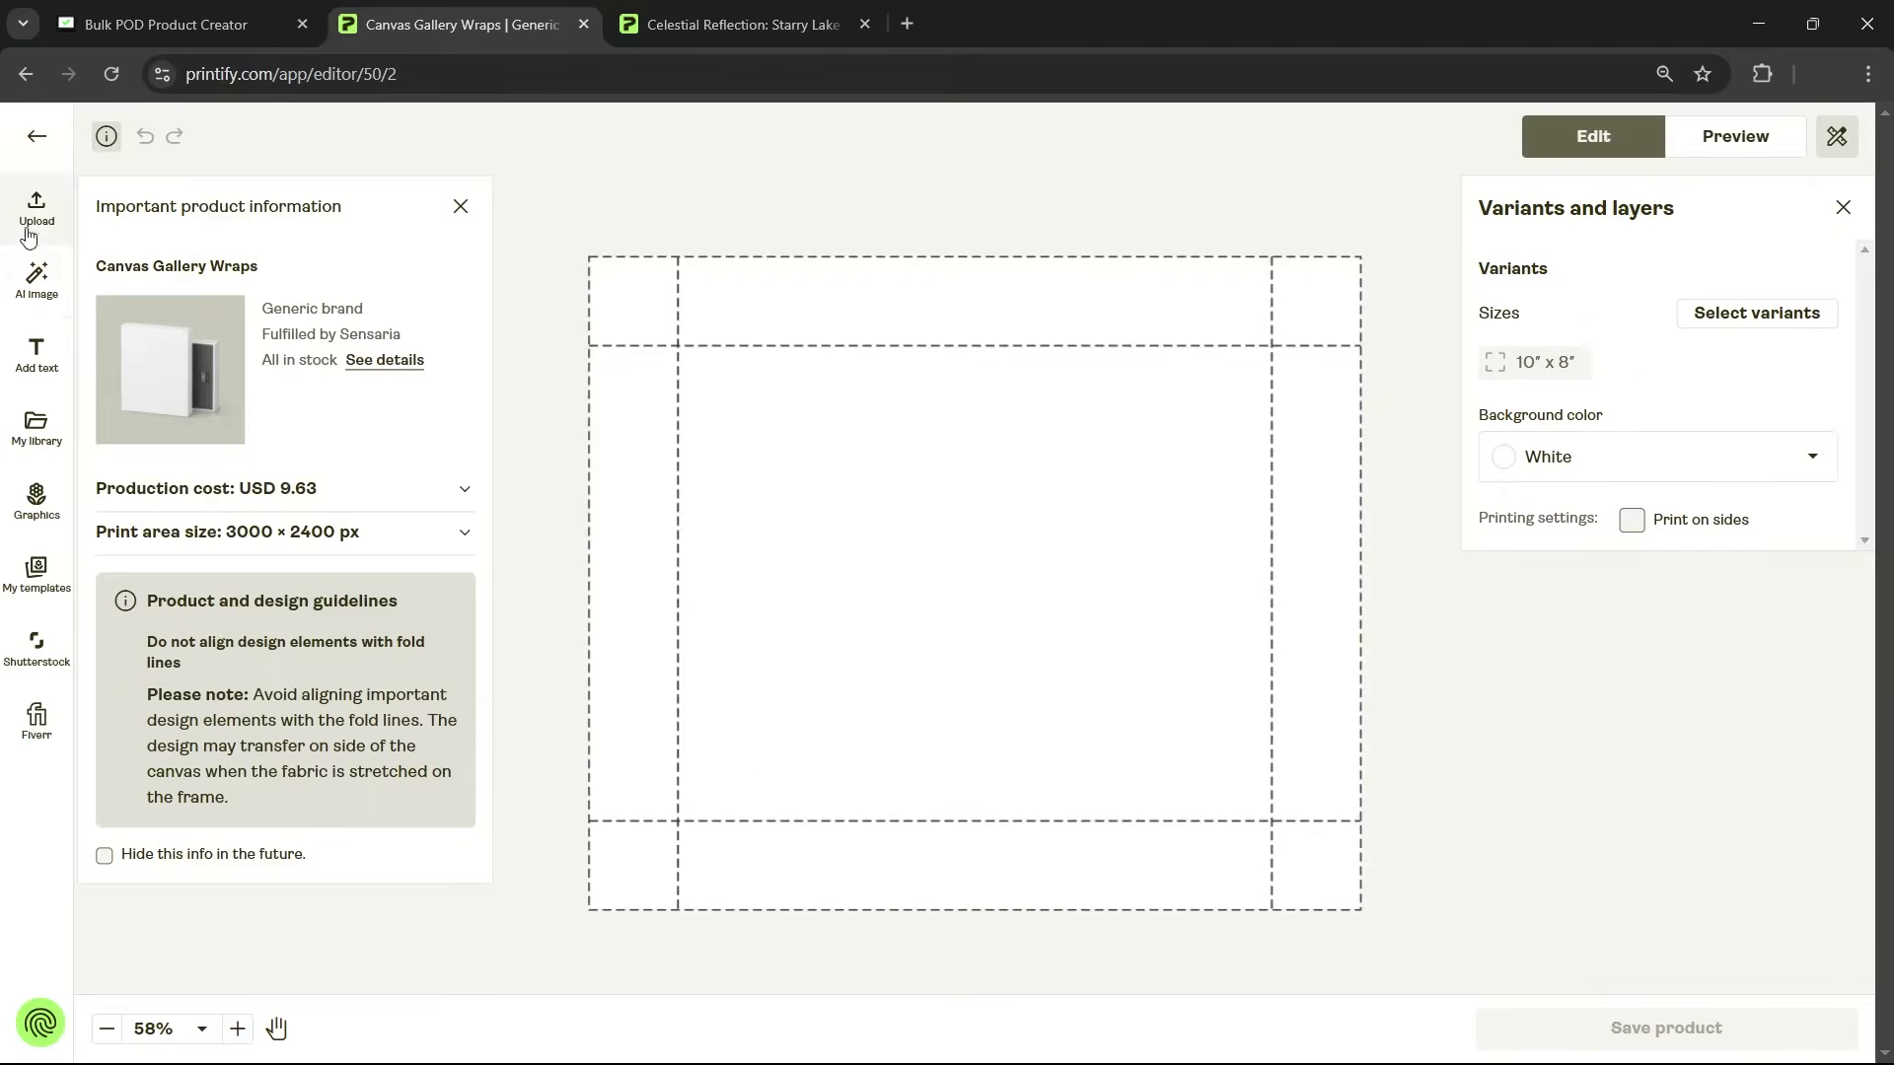
{"action": "left_click", "coordinate": [36, 207]}
{"action": "left_click", "coordinate": [229, 290]}
{"action": "double_click", "coordinate": [370, 208]}
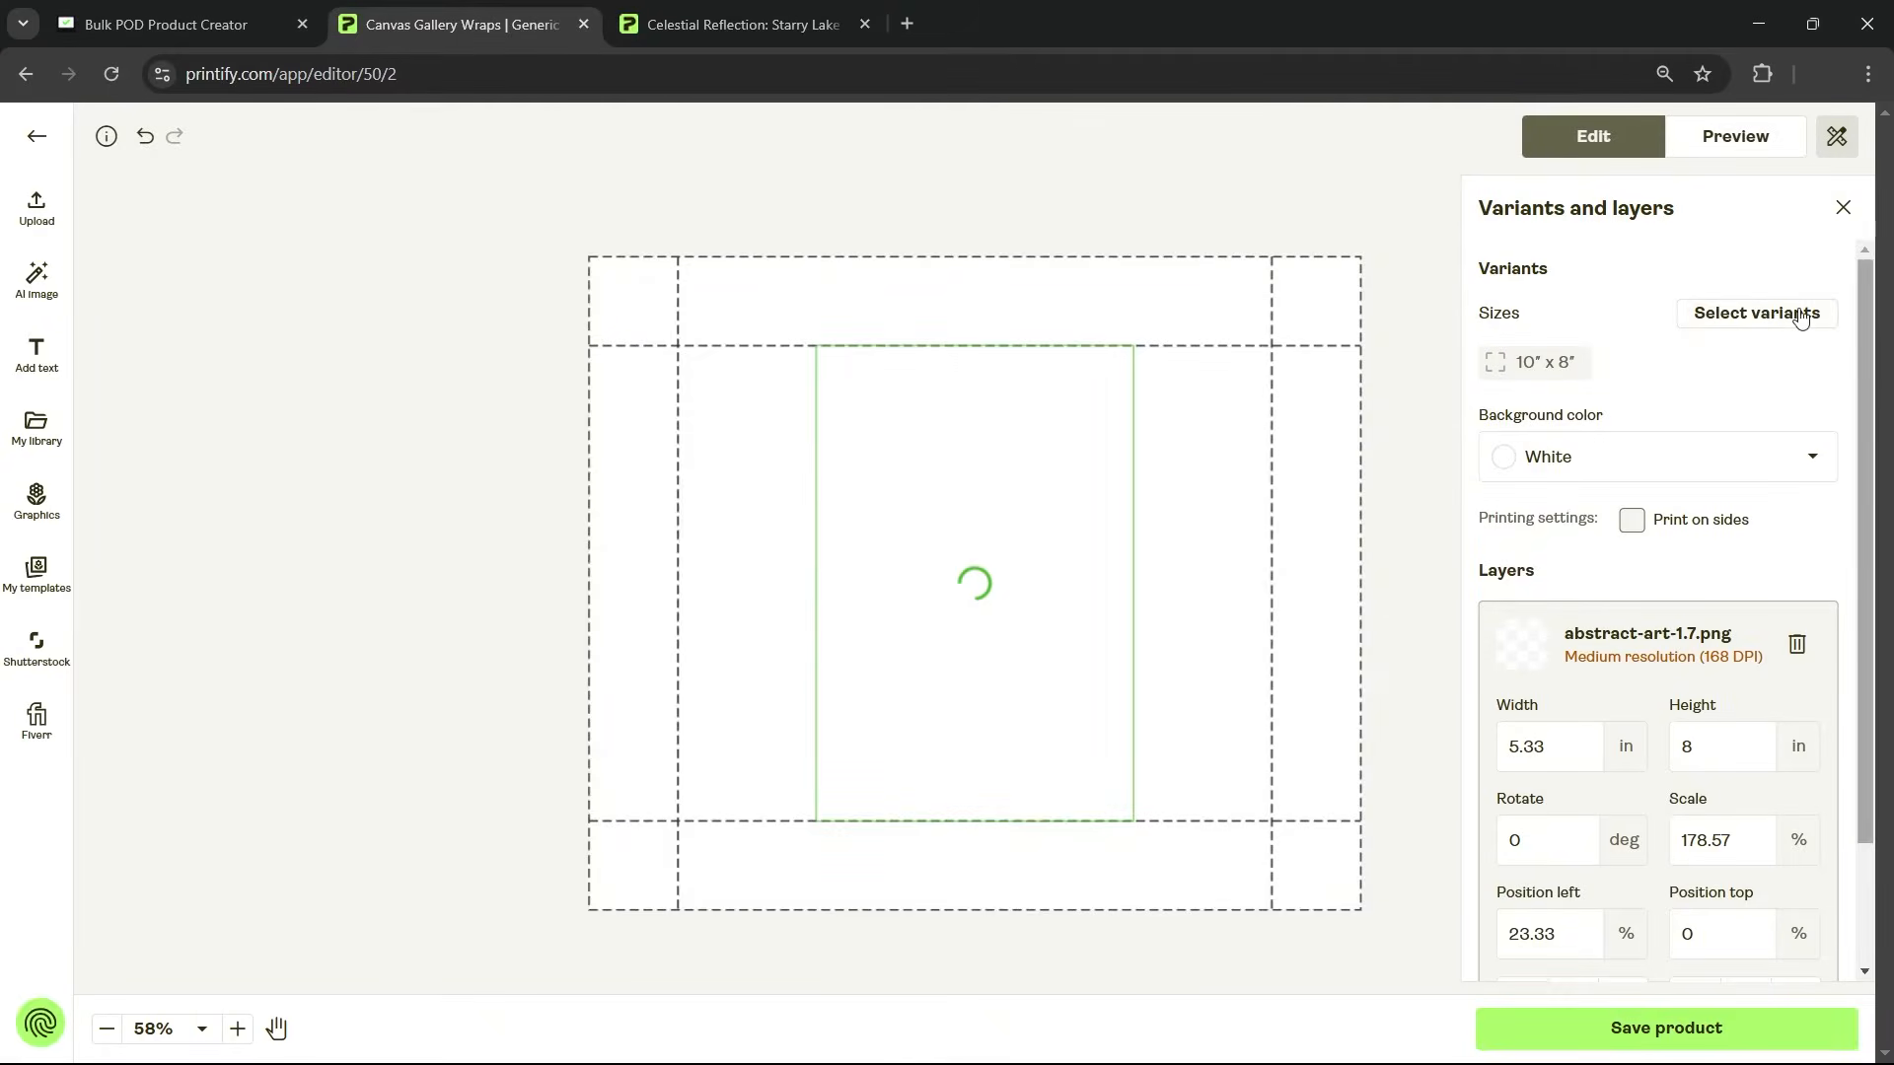
Step: Select the 12" x 18", 16" x 24" and 18" x 24" canvas size variants, leaving 12" x 16" unselected
{"action": "left_click", "coordinate": [1795, 318]}
{"action": "scroll", "coordinate": [1521, 484], "scroll_direction": "down", "scroll_amount": 11}
{"action": "left_click", "coordinate": [1520, 478]}
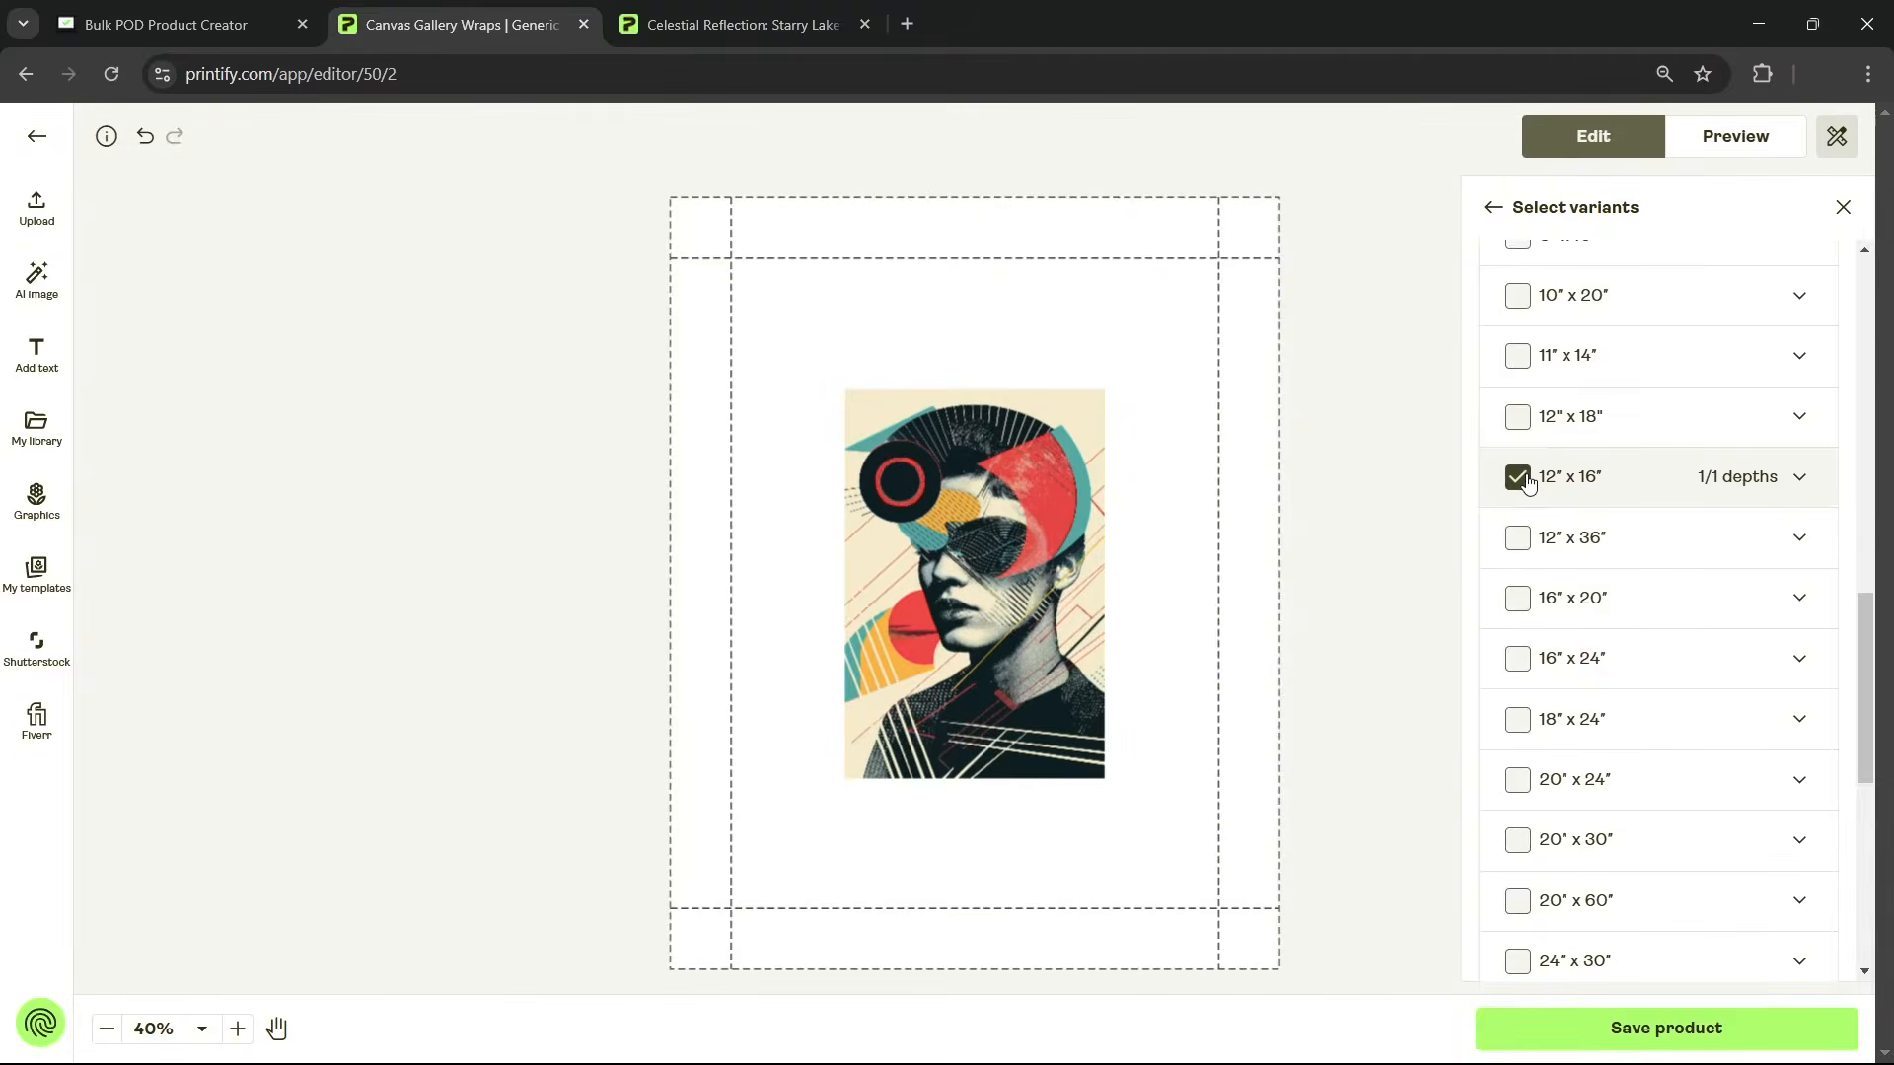
{"action": "left_click", "coordinate": [1521, 478]}
{"action": "left_click", "coordinate": [1520, 417]}
{"action": "scroll", "coordinate": [1523, 567], "scroll_direction": "down", "scroll_amount": 1}
{"action": "left_click", "coordinate": [1517, 541]}
{"action": "left_click", "coordinate": [1517, 602]}
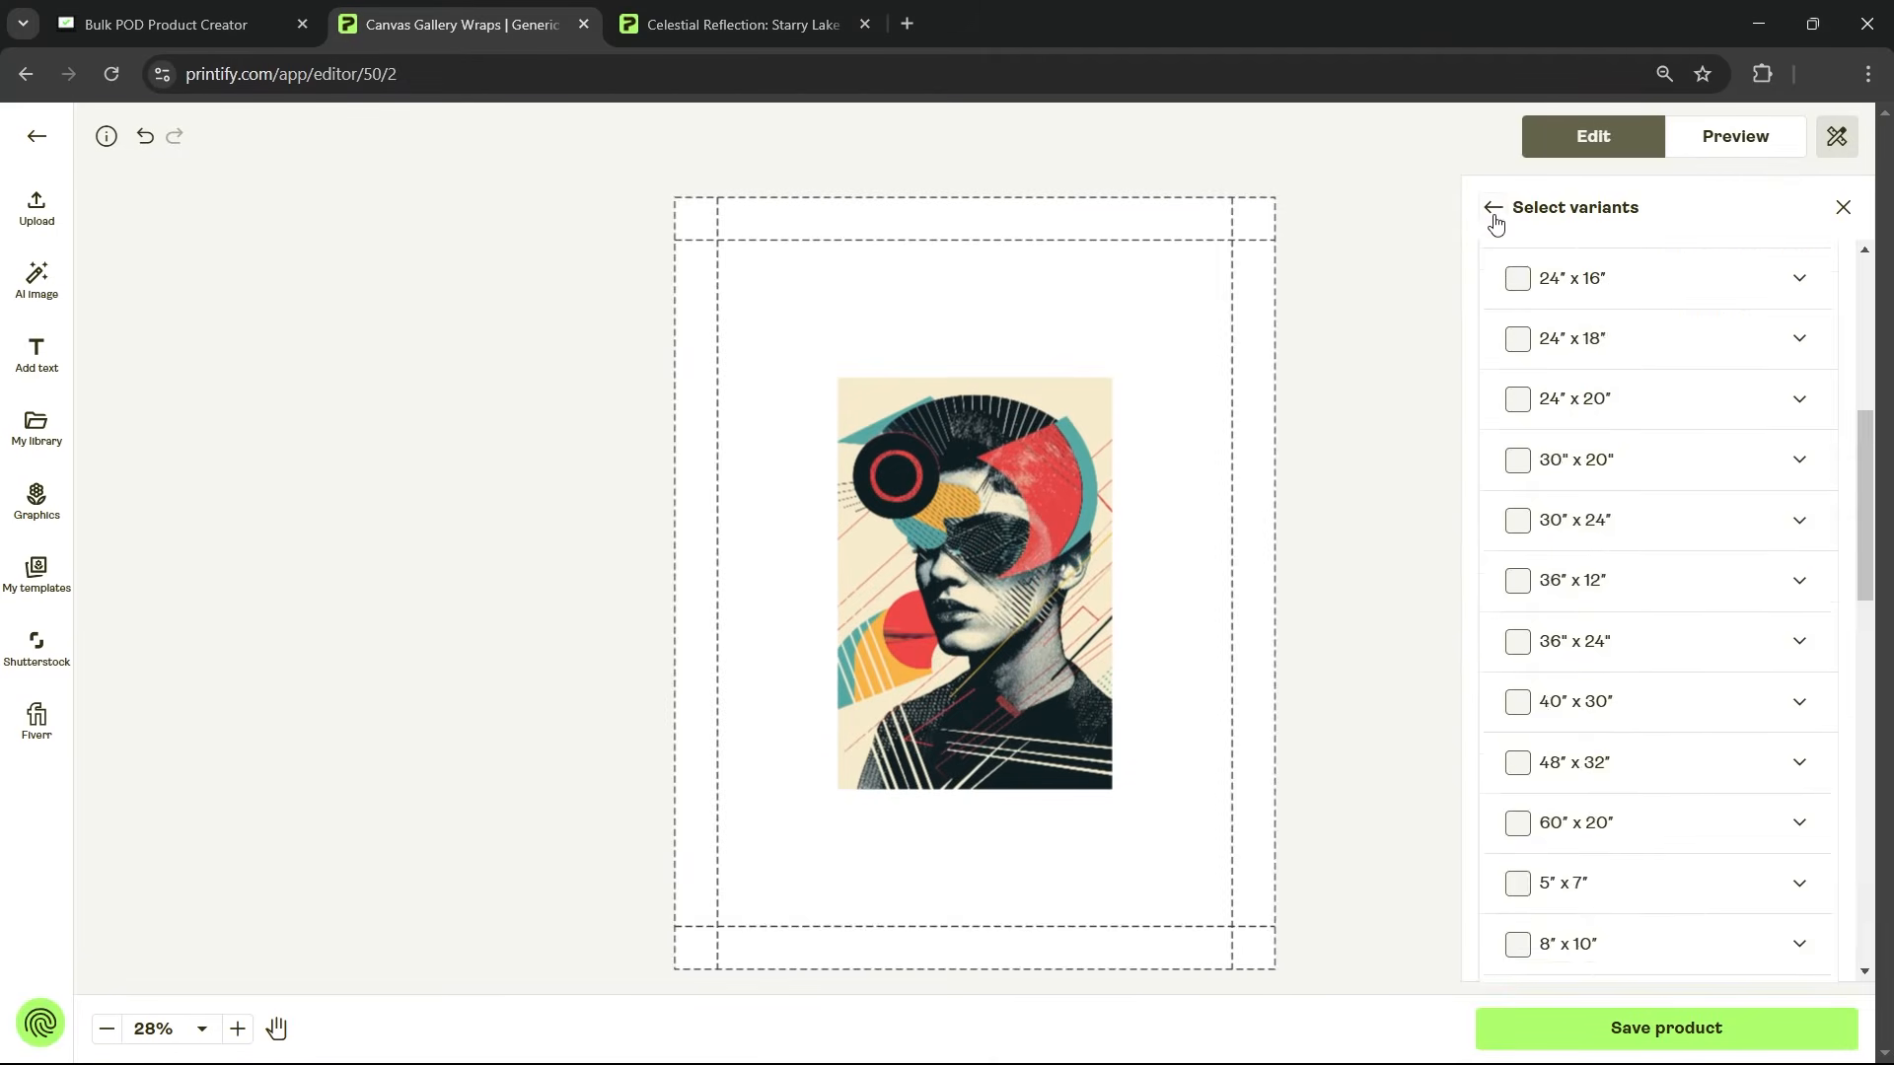
{"action": "left_click", "coordinate": [1493, 207]}
Step: Set the abstract-art-1.7.png layer's scale to 500%
{"action": "left_click", "coordinate": [1660, 757]}
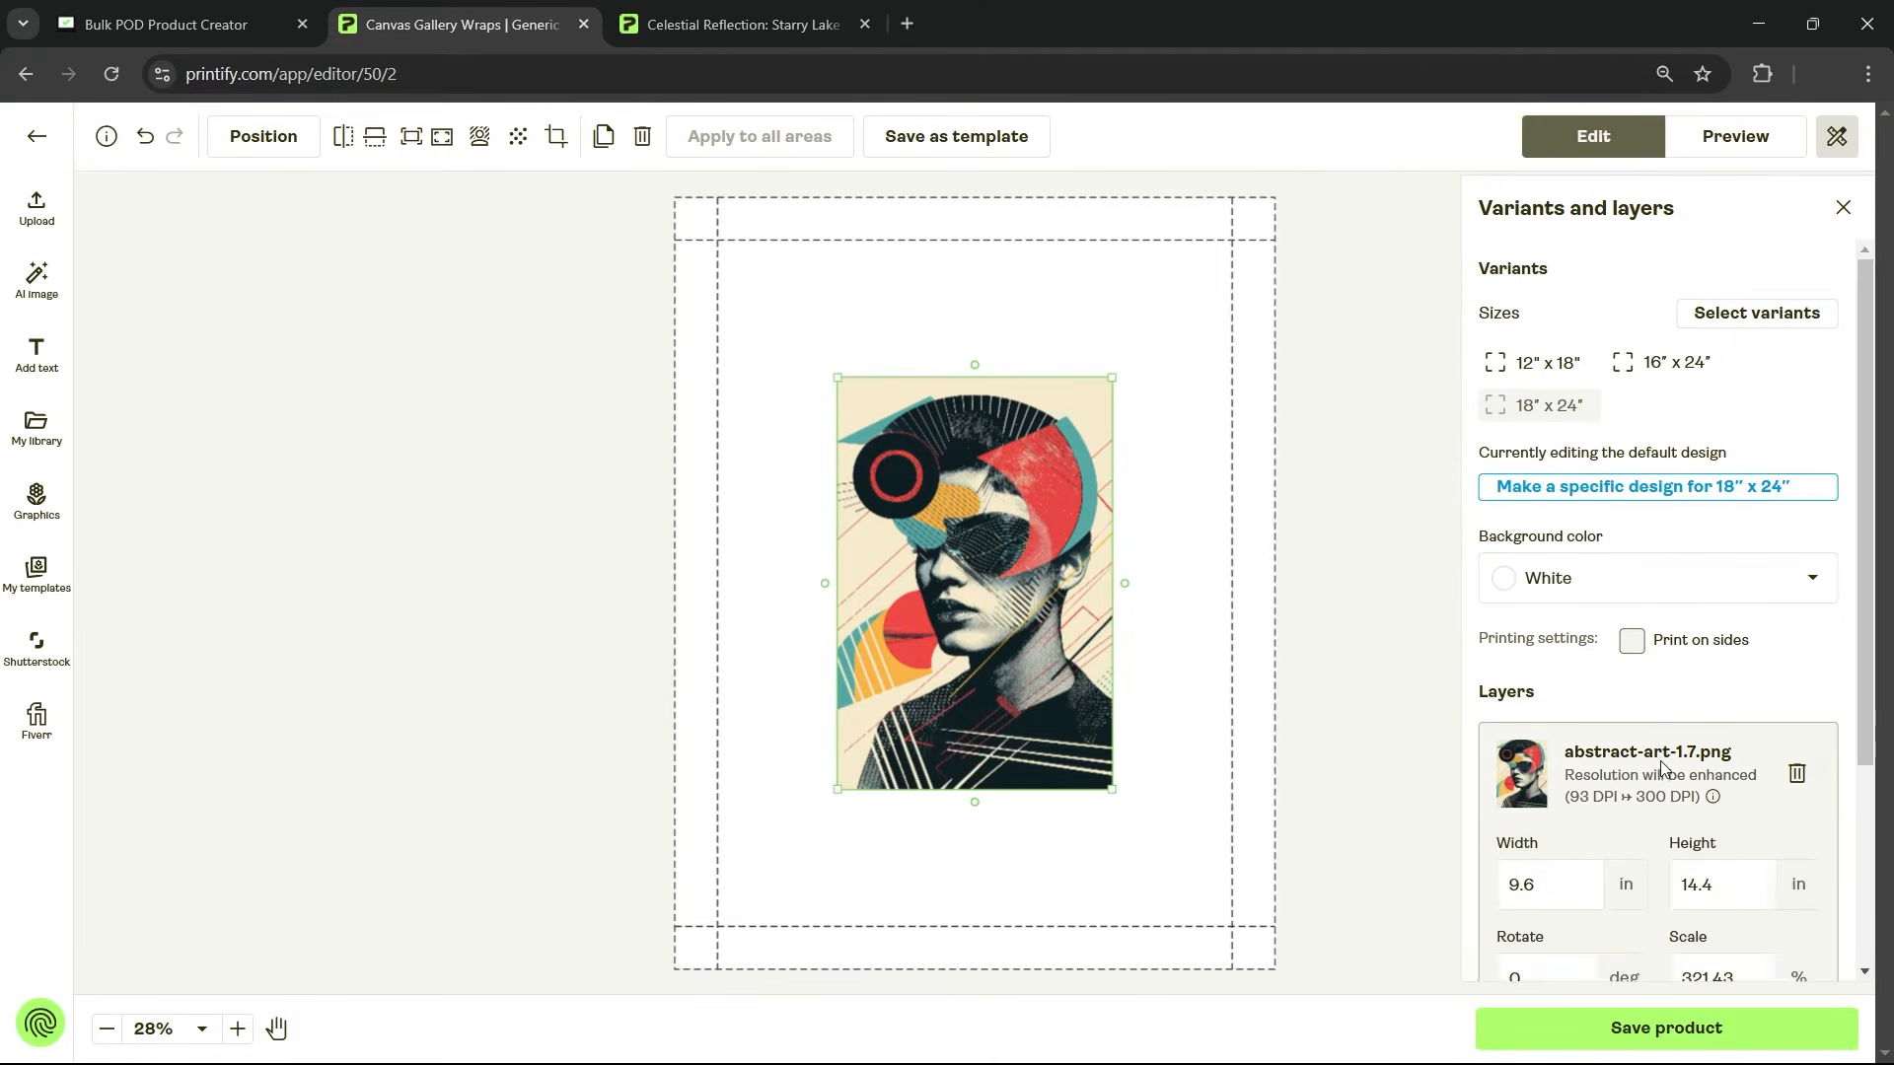
{"action": "scroll", "coordinate": [1660, 760], "scroll_direction": "down", "scroll_amount": 3}
{"action": "left_click", "coordinate": [1755, 709]}
{"action": "double_click", "coordinate": [1755, 709]}
{"action": "type", "text": "500"}
Step: Save the canvas product and its default mockup selection, and view the listing details
{"action": "left_click", "coordinate": [1771, 1031]}
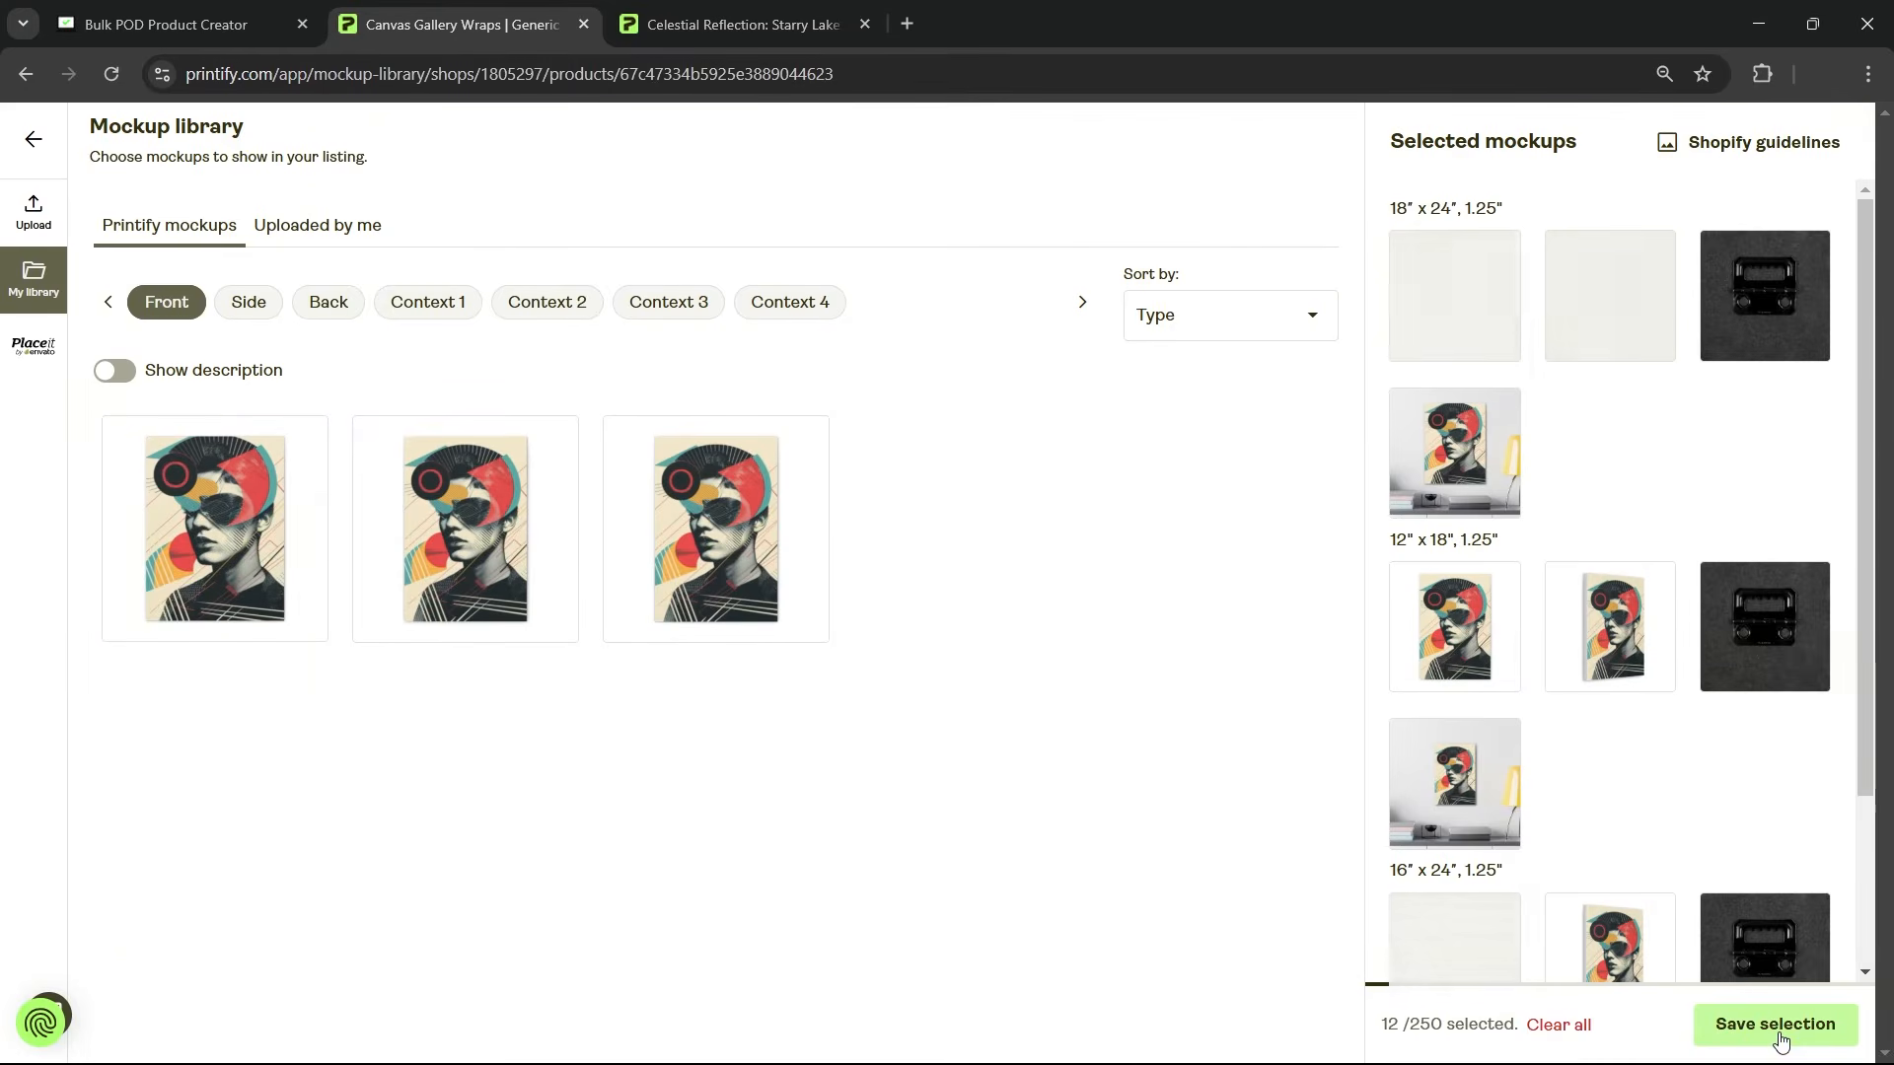
{"action": "left_click", "coordinate": [1781, 1041]}
{"action": "scroll", "coordinate": [917, 570], "scroll_direction": "down", "scroll_amount": 6}
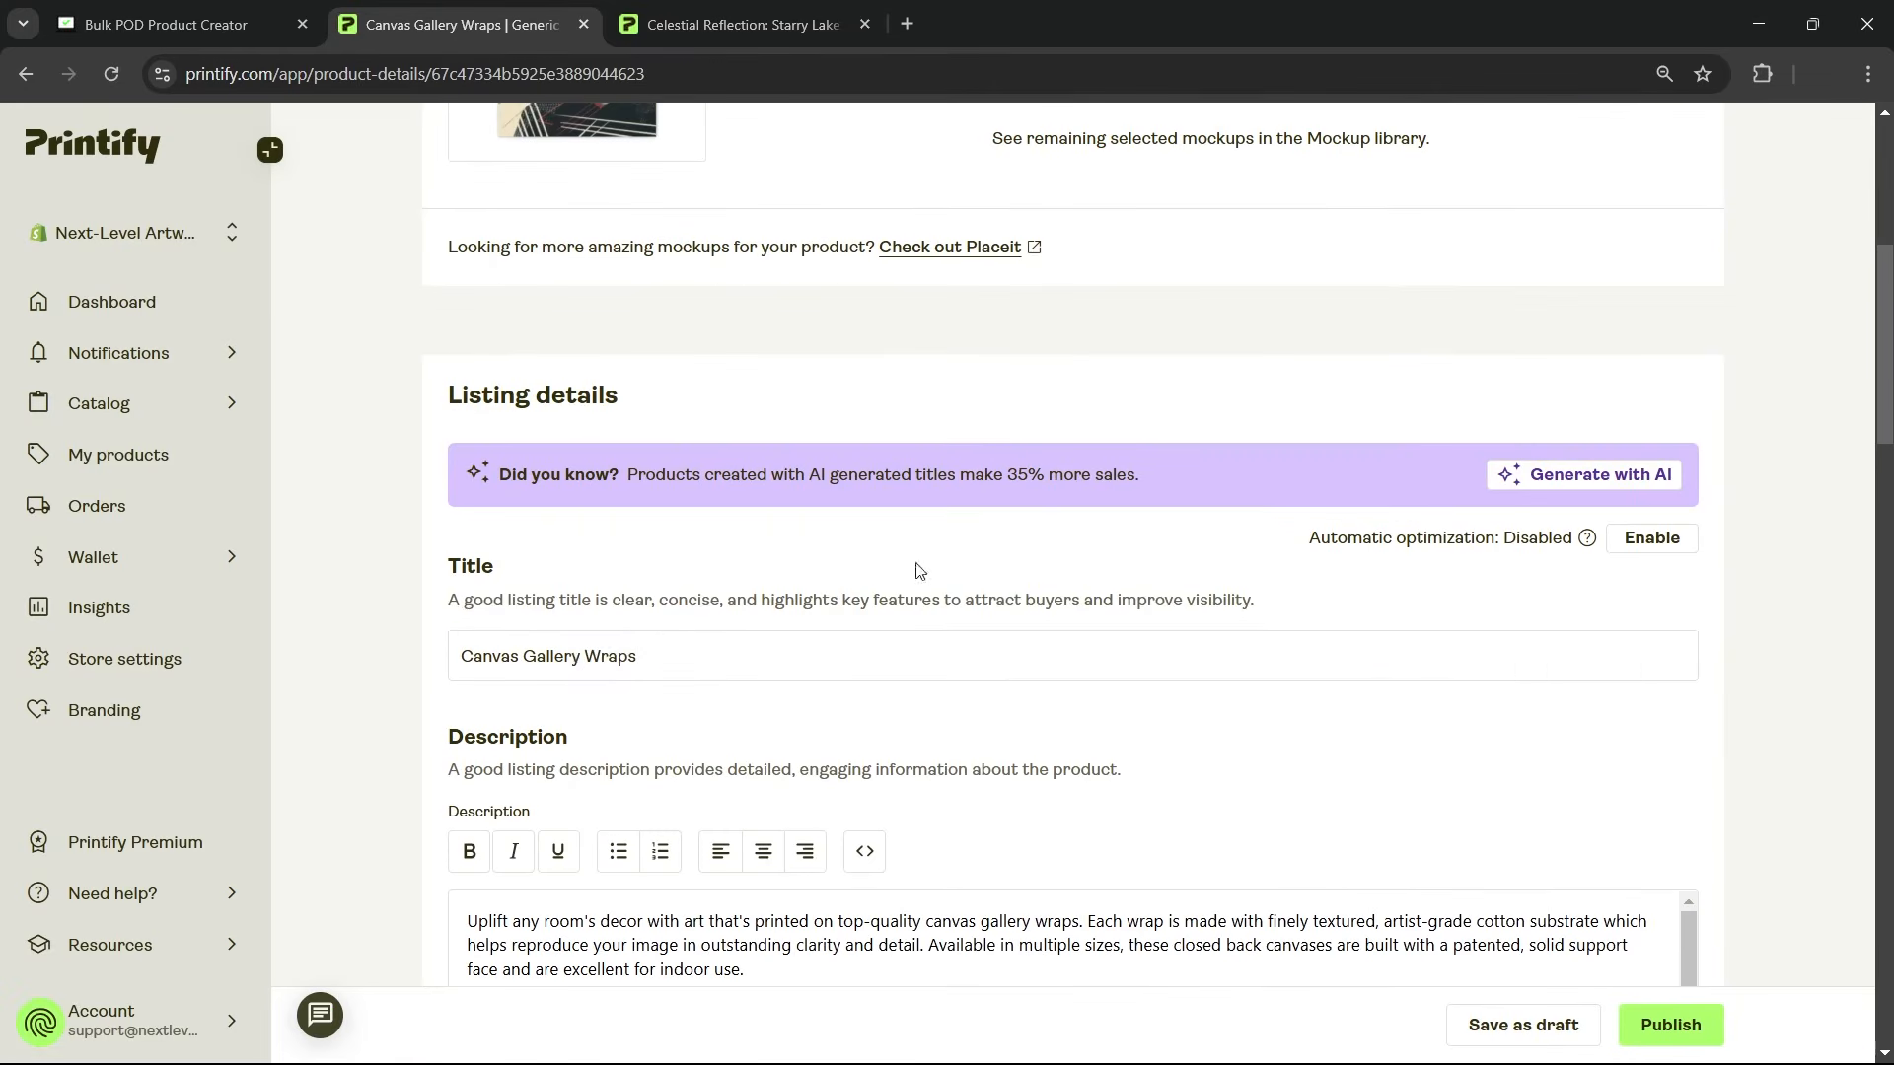
Step: Open the Canvas Gallery Wraps product from Printify's canvas catalog
{"action": "double_click", "coordinate": [690, 643]}
{"action": "left_click", "coordinate": [712, 534]}
{"action": "scroll", "coordinate": [723, 612], "scroll_direction": "down", "scroll_amount": 6}
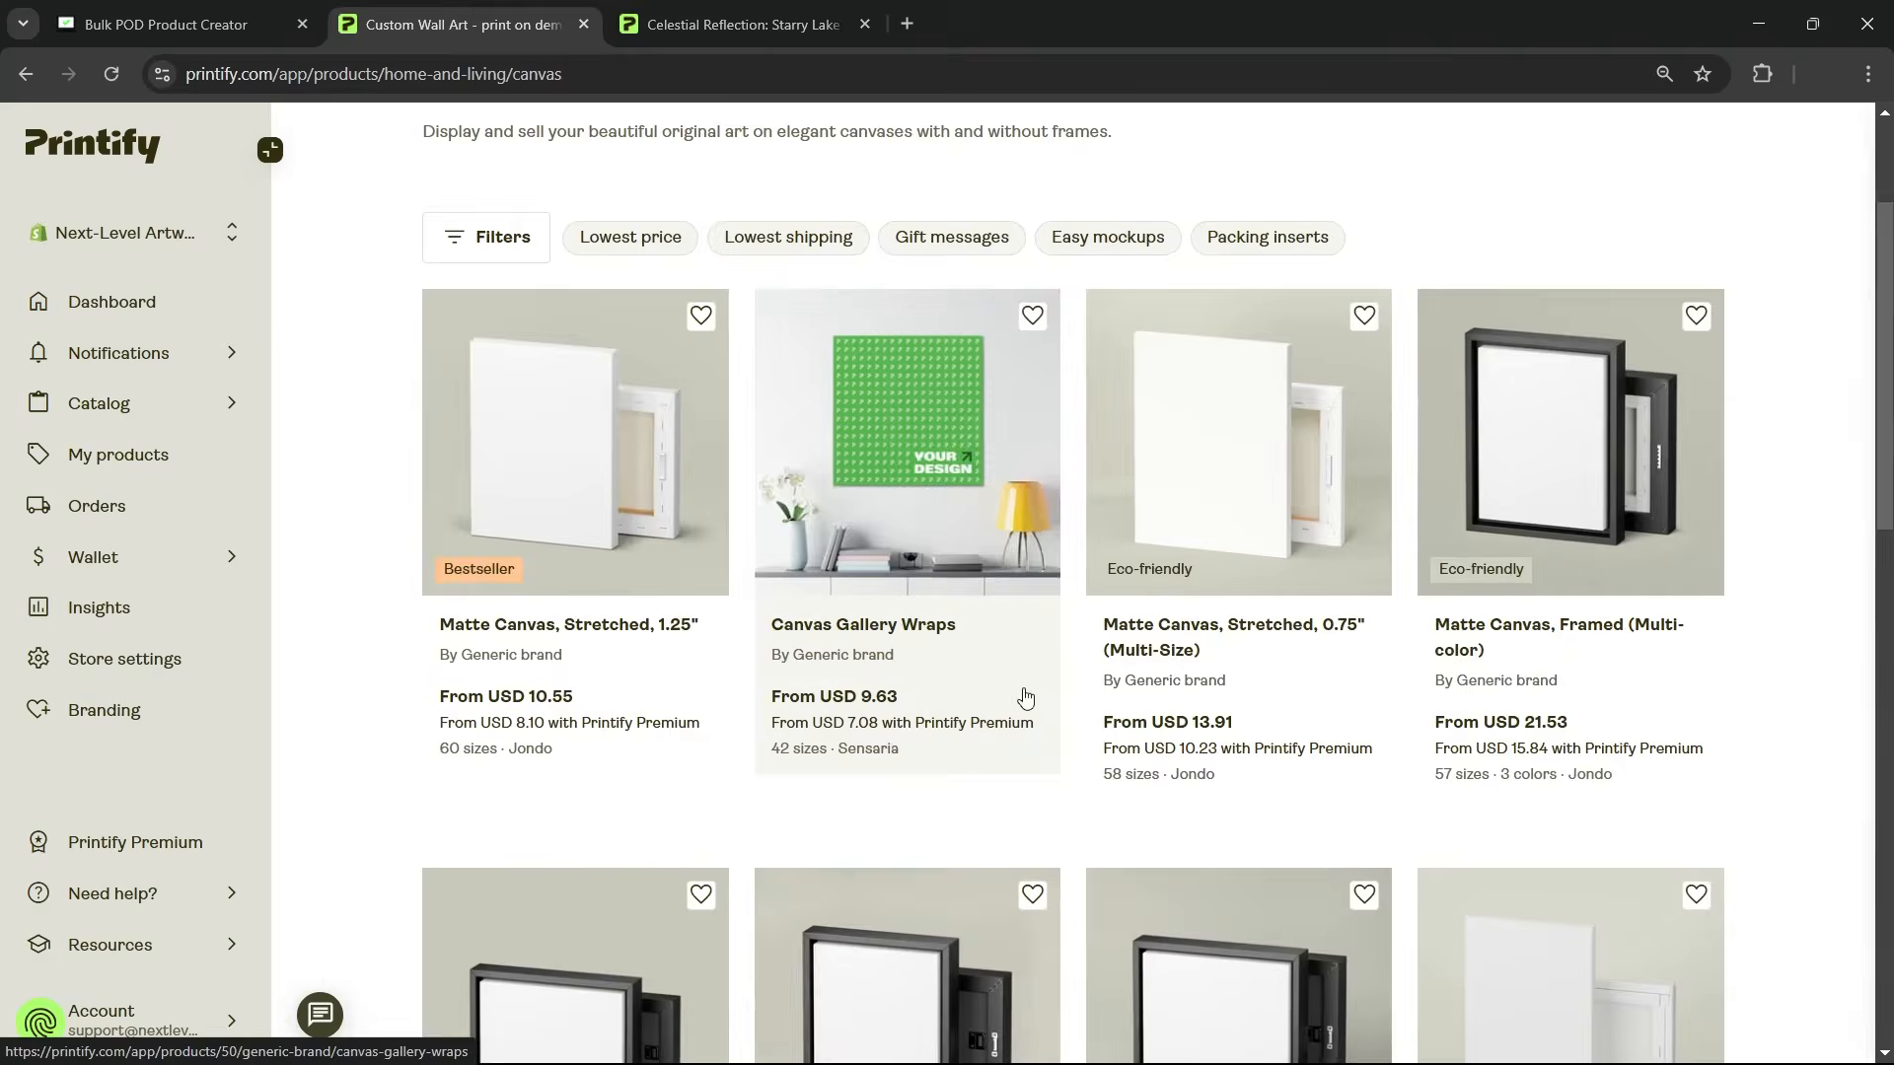
{"action": "left_click", "coordinate": [1025, 698]}
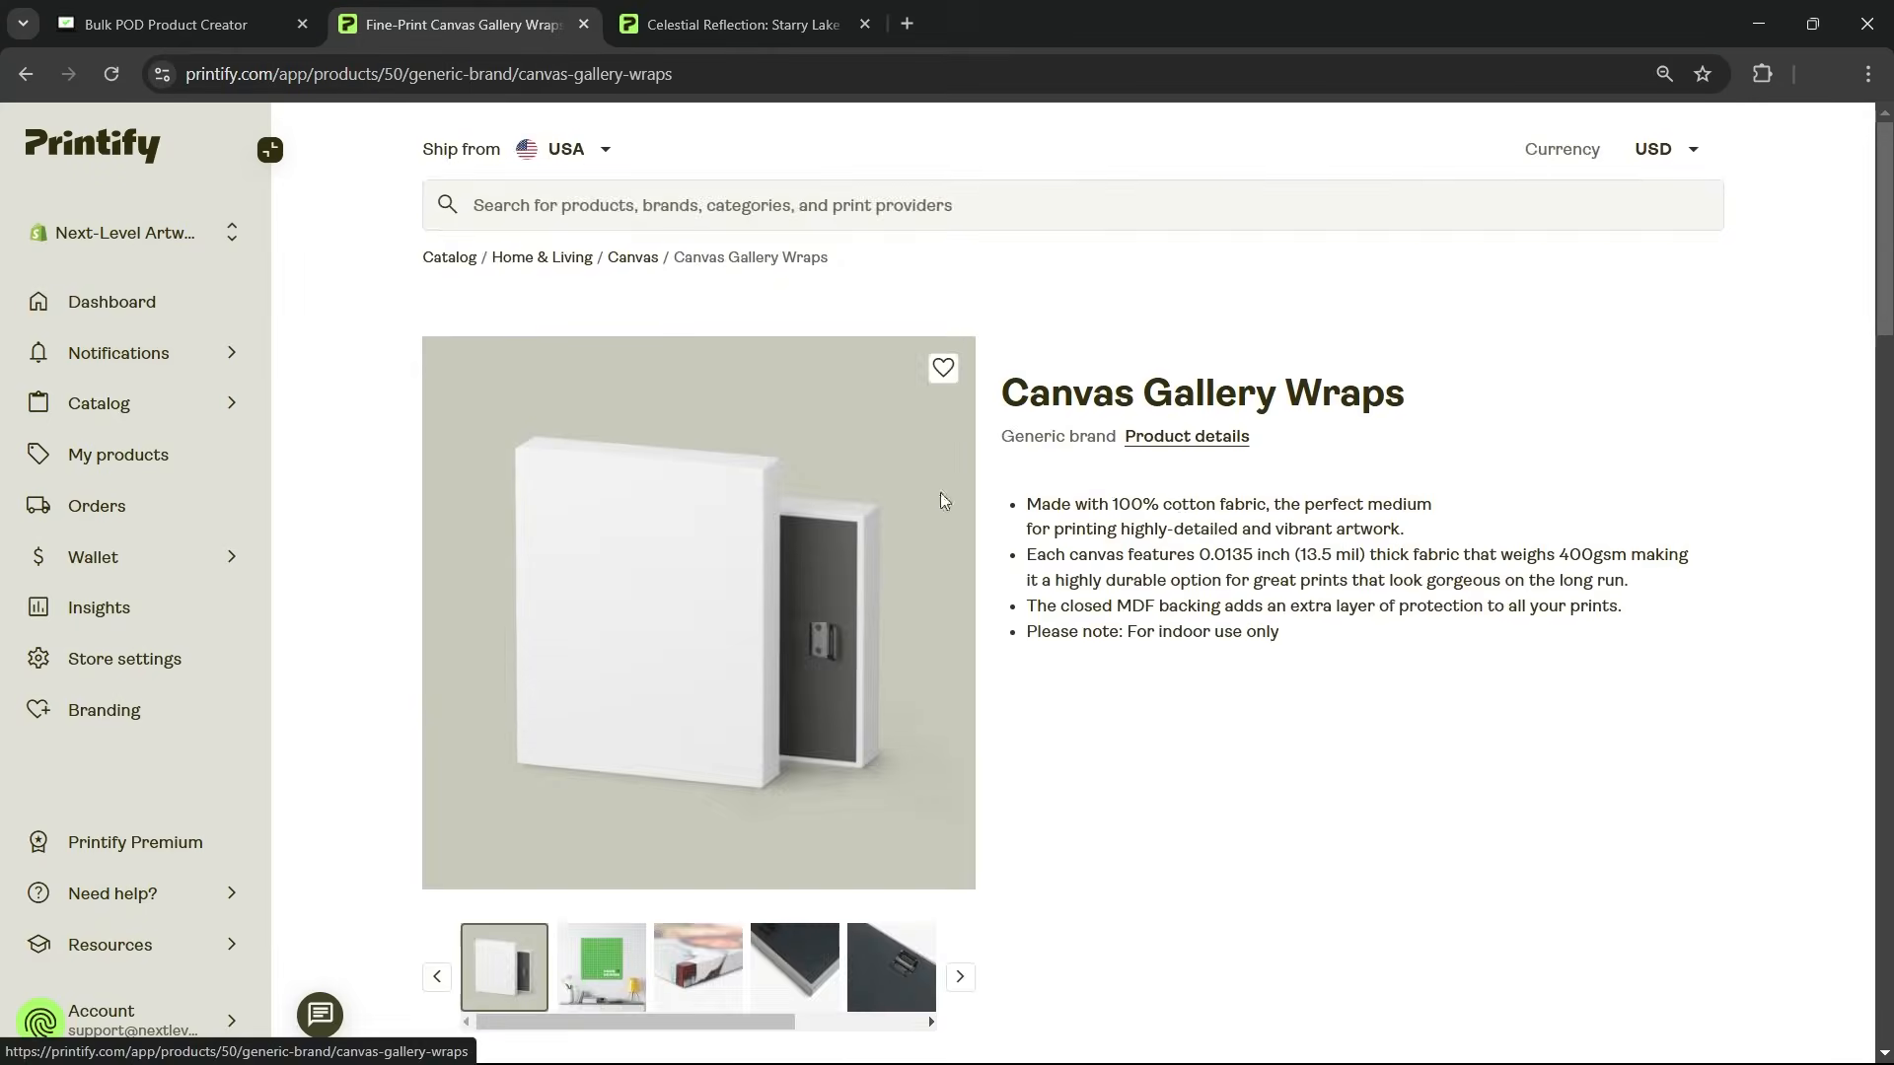
Step: Start designing the Canvas Gallery Wraps product and upload a design image from the device
{"action": "scroll", "coordinate": [1095, 495], "scroll_direction": "down", "scroll_amount": 5}
{"action": "left_click", "coordinate": [1579, 792]}
{"action": "left_click", "coordinate": [36, 207]}
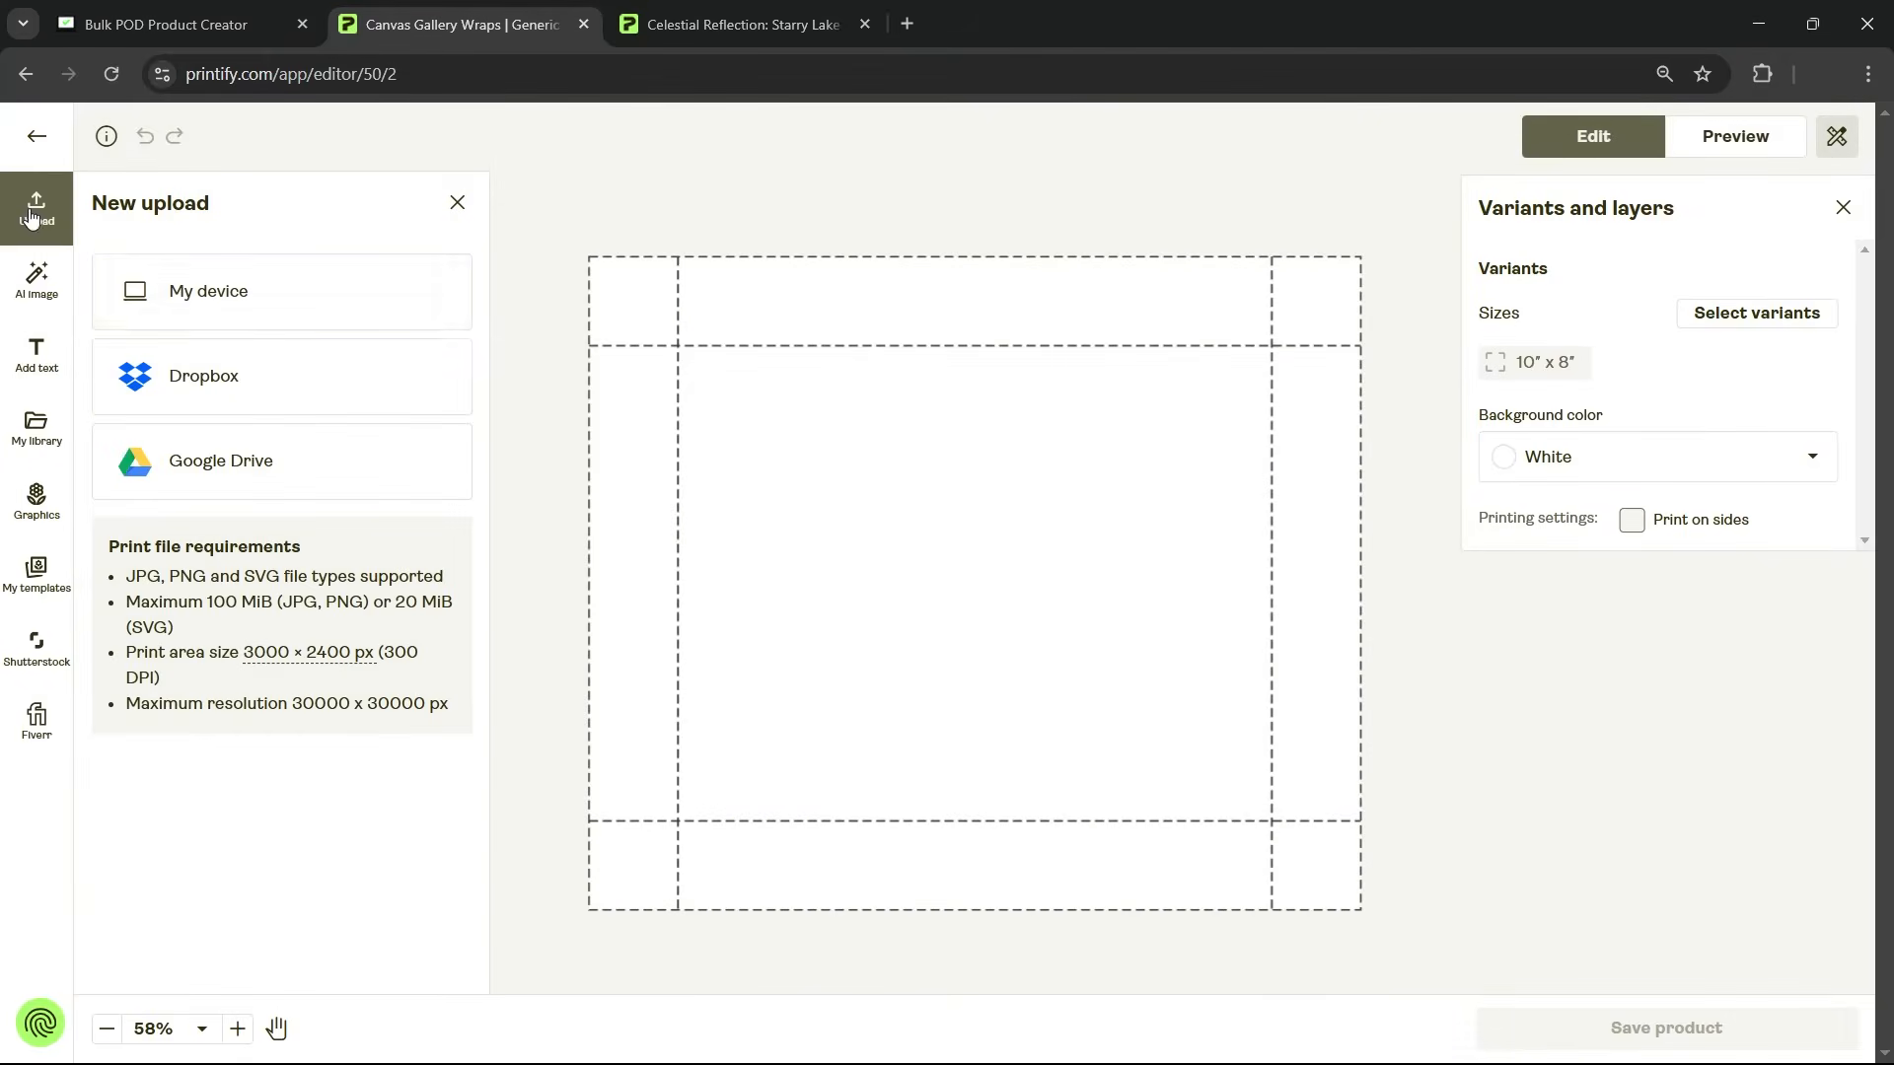
{"action": "left_click", "coordinate": [197, 287]}
{"action": "double_click", "coordinate": [500, 202]}
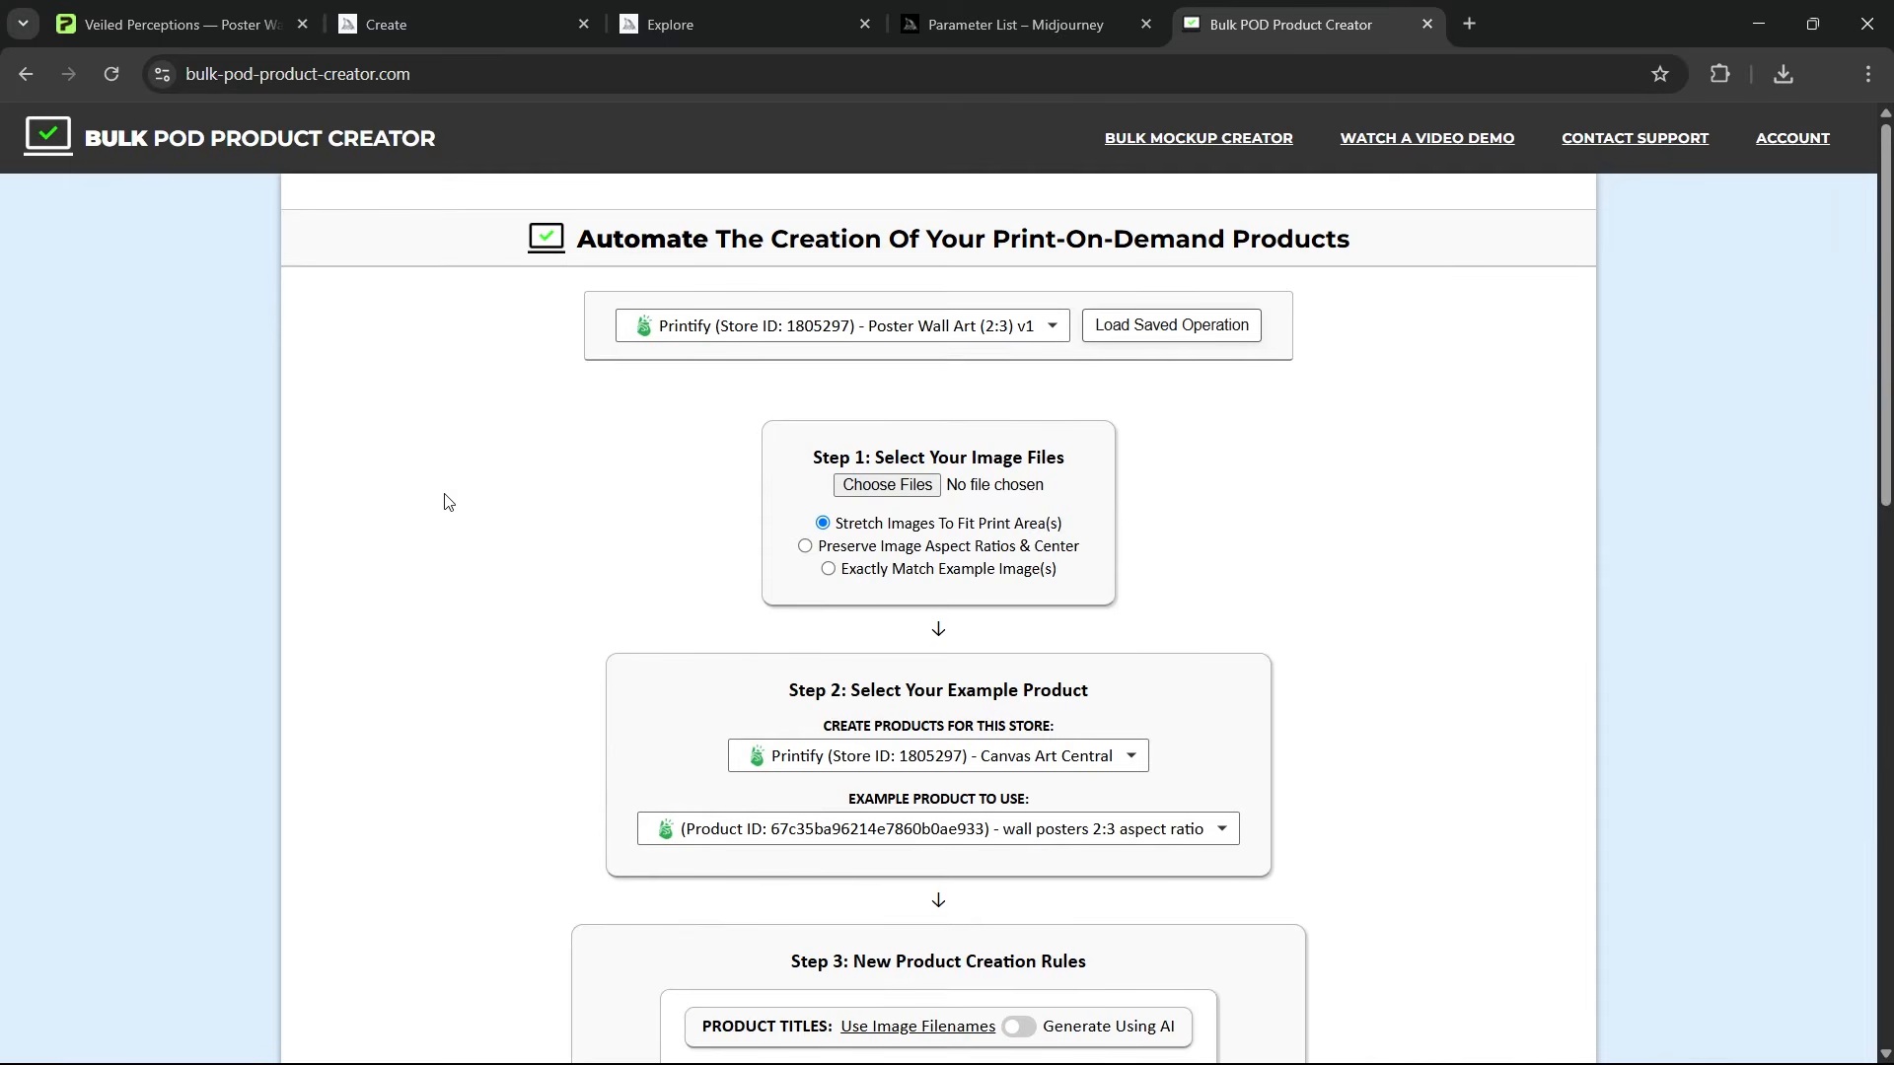
Step: Switch to Bulk POD Product Creator and choose all images in the ARTWORK IMAGES 4 folder as the image files
{"action": "left_click", "coordinate": [925, 496]}
{"action": "scroll", "coordinate": [1073, 479], "scroll_direction": "down", "scroll_amount": 6}
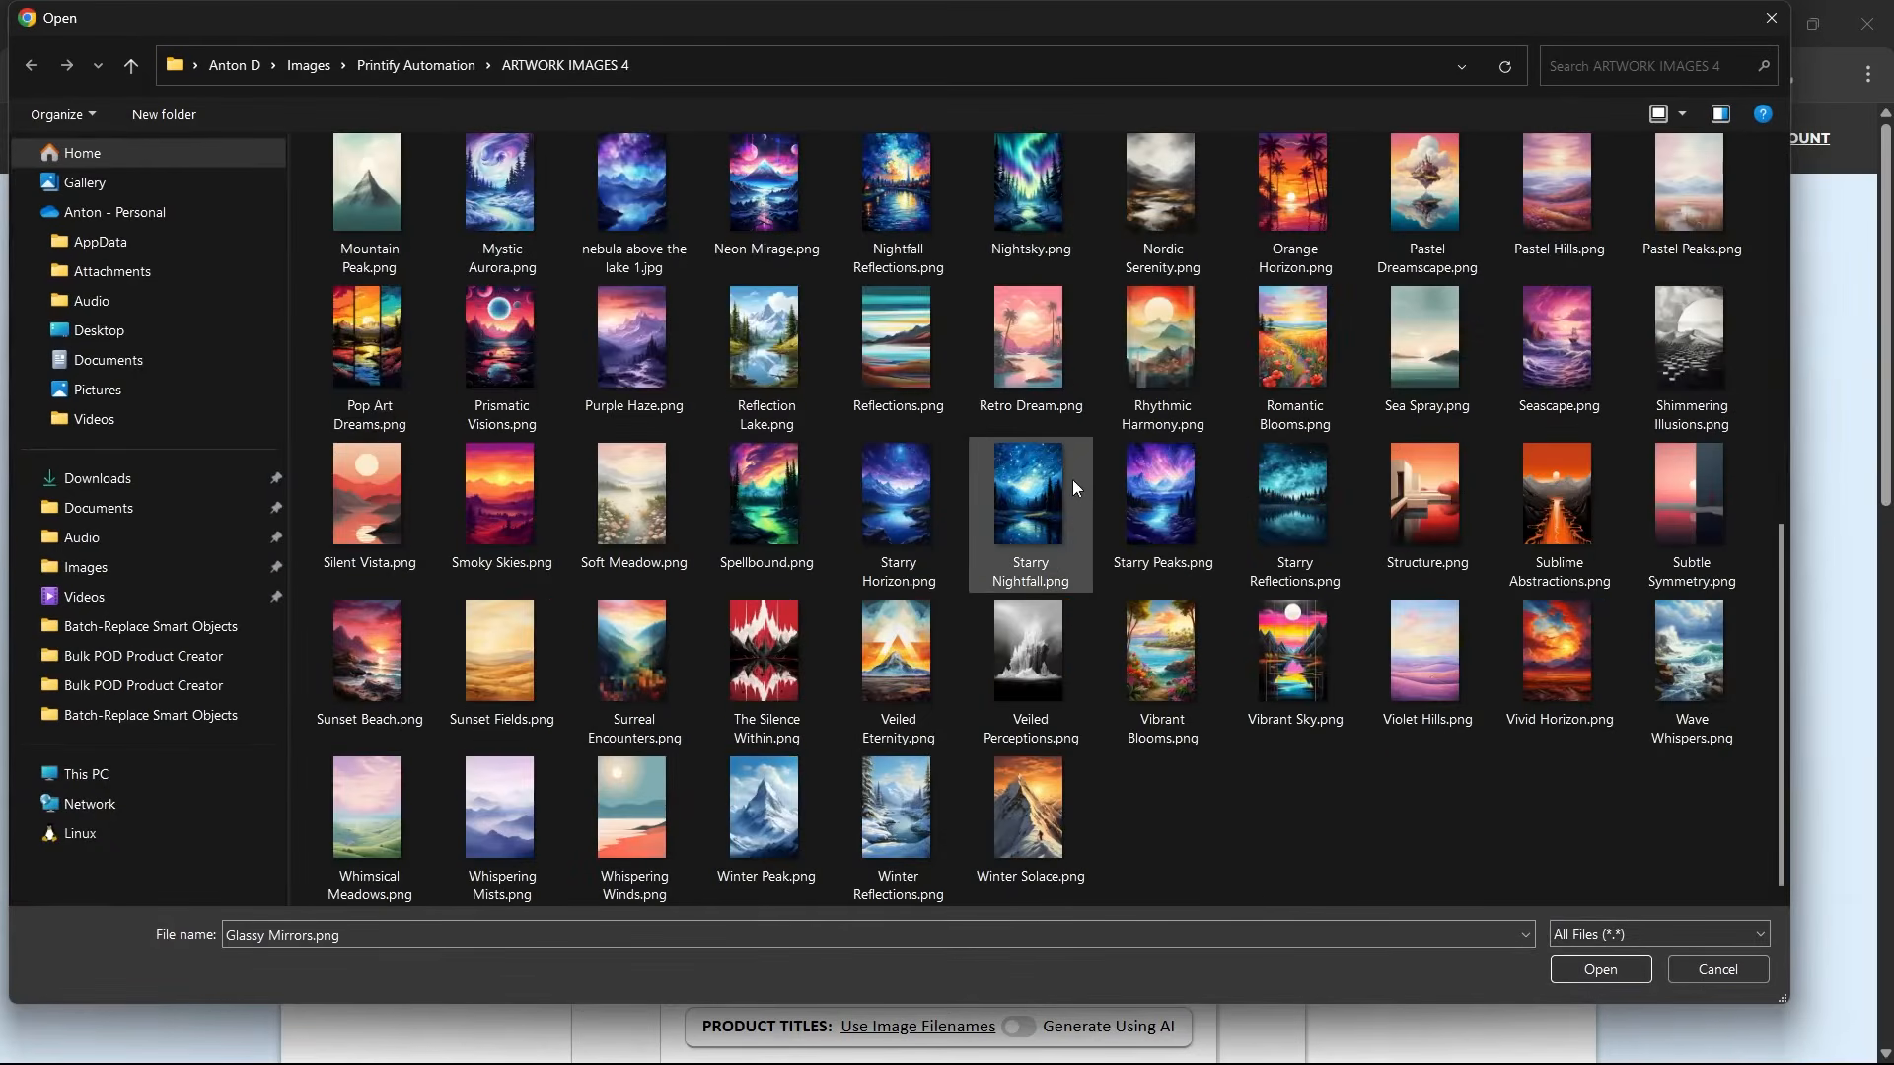
{"action": "scroll", "coordinate": [1095, 562], "scroll_direction": "up", "scroll_amount": 5}
{"action": "scroll", "coordinate": [1110, 513], "scroll_direction": "down", "scroll_amount": 5}
{"action": "scroll", "coordinate": [1105, 513], "scroll_direction": "up", "scroll_amount": 5}
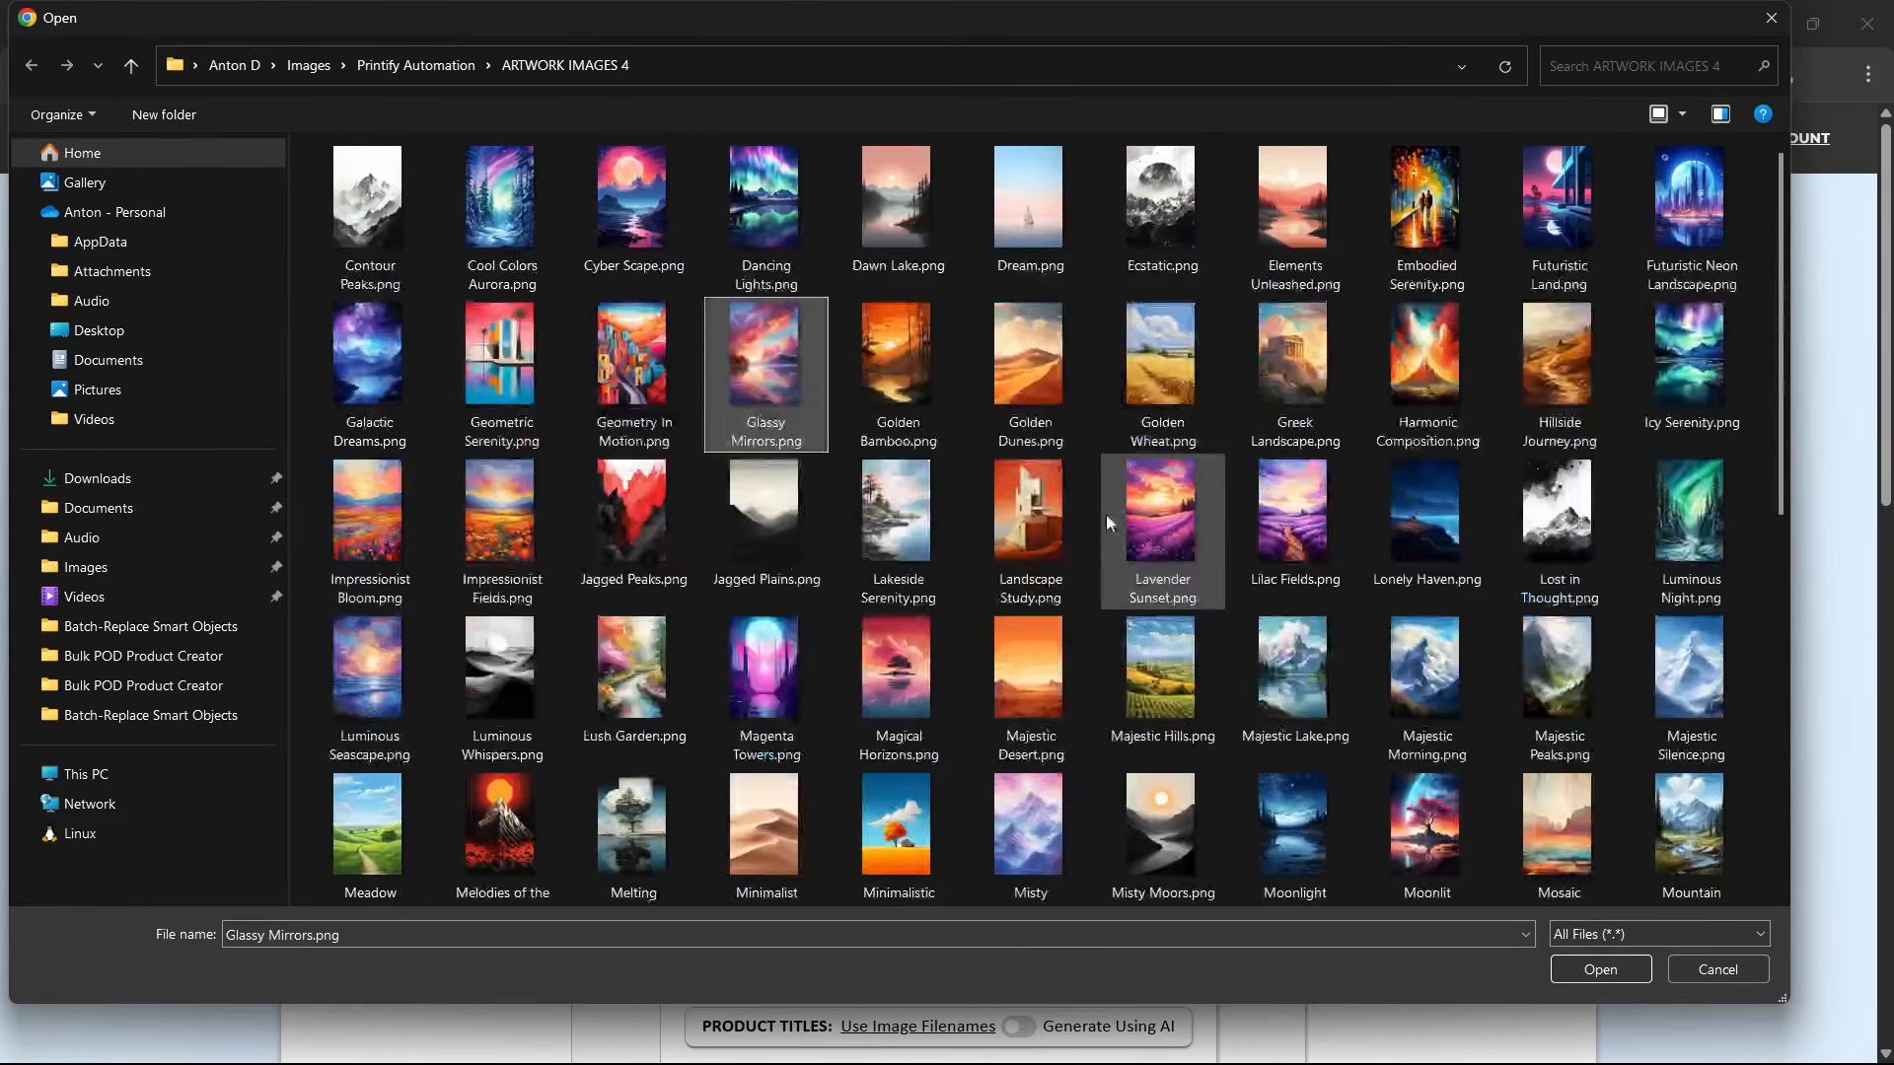
{"action": "key", "text": "ctrl+a"}
{"action": "scroll", "coordinate": [1115, 511], "scroll_direction": "down", "scroll_amount": 3}
{"action": "scroll", "coordinate": [1031, 545], "scroll_direction": "up", "scroll_amount": 3}
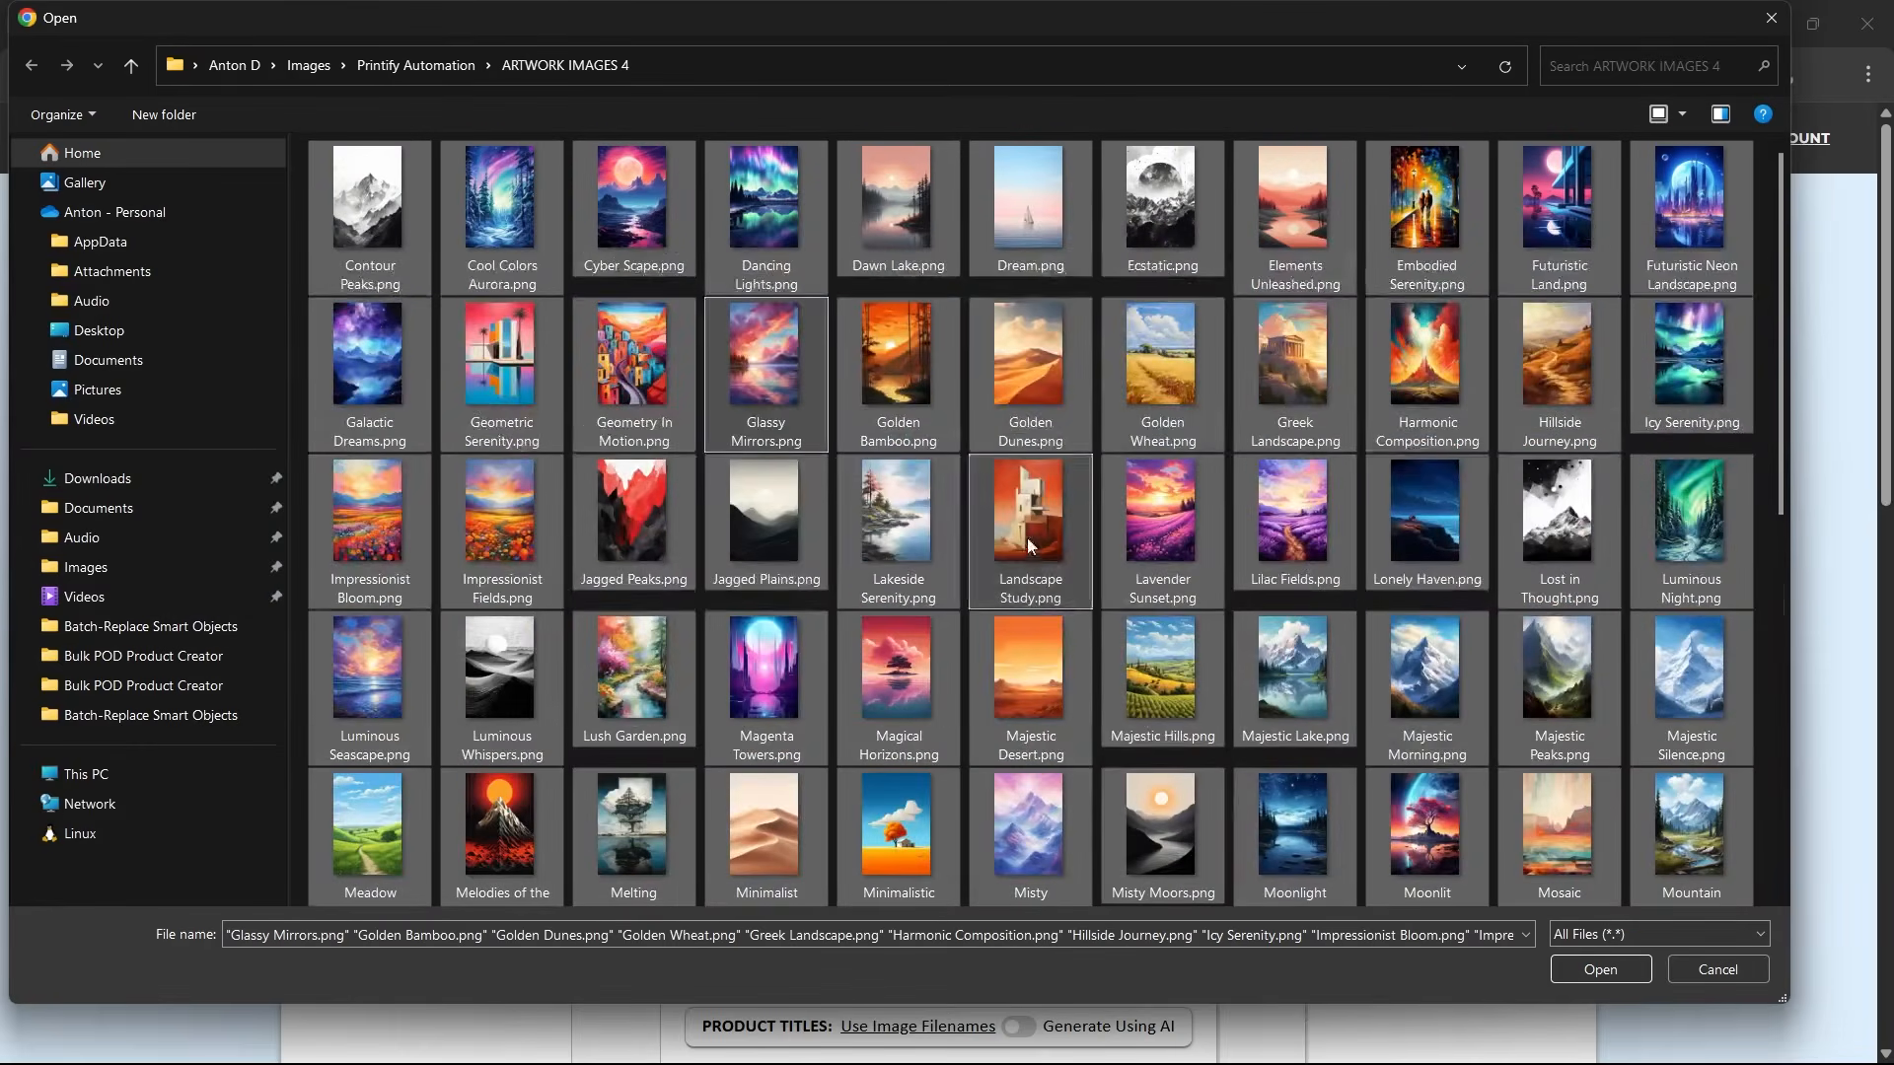
{"action": "left_click", "coordinate": [1600, 968]}
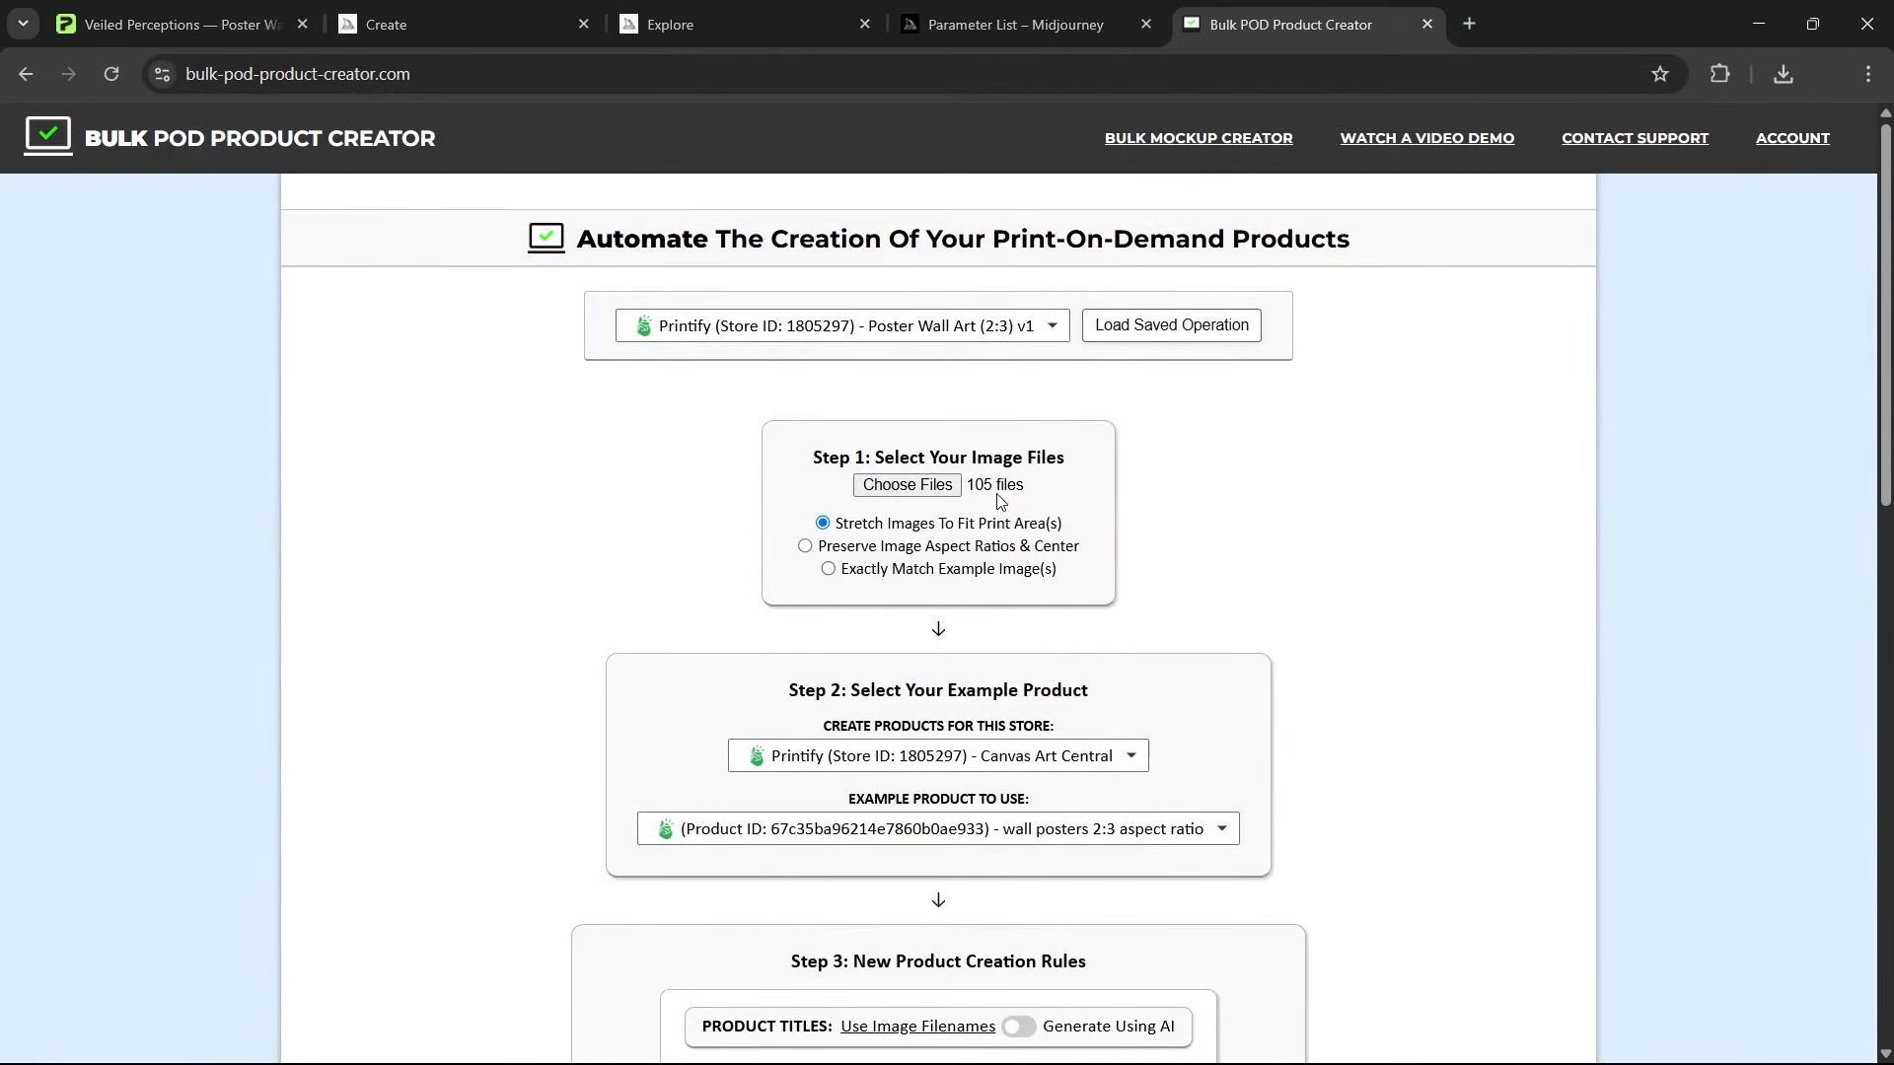
{"action": "key", "text": "ctrl+plus"}
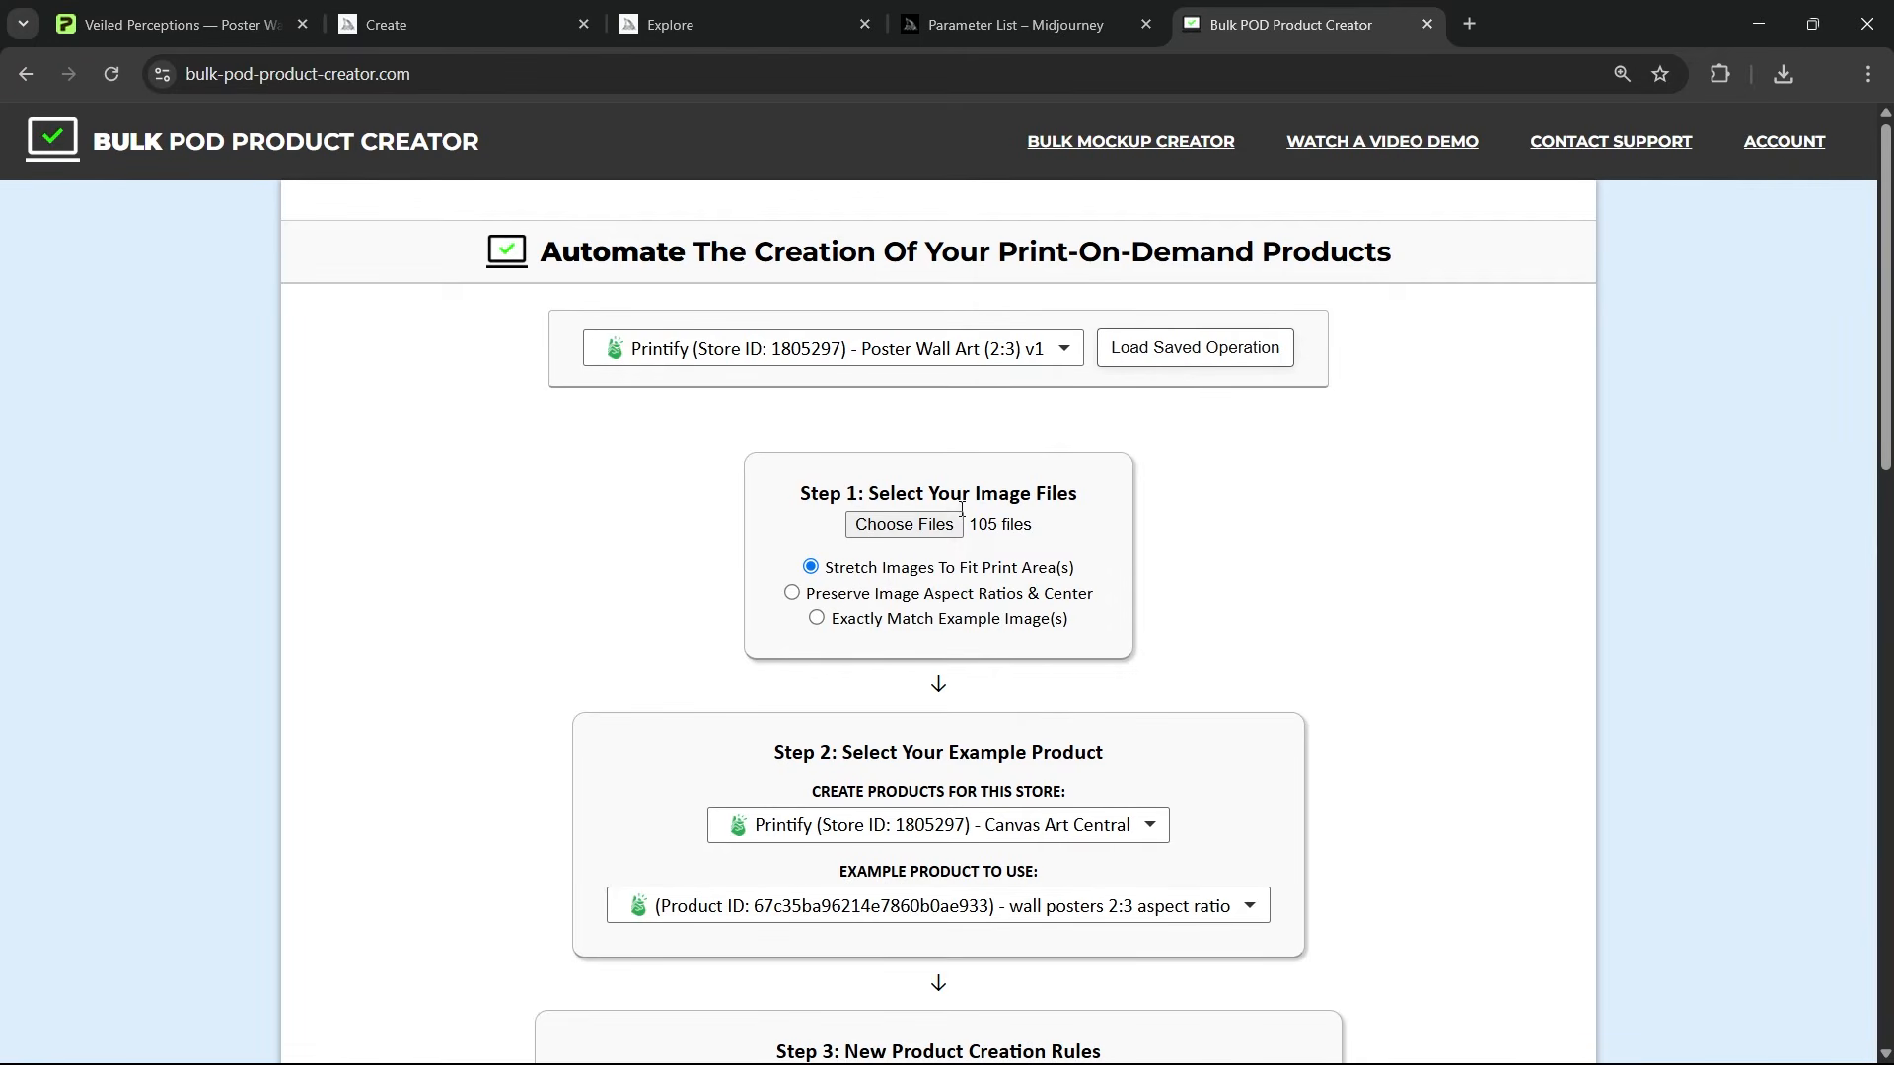
Step: Turn on AI generation for the product titles, descriptions and tags in the new product creation rules
{"action": "left_click", "coordinate": [1004, 621]}
{"action": "scroll", "coordinate": [1390, 552], "scroll_direction": "down", "scroll_amount": 3}
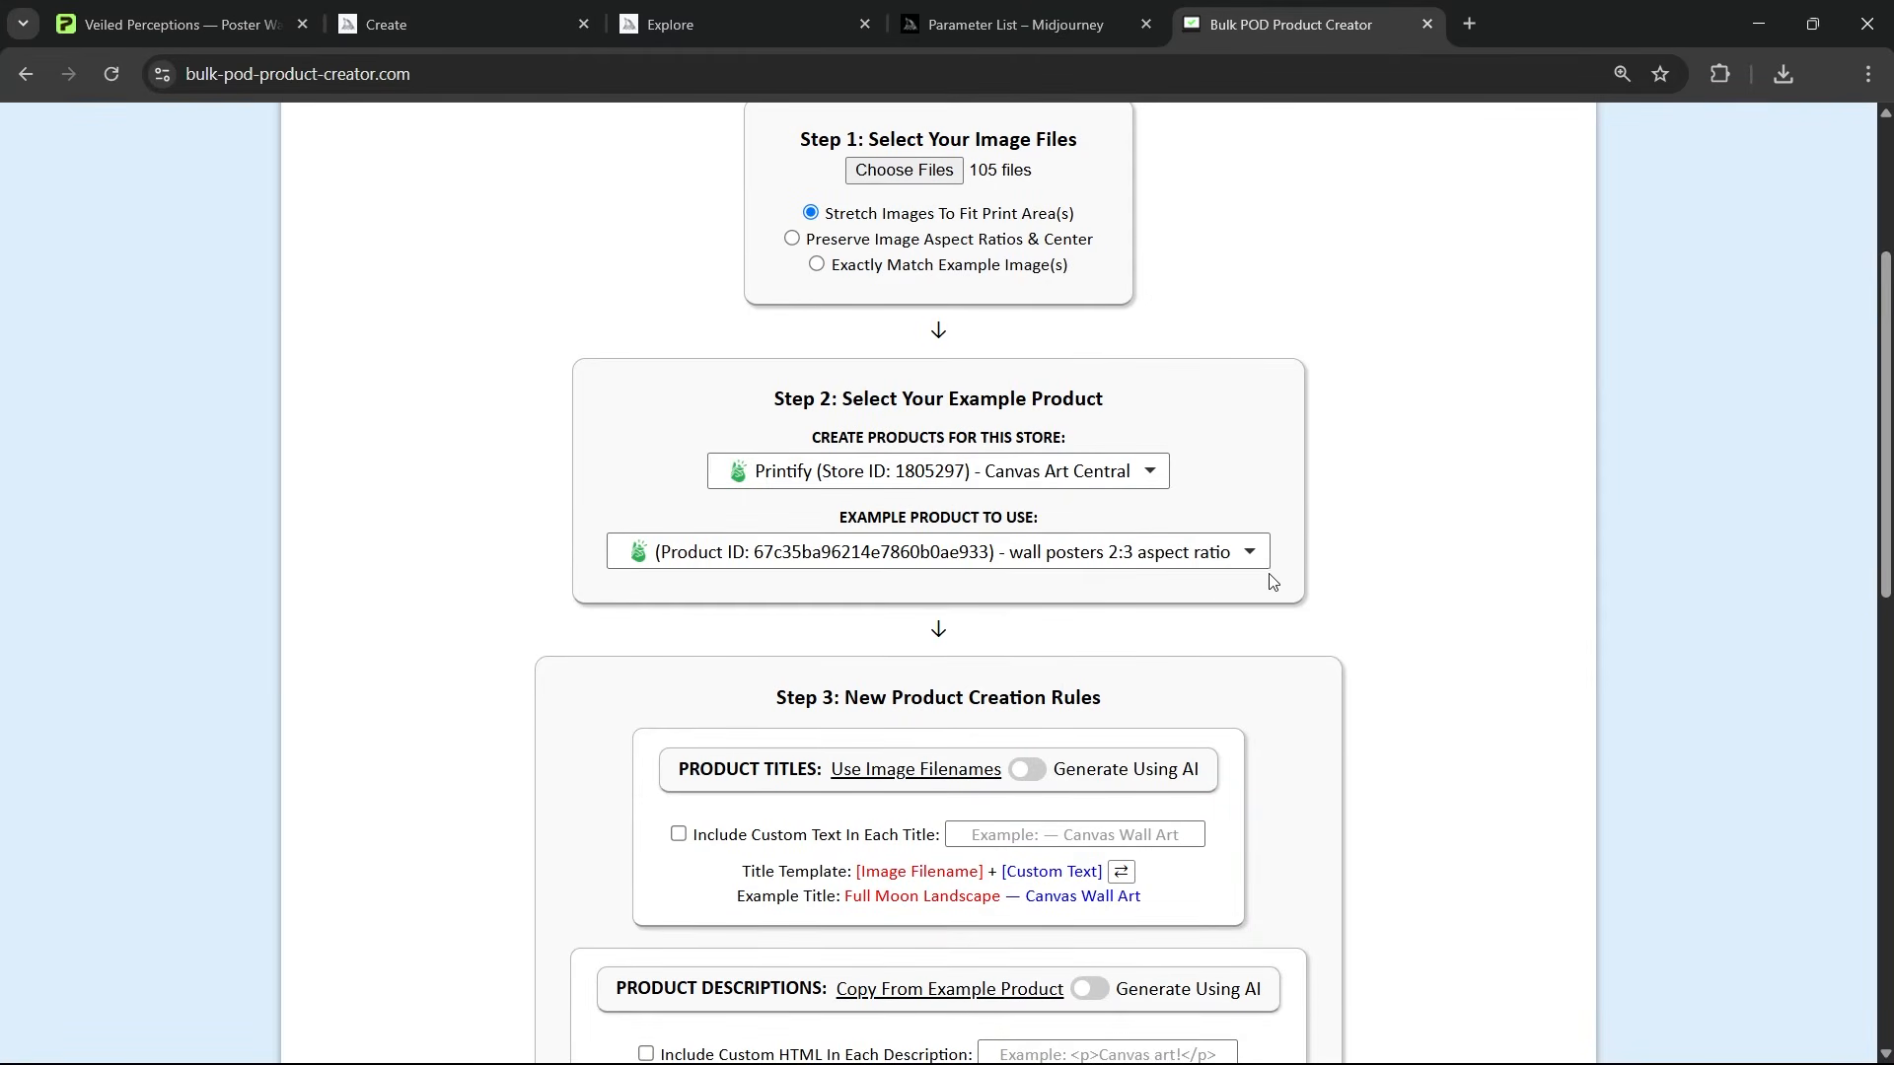
{"action": "left_click", "coordinate": [133, 5]}
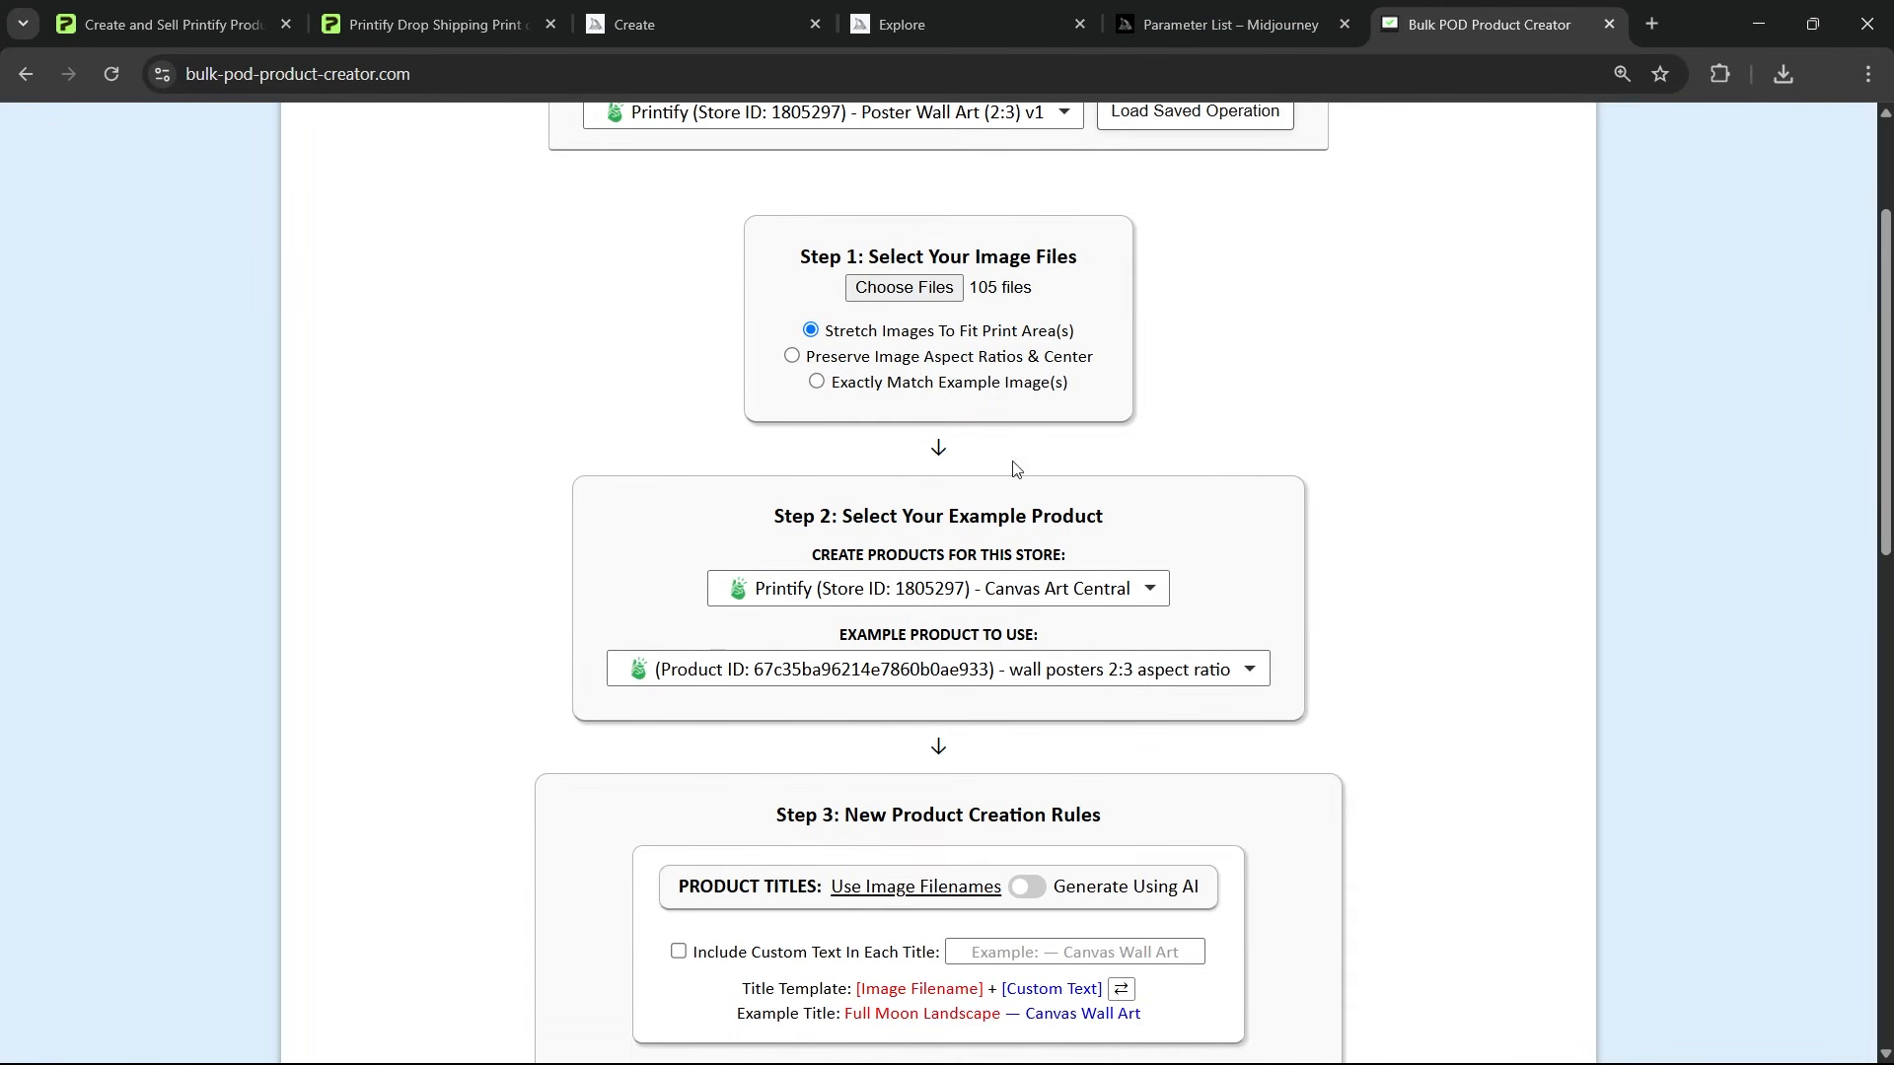
{"action": "scroll", "coordinate": [1610, 202], "scroll_direction": "down", "scroll_amount": 5}
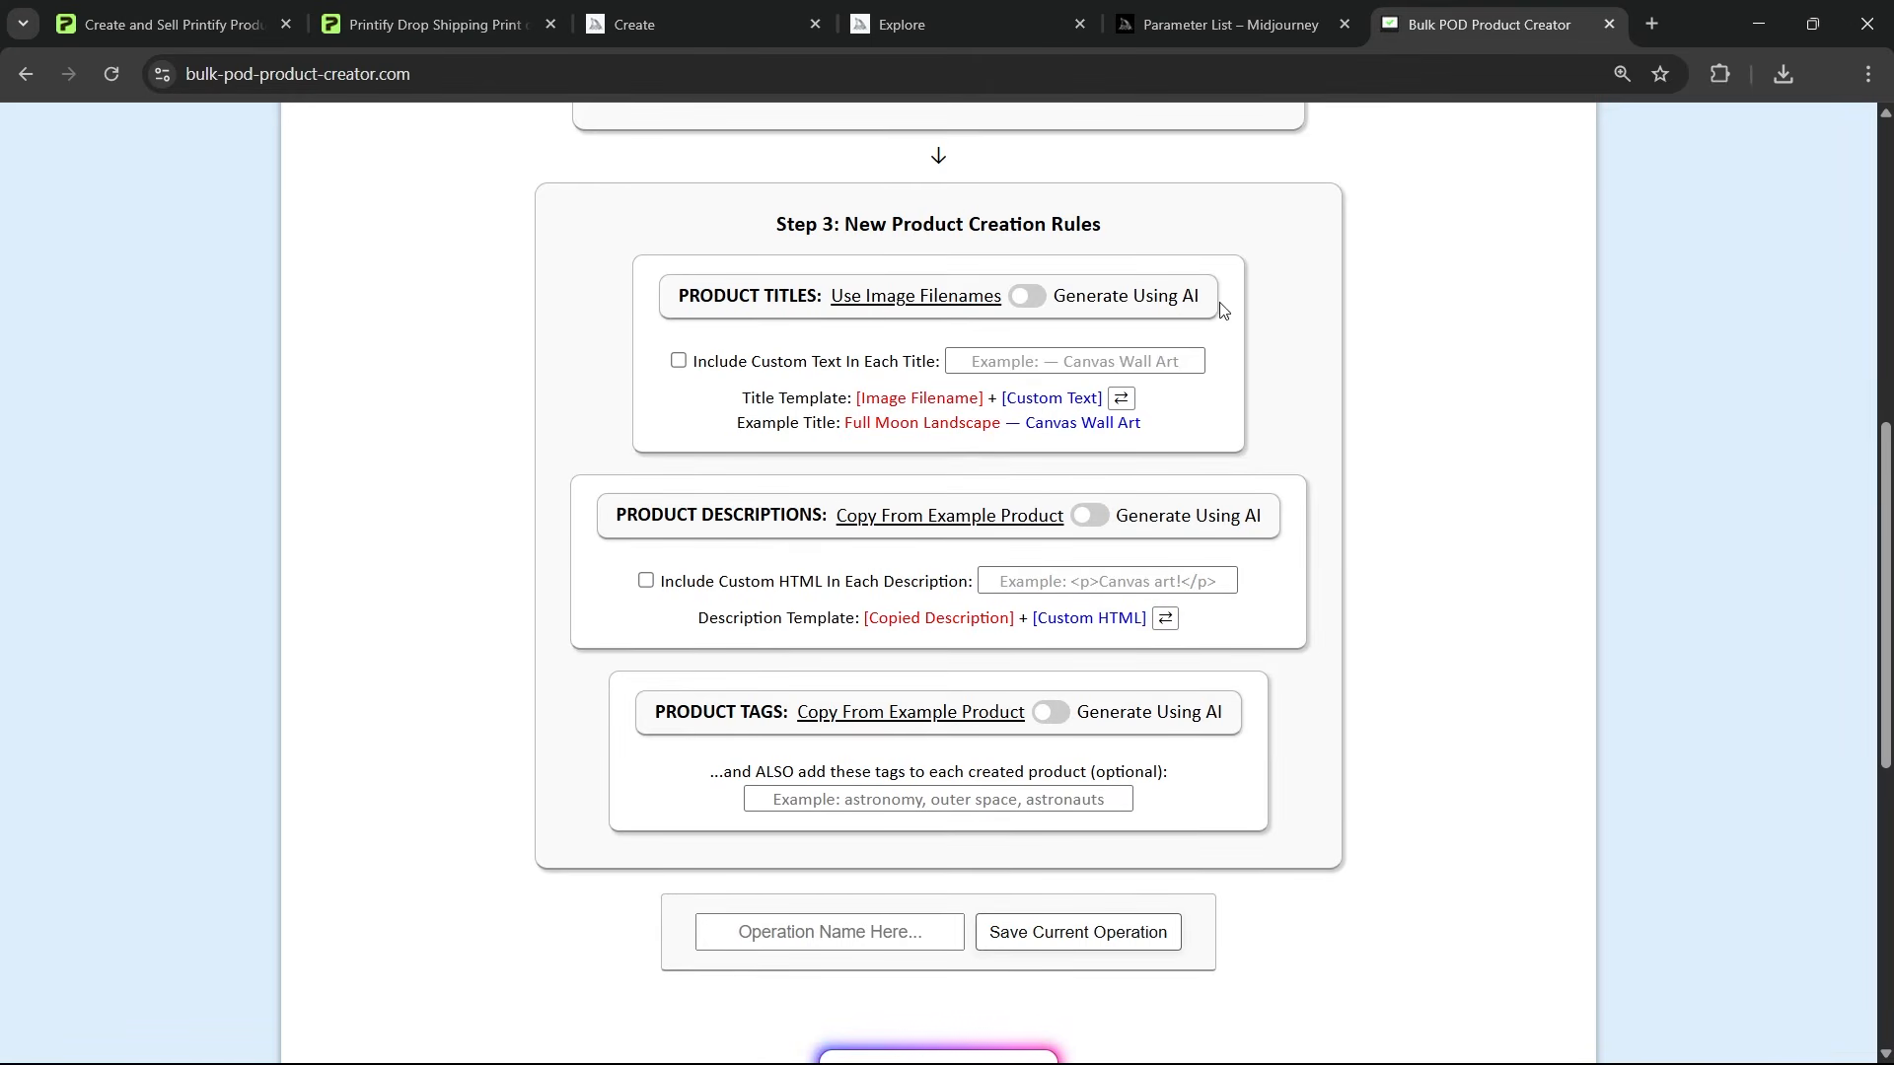
{"action": "left_click", "coordinate": [1115, 314]}
{"action": "left_click", "coordinate": [1202, 570]}
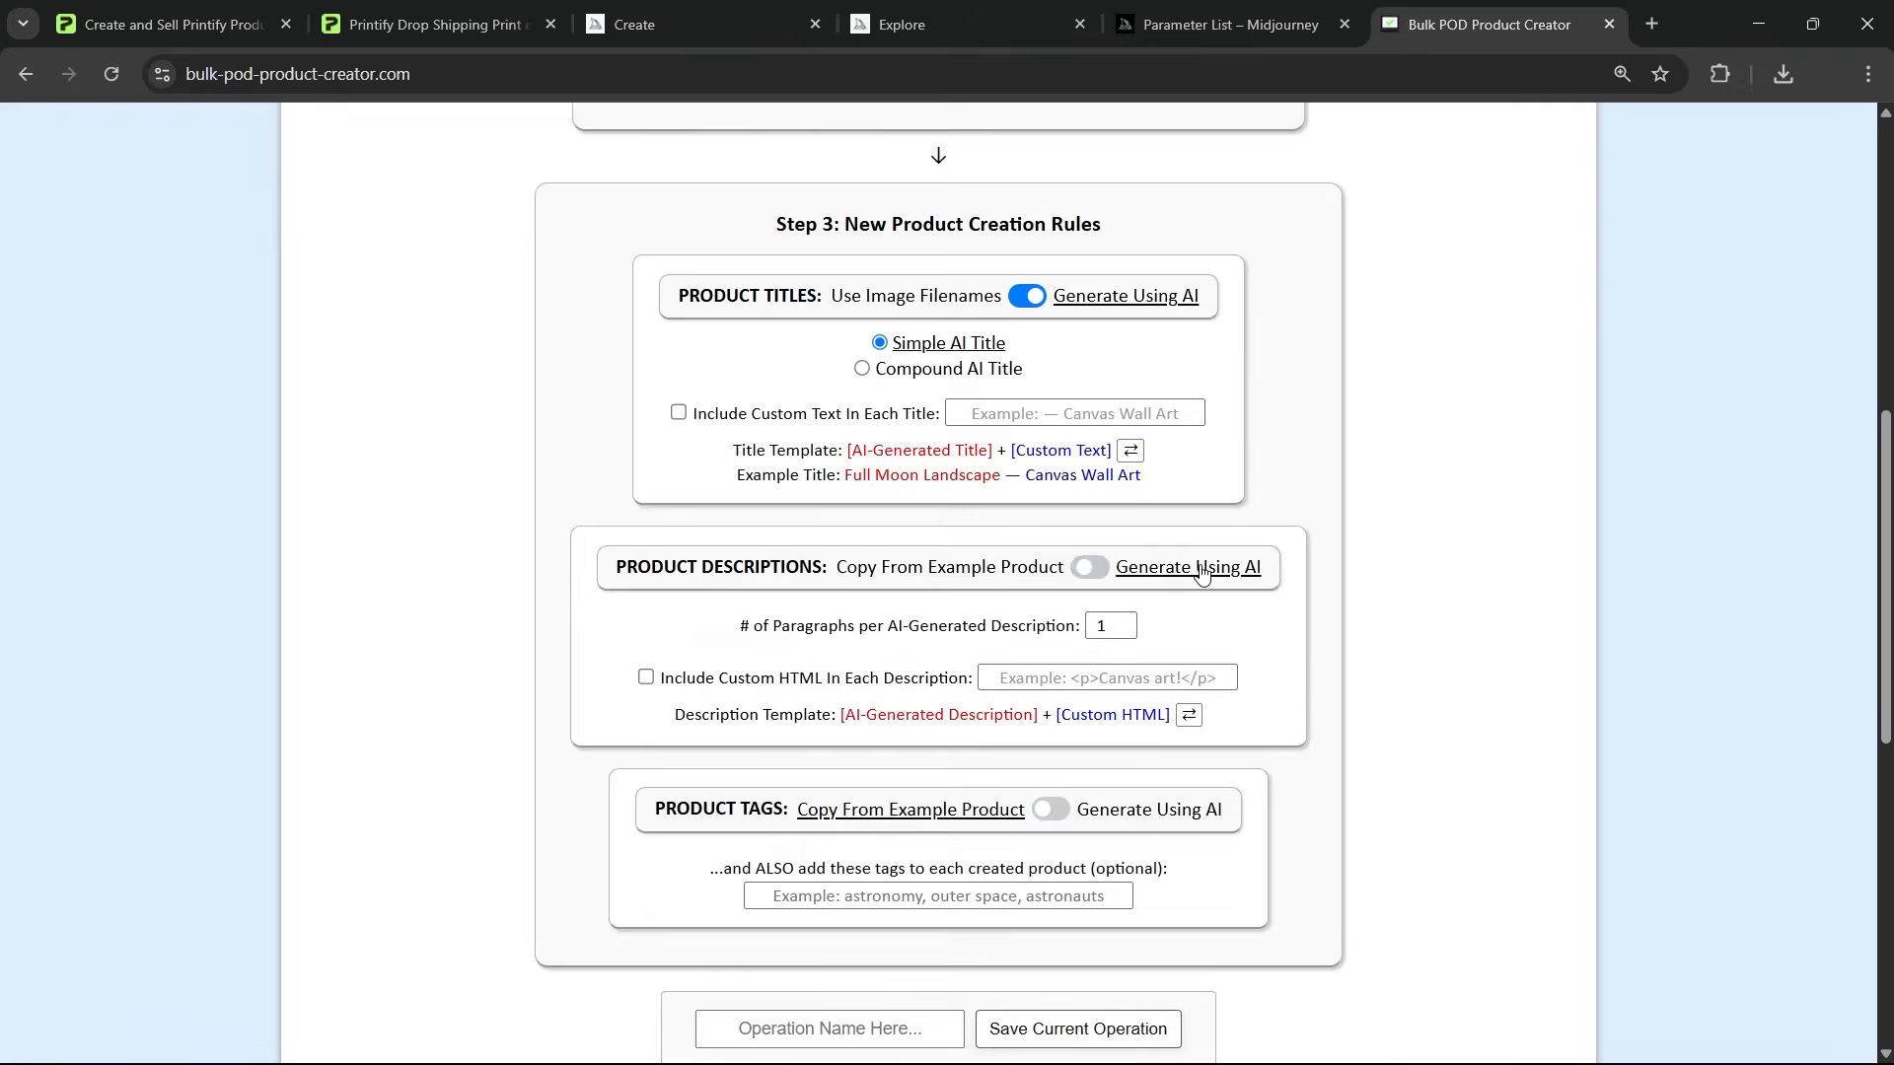
{"action": "scroll", "coordinate": [1387, 494], "scroll_direction": "up", "scroll_amount": 9}
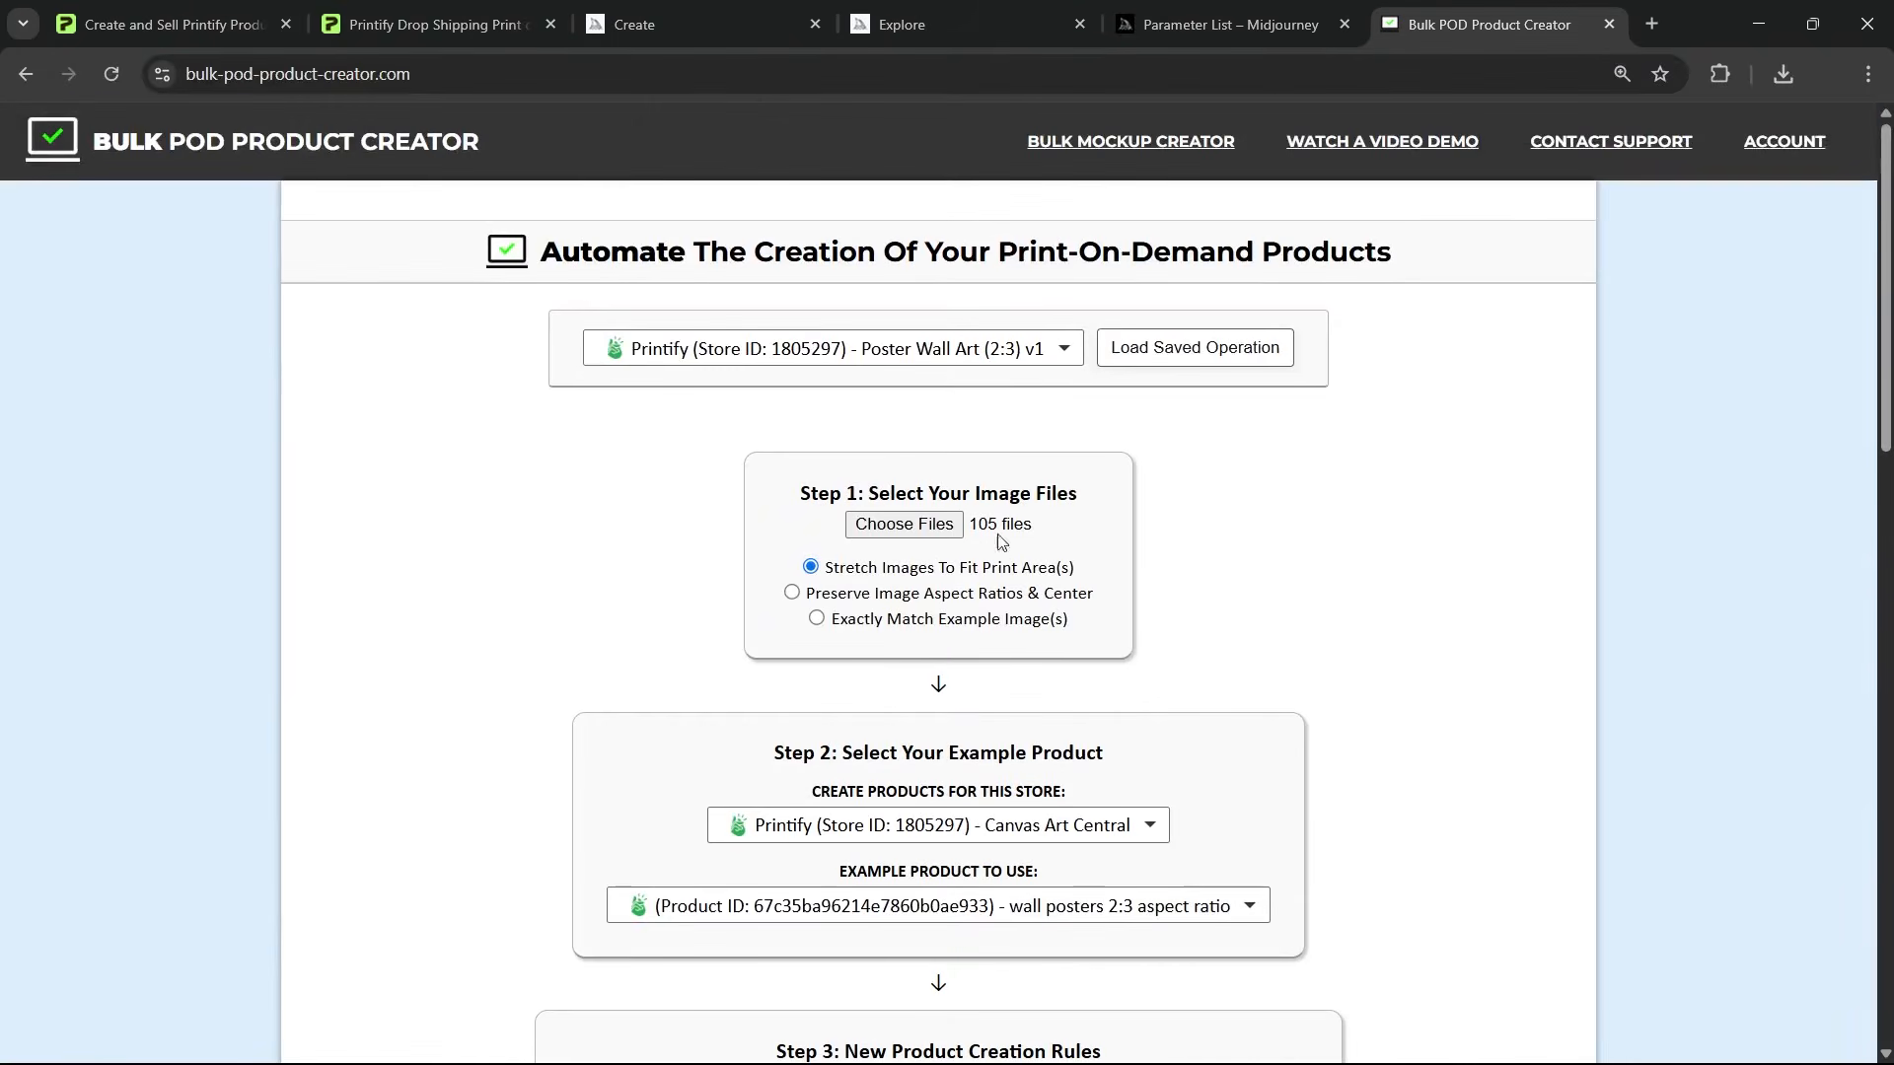
Step: Switch to Printify and examine the poster template product's selected mockups and listing details
{"action": "scroll", "coordinate": [1003, 537], "scroll_direction": "down", "scroll_amount": 11}
{"action": "scroll", "coordinate": [1171, 523], "scroll_direction": "up", "scroll_amount": 3}
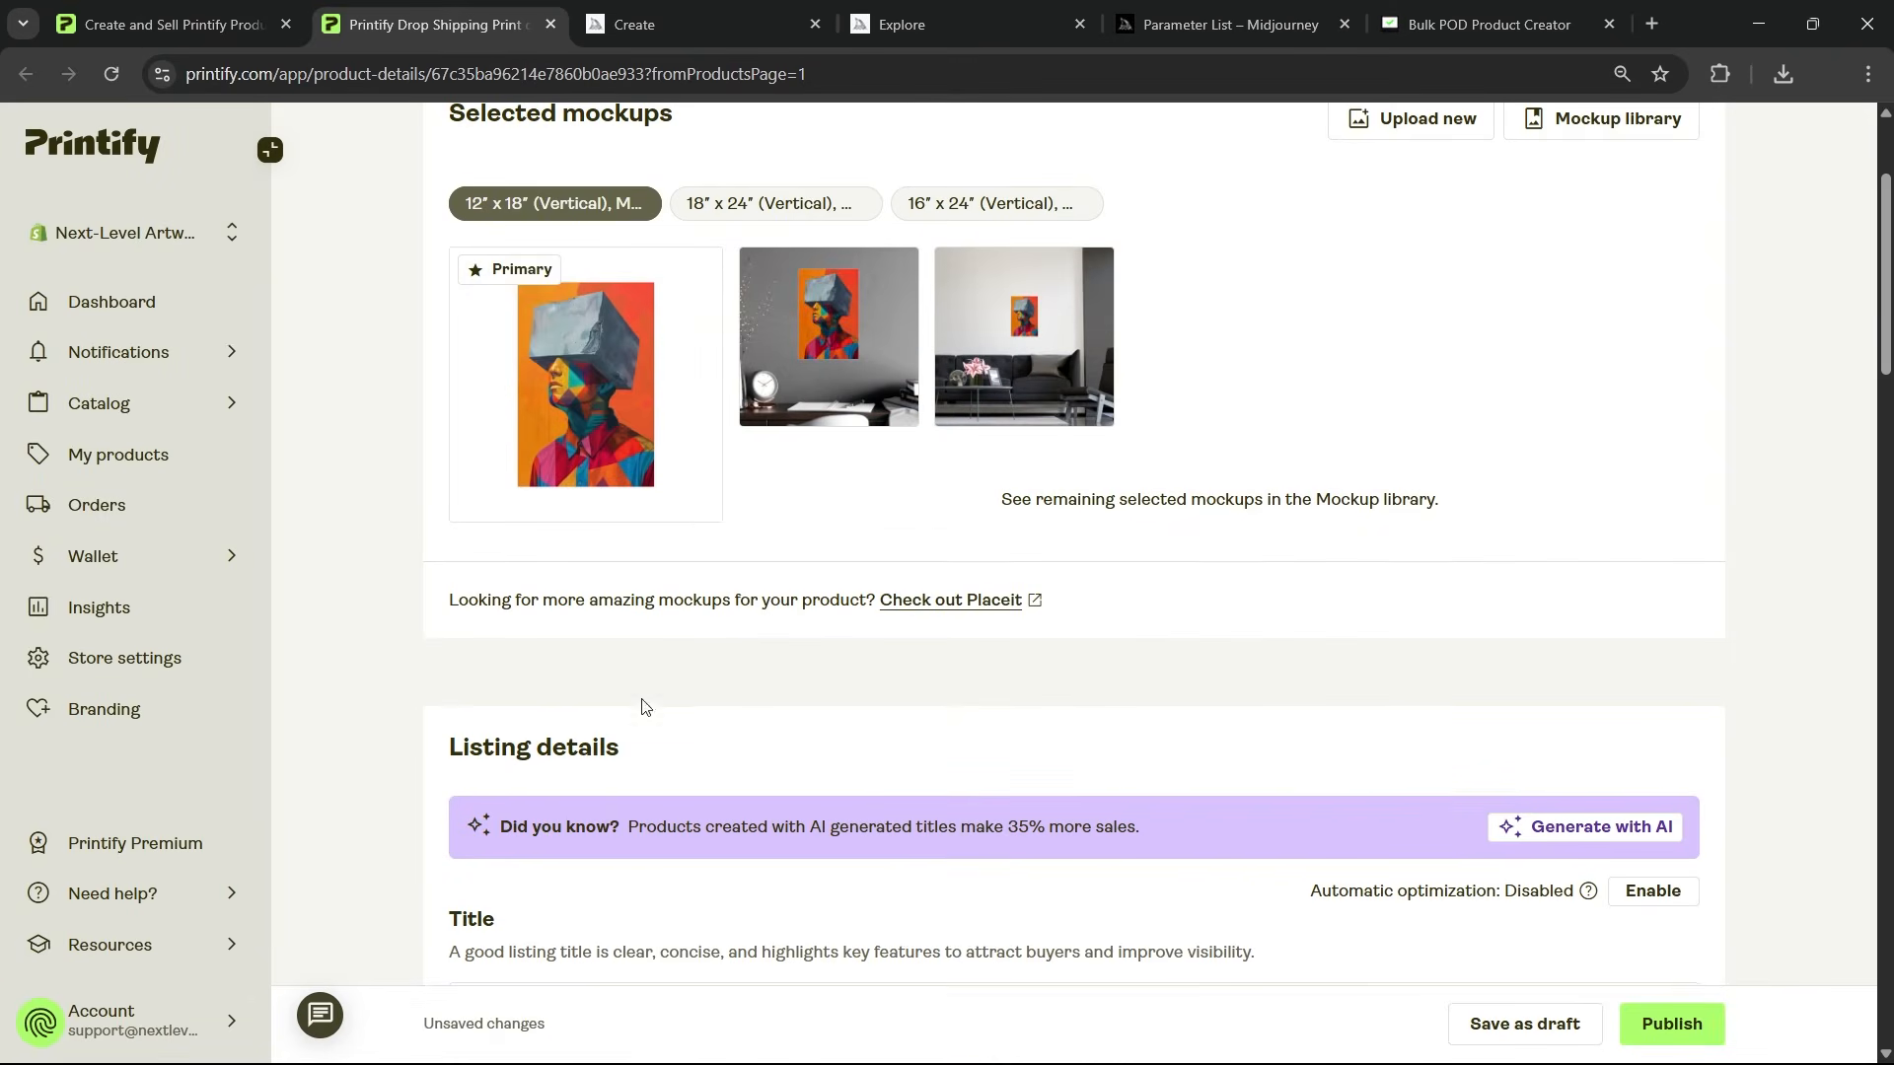
{"action": "scroll", "coordinate": [1289, 643], "scroll_direction": "down", "scroll_amount": 6}
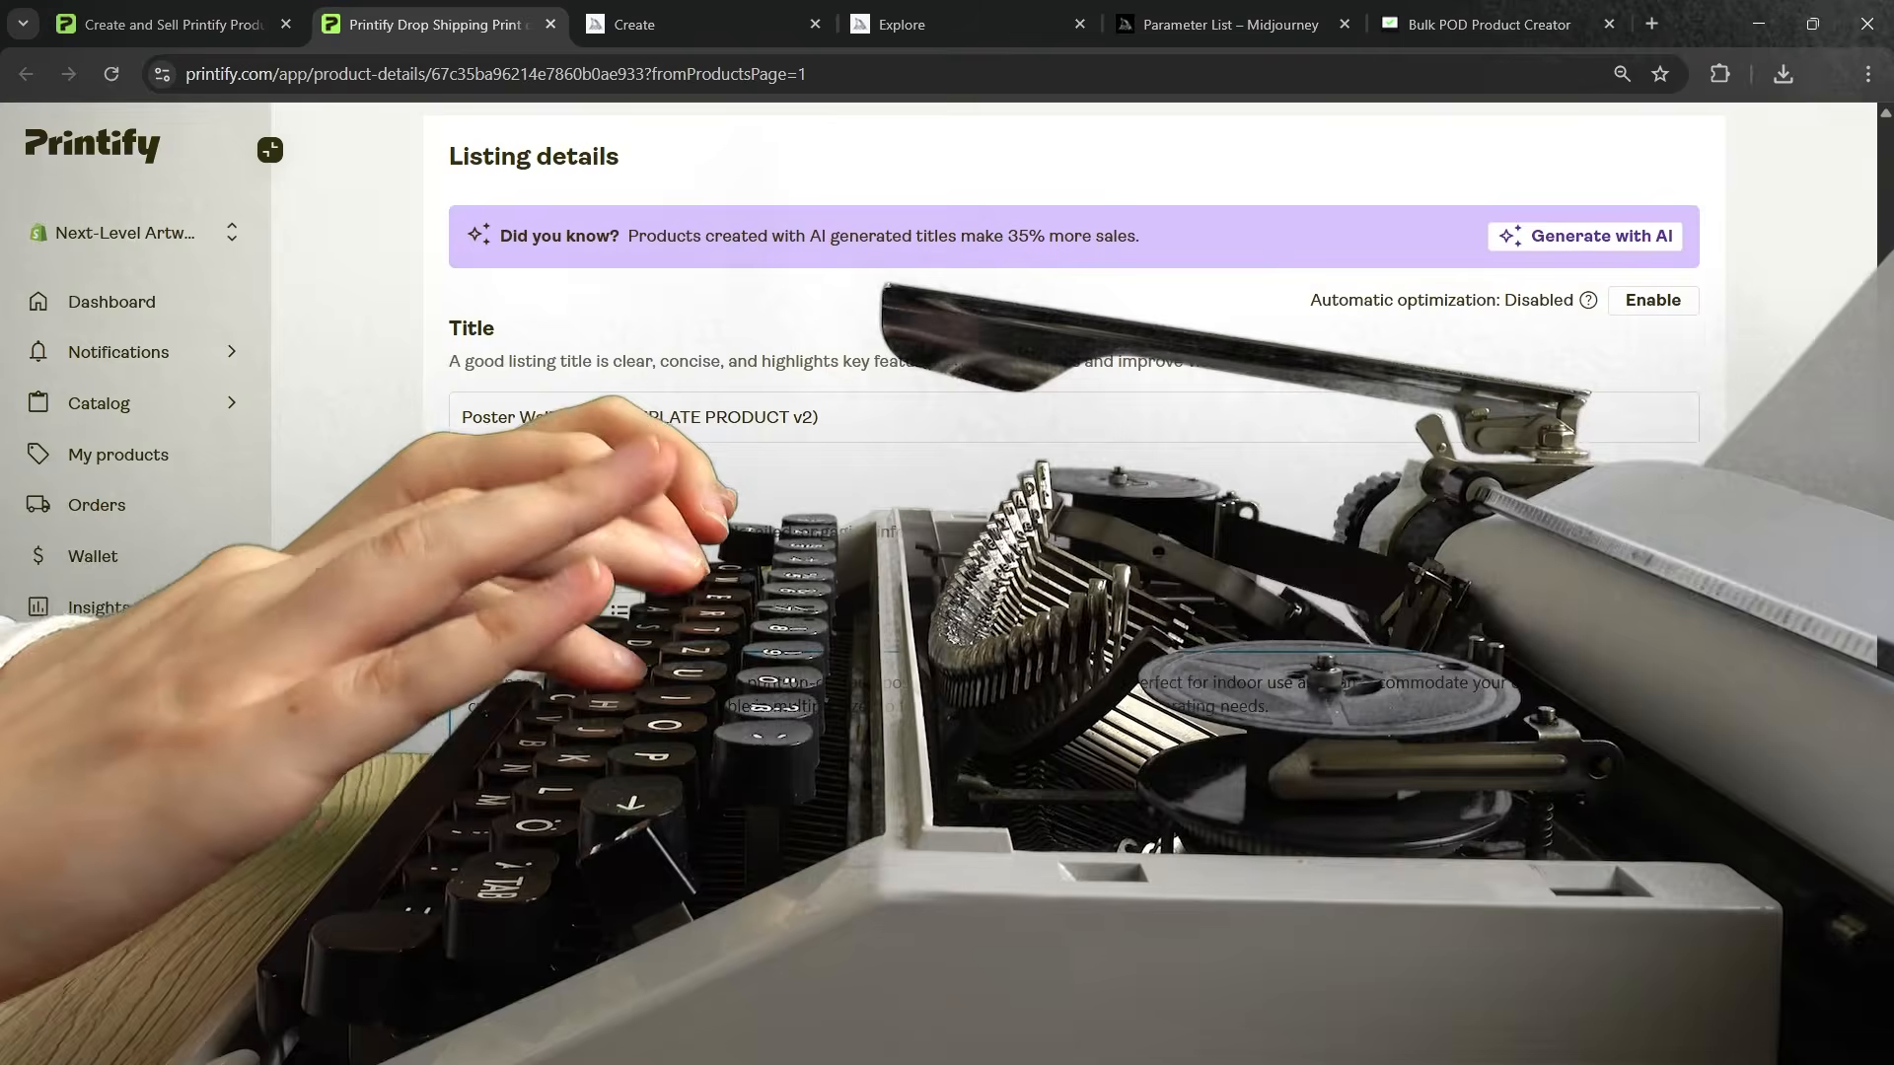
{"action": "scroll", "coordinate": [1289, 643], "scroll_direction": "up", "scroll_amount": 6}
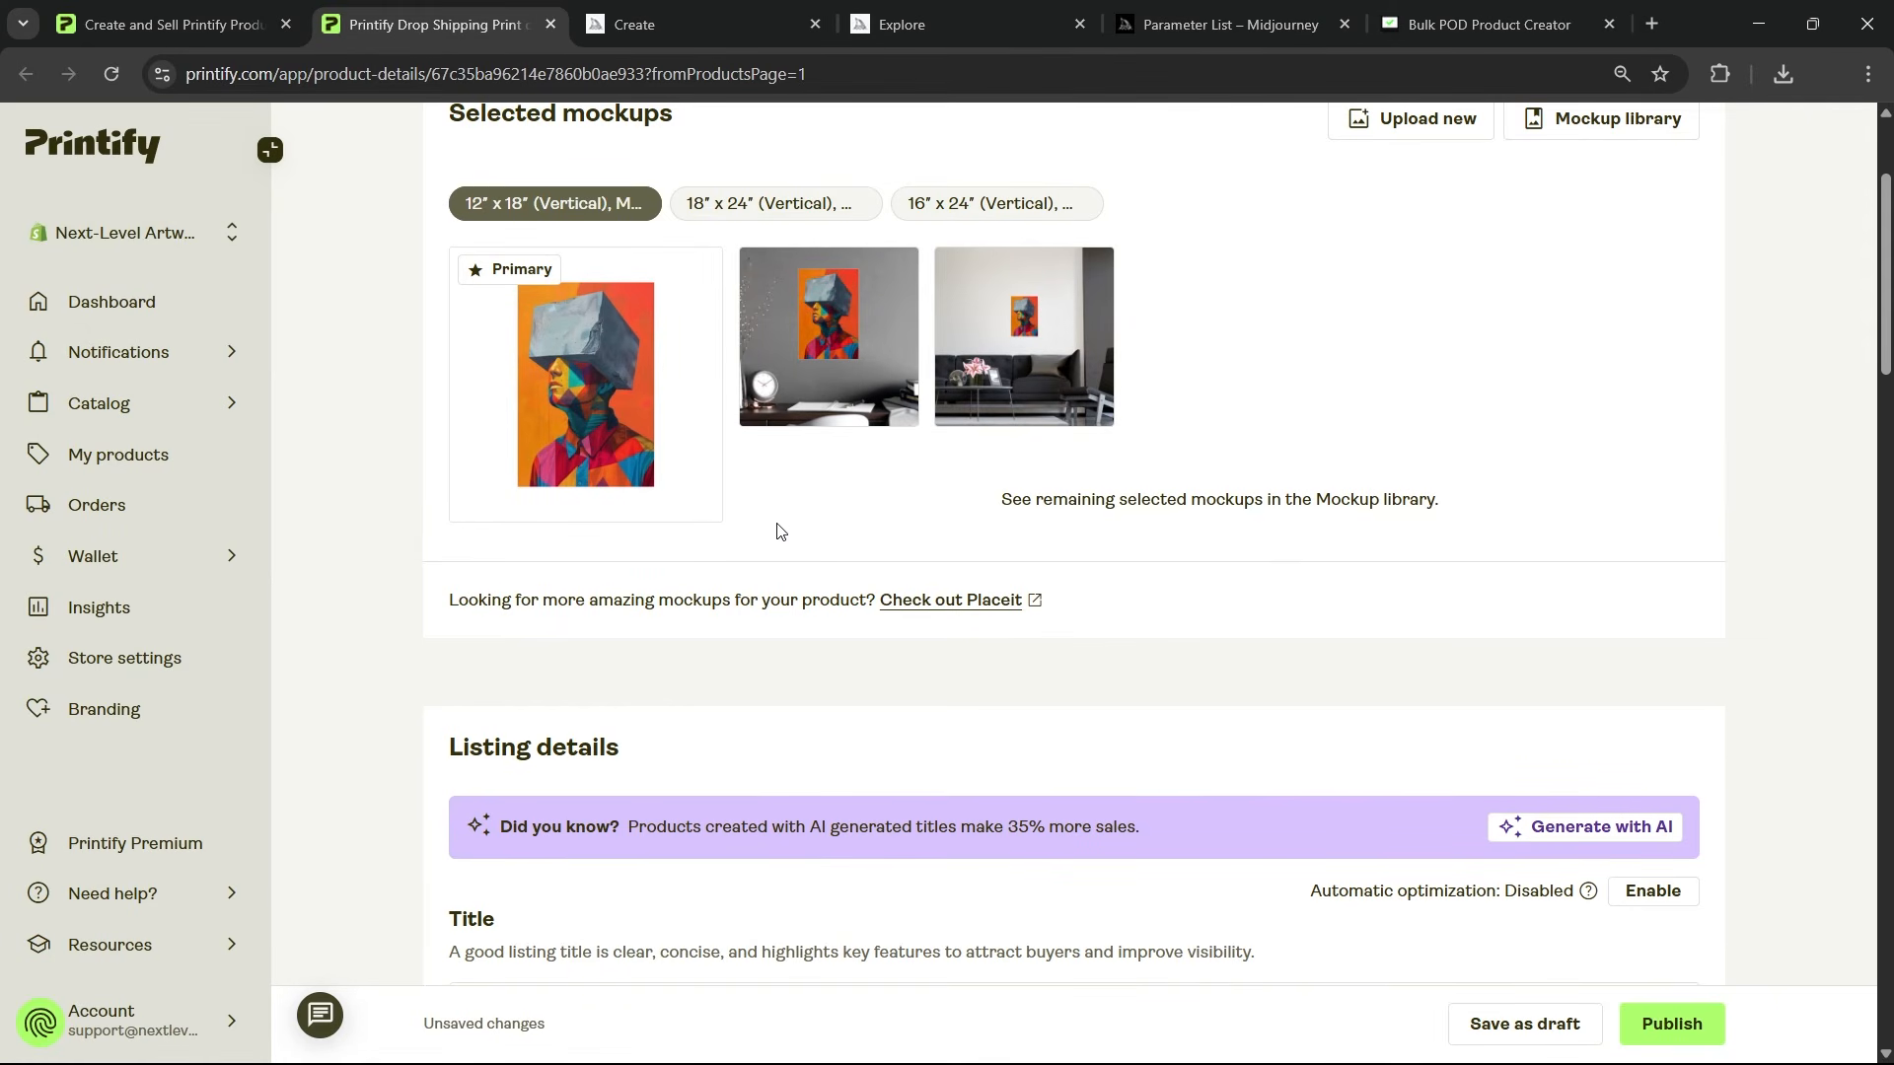
{"action": "scroll", "coordinate": [779, 518], "scroll_direction": "down", "scroll_amount": 2}
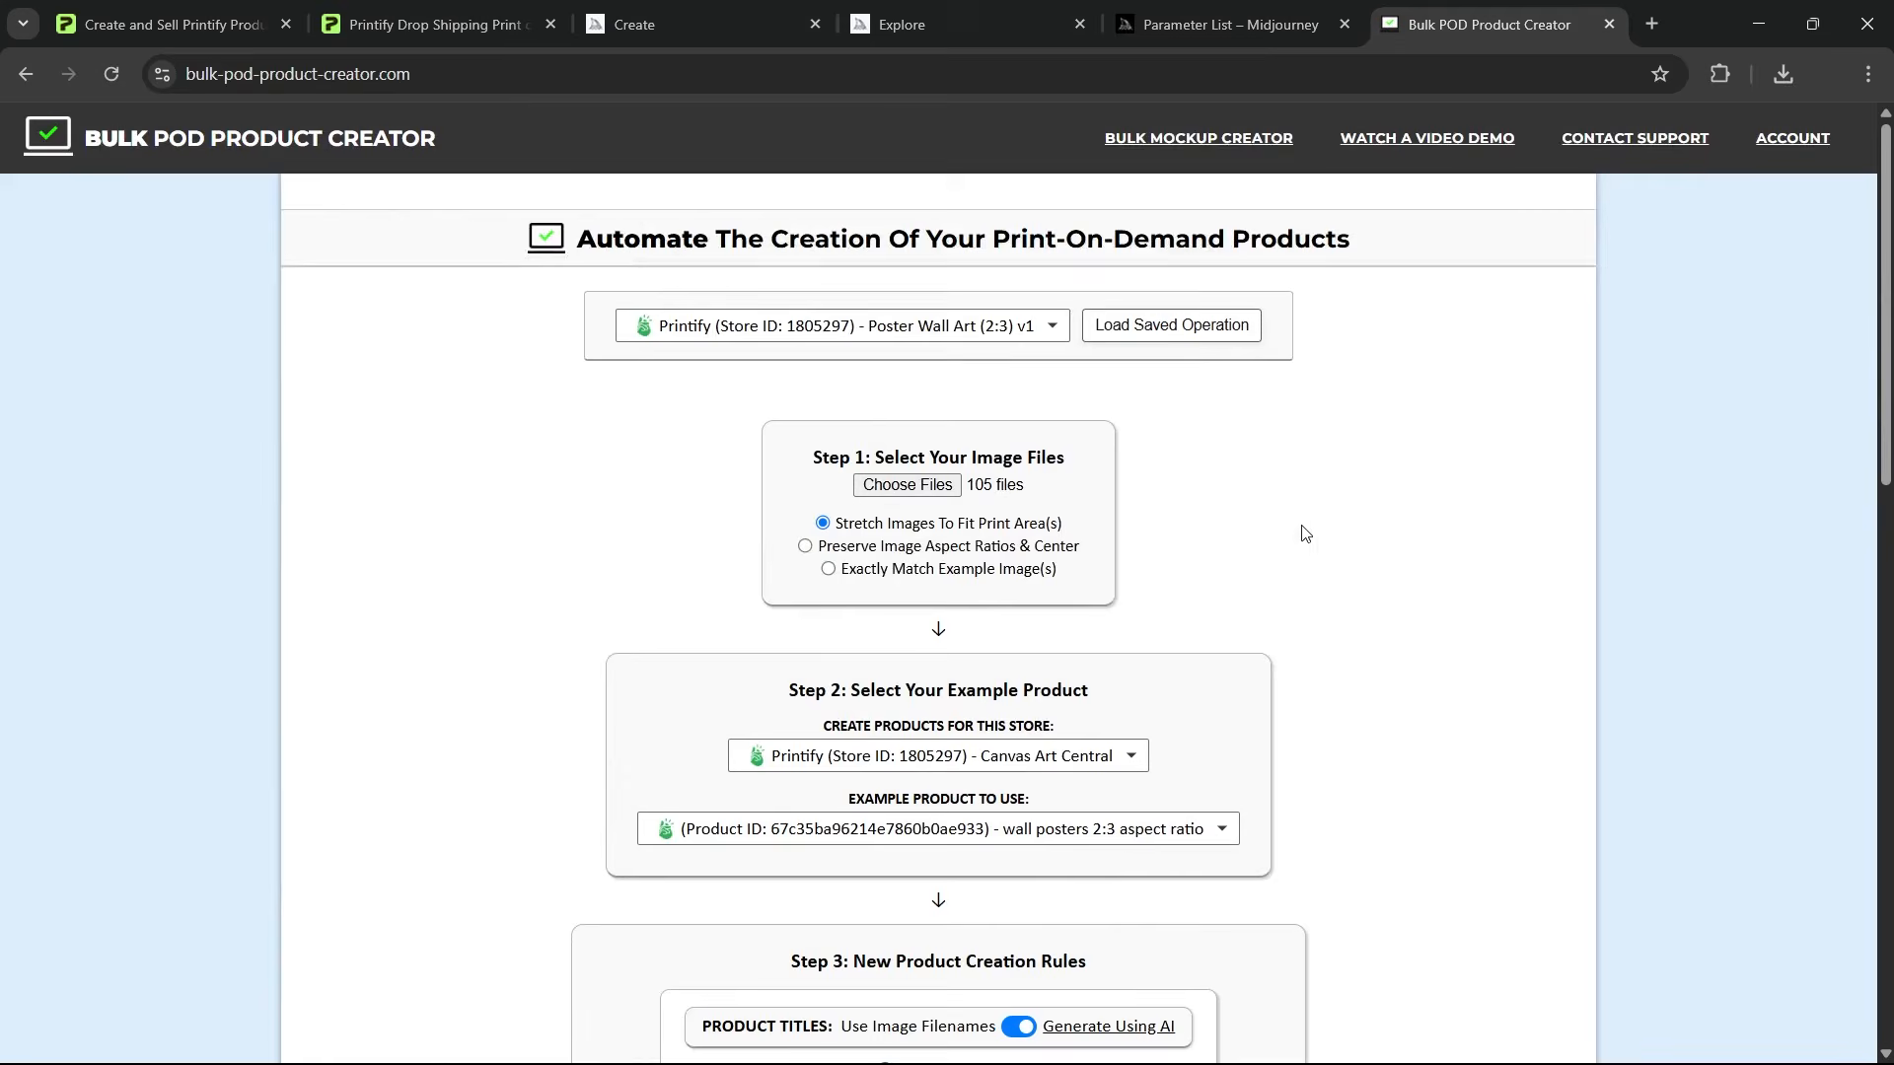
Step: Return to Bulk POD Product Creator and examine the image files, example product and product creation rules
{"action": "scroll", "coordinate": [1298, 538], "scroll_direction": "down", "scroll_amount": 10}
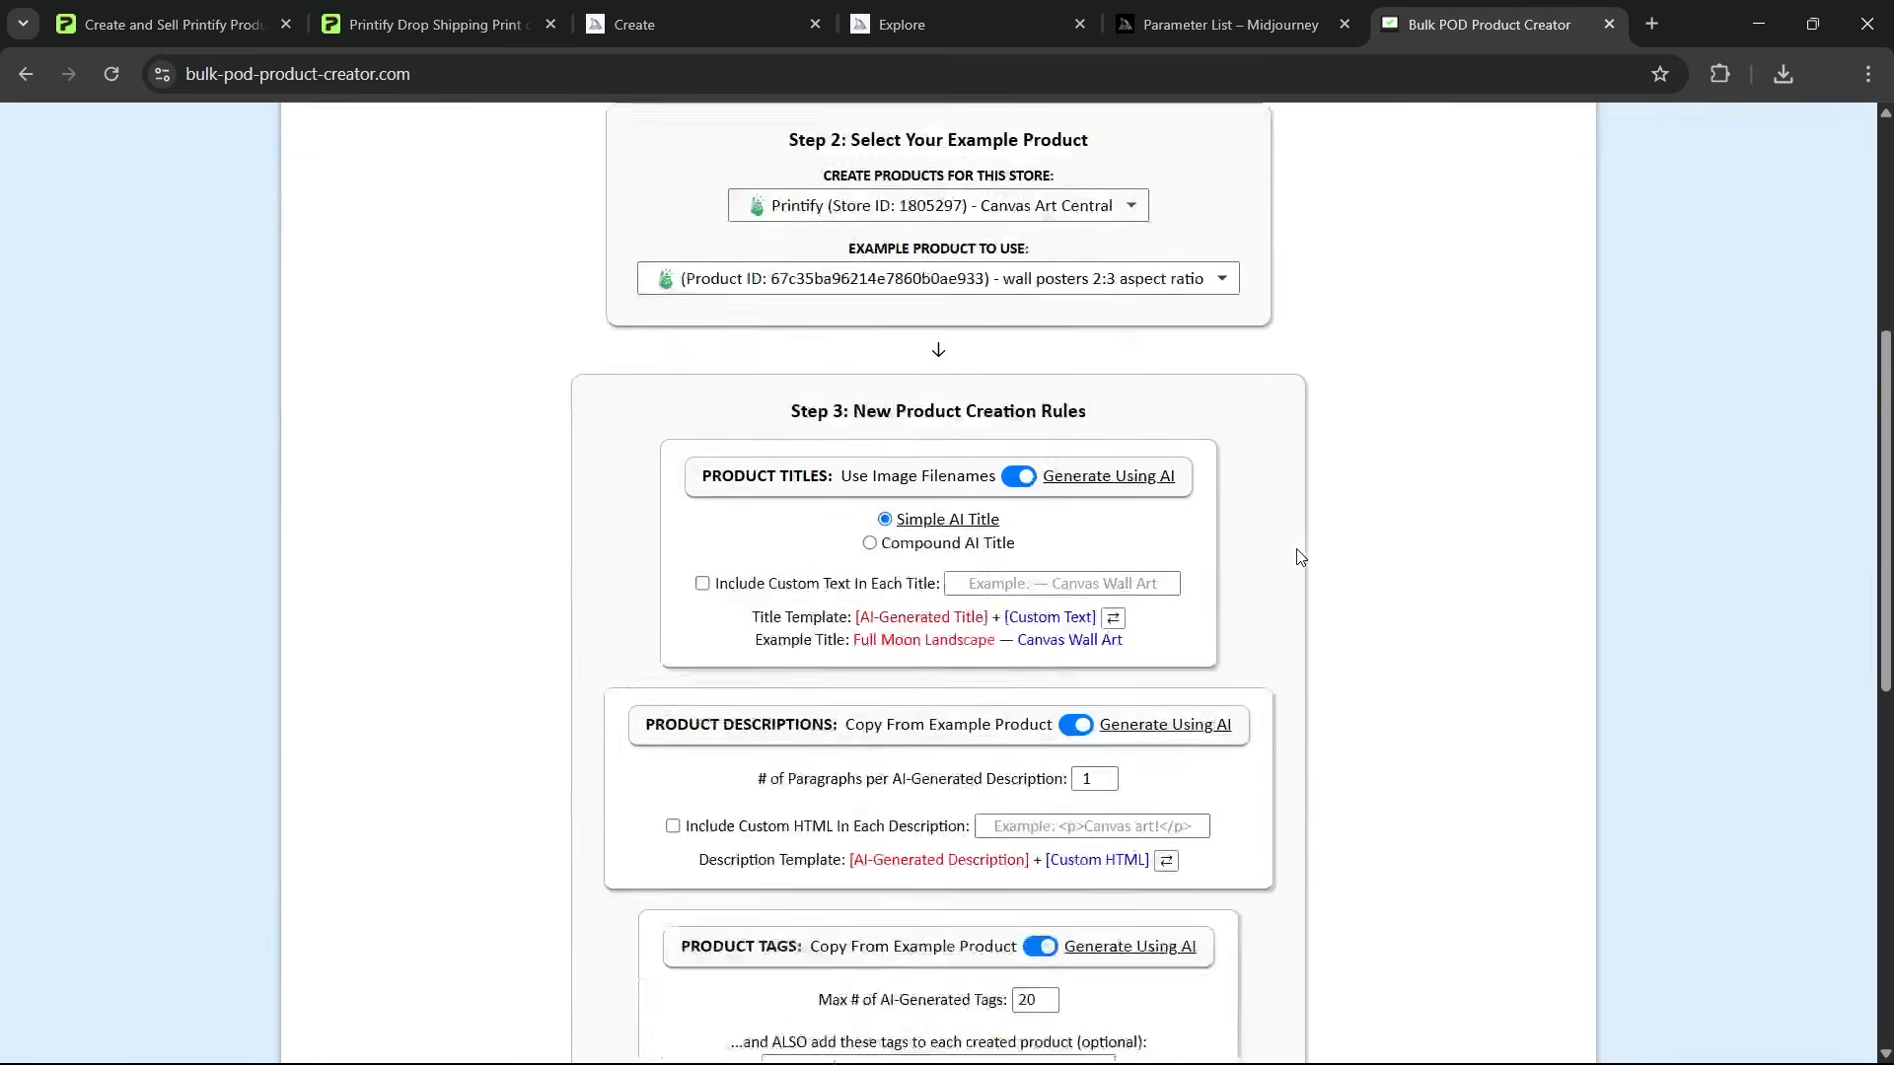
{"action": "scroll", "coordinate": [1296, 546], "scroll_direction": "down", "scroll_amount": 2}
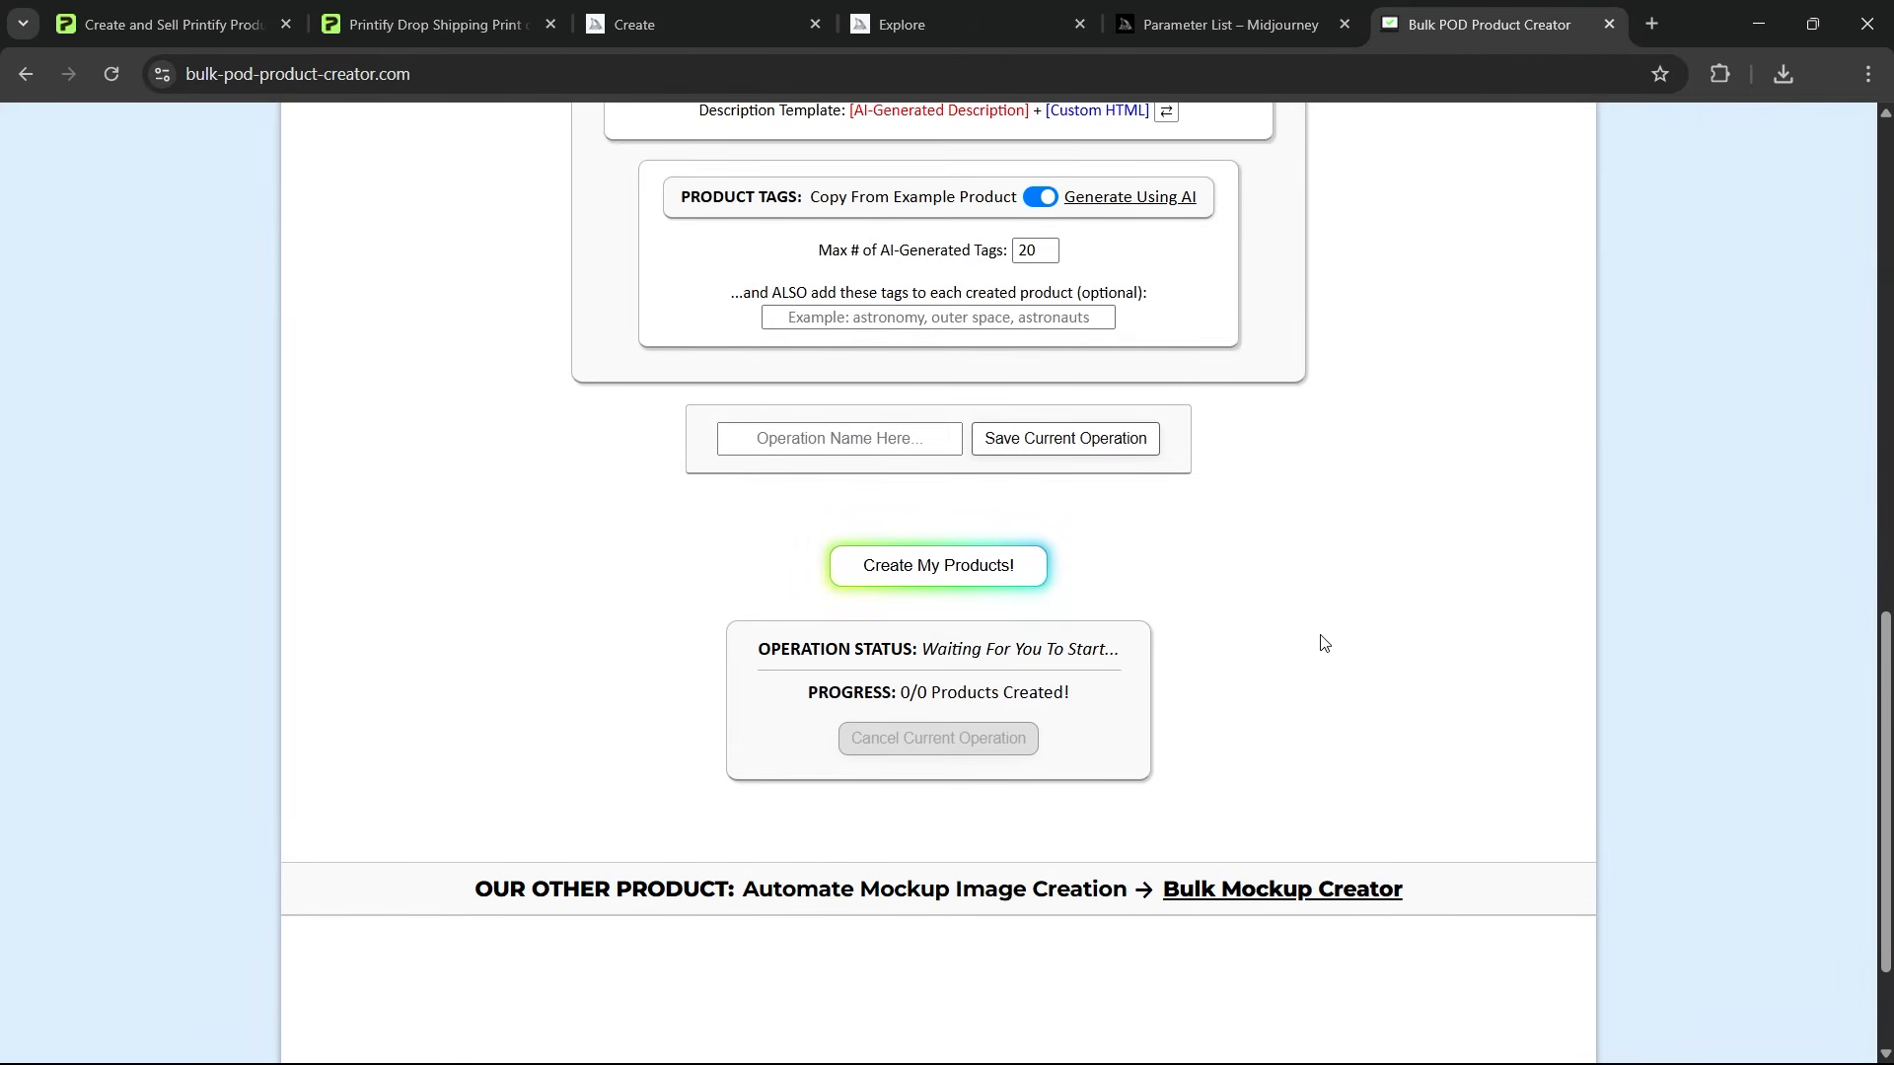
{"action": "scroll", "coordinate": [1327, 690], "scroll_direction": "up", "scroll_amount": 6}
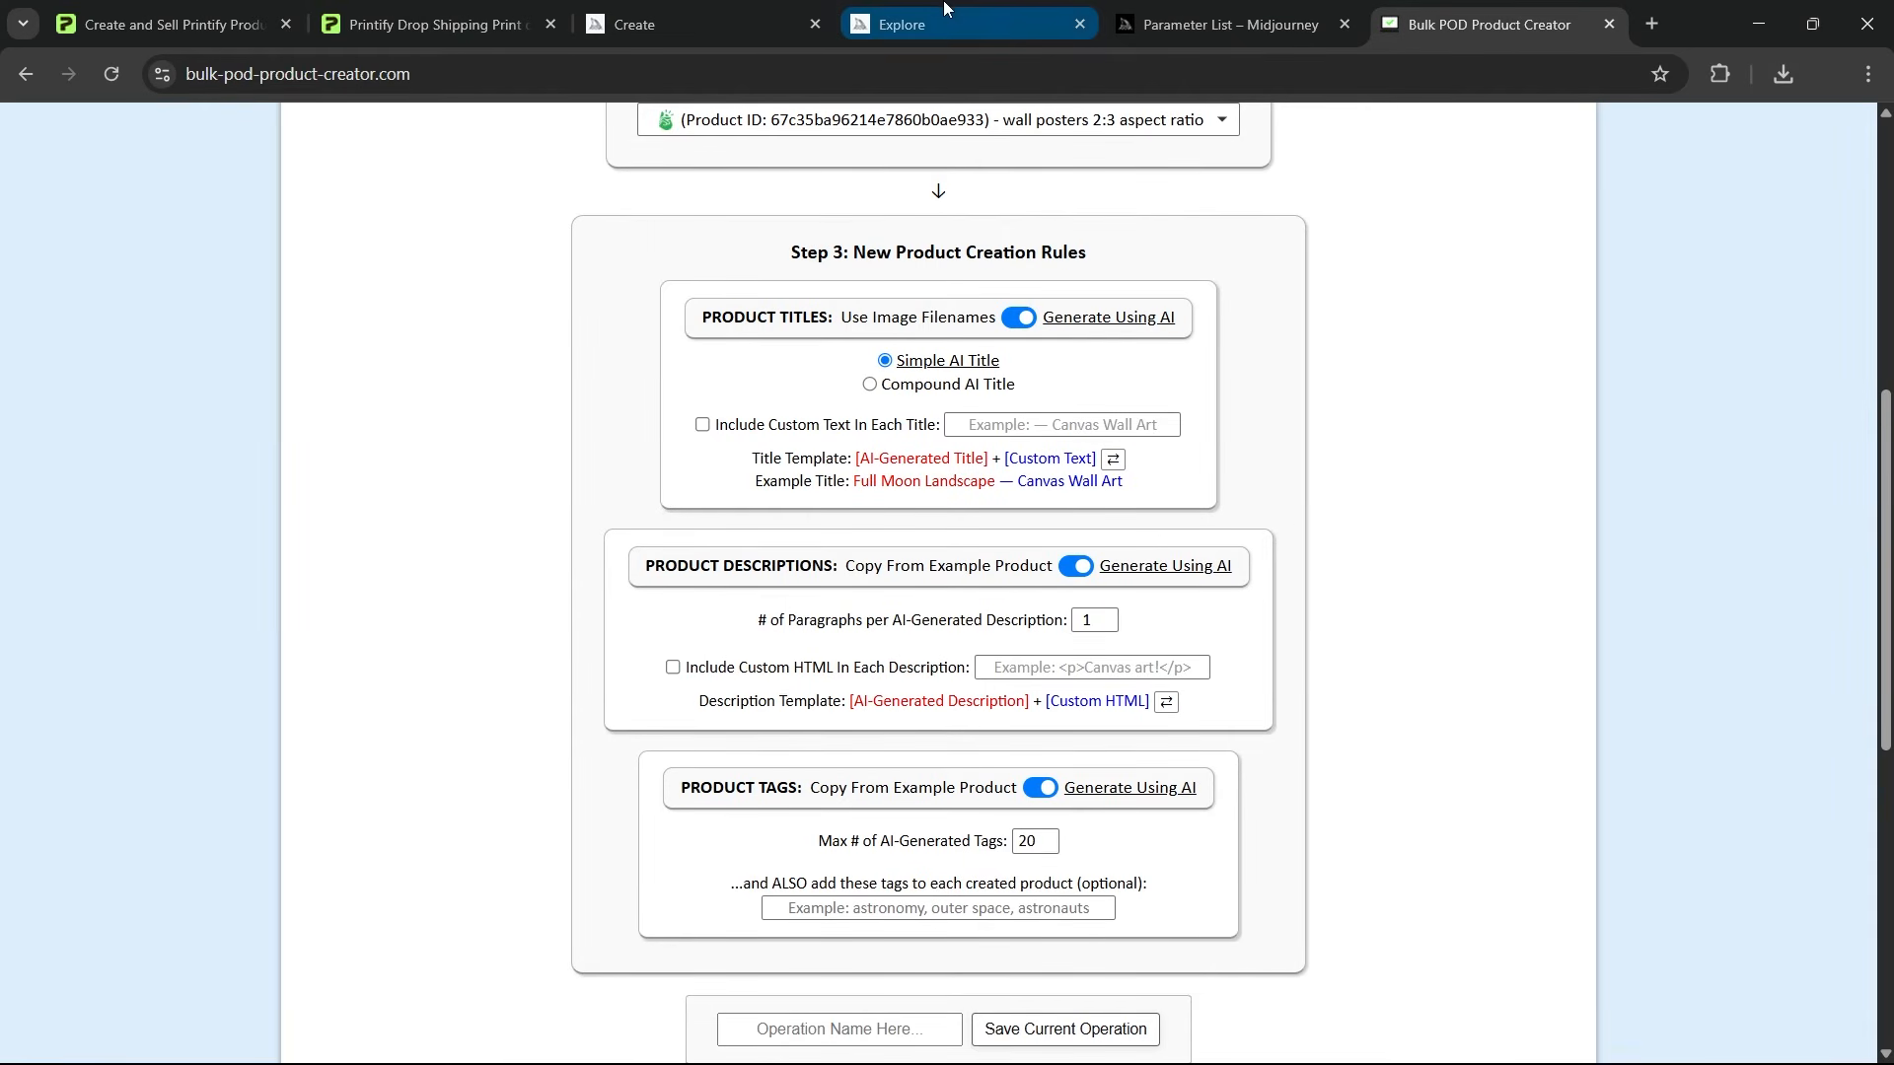
{"action": "scroll", "coordinate": [1384, 678], "scroll_direction": "up", "scroll_amount": 7}
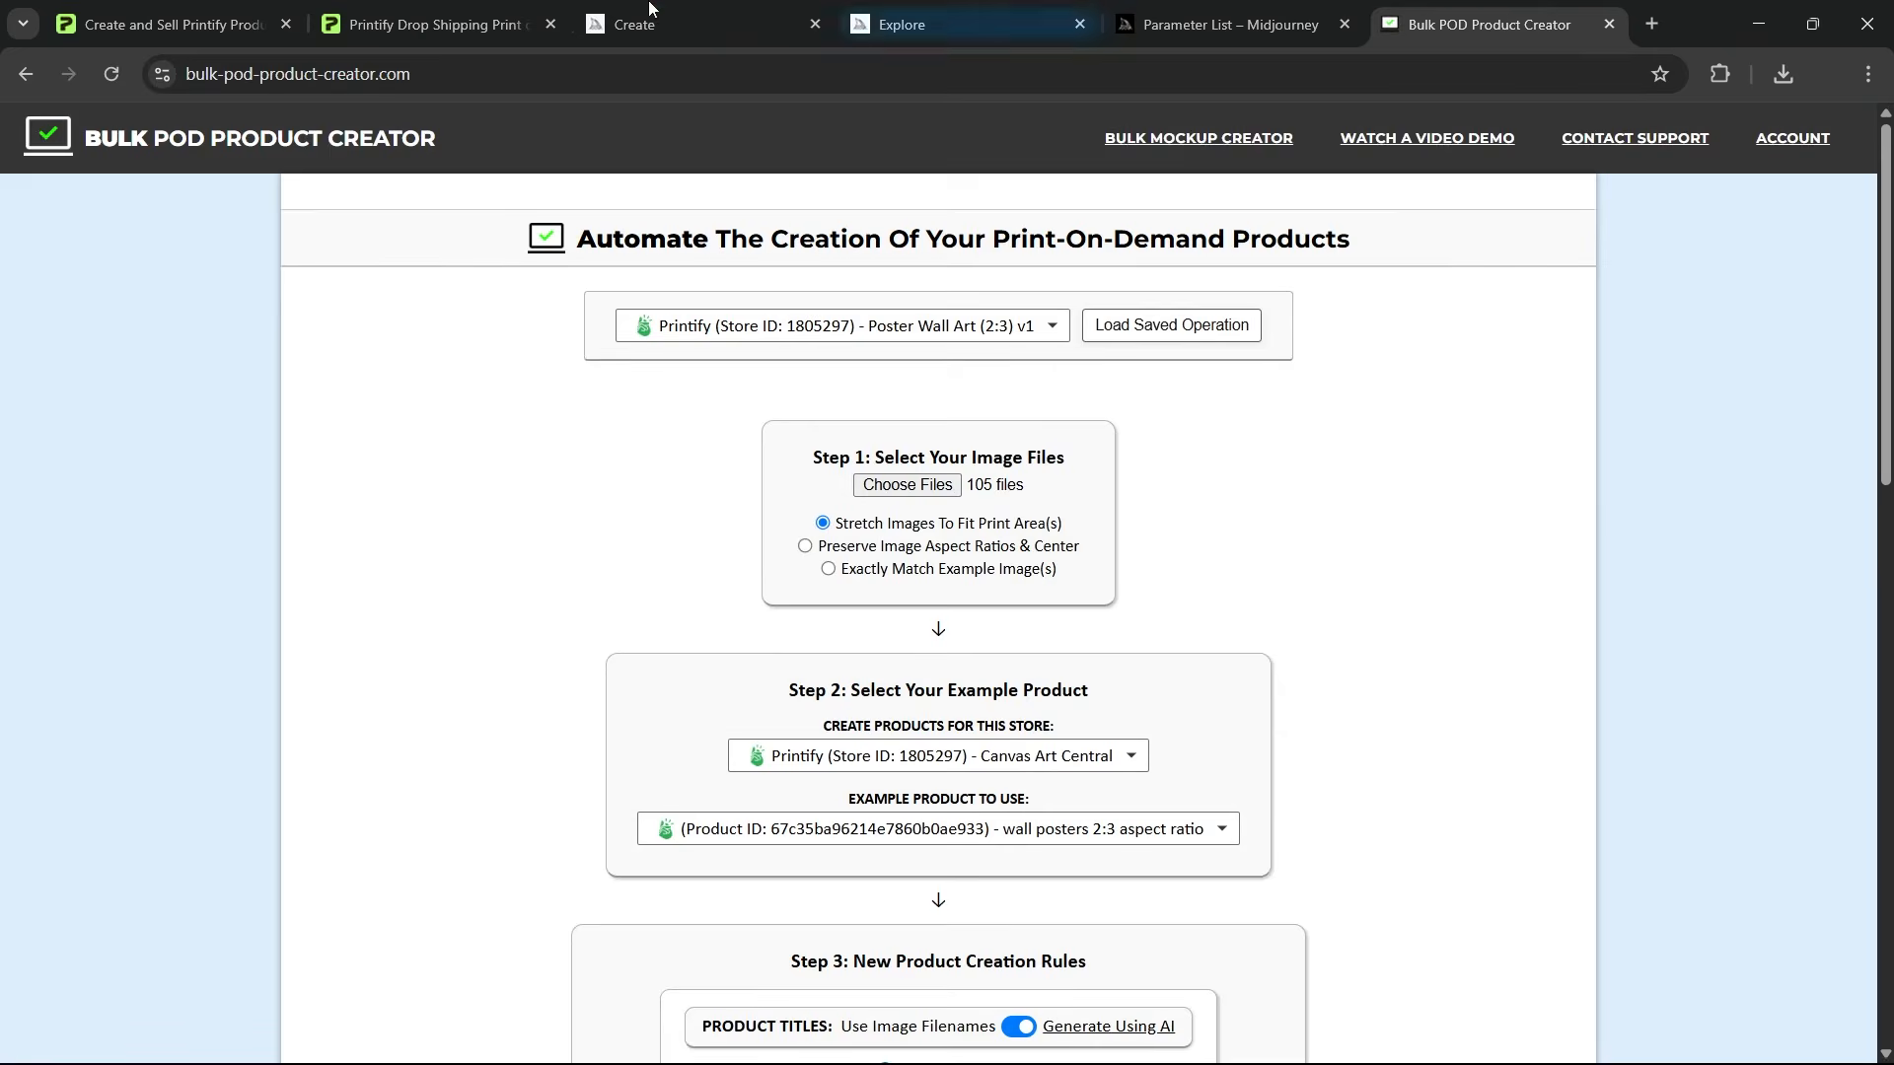
Step: Switch to Midjourney's Create page and look through the generated cyberpunk dog artworks
{"action": "left_click", "coordinate": [605, 28]}
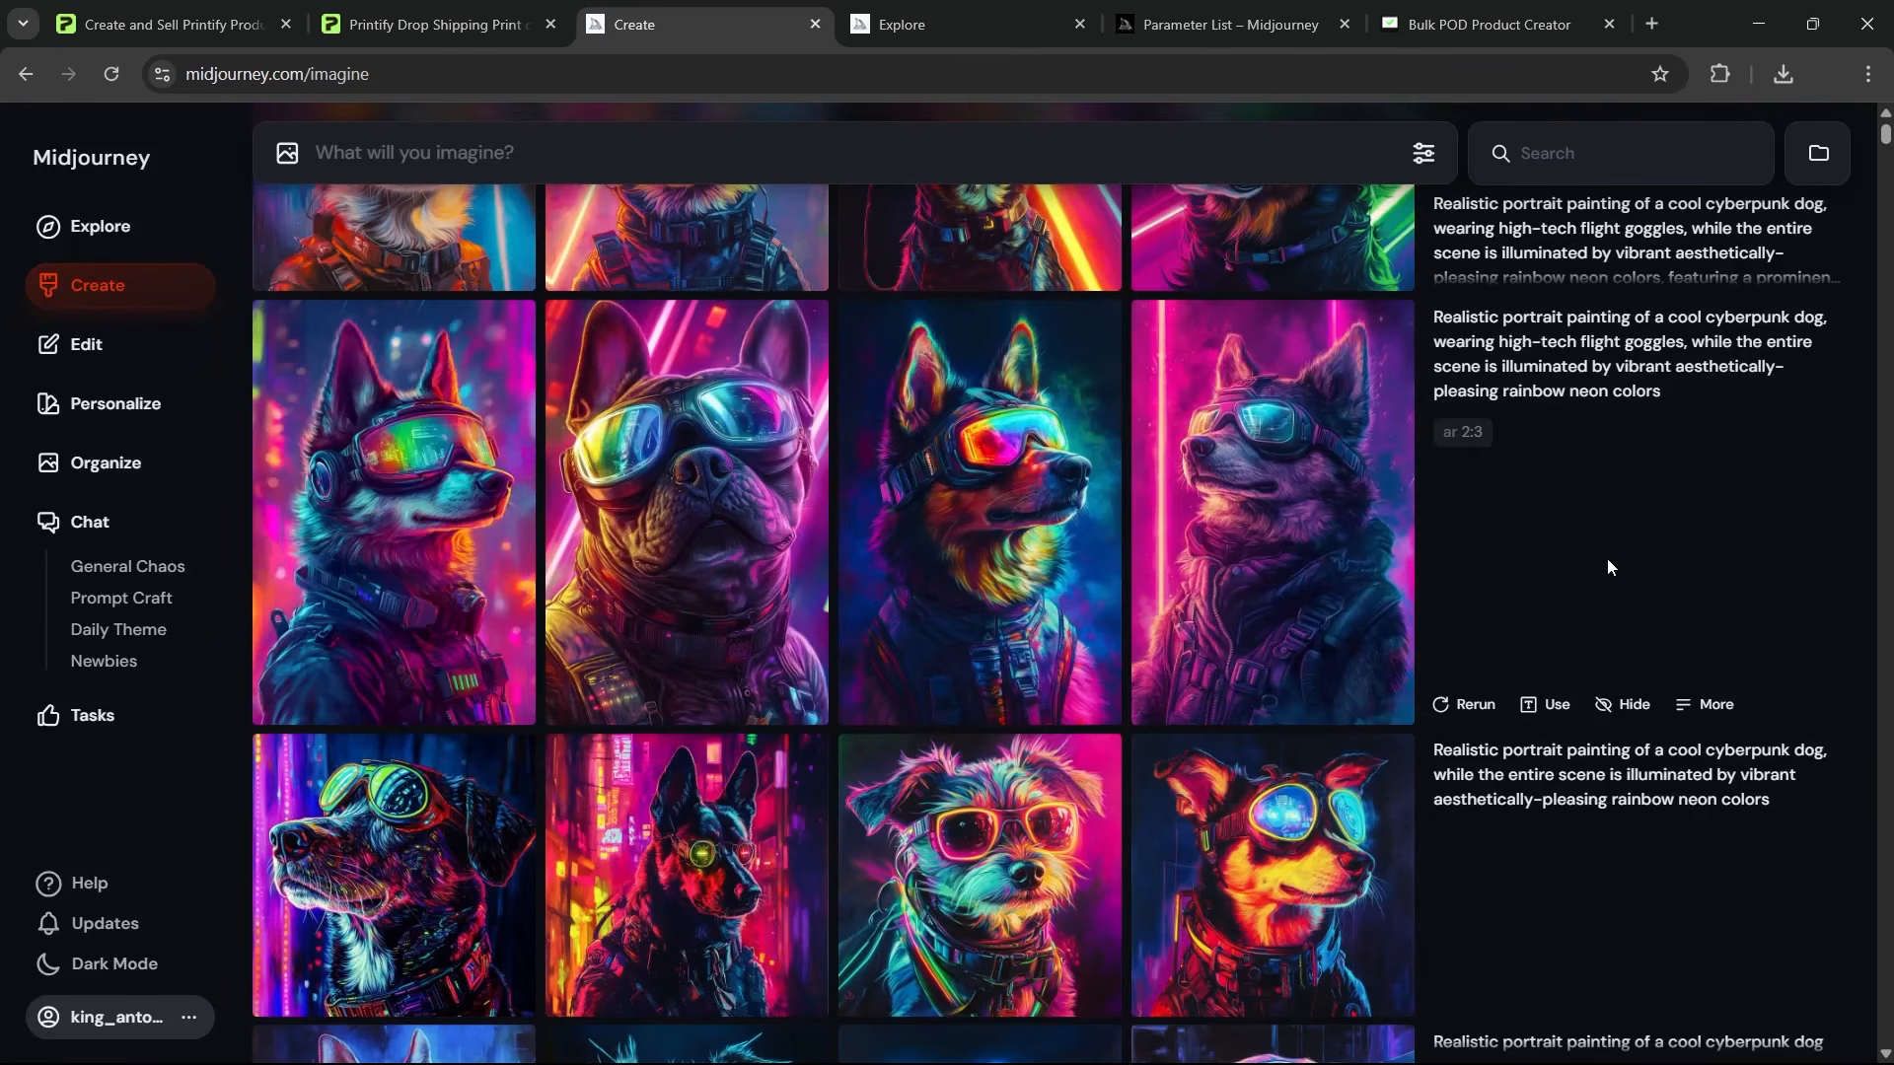
{"action": "scroll", "coordinate": [795, 518], "scroll_direction": "down", "scroll_amount": 5}
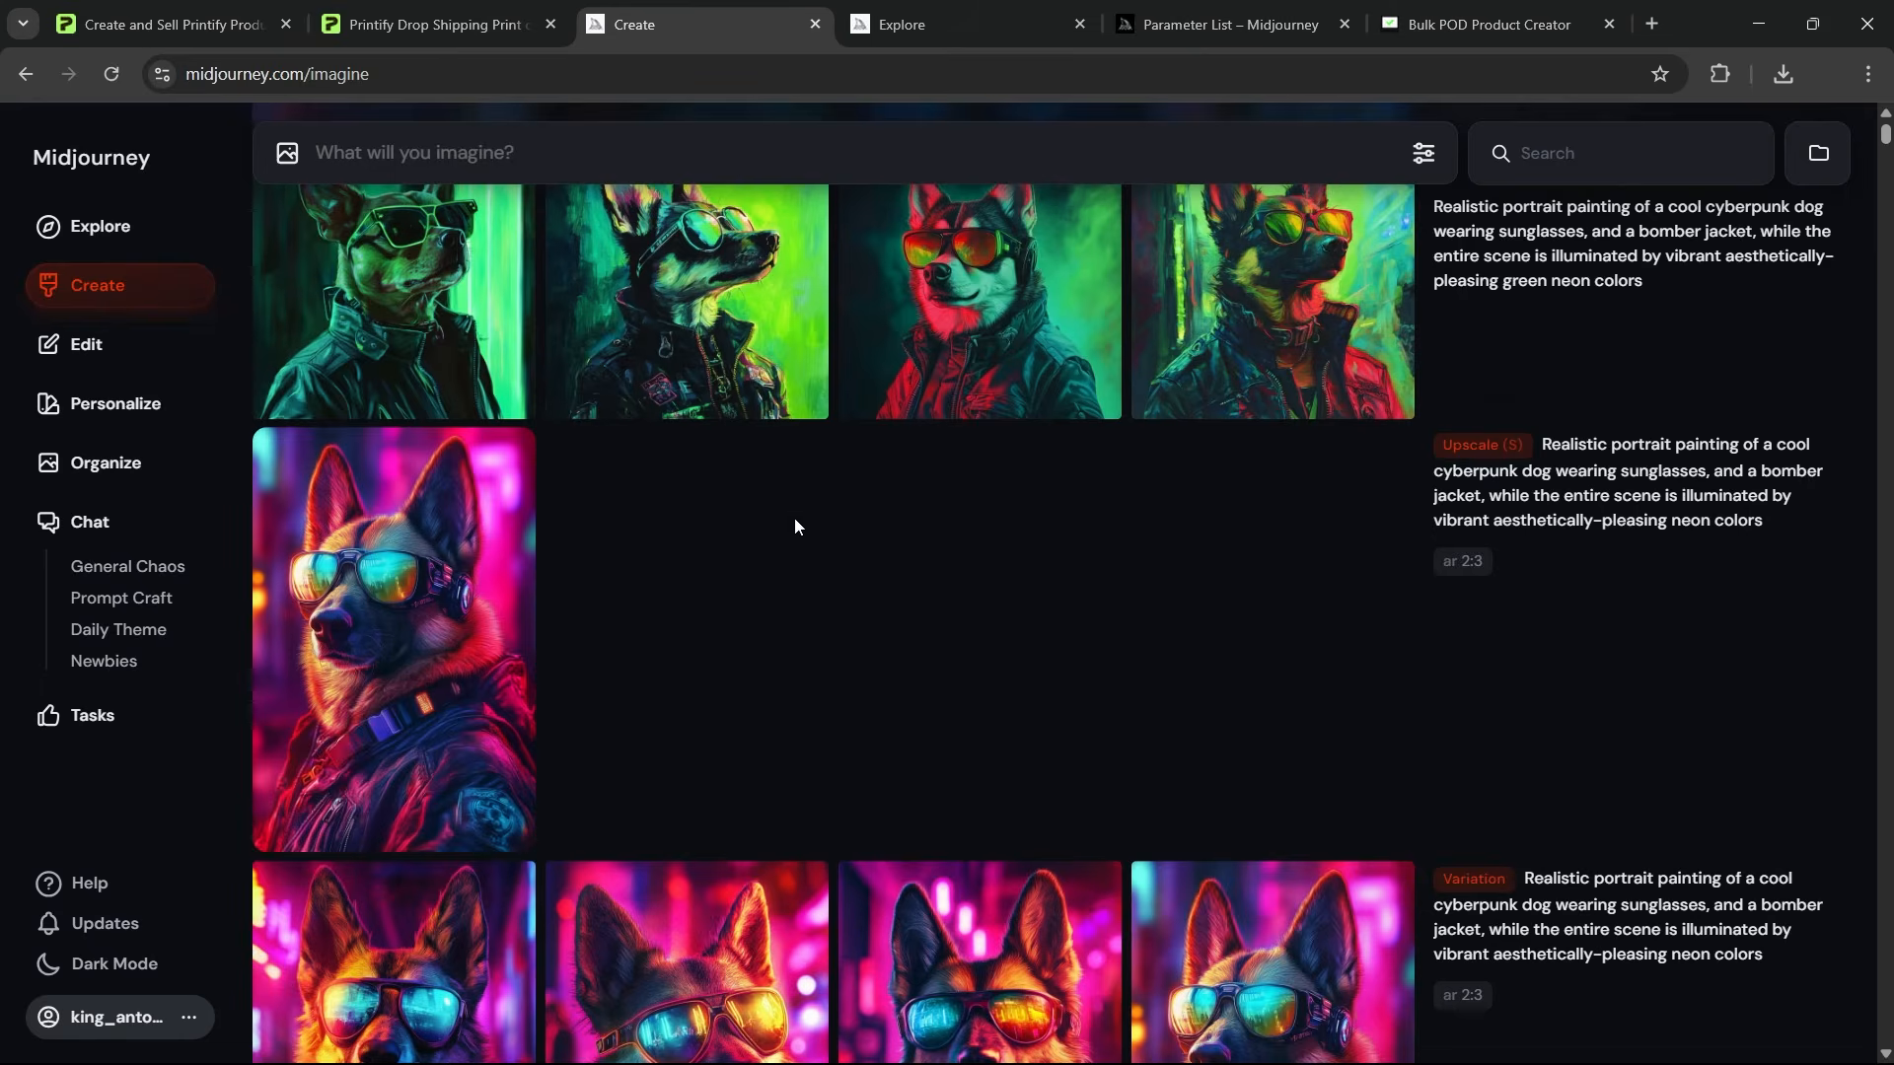
{"action": "left_click", "coordinate": [1485, 24]}
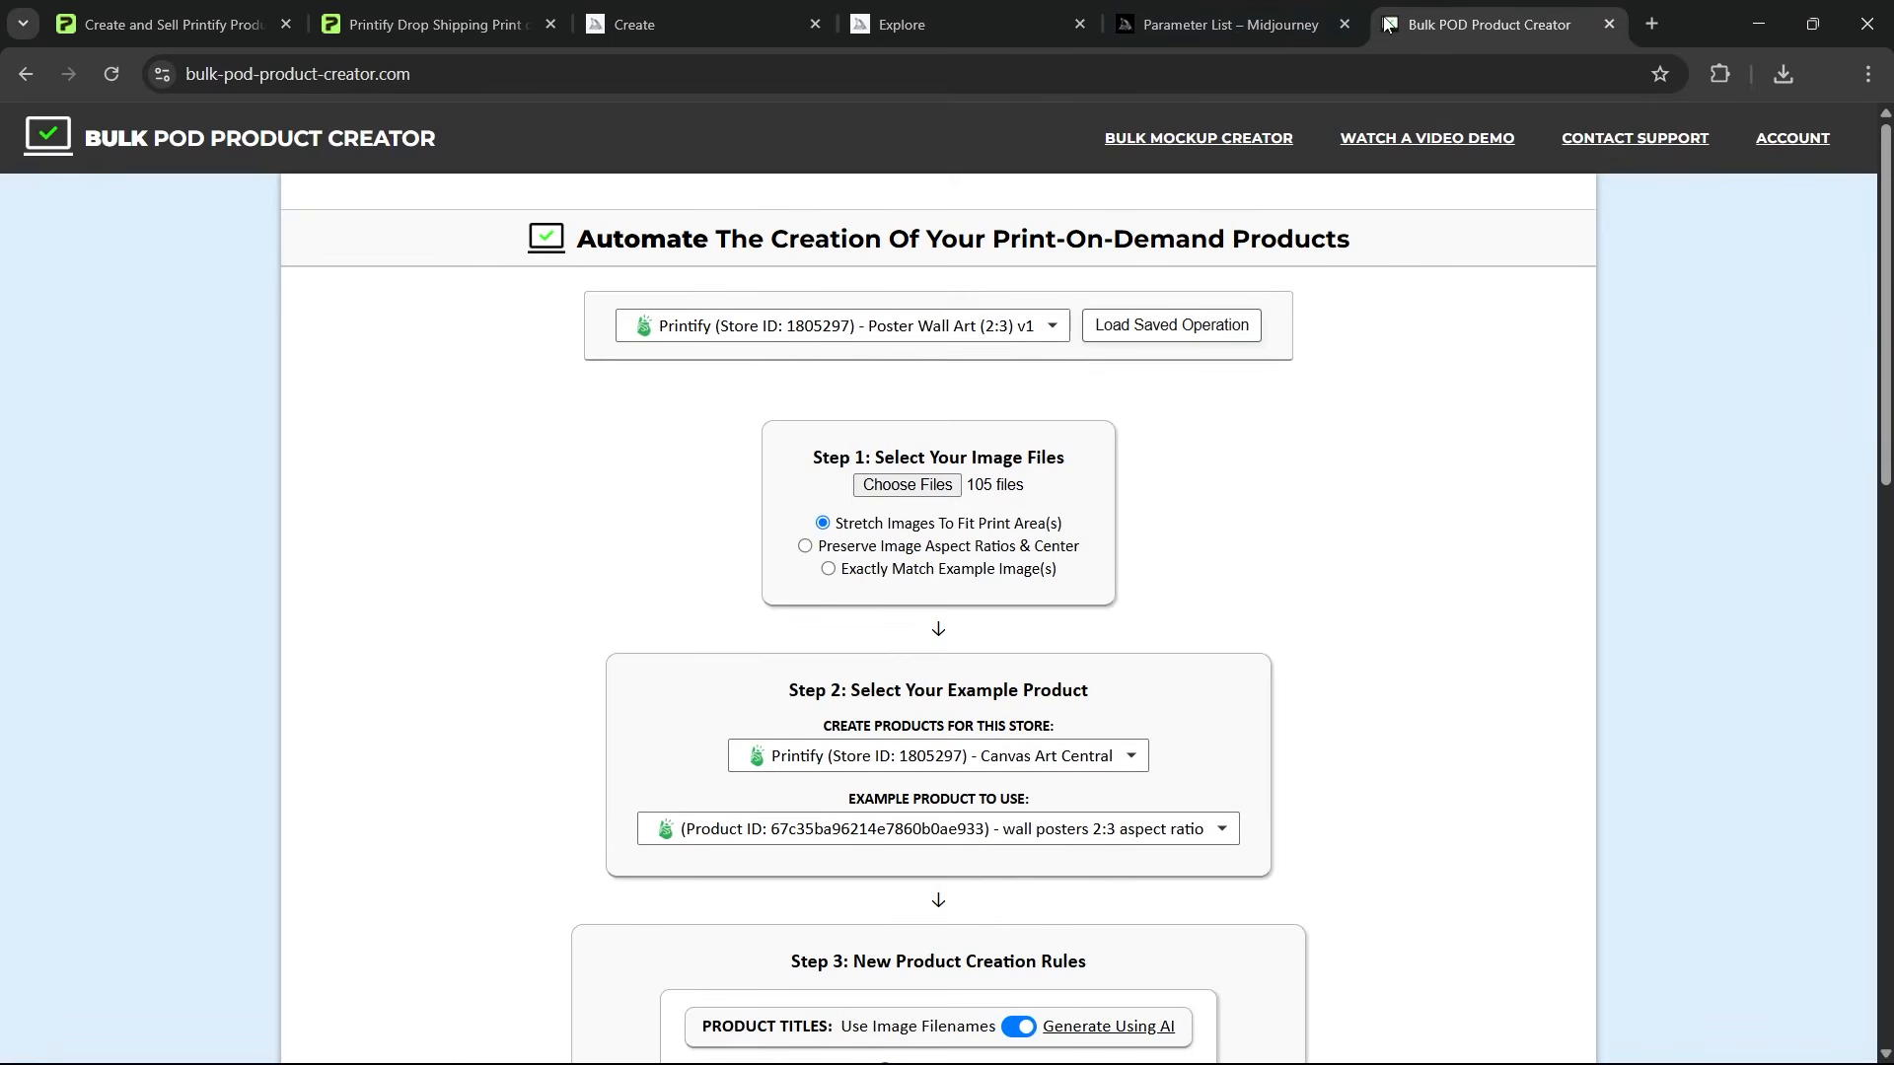
{"action": "left_click", "coordinate": [596, 11]}
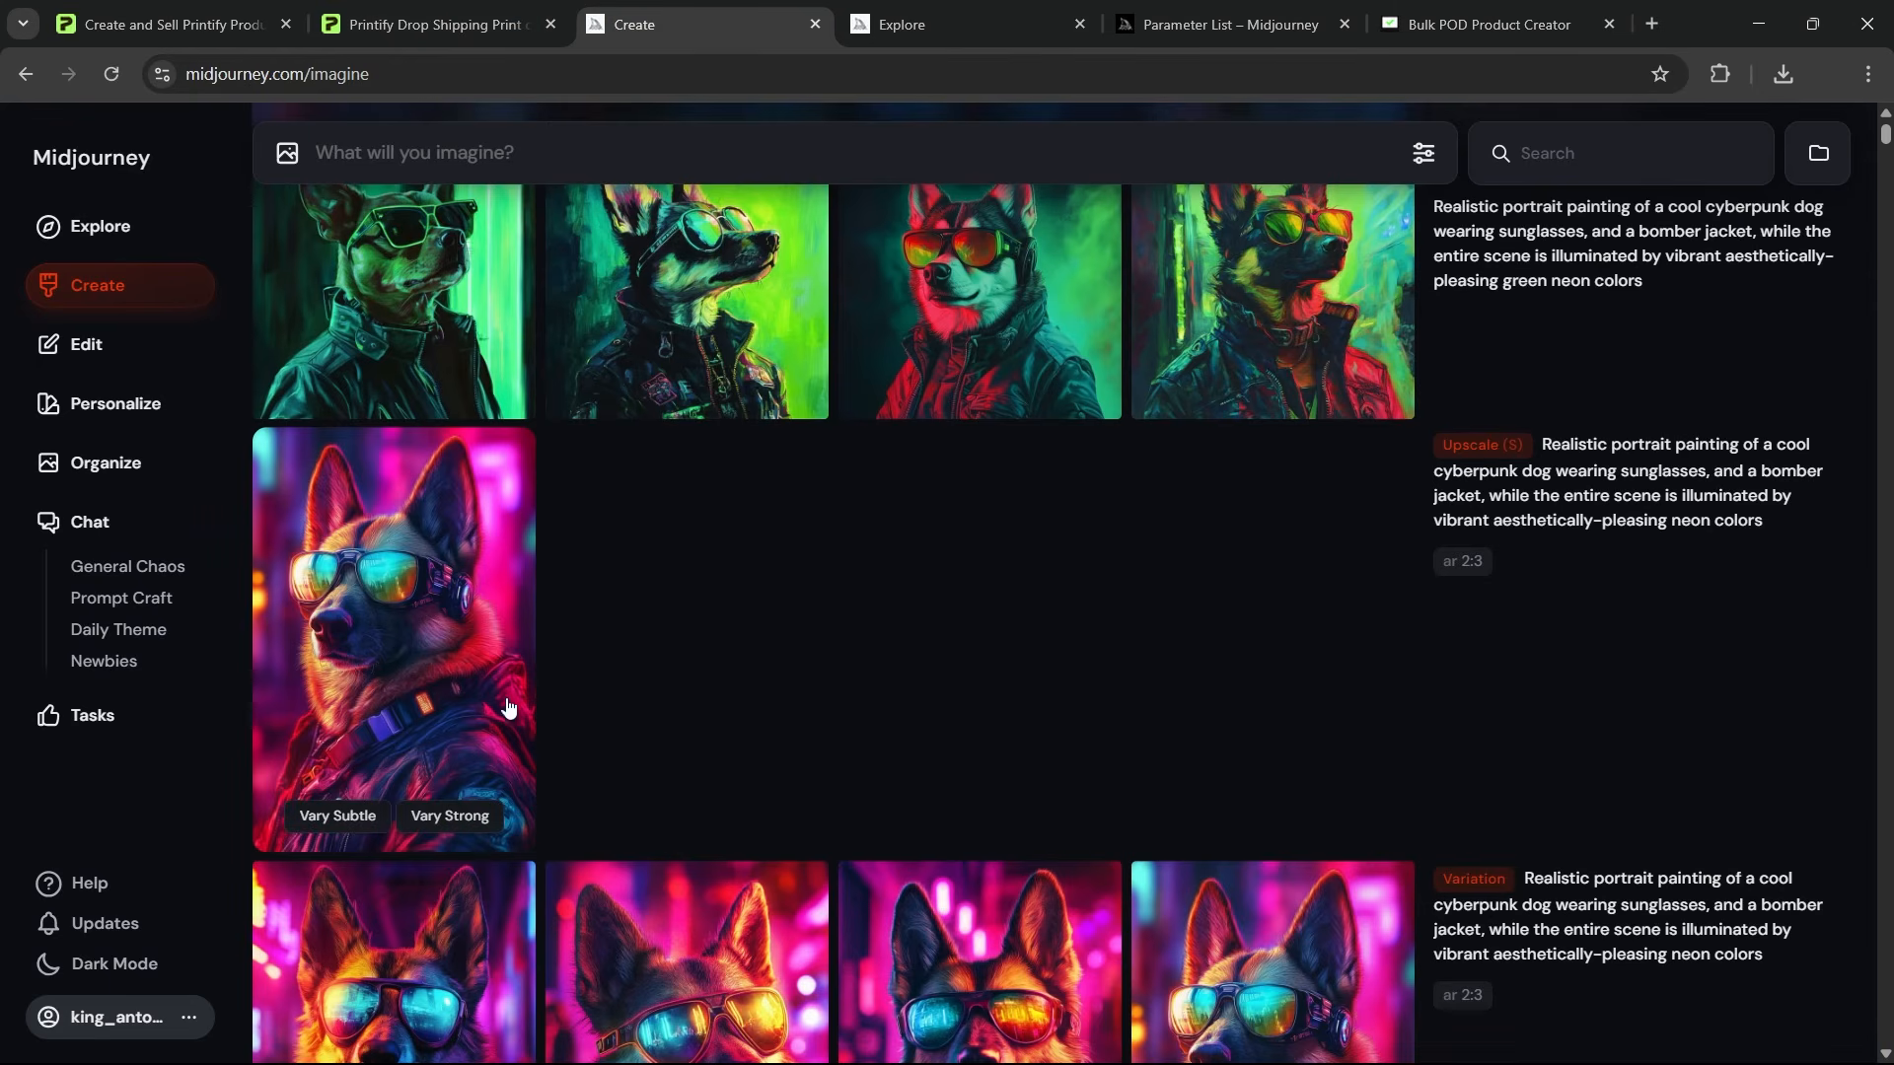
Step: In Bulk POD Product Creator, load the saved Poster Wall Art (2:3) v1 operation and choose all four doggo images from ARTWORK IMAGES 8
{"action": "scroll", "coordinate": [848, 714], "scroll_direction": "down", "scroll_amount": 1}
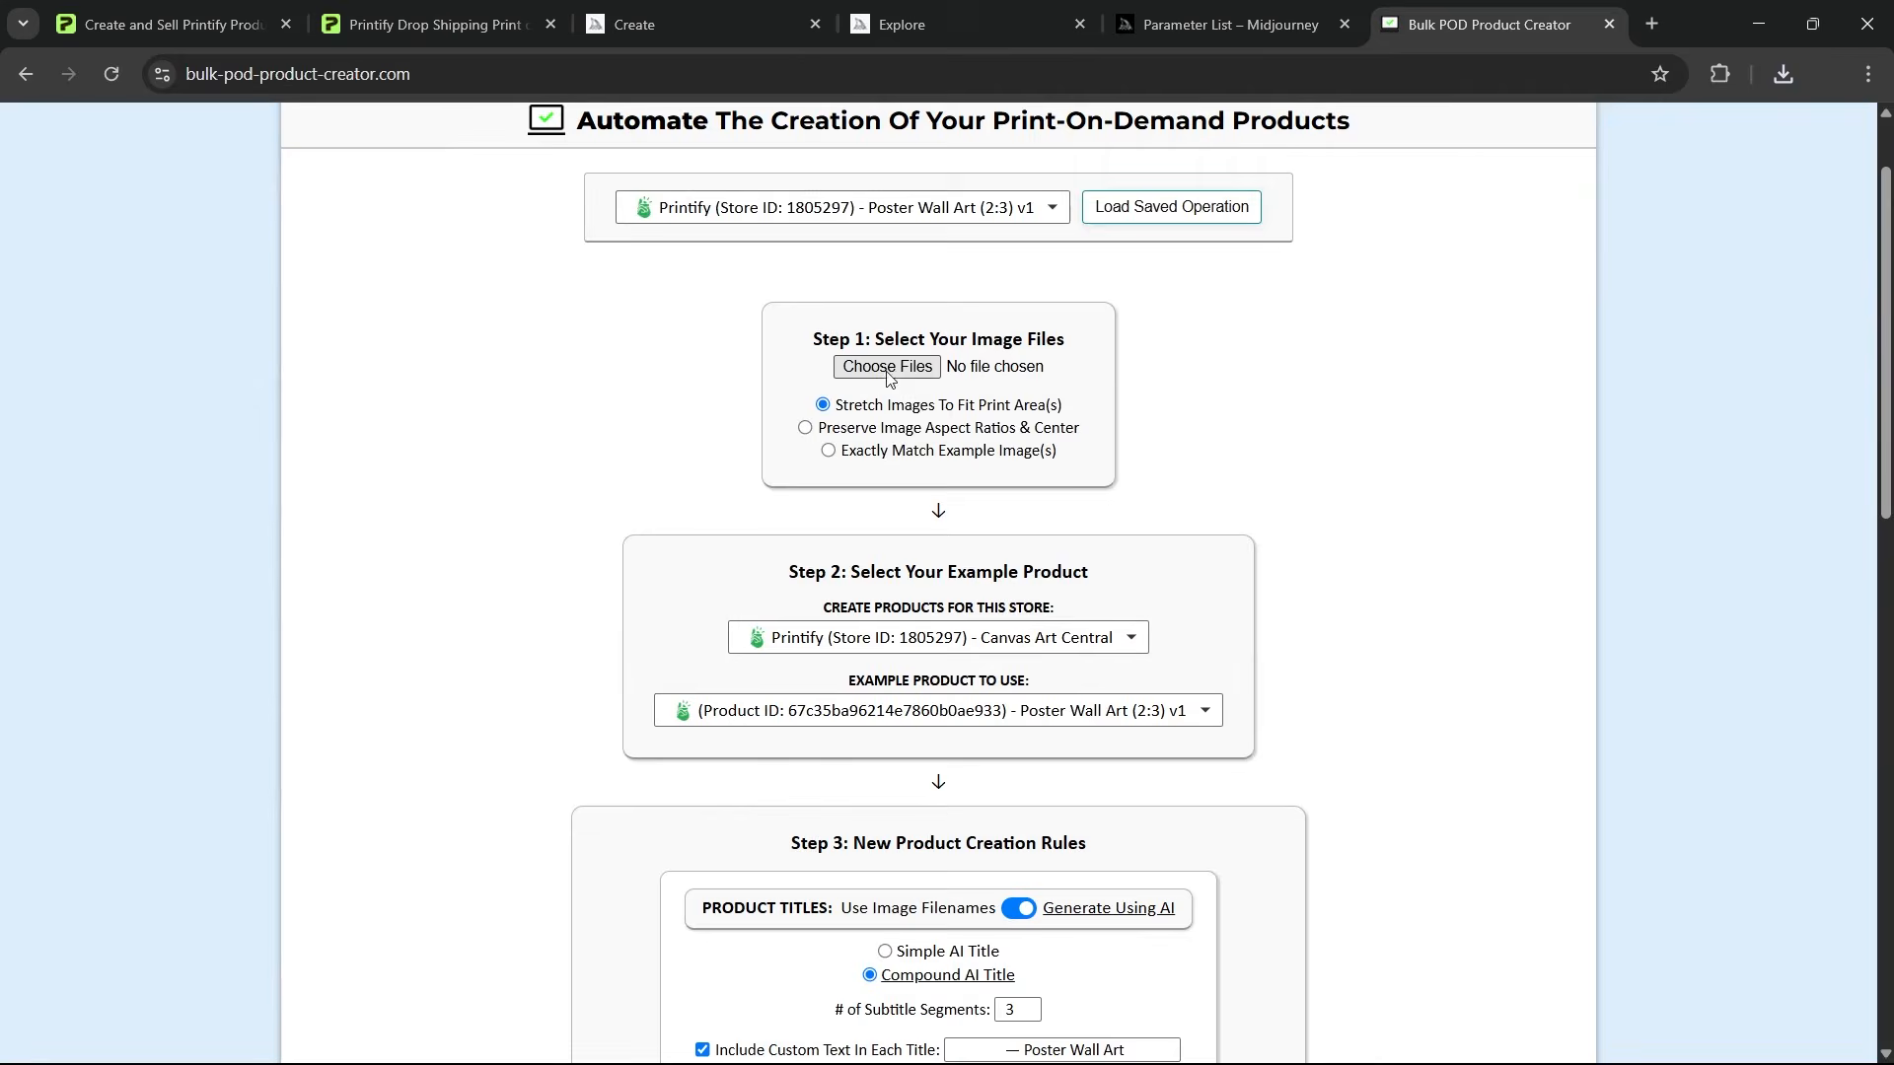
{"action": "left_click", "coordinate": [888, 369]}
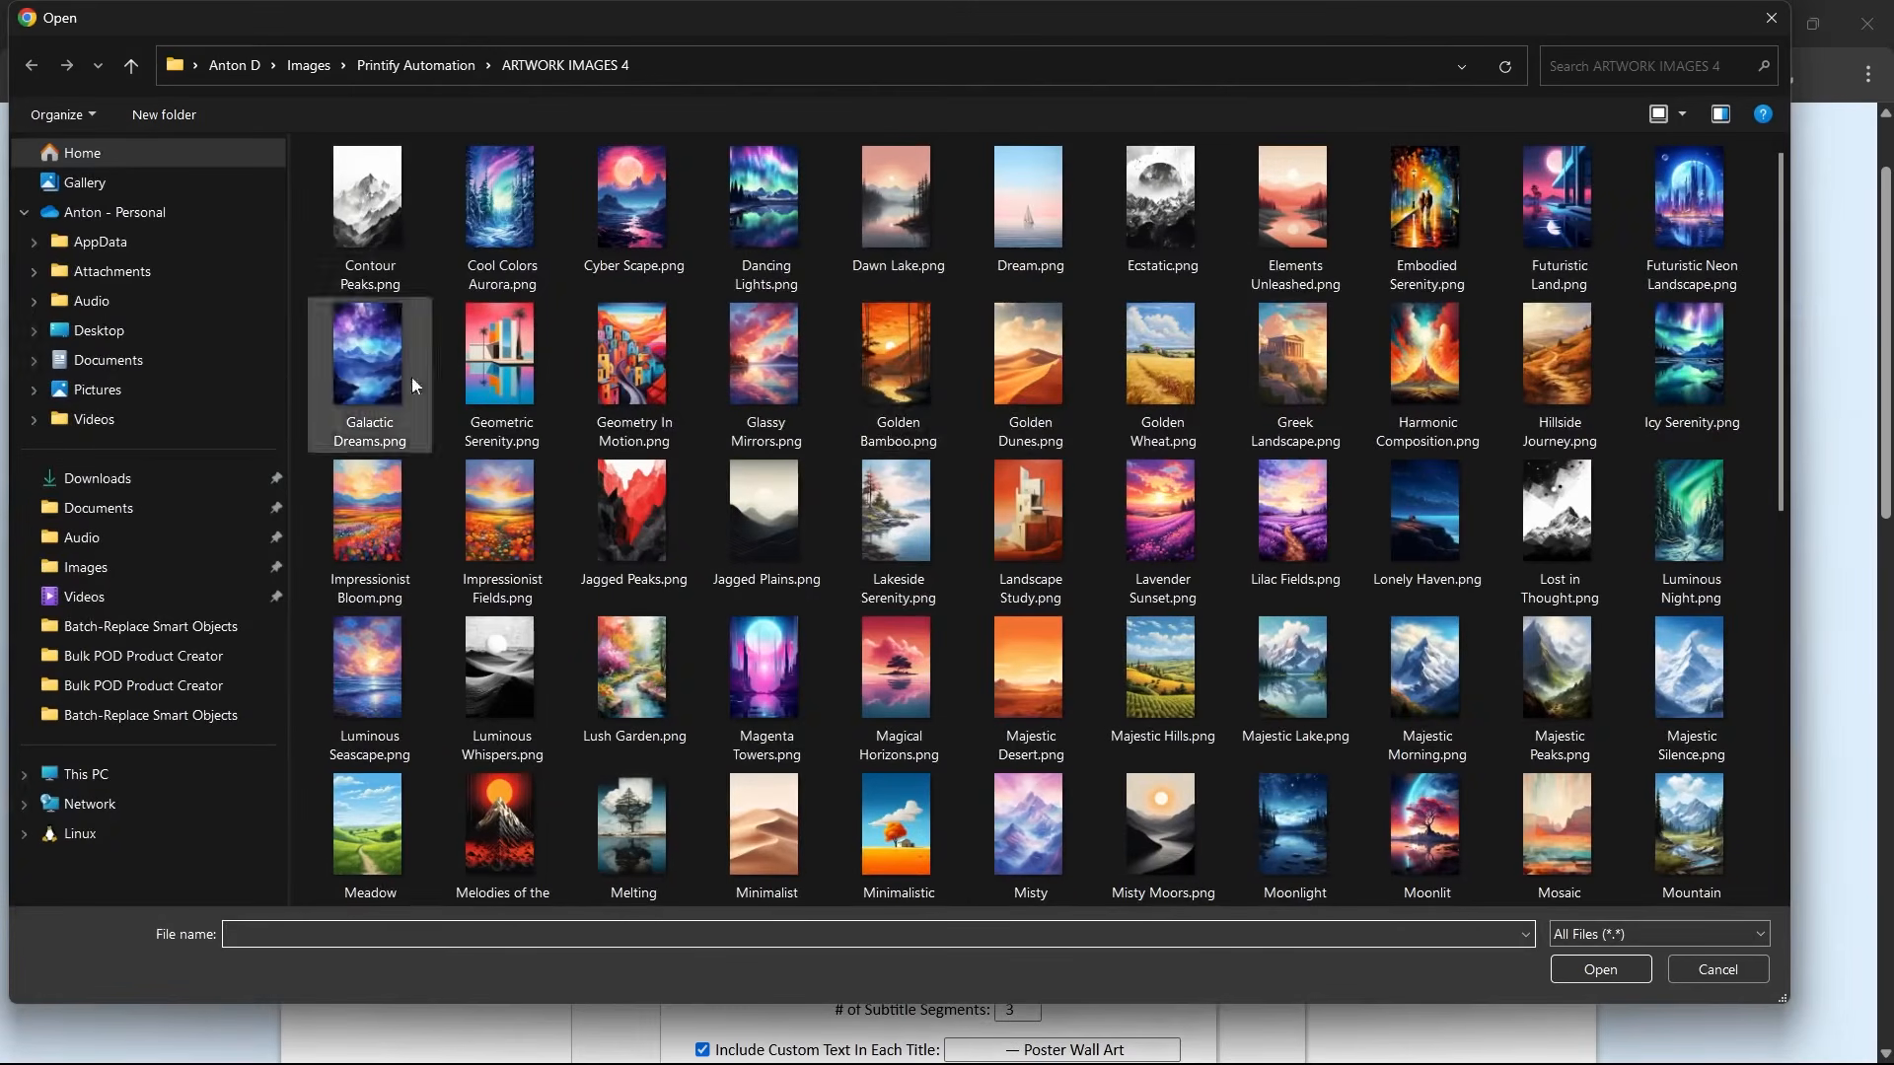
{"action": "key", "text": "alt+Up"}
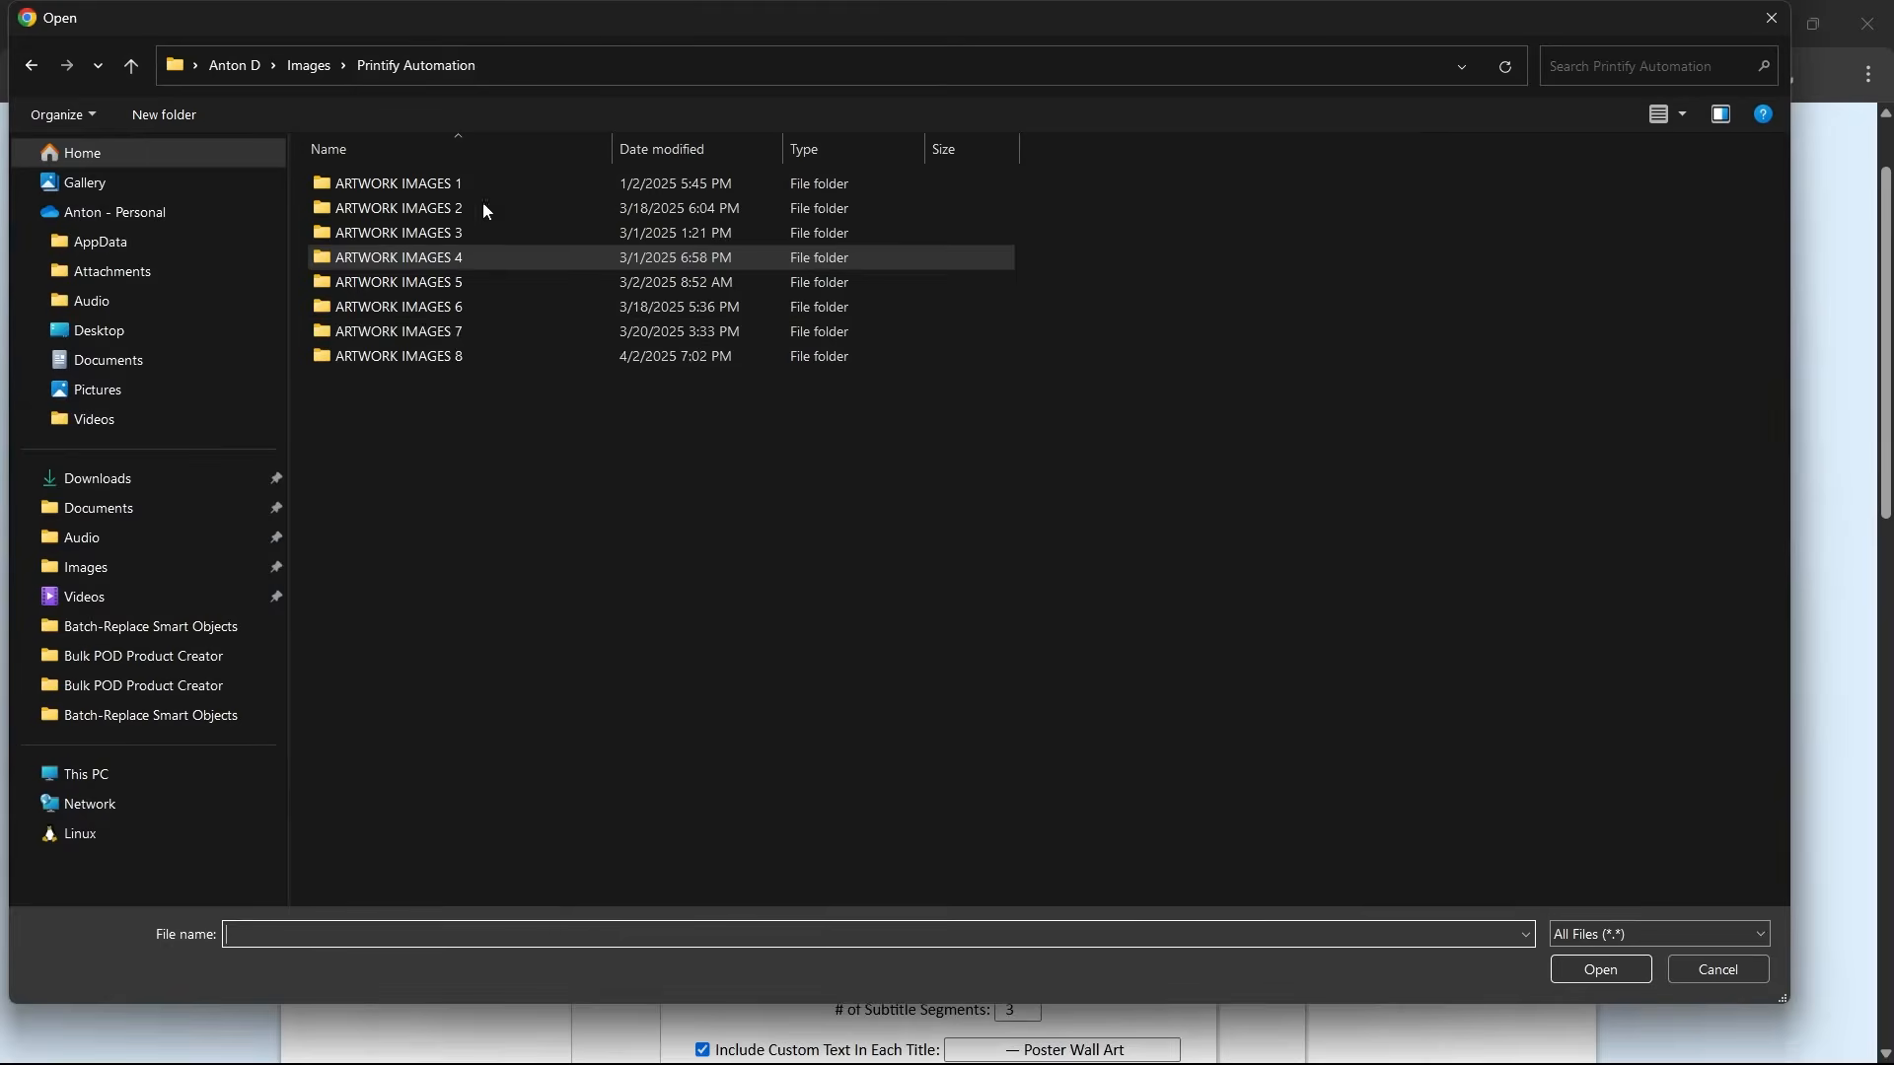
{"action": "double_click", "coordinate": [434, 357]}
{"action": "key", "text": "ctrl+a"}
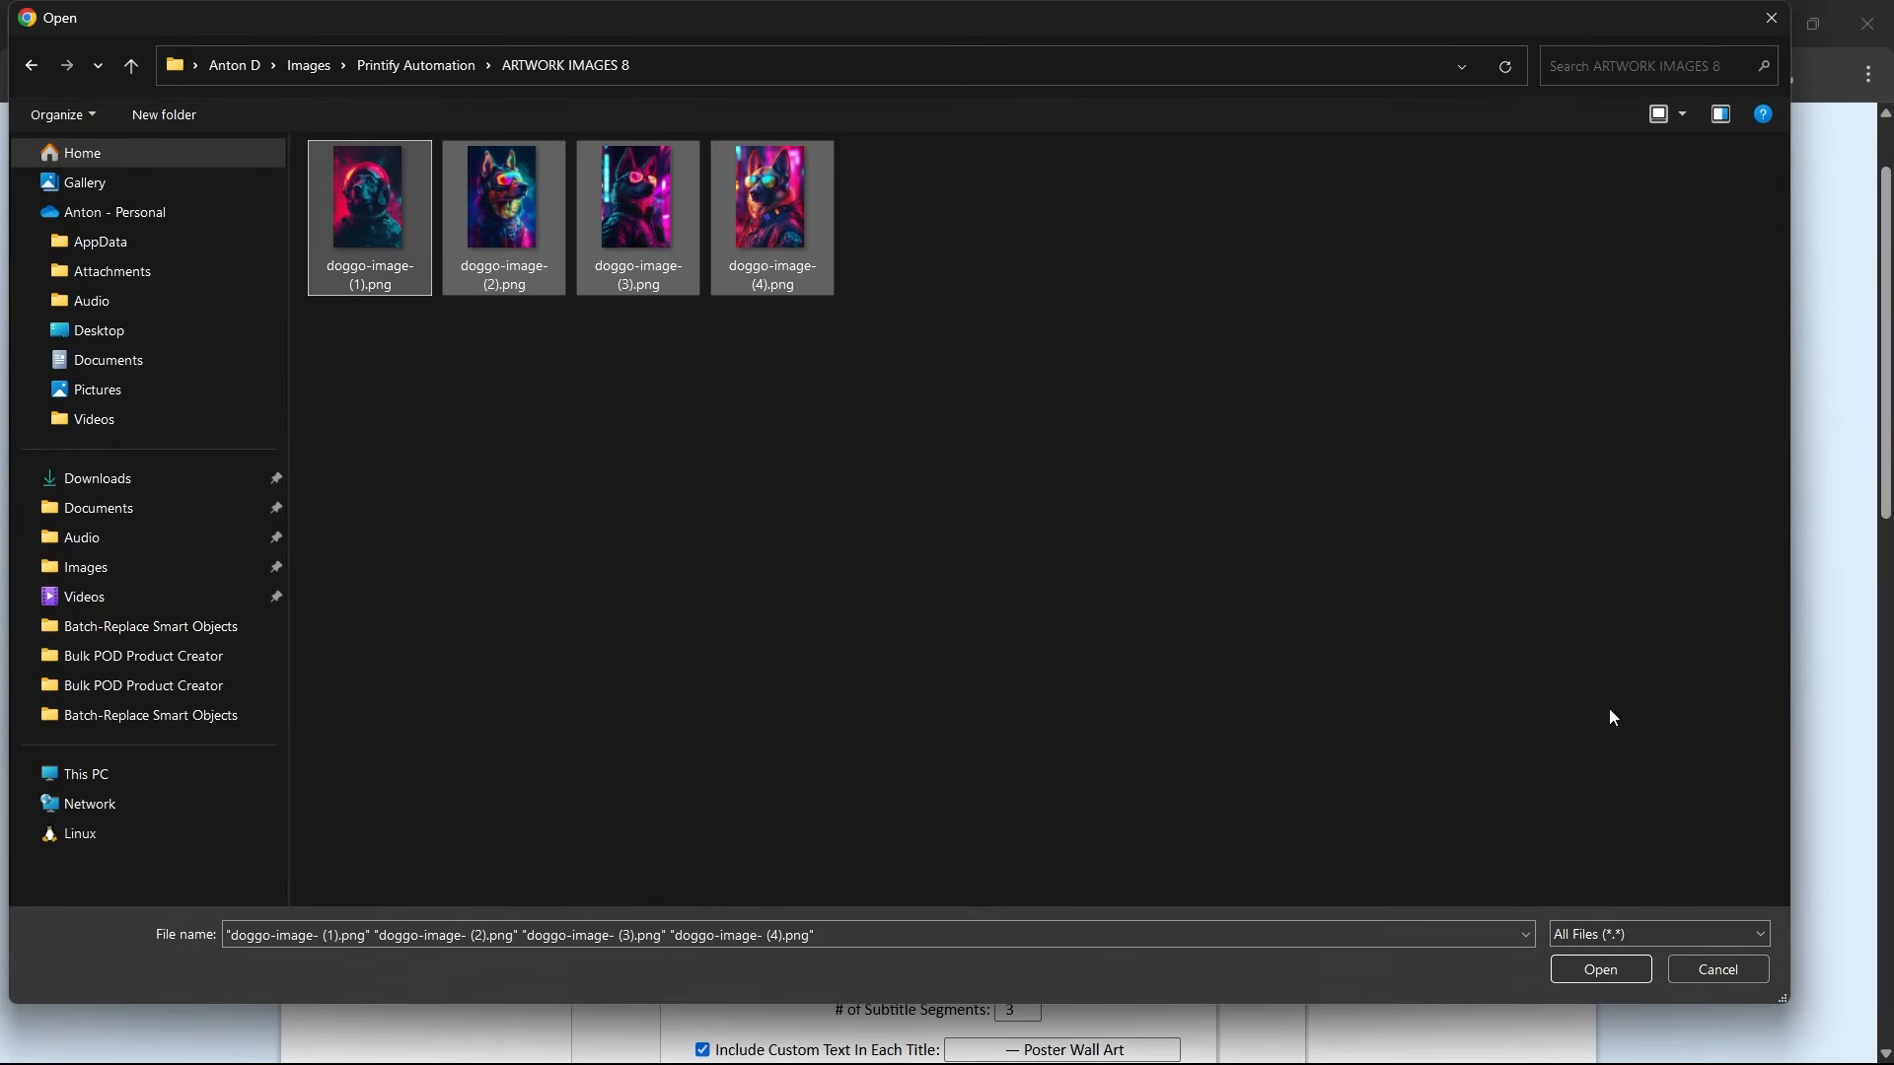
{"action": "left_click", "coordinate": [1636, 973]}
Step: Check the loaded title, description and tag rules, and create the poster products from the chosen doggo images
{"action": "scroll", "coordinate": [1529, 702], "scroll_direction": "down", "scroll_amount": 8}
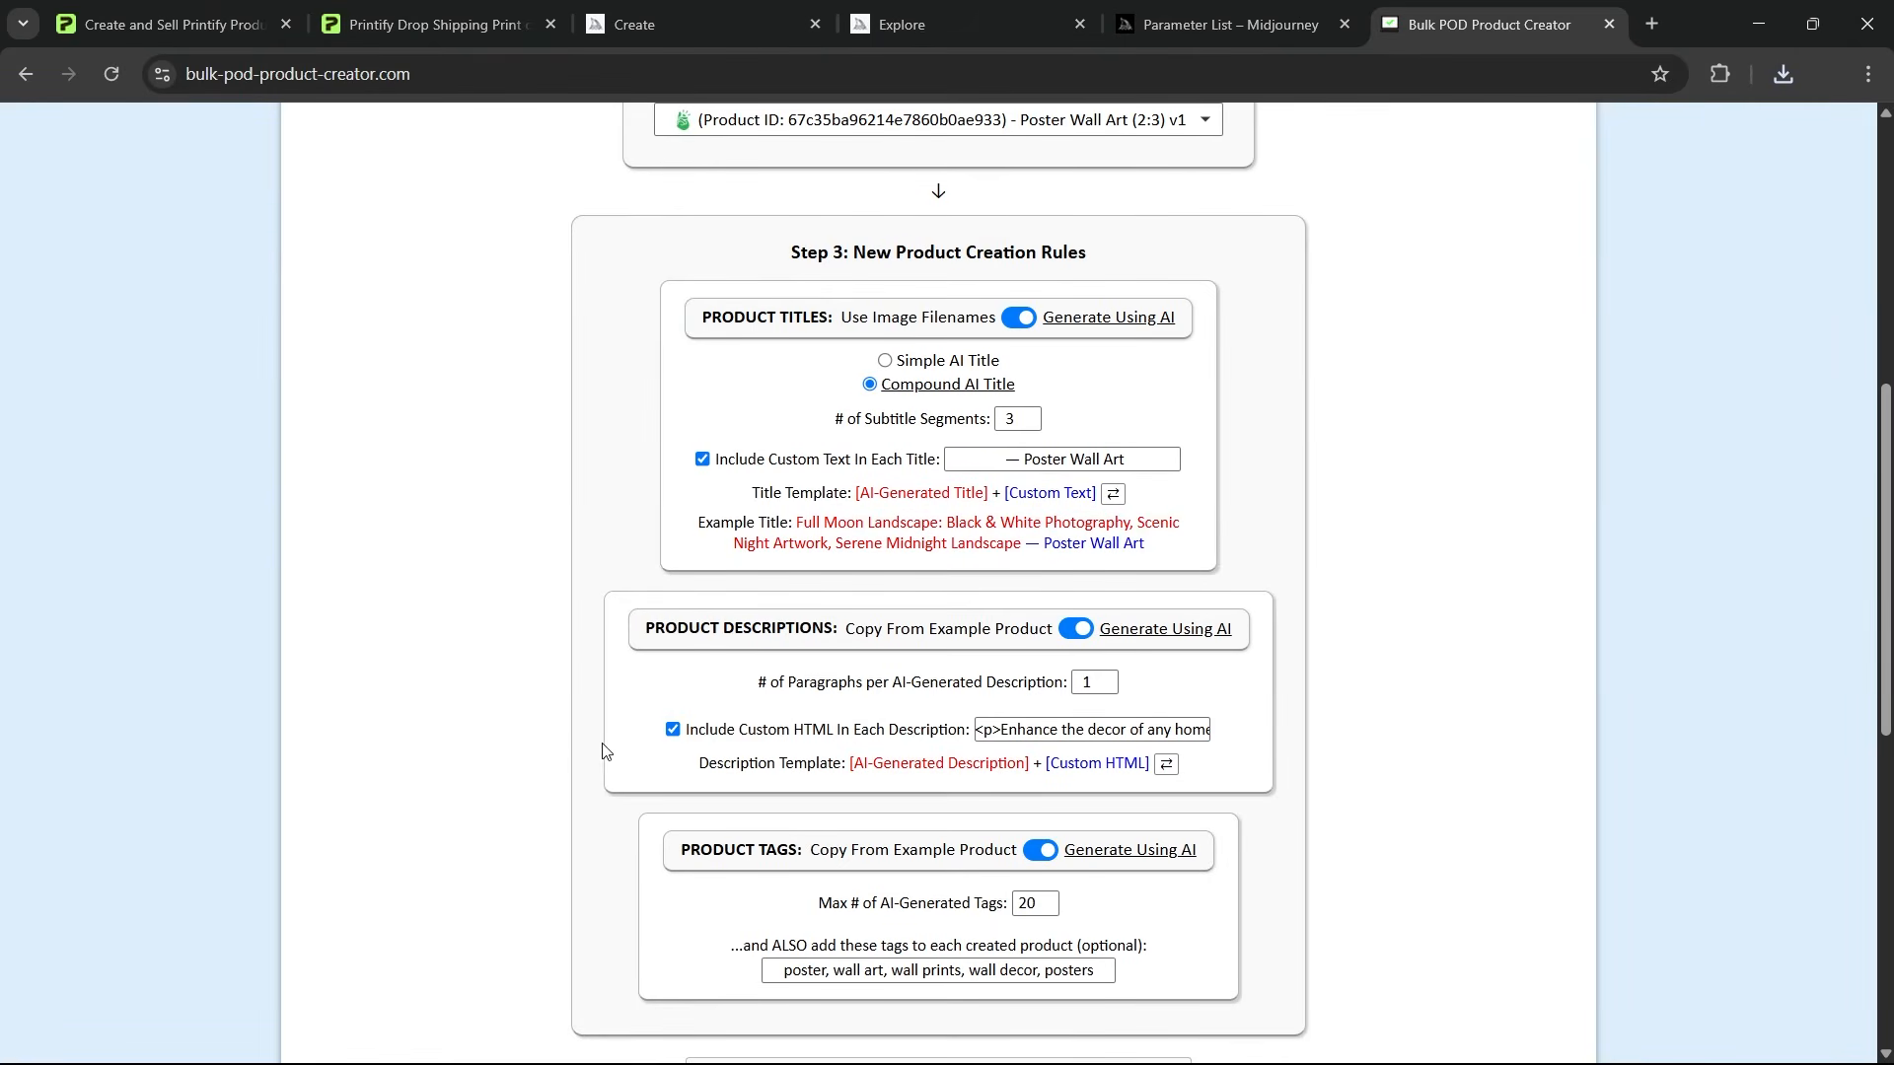
{"action": "scroll", "coordinate": [1016, 503], "scroll_direction": "down", "scroll_amount": 4}
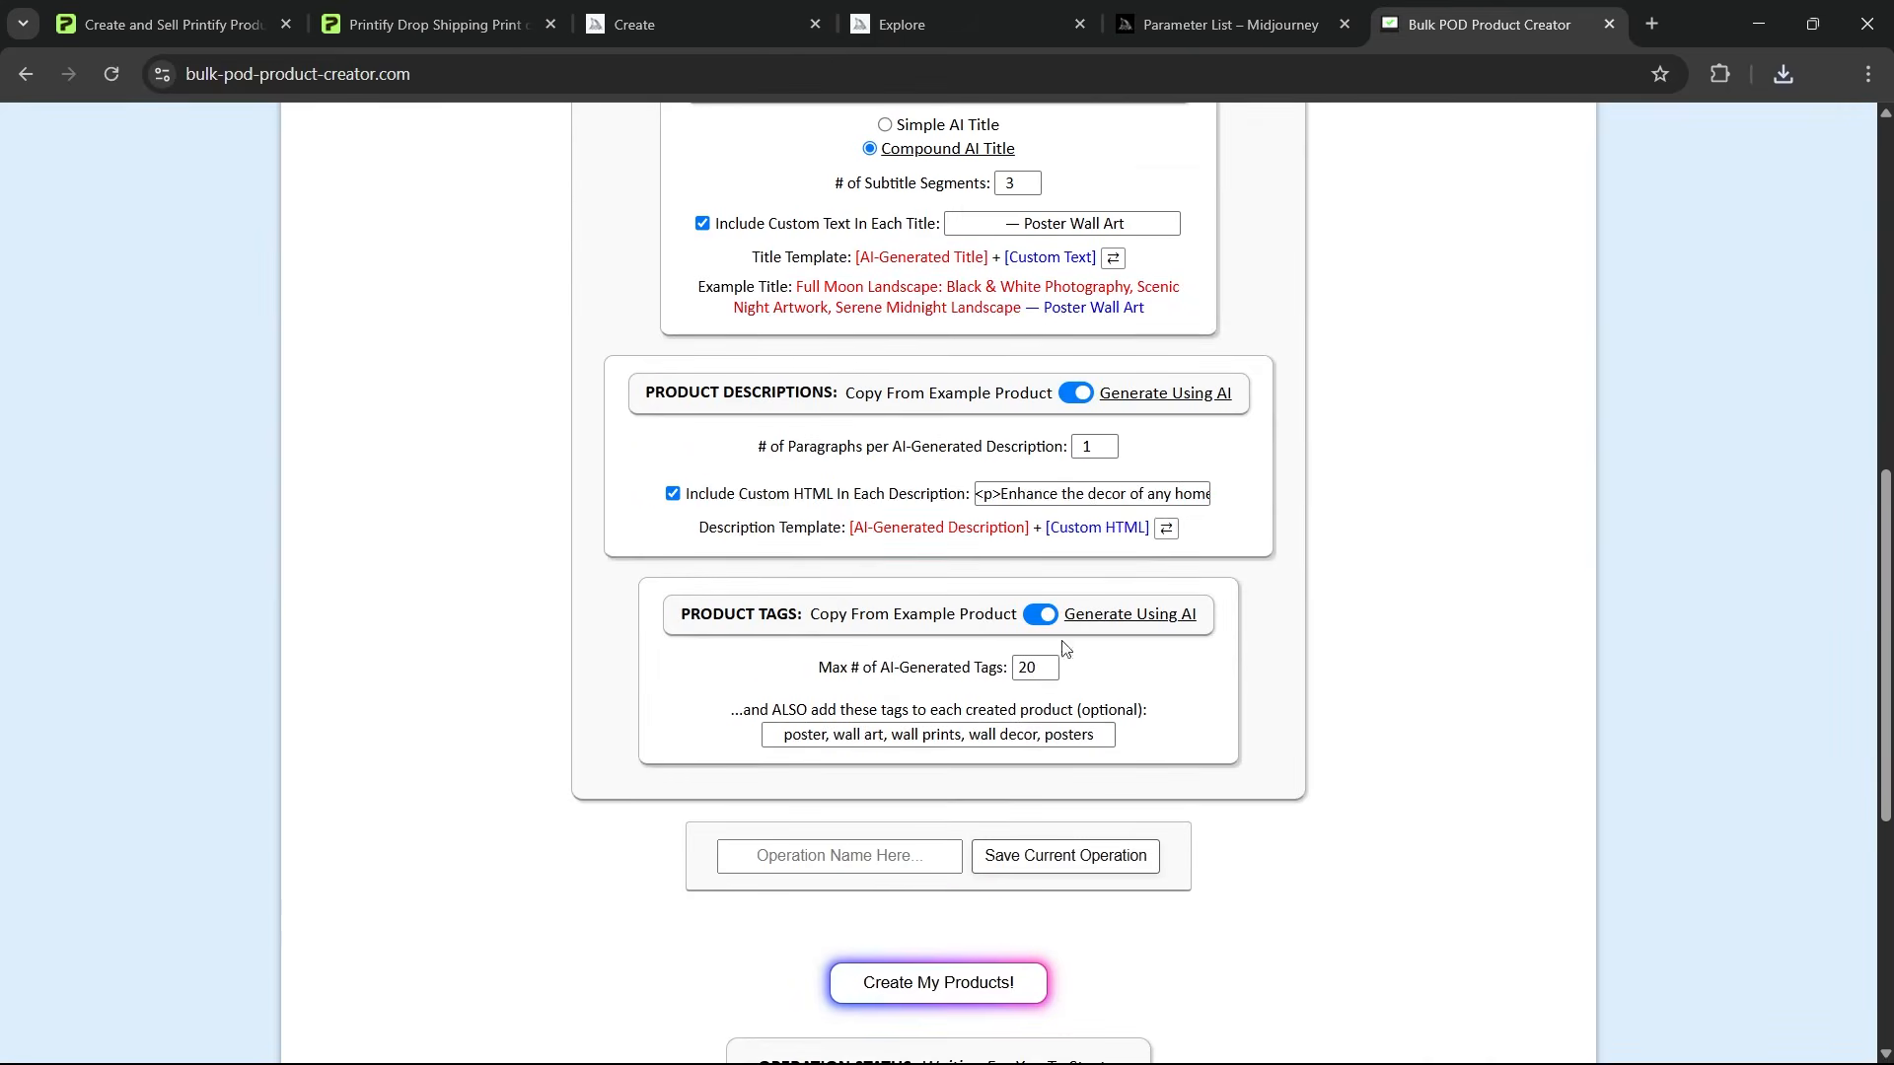
{"action": "left_click", "coordinate": [1036, 861]}
{"action": "scroll", "coordinate": [1329, 762], "scroll_direction": "down", "scroll_amount": 2}
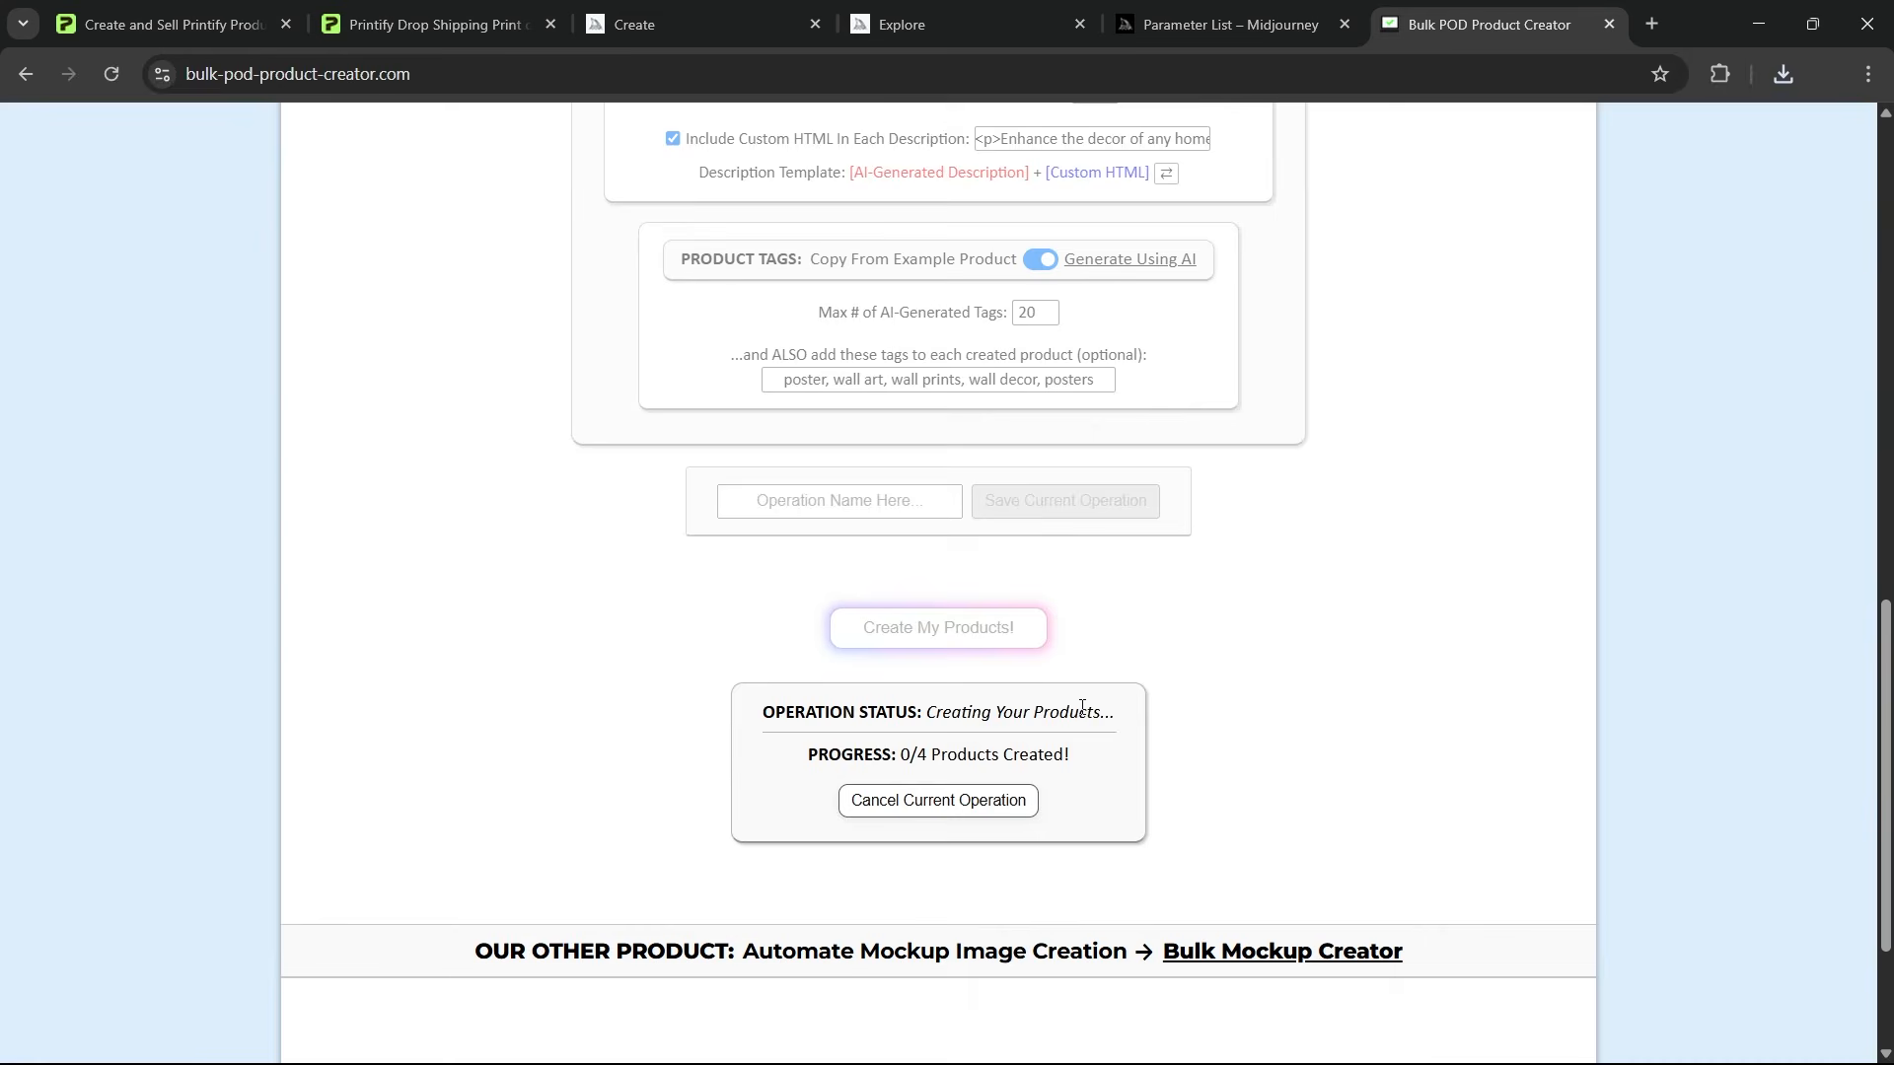
{"action": "scroll", "coordinate": [1082, 707], "scroll_direction": "up", "scroll_amount": 5}
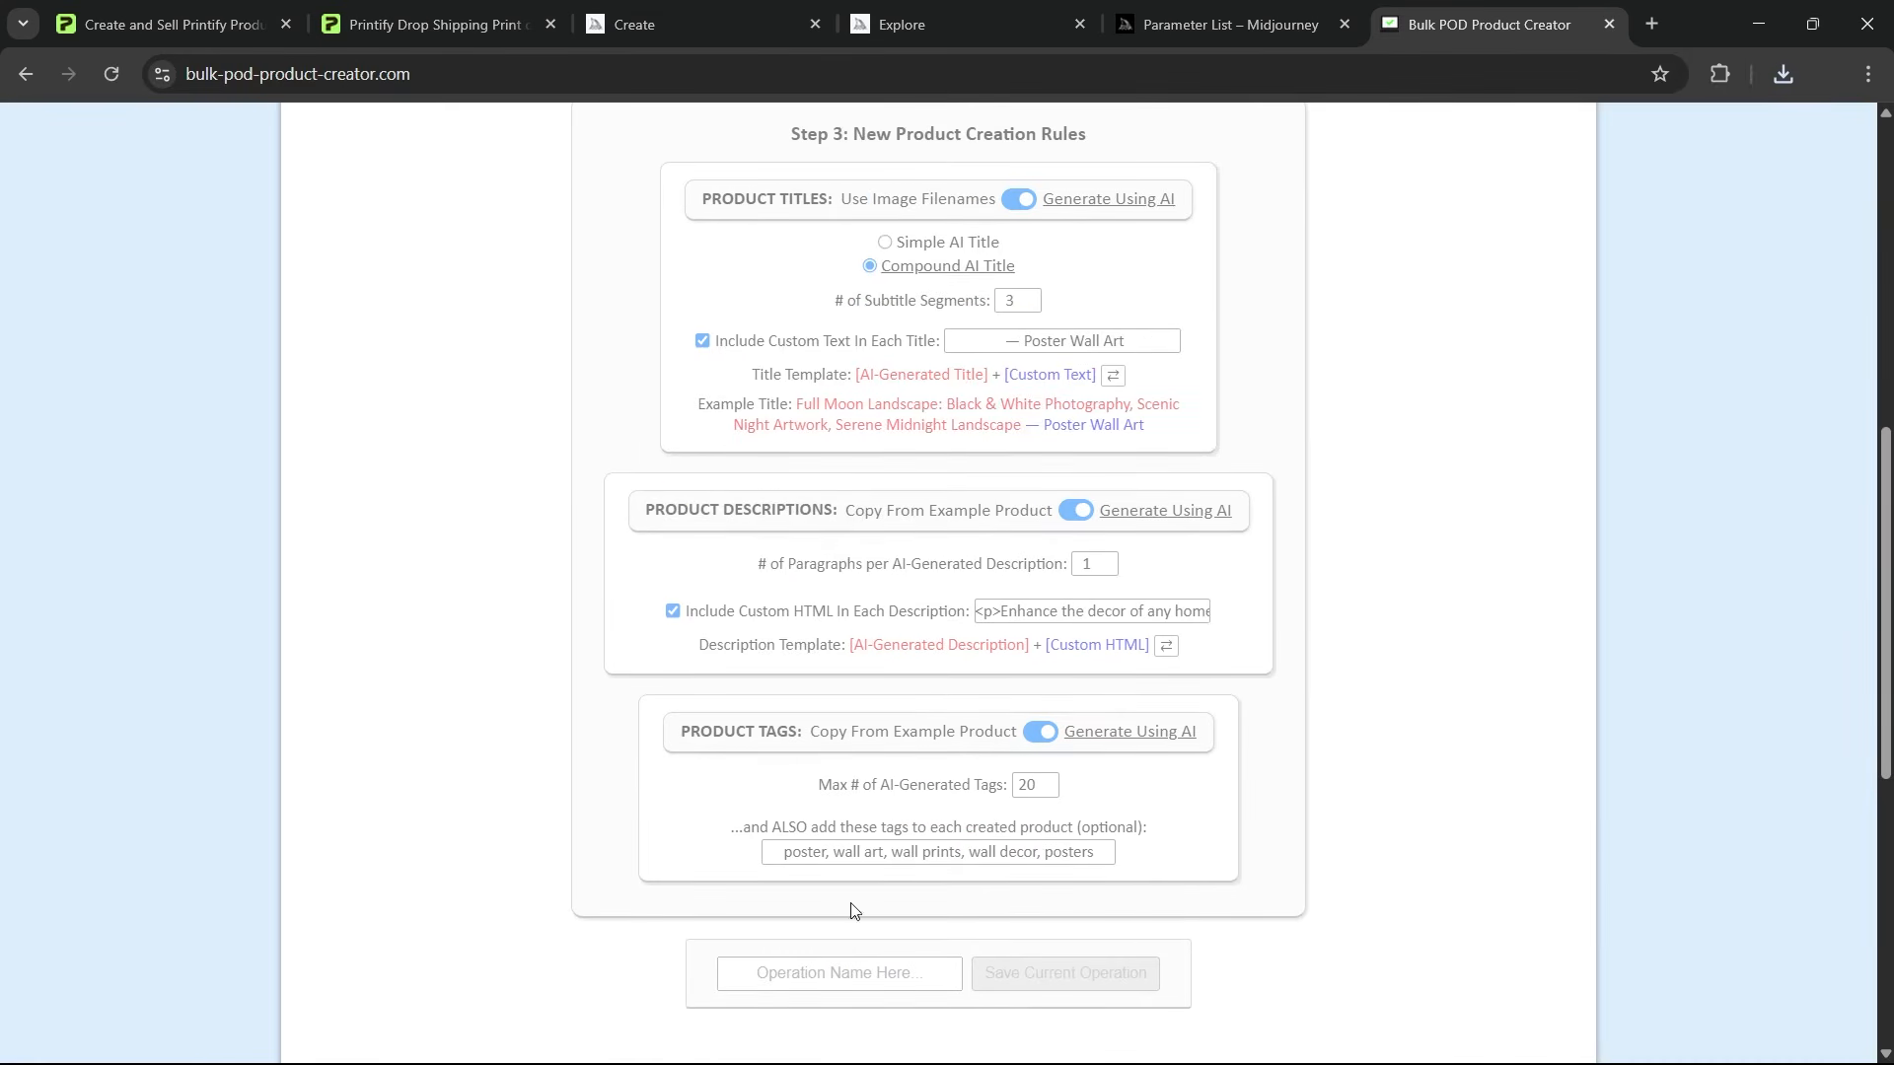
{"action": "scroll", "coordinate": [1409, 466], "scroll_direction": "down", "scroll_amount": 5}
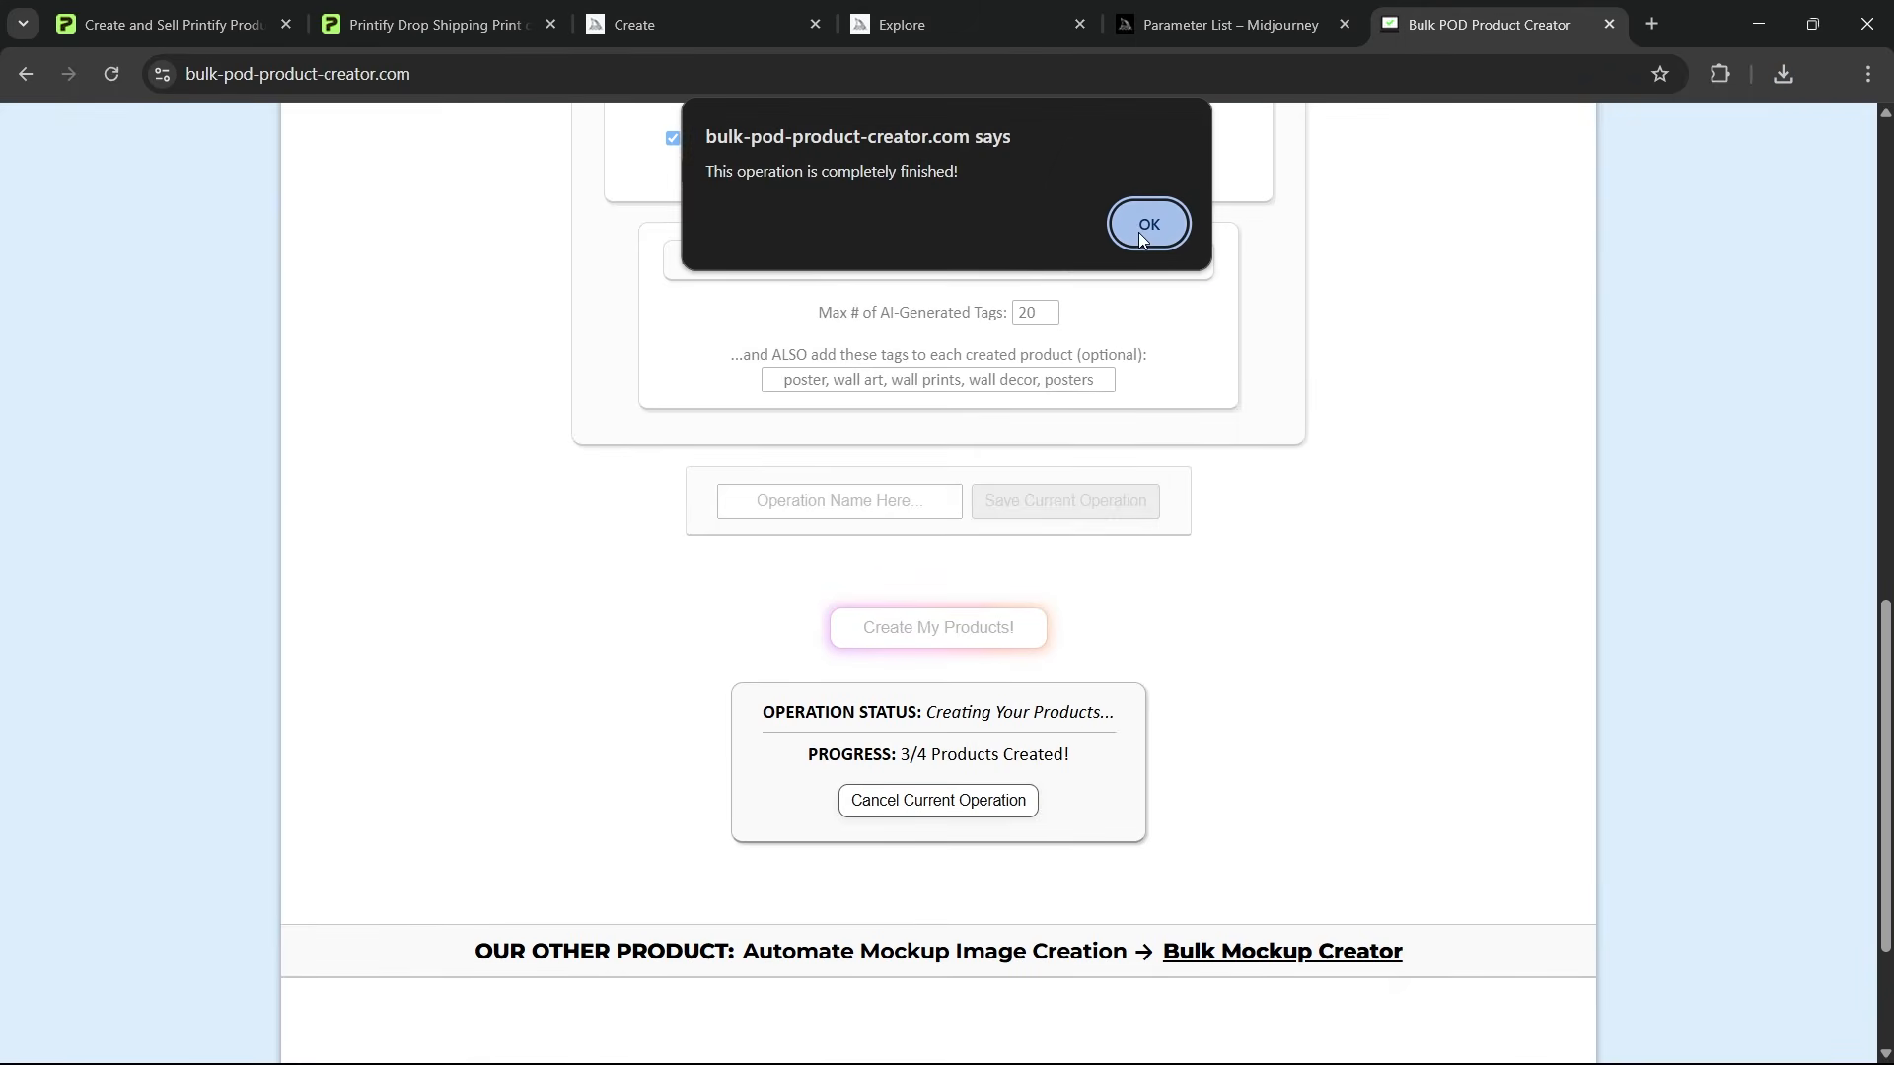
Step: Dismiss the finished-operation message, switch to Printify, refresh My Products and open each new dog poster product in its own tab
{"action": "left_click", "coordinate": [1148, 224]}
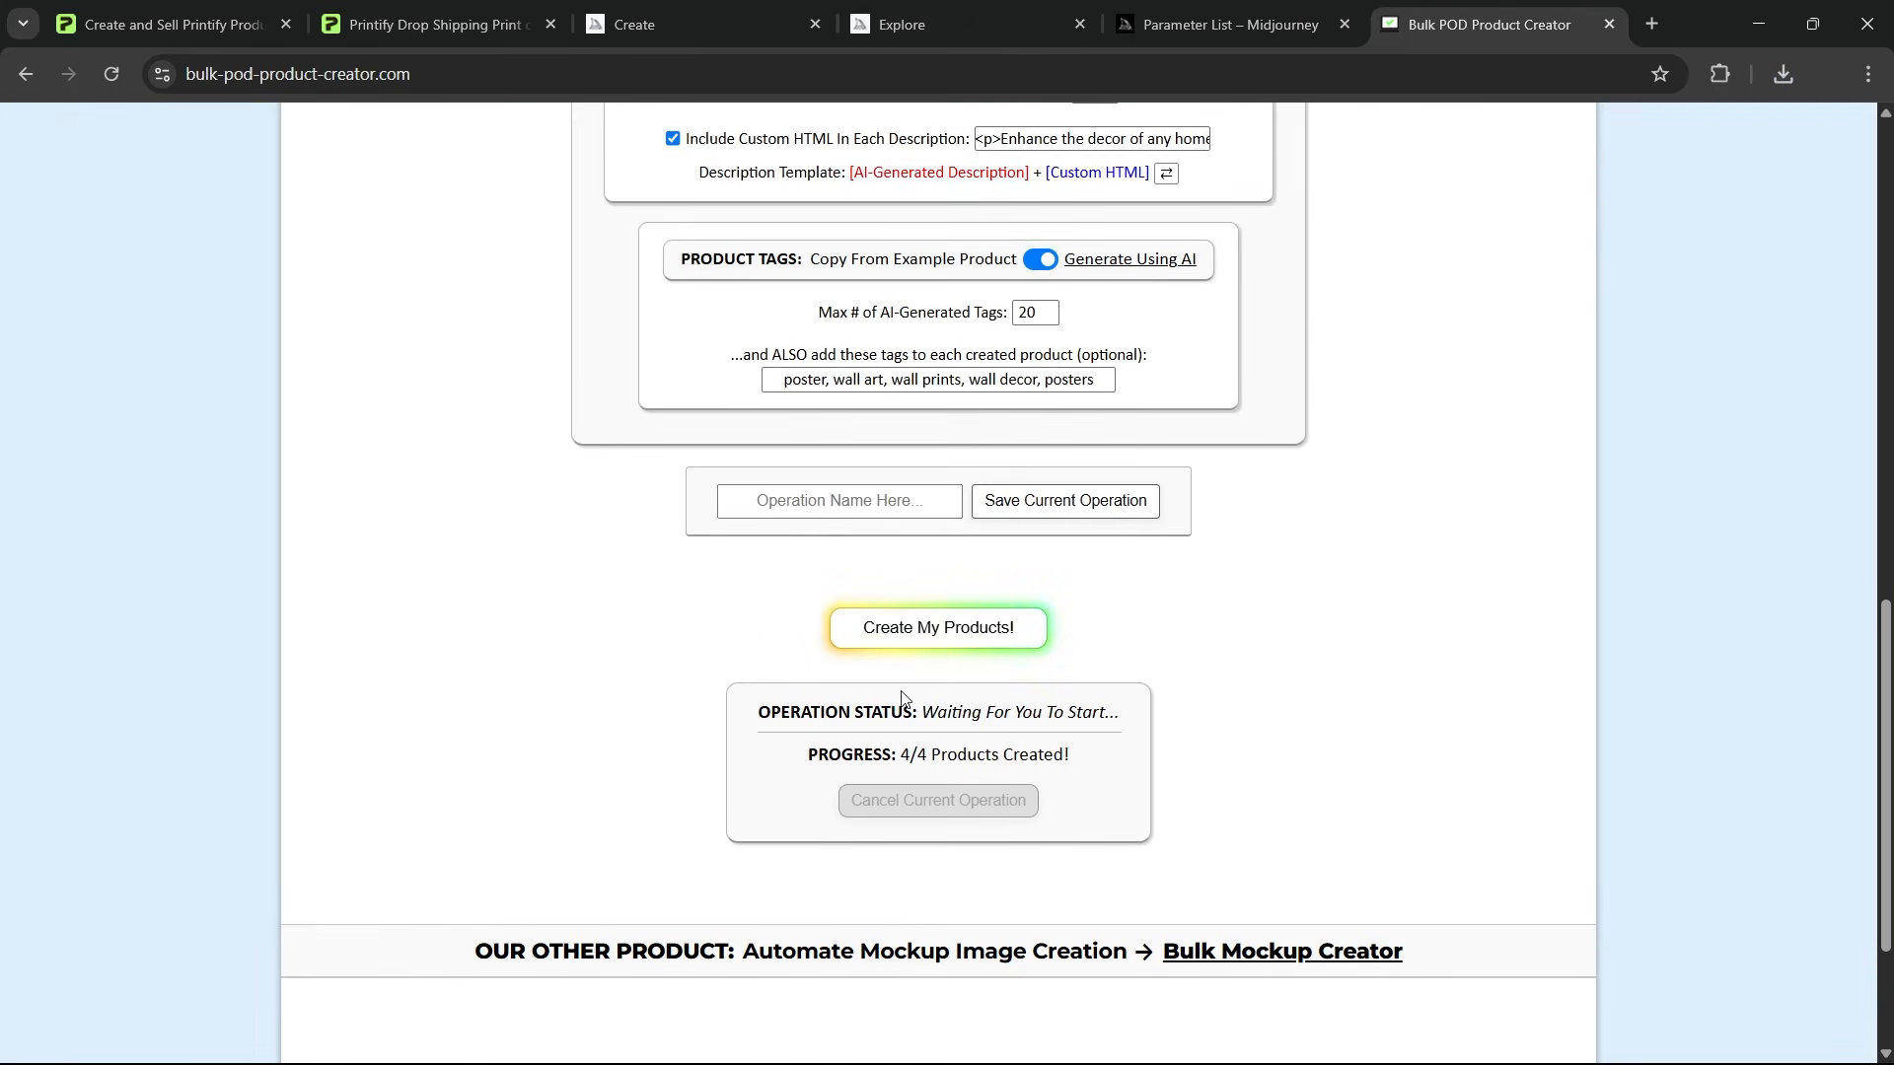
{"action": "left_click", "coordinate": [182, 39]}
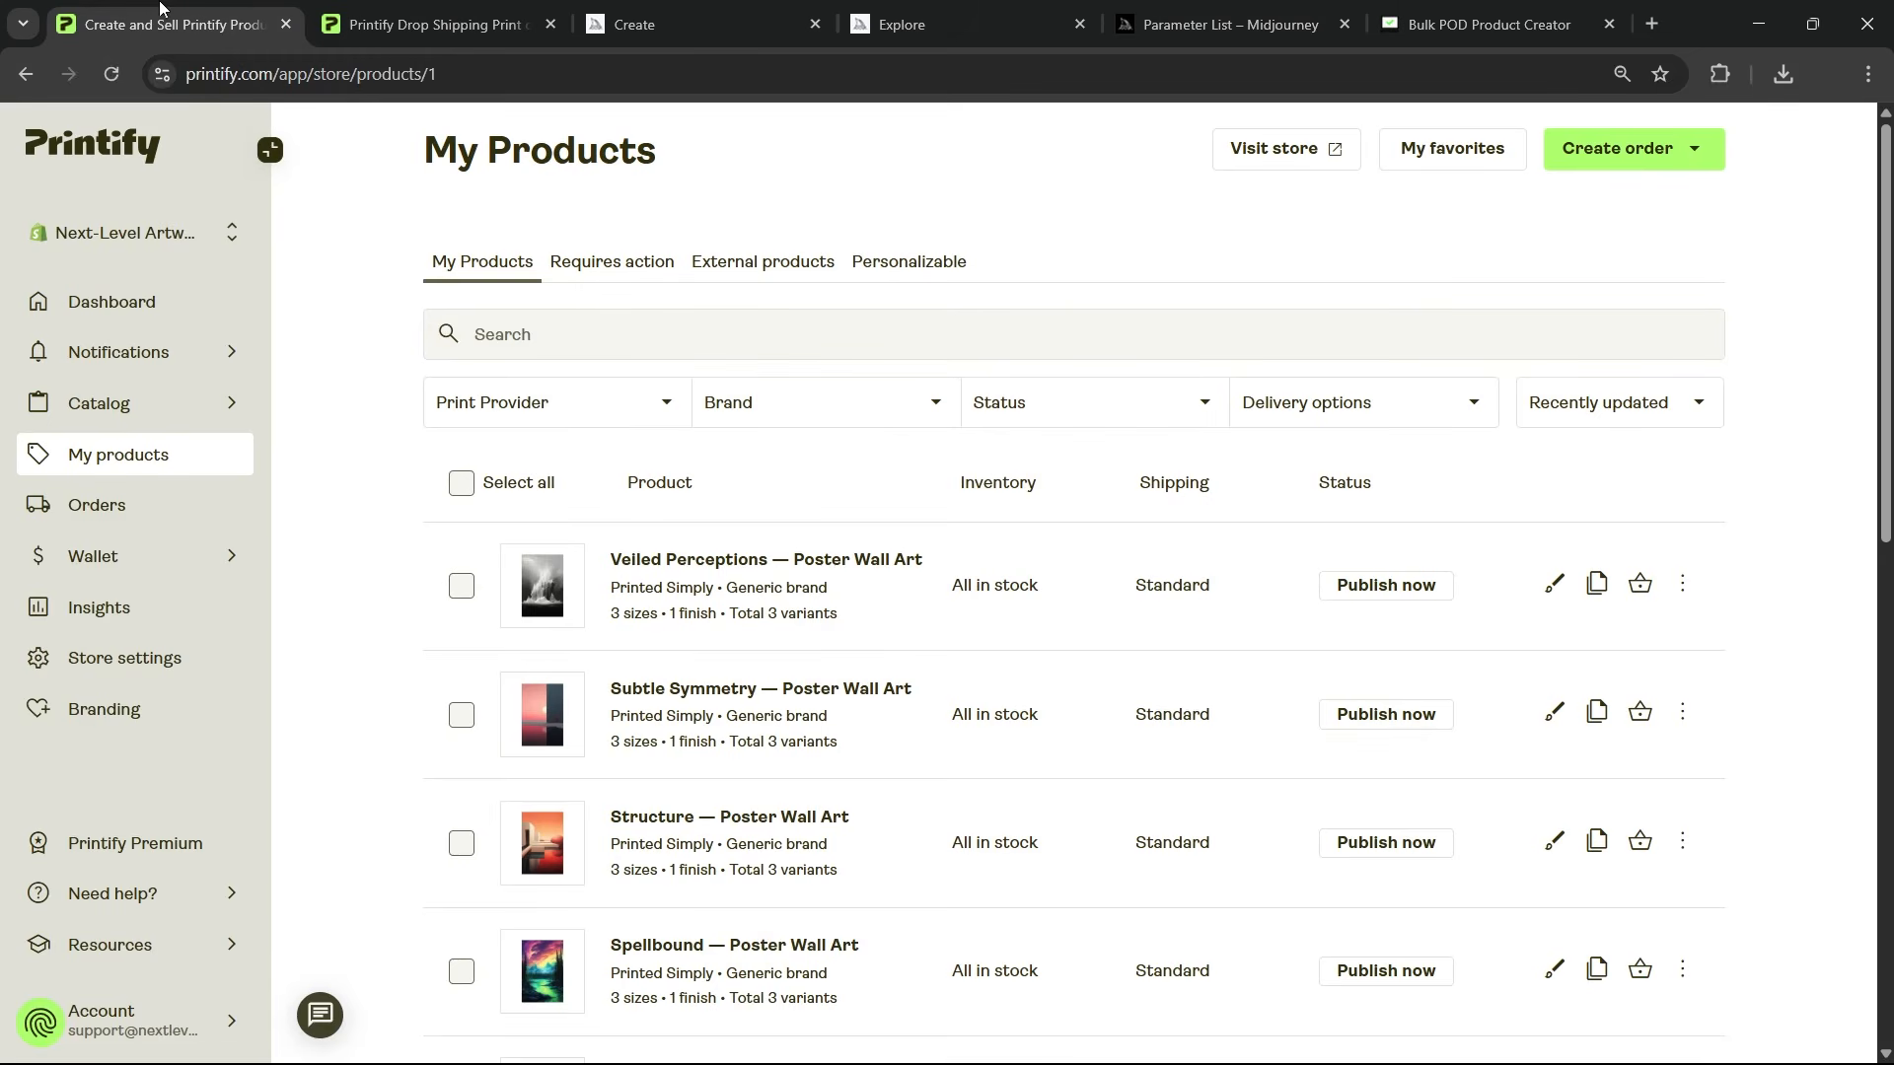
{"action": "left_click", "coordinate": [112, 74]}
{"action": "scroll", "coordinate": [697, 493], "scroll_direction": "down", "scroll_amount": 4}
{"action": "middle_click", "coordinate": [695, 381]}
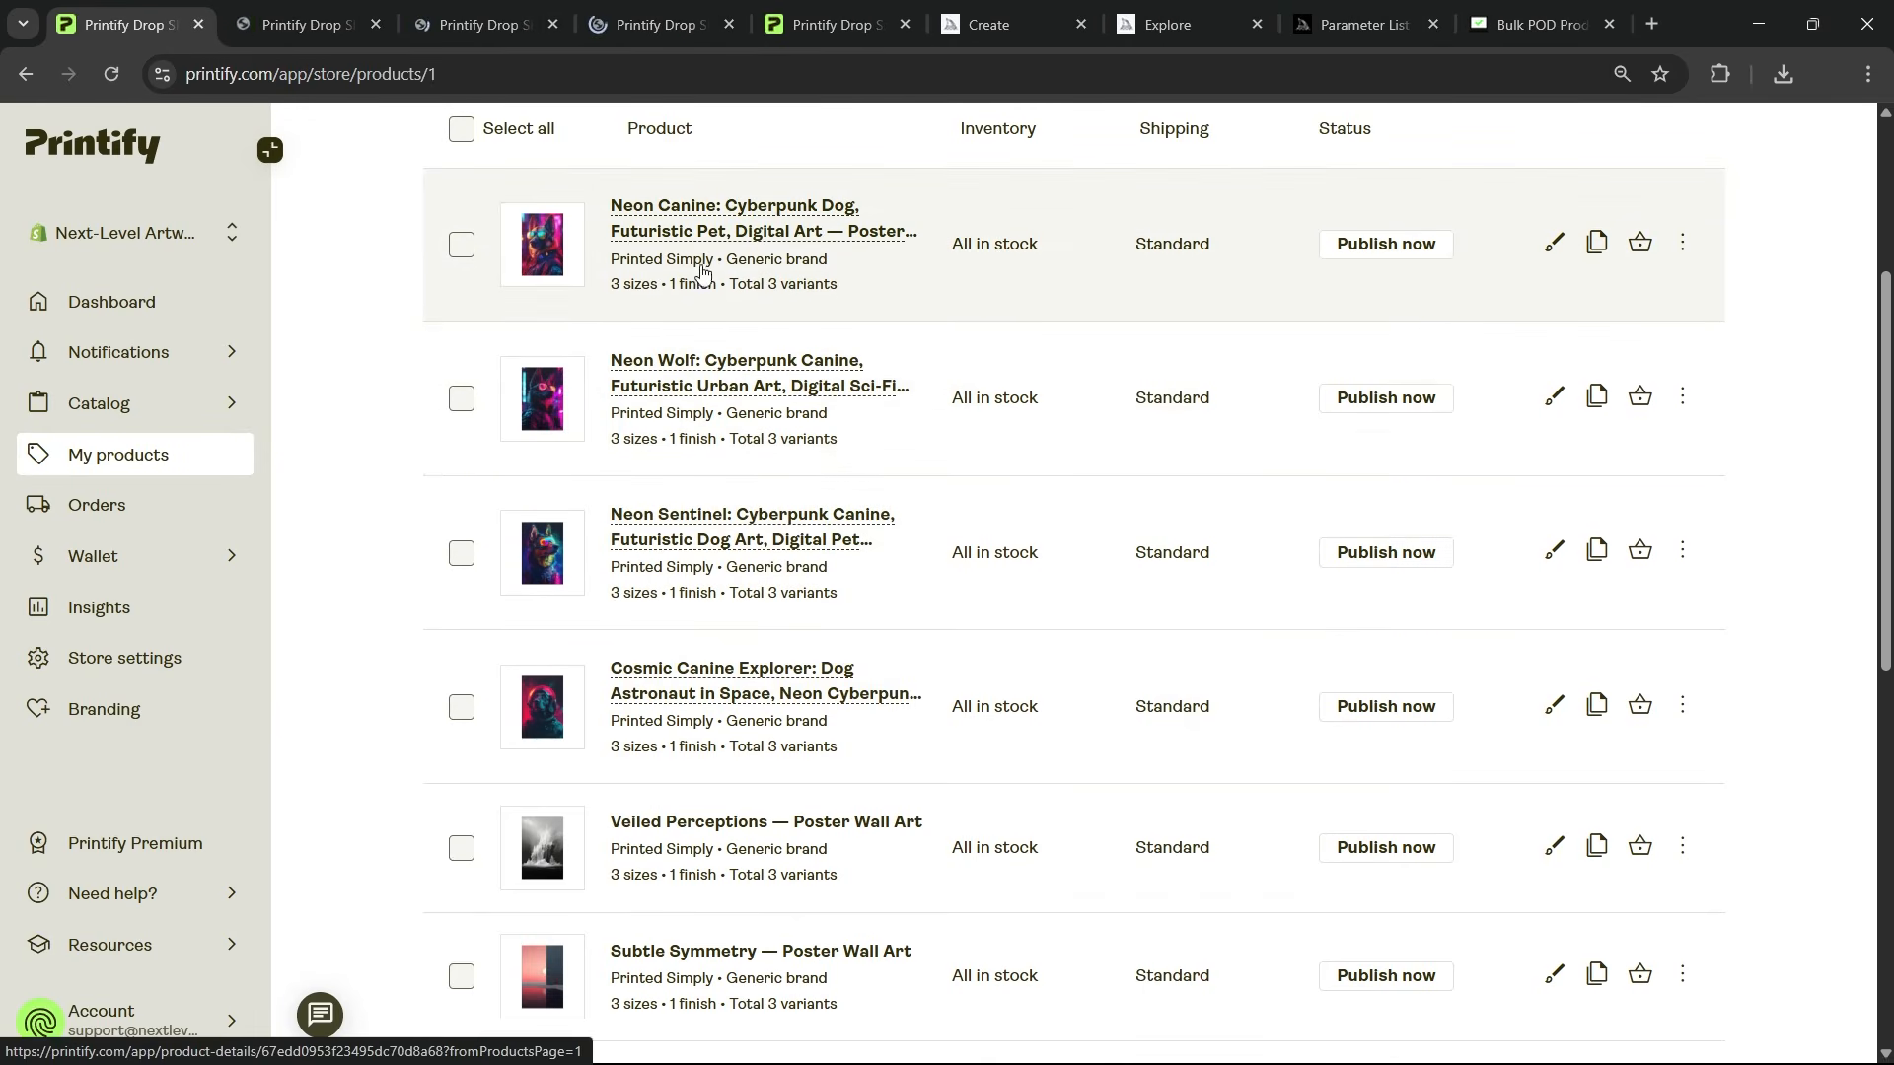
{"action": "middle_click", "coordinate": [708, 233]}
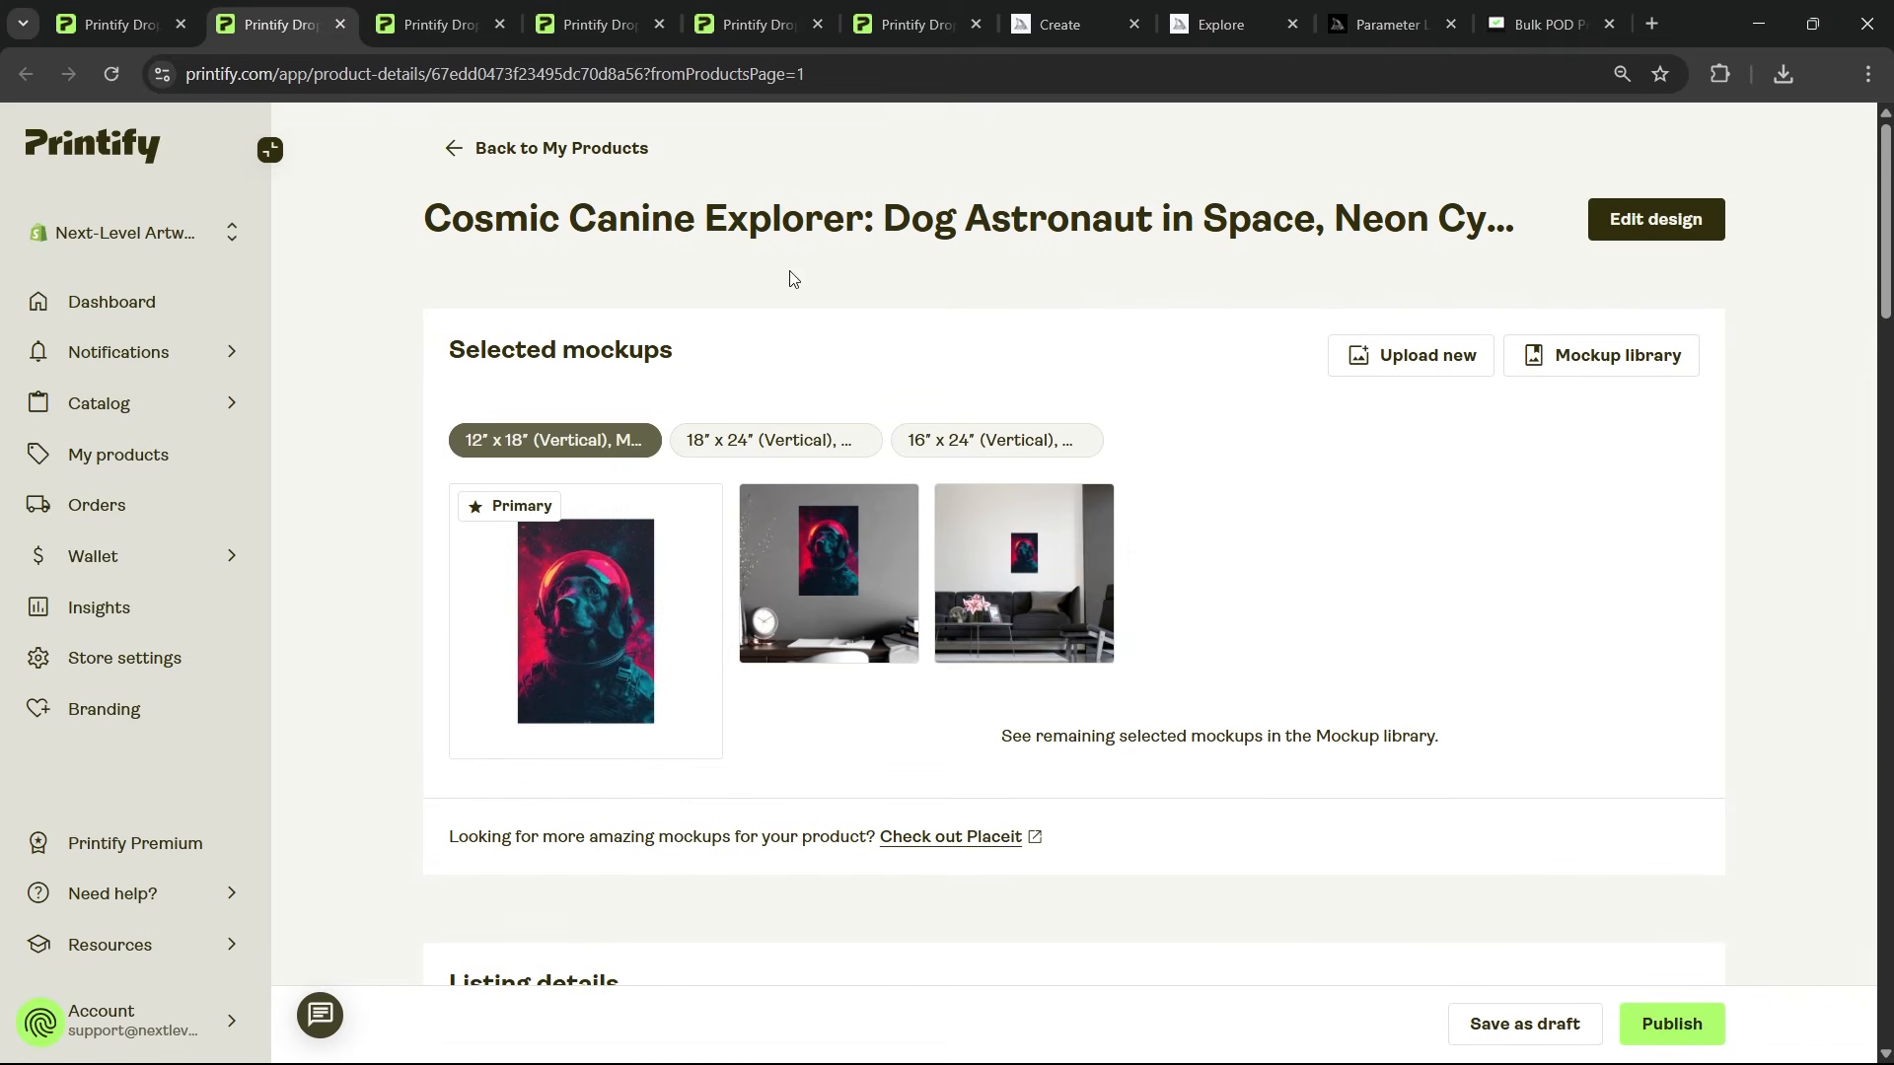
Step: Examine the title, description and tags in the Cosmic Canine Explorer poster's listing details
{"action": "scroll", "coordinate": [1332, 395], "scroll_direction": "down", "scroll_amount": 5}
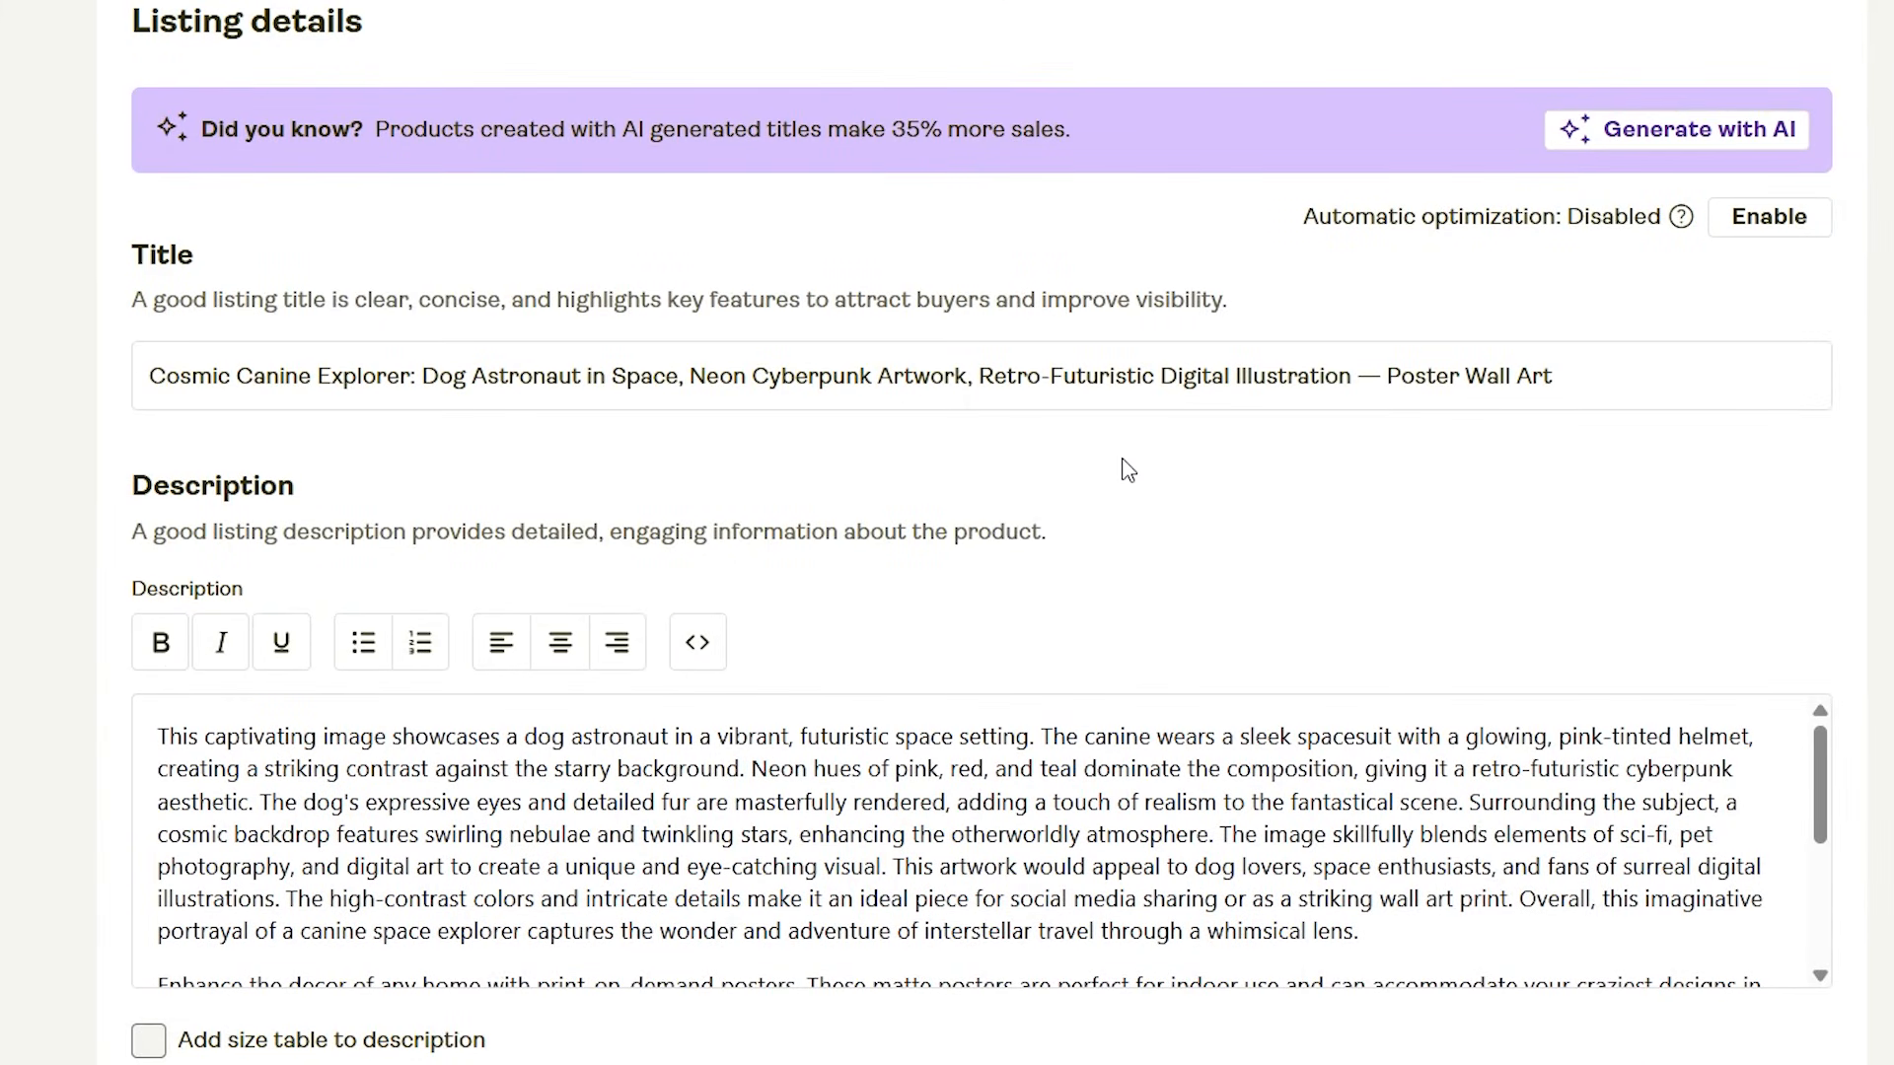
{"action": "scroll", "coordinate": [381, 579], "scroll_direction": "up", "scroll_amount": 3}
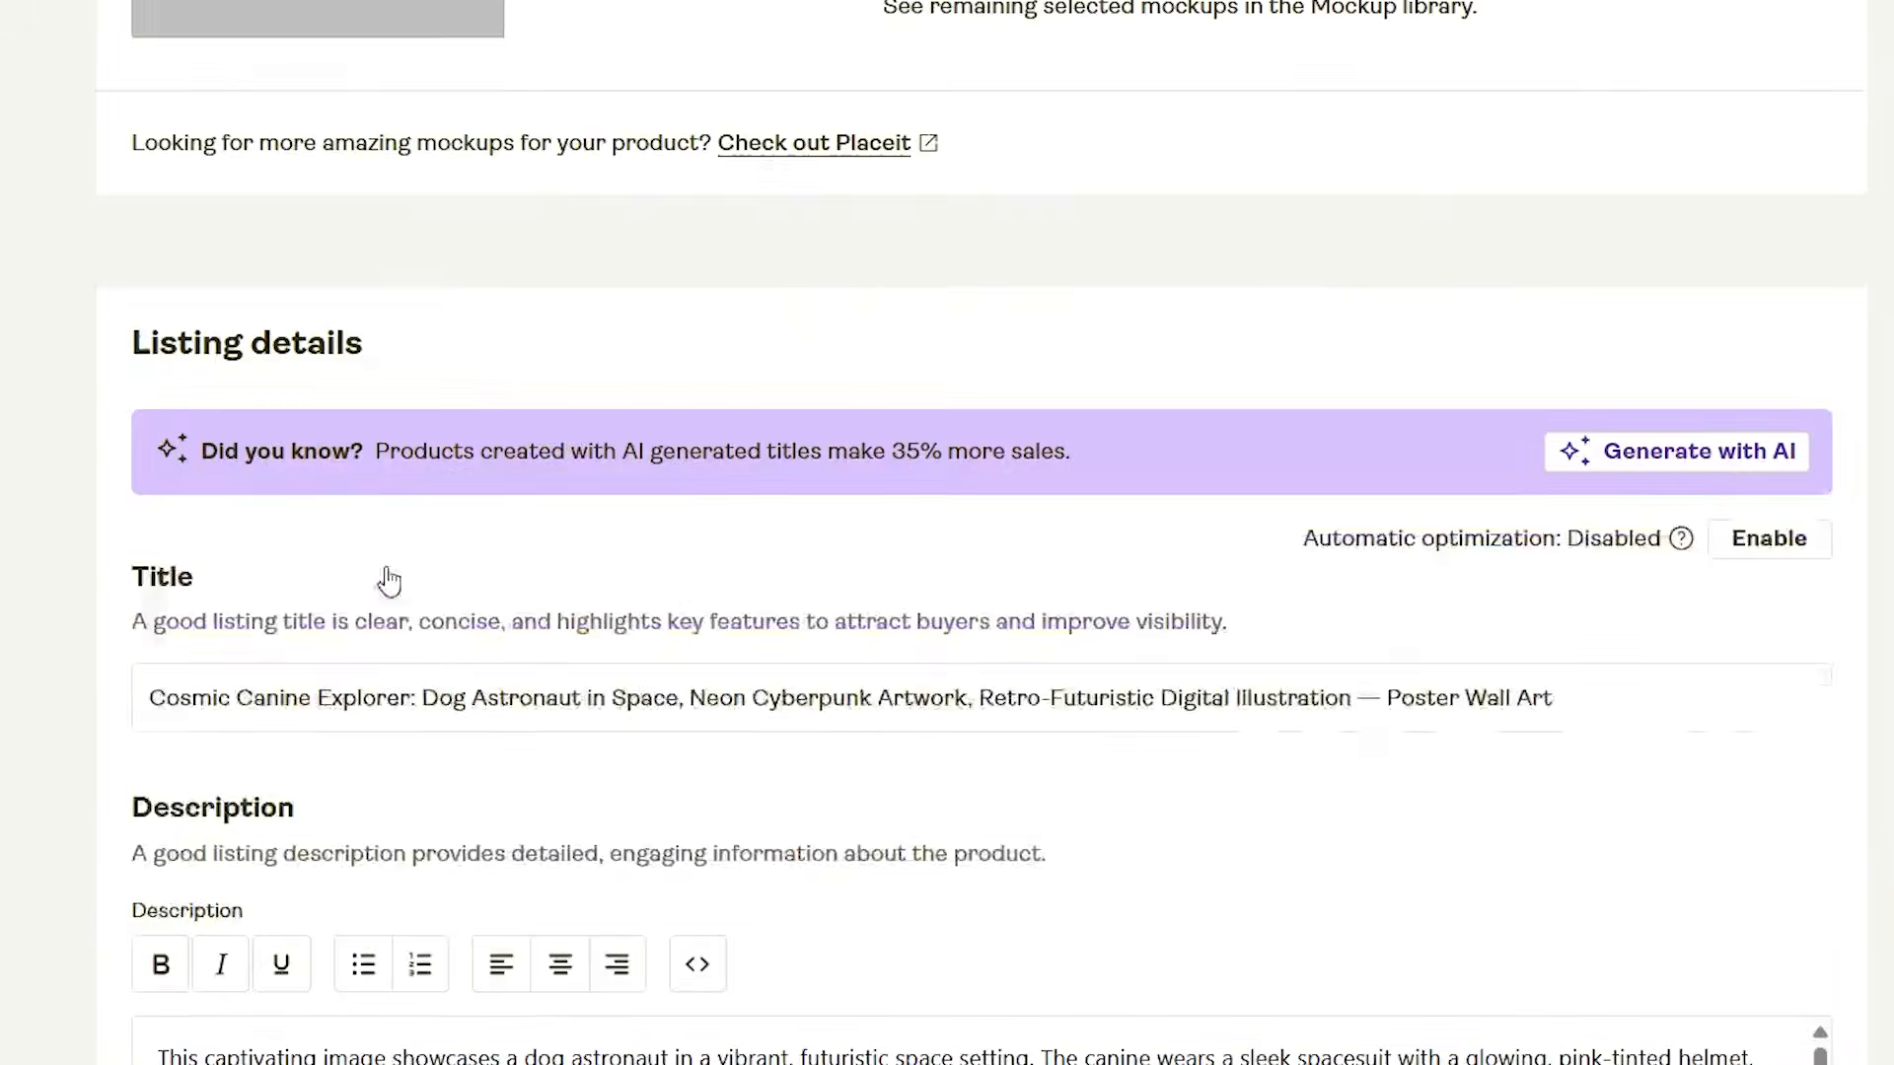
{"action": "scroll", "coordinate": [486, 563], "scroll_direction": "down", "scroll_amount": 8}
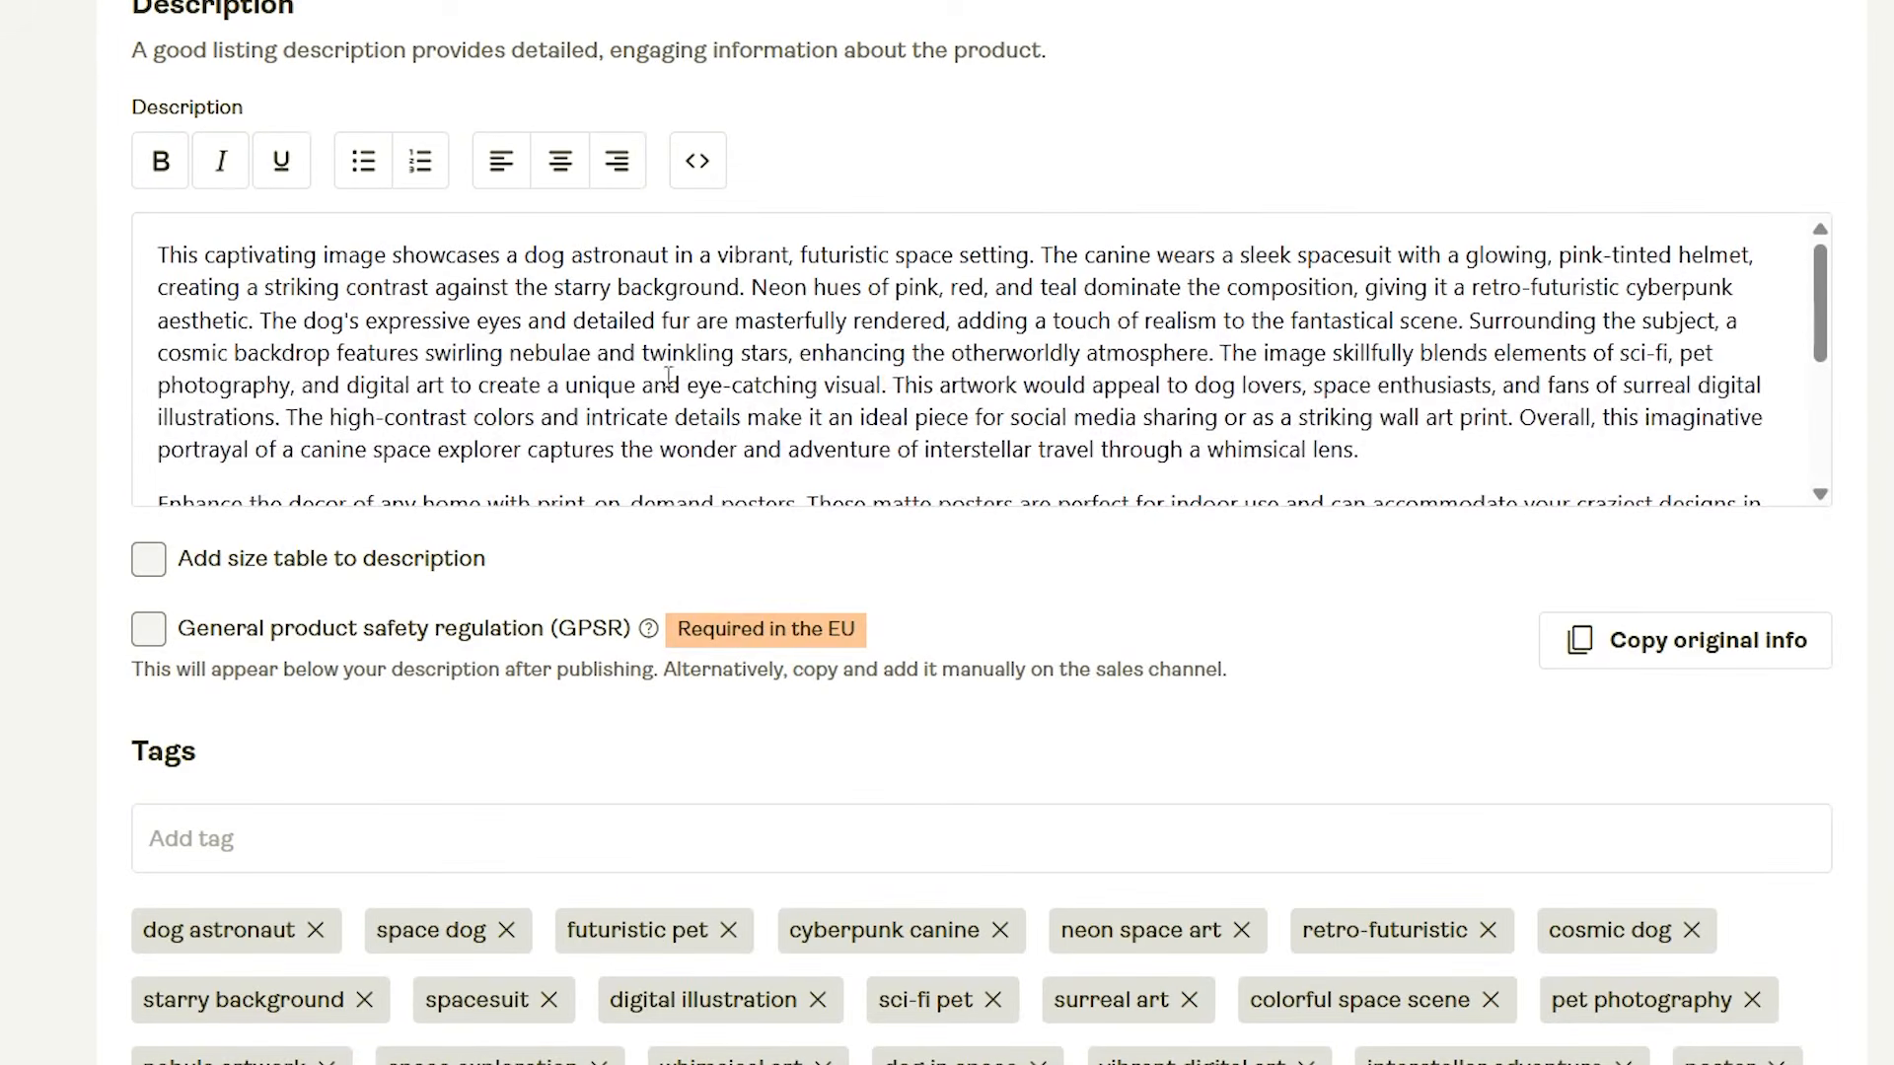
{"action": "scroll", "coordinate": [249, 320], "scroll_direction": "down", "scroll_amount": 3}
{"action": "scroll", "coordinate": [388, 701], "scroll_direction": "down", "scroll_amount": 3}
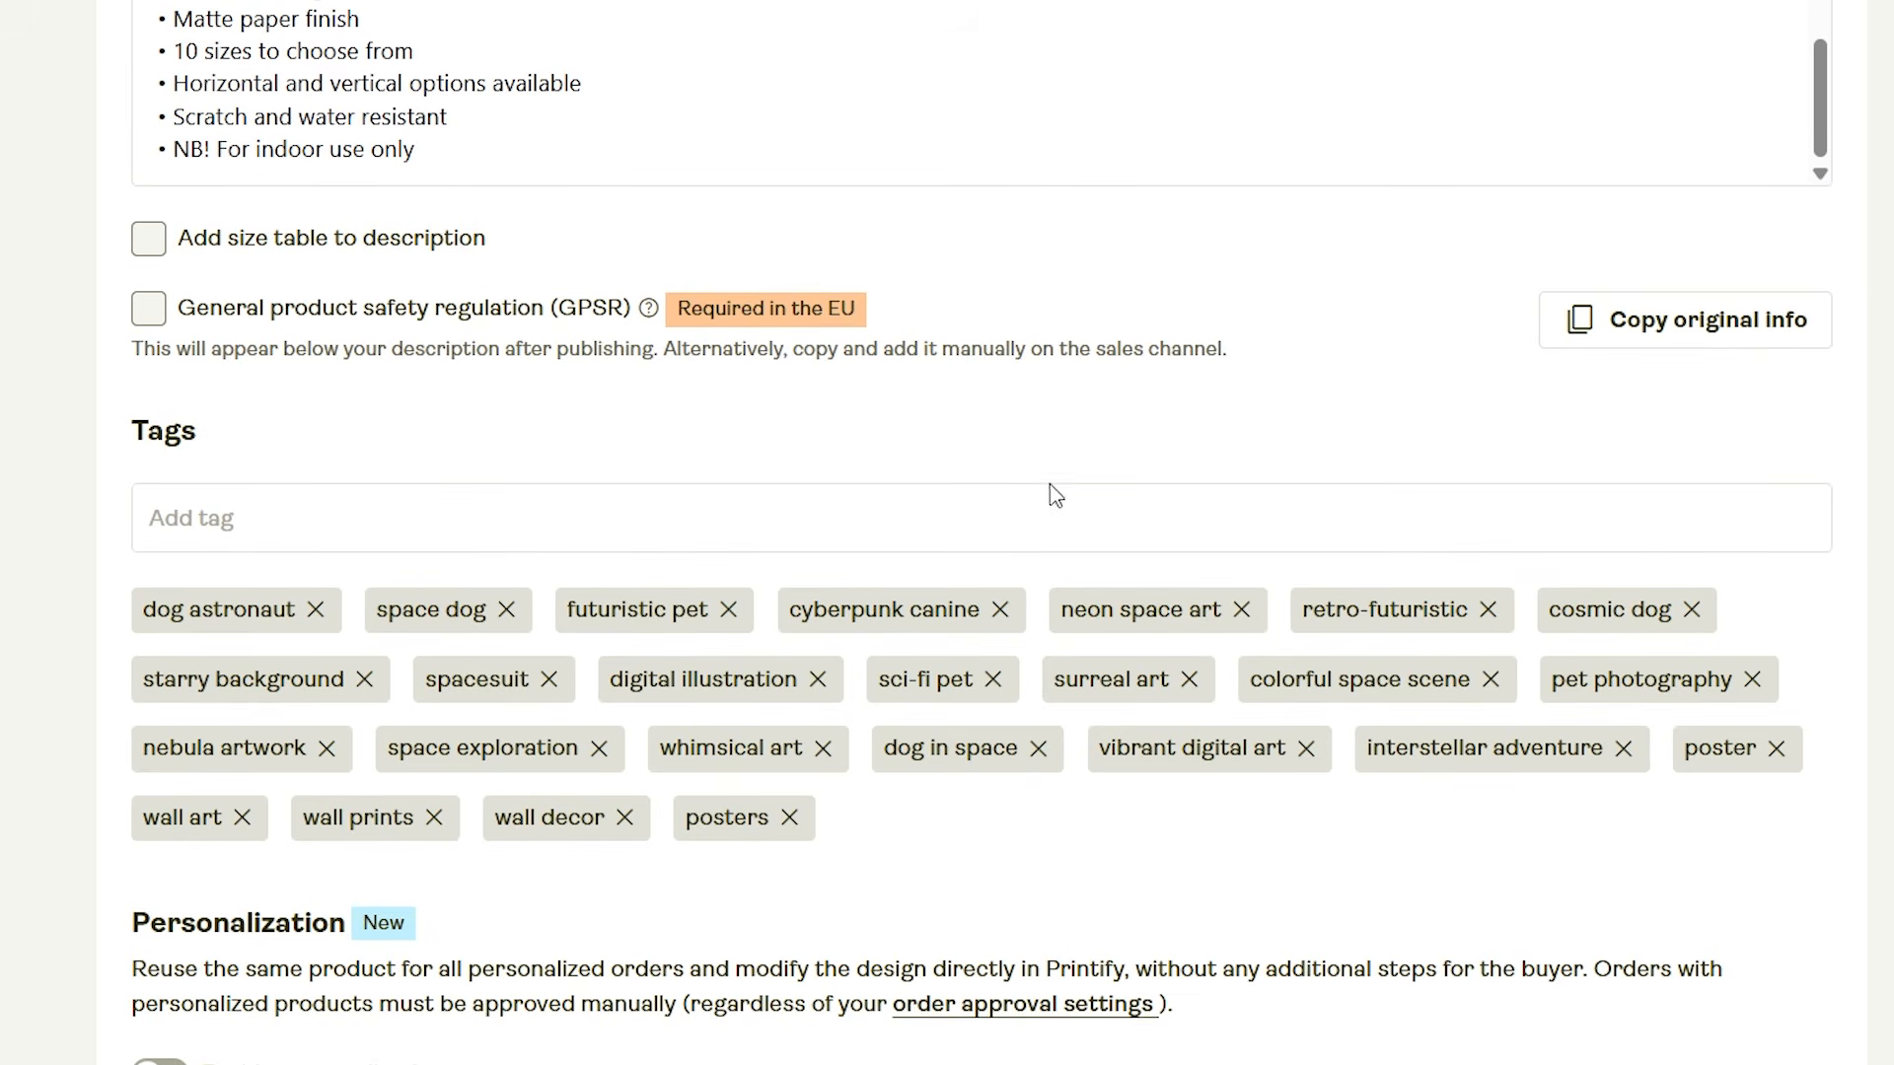
{"action": "scroll", "coordinate": [1181, 345], "scroll_direction": "up", "scroll_amount": 10}
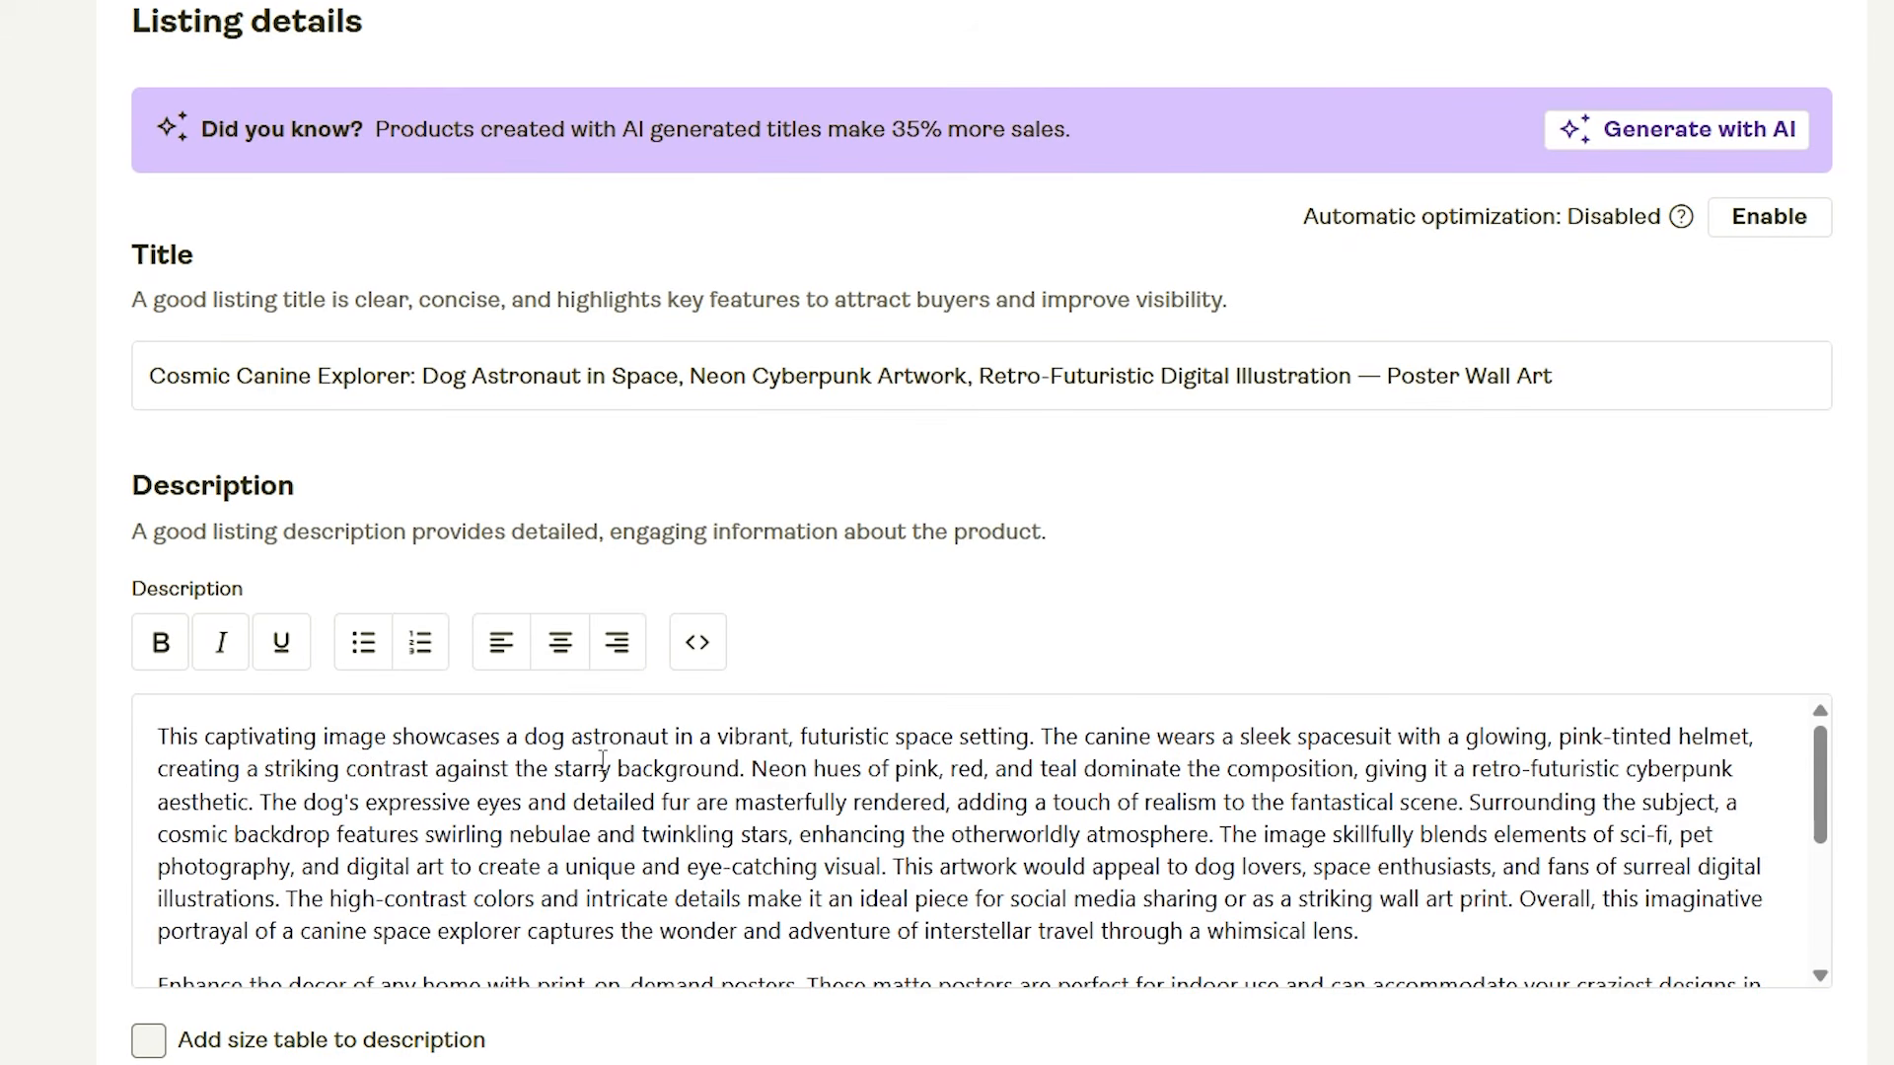
{"action": "double_click", "coordinate": [1440, 835]}
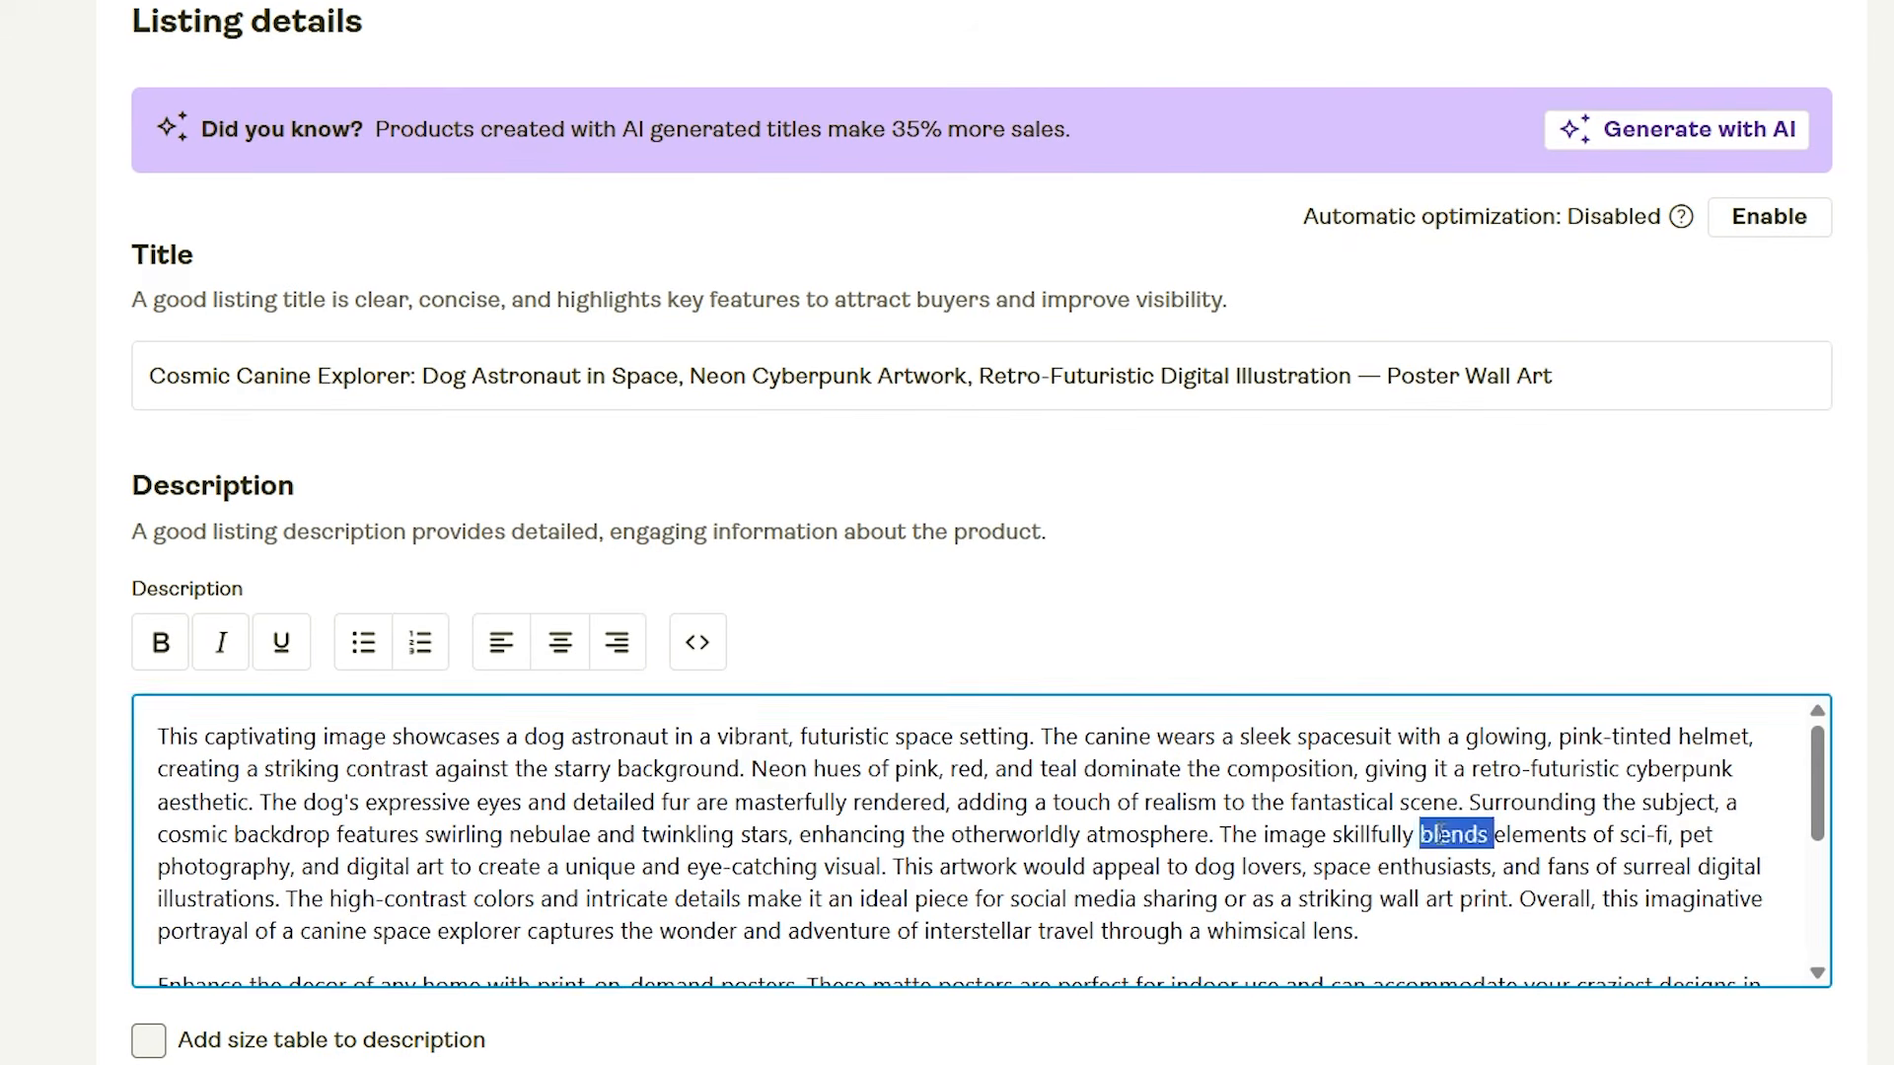
{"action": "triple_click", "coordinate": [1440, 835]}
{"action": "left_click", "coordinate": [1730, 868]}
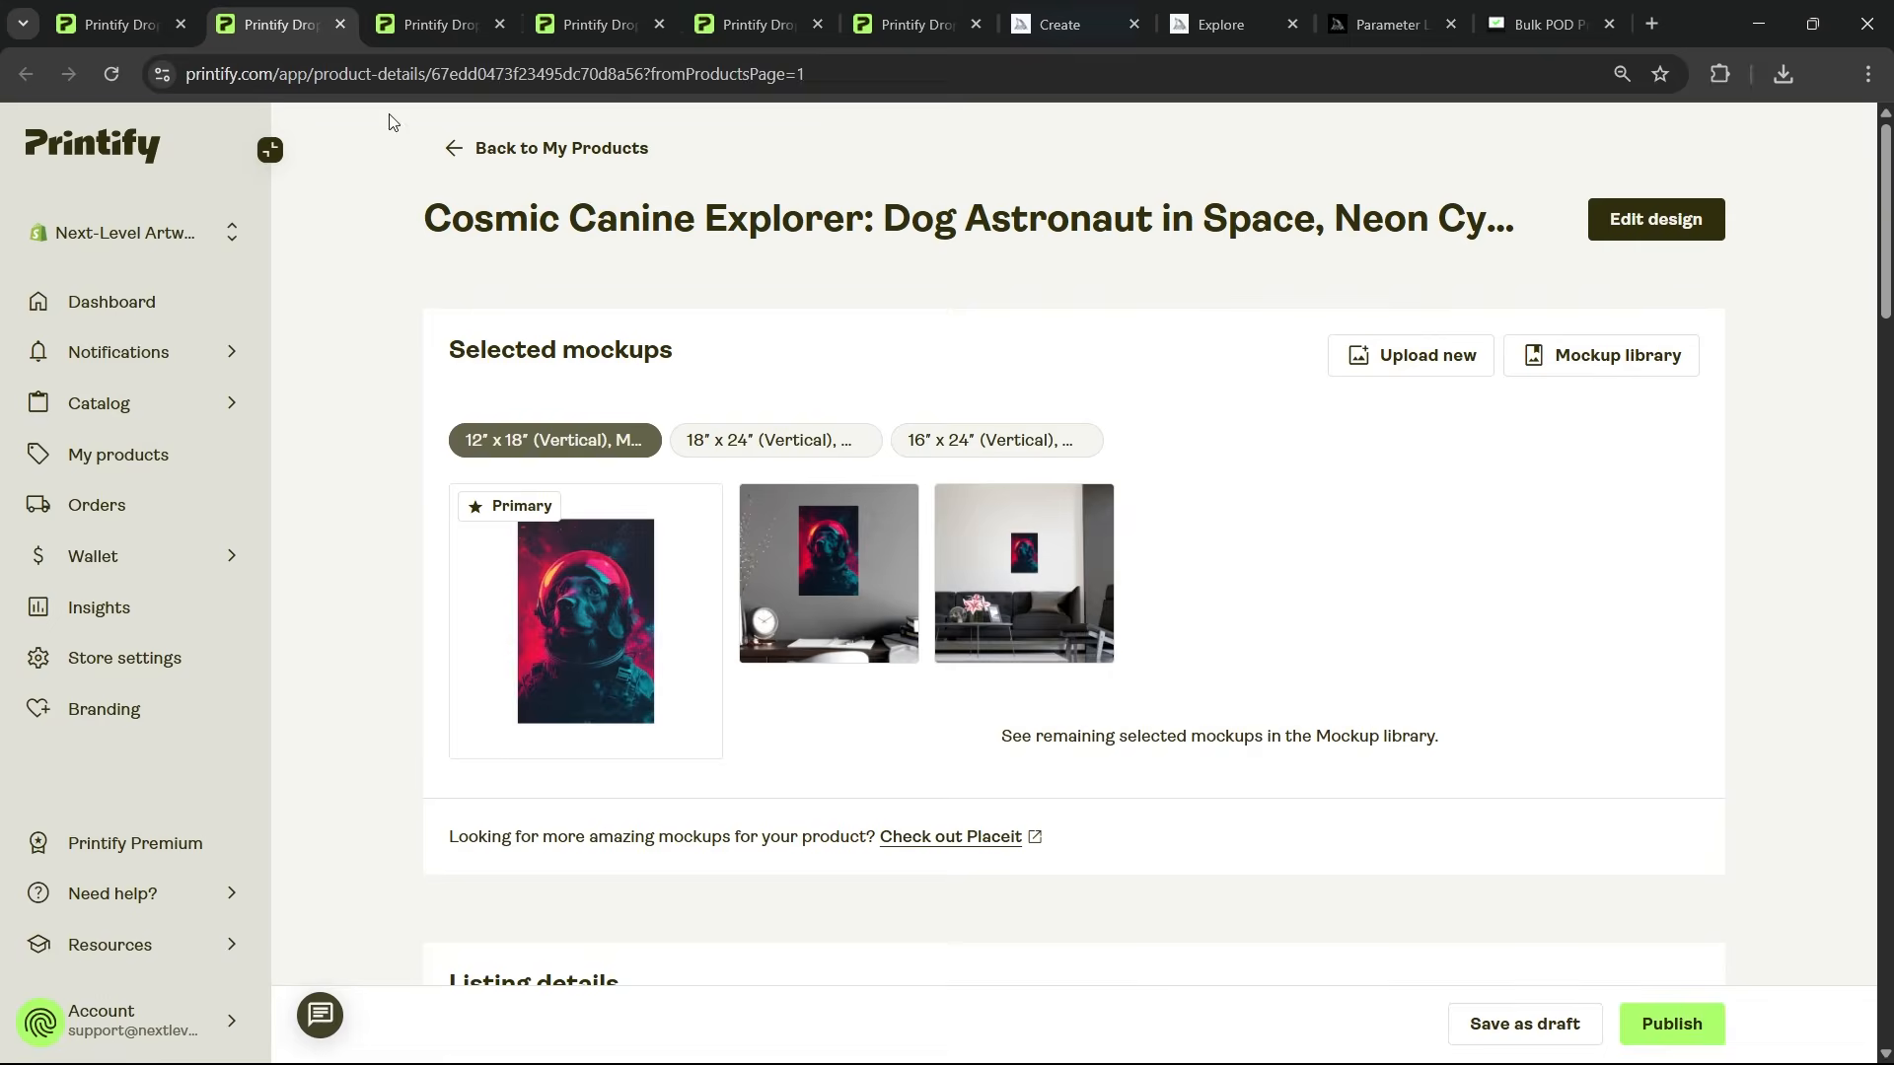
Step: Switch to the Neon Sentinel poster product and check its mockups, title with the Poster Wall Art ending, description and tags
{"action": "left_click", "coordinate": [434, 23]}
{"action": "scroll", "coordinate": [885, 235], "scroll_direction": "down", "scroll_amount": 1}
{"action": "scroll", "coordinate": [885, 235], "scroll_direction": "down", "scroll_amount": 13}
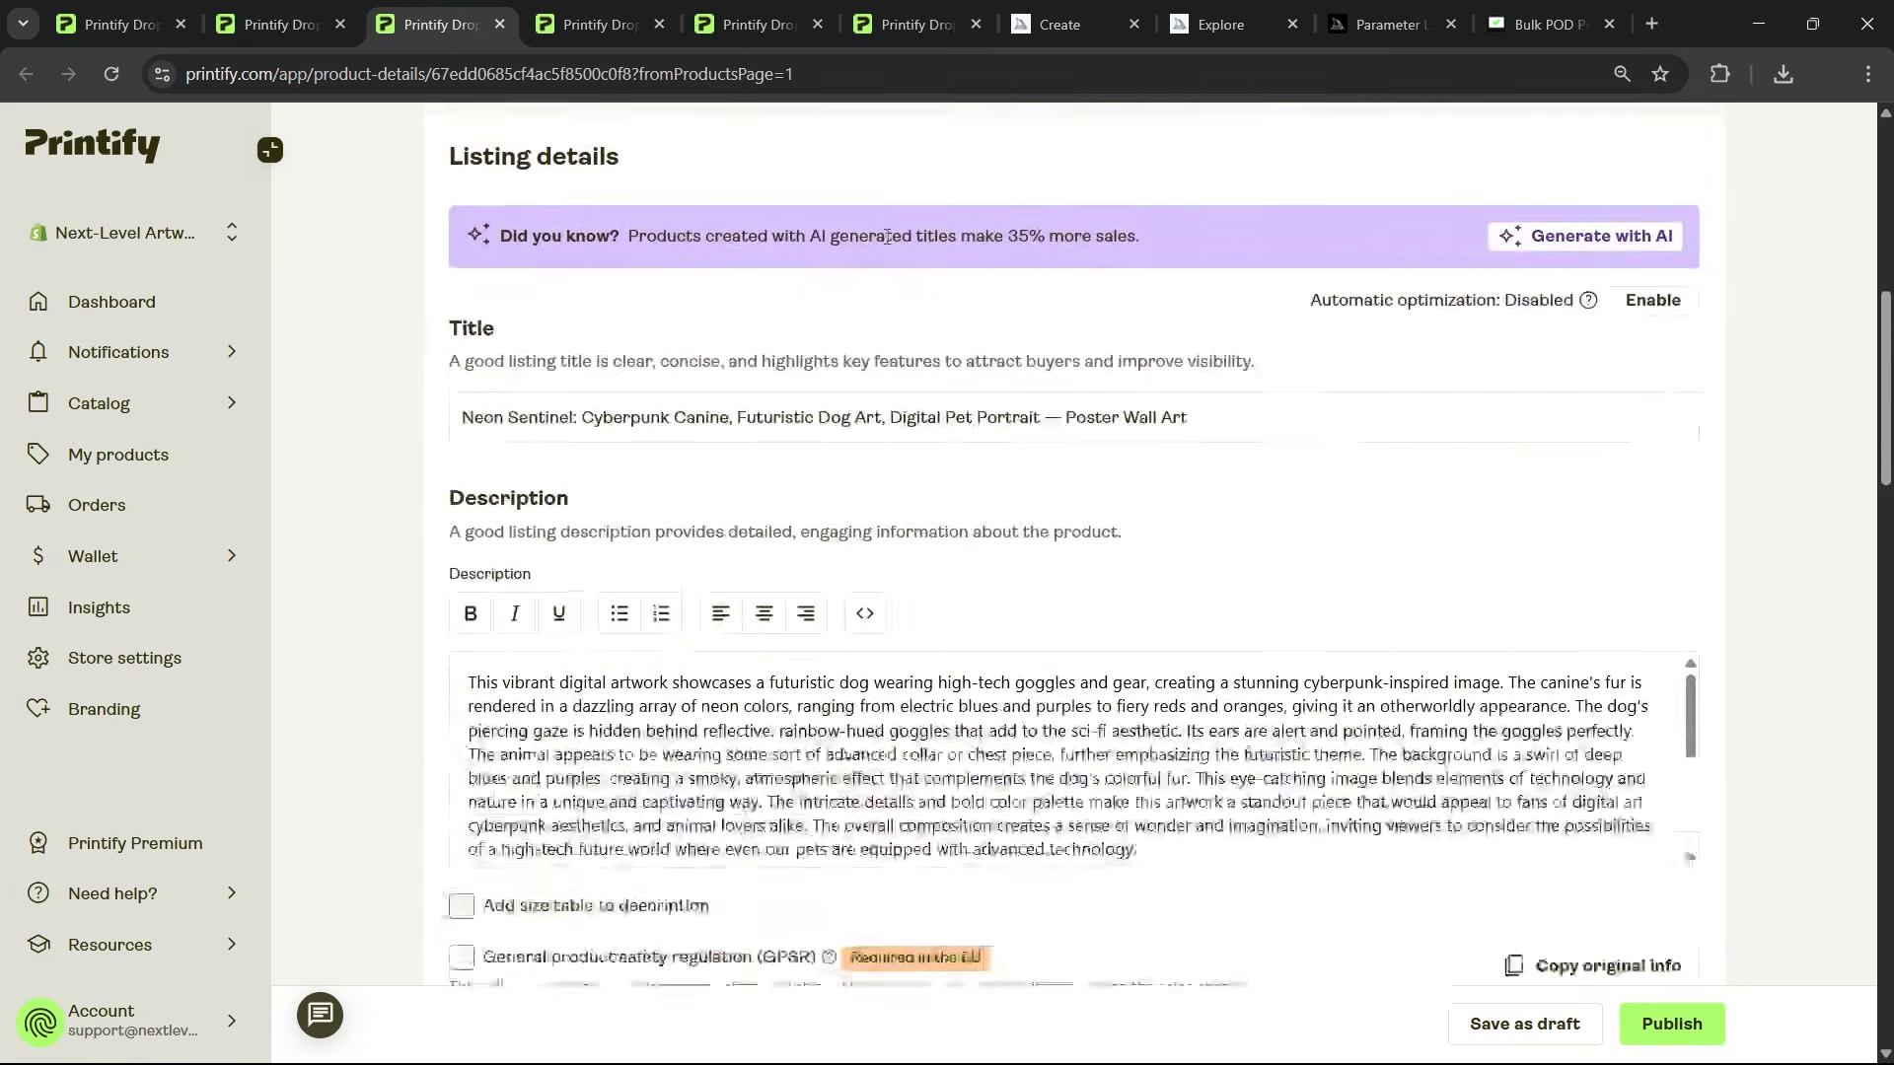
{"action": "scroll", "coordinate": [885, 251], "scroll_direction": "up", "scroll_amount": 12}
{"action": "left_click", "coordinate": [622, 382]}
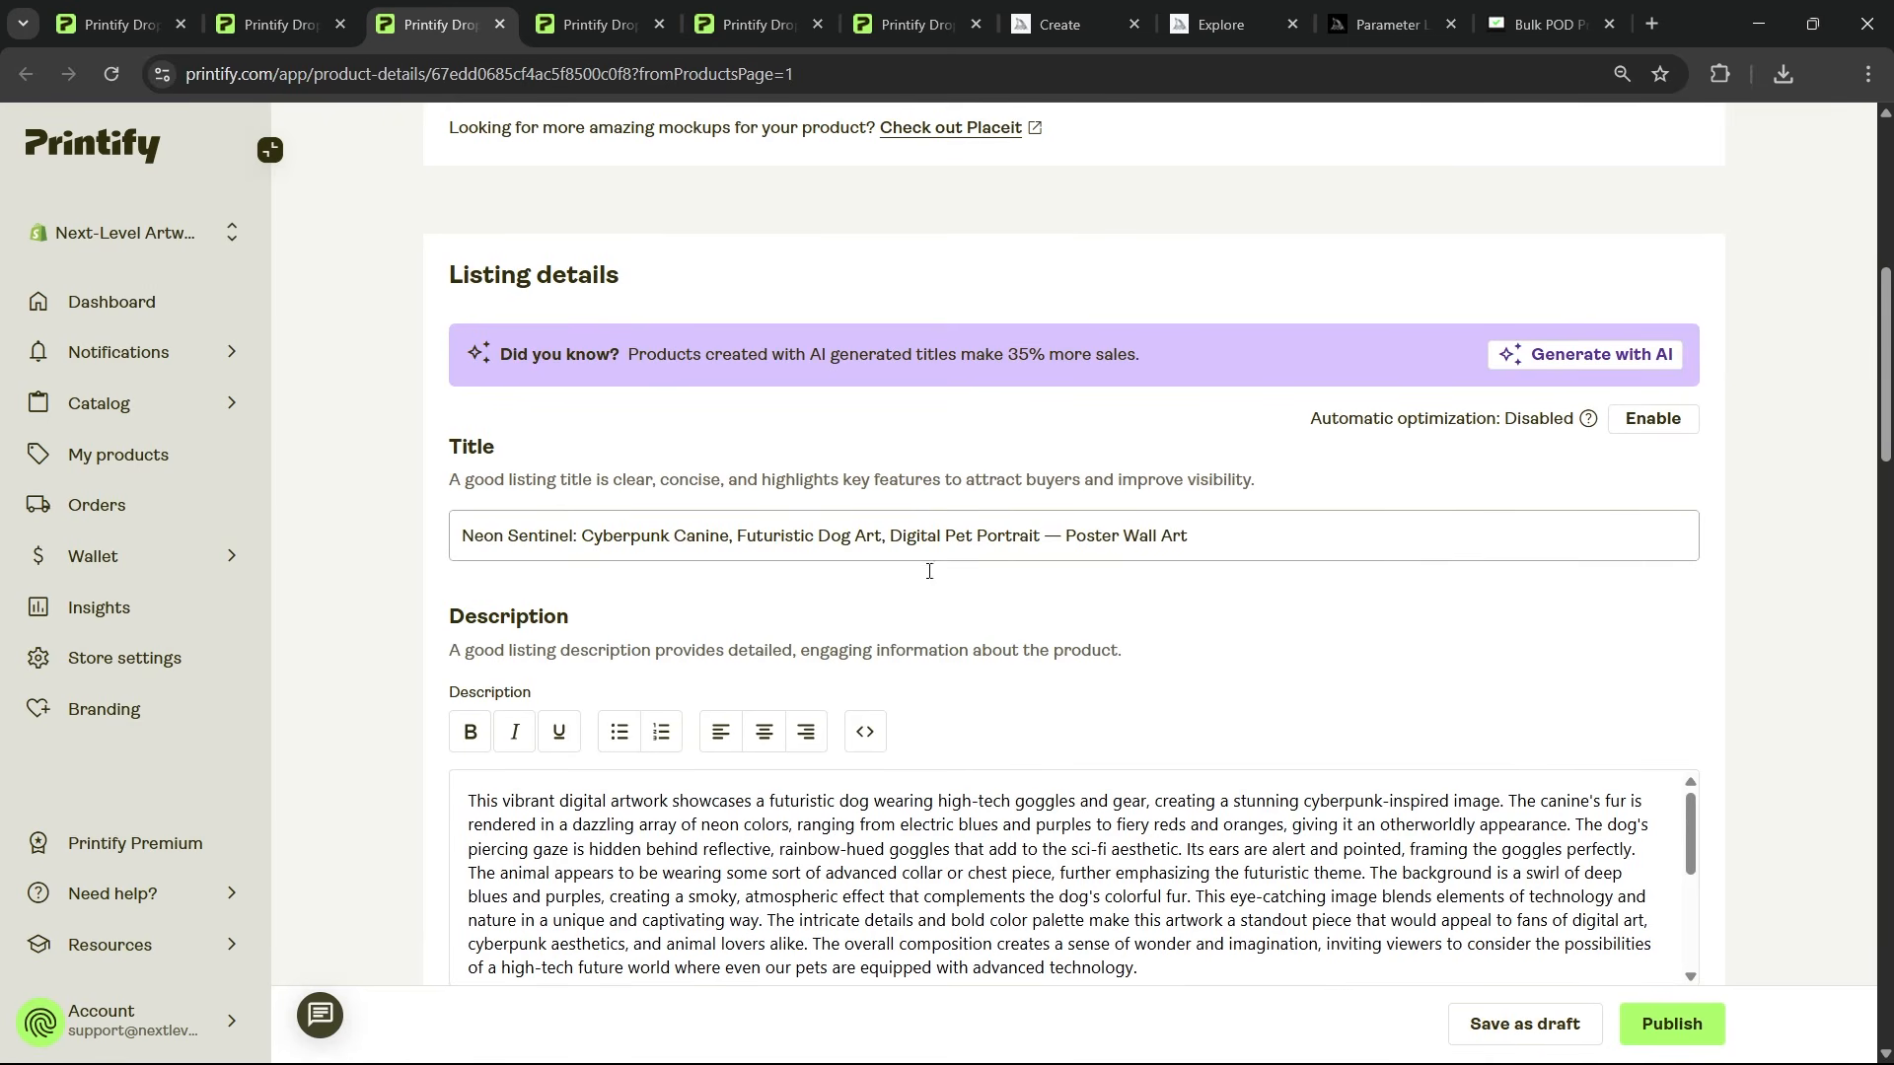
{"action": "scroll", "coordinate": [1148, 200], "scroll_direction": "down", "scroll_amount": 3}
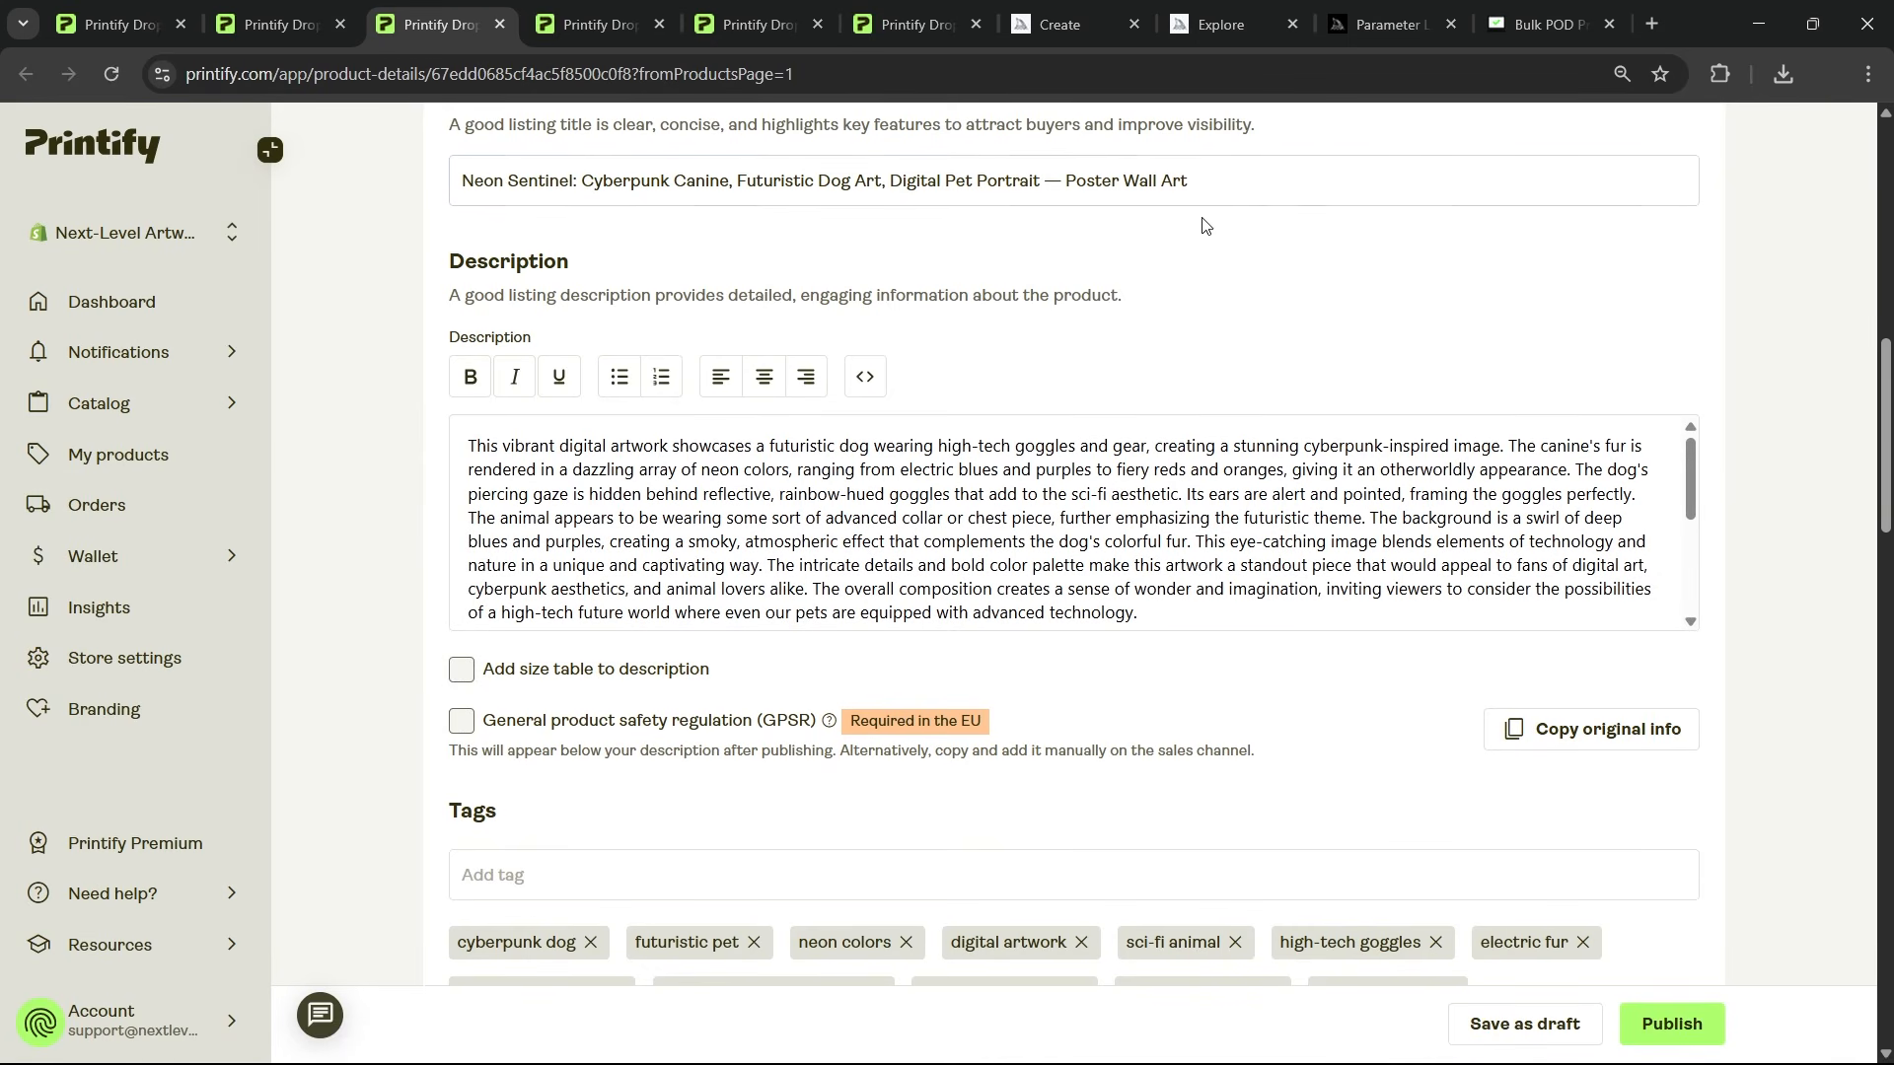
{"action": "left_click_drag", "start_coordinate": [1221, 197], "coordinate": [1079, 202]}
{"action": "left_click", "coordinate": [1124, 241]}
{"action": "scroll", "coordinate": [1170, 291], "scroll_direction": "up", "scroll_amount": 10}
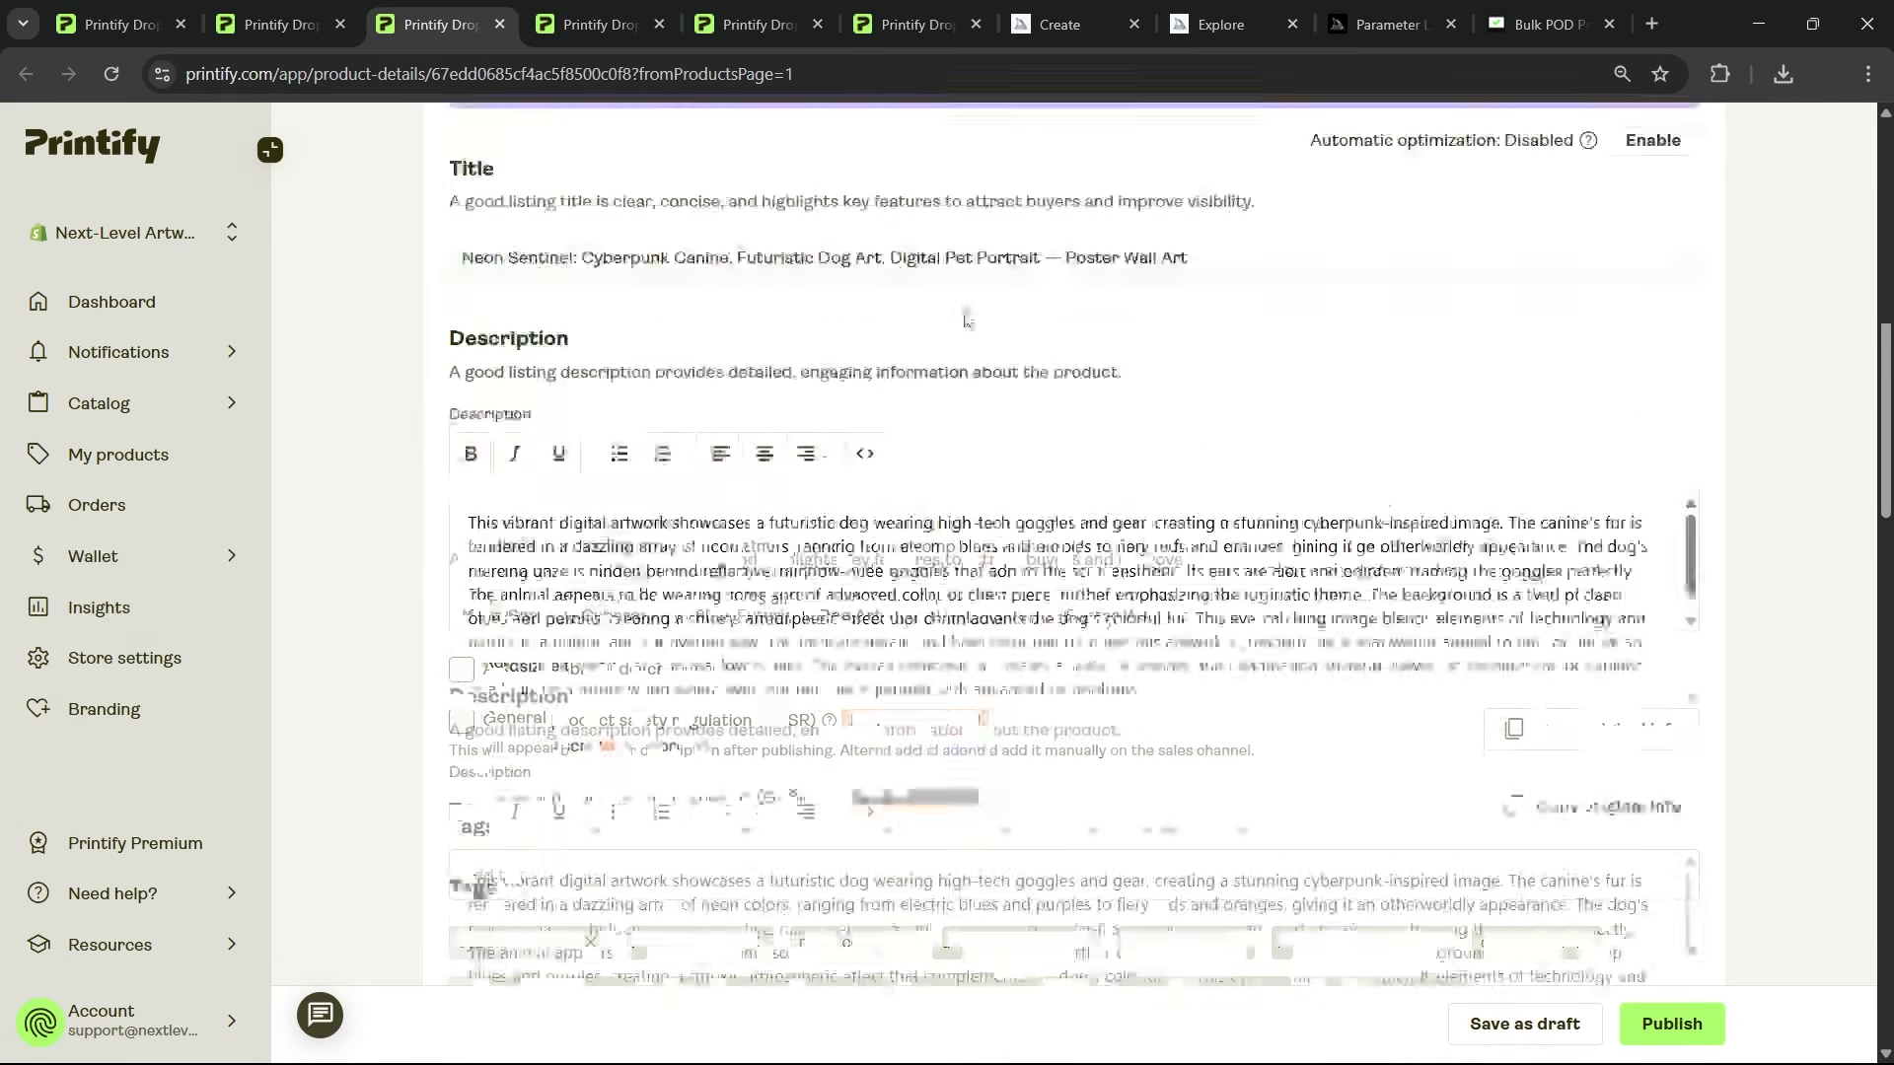
{"action": "scroll", "coordinate": [1314, 427], "scroll_direction": "down", "scroll_amount": 15}
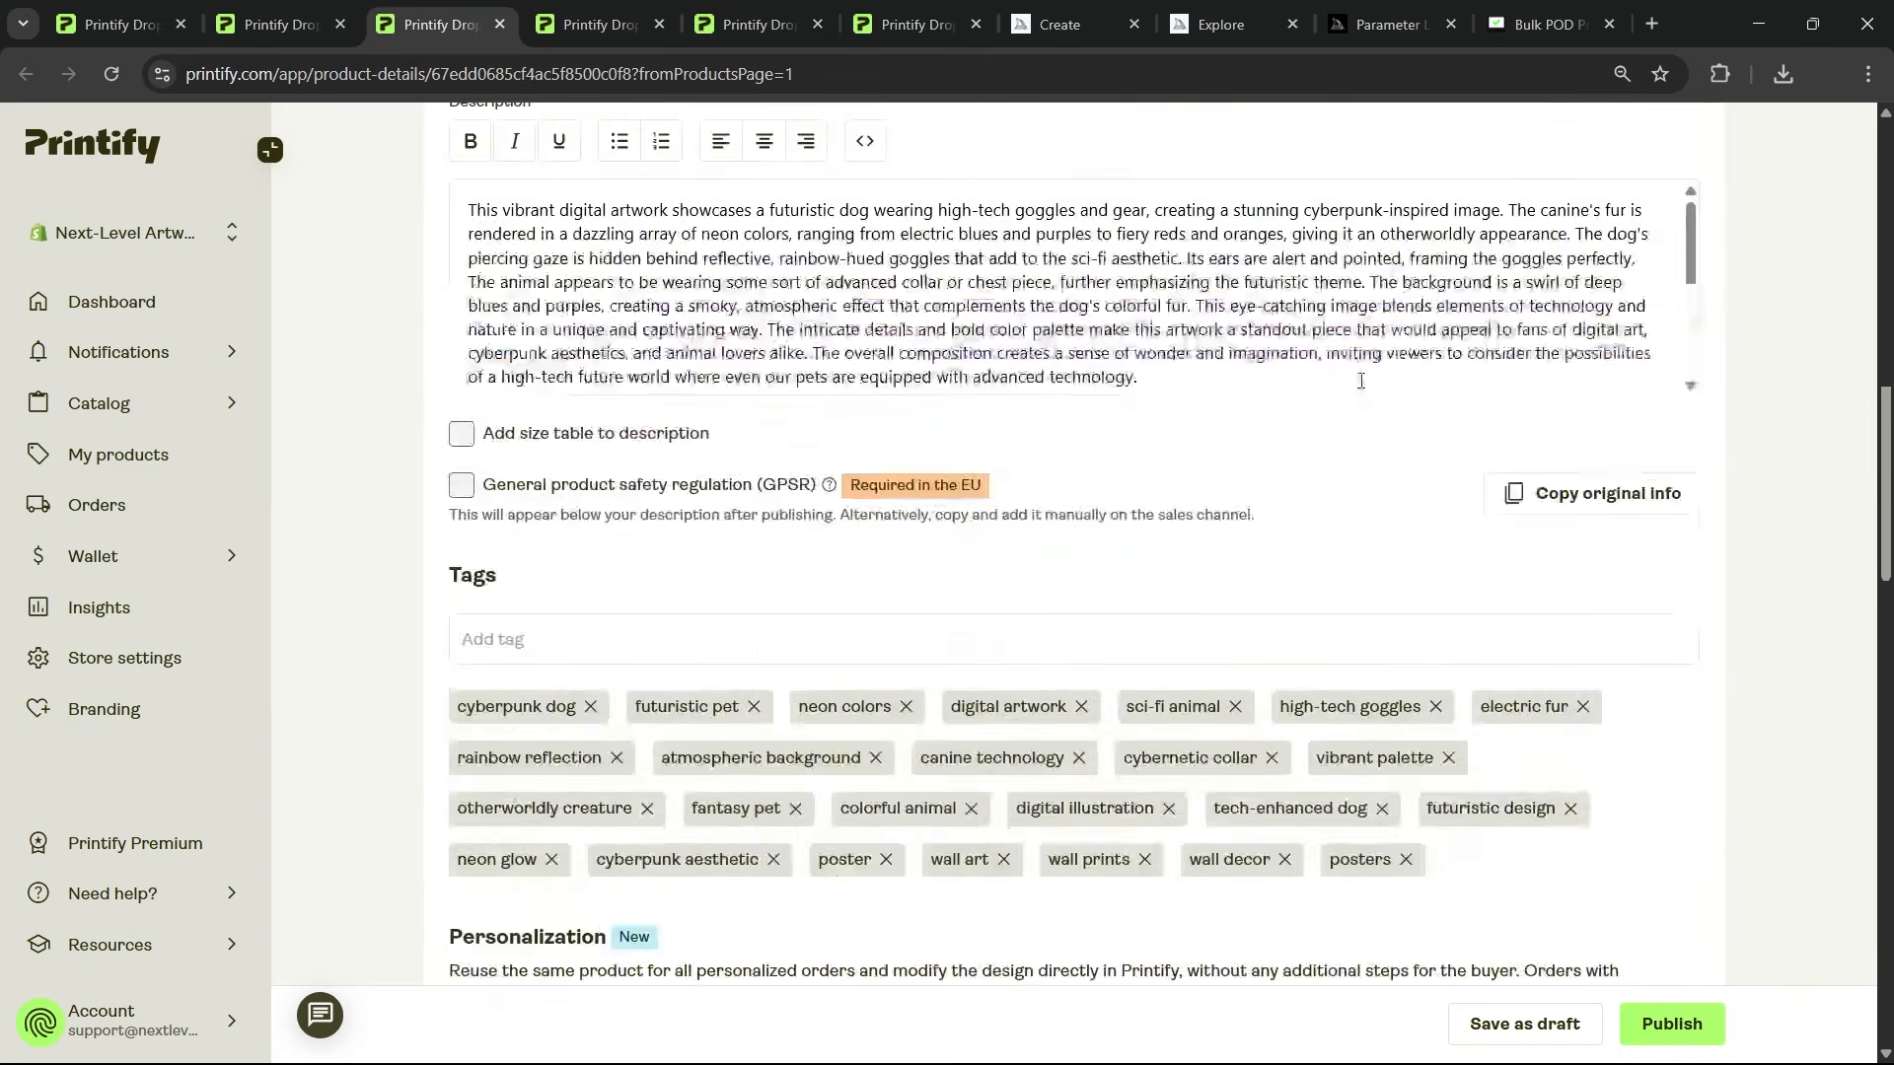
Step: Review the Neon Wolf poster's listing details and bring up the Neon Canine poster product
{"action": "key", "text": "ctrl+Tab"}
{"action": "scroll", "coordinate": [1323, 435], "scroll_direction": "down", "scroll_amount": 8}
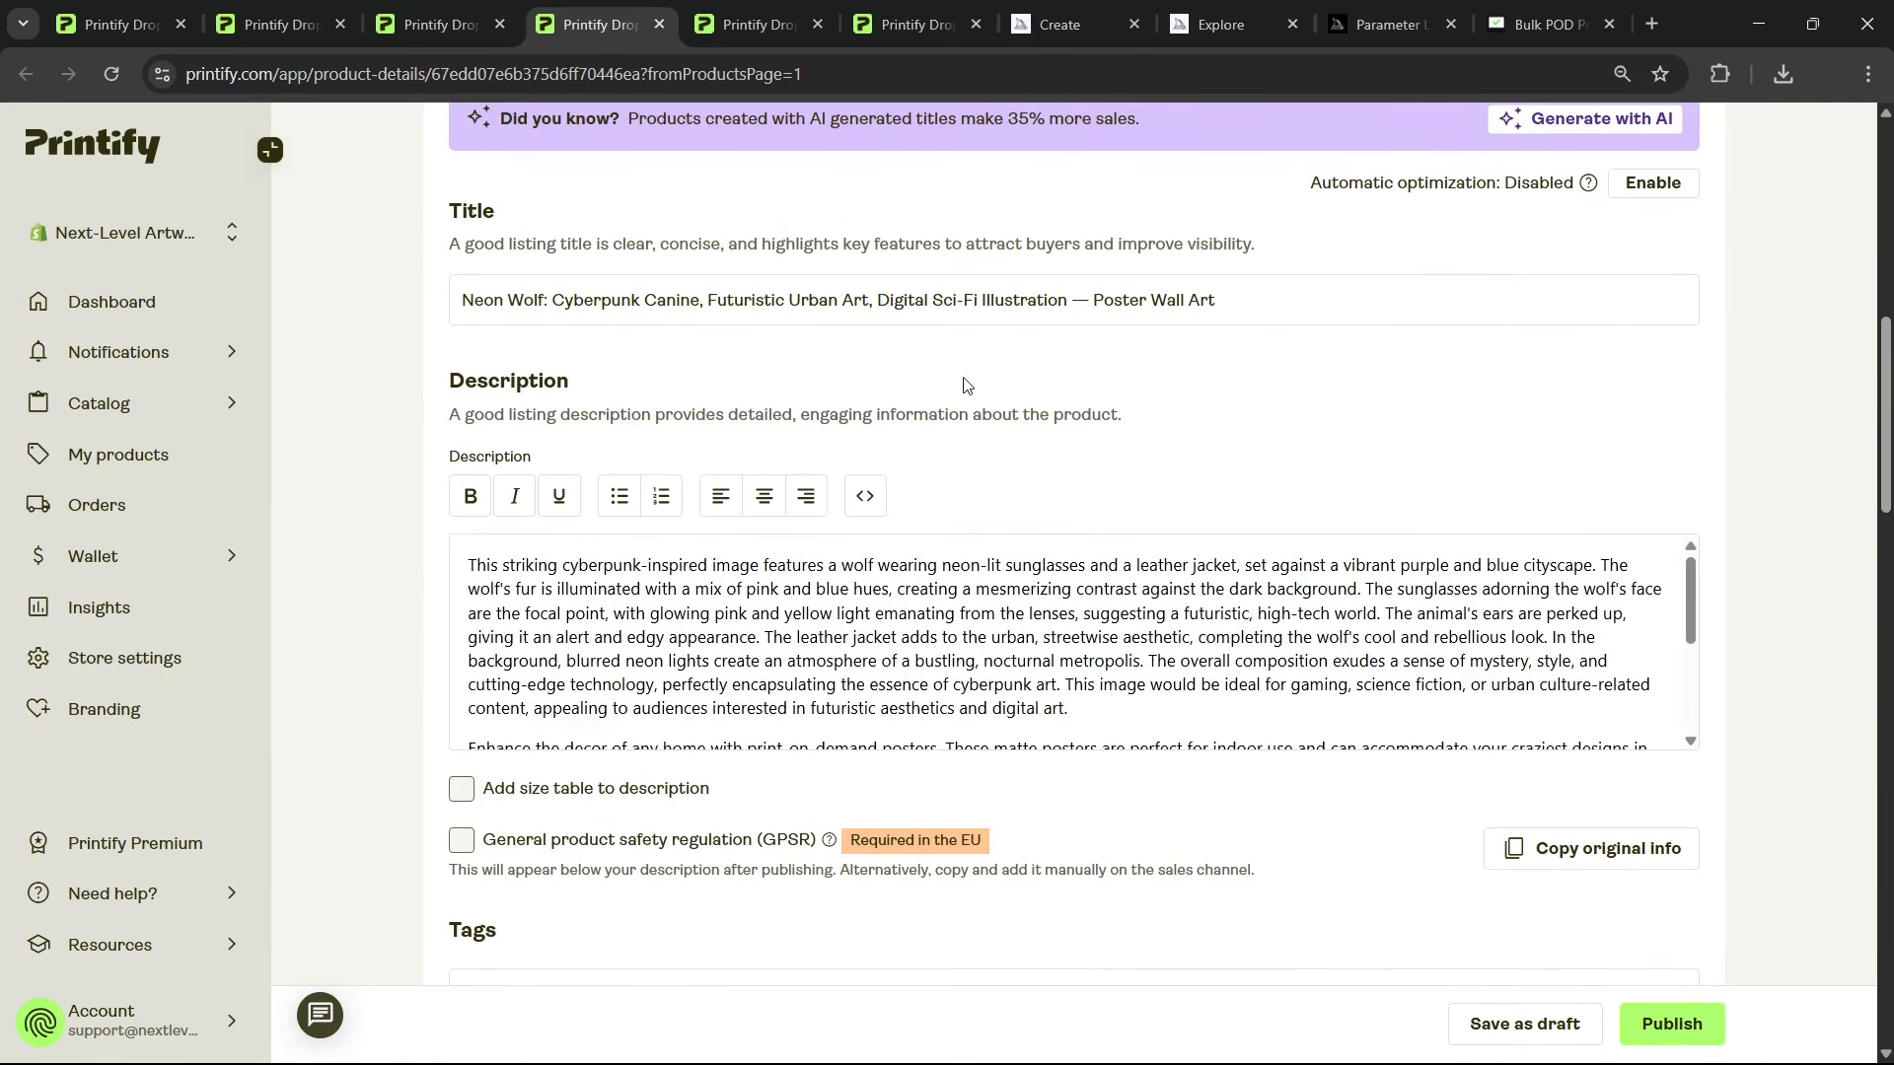
{"action": "scroll", "coordinate": [986, 406], "scroll_direction": "up", "scroll_amount": 8}
{"action": "key", "text": "ctrl+Tab"}
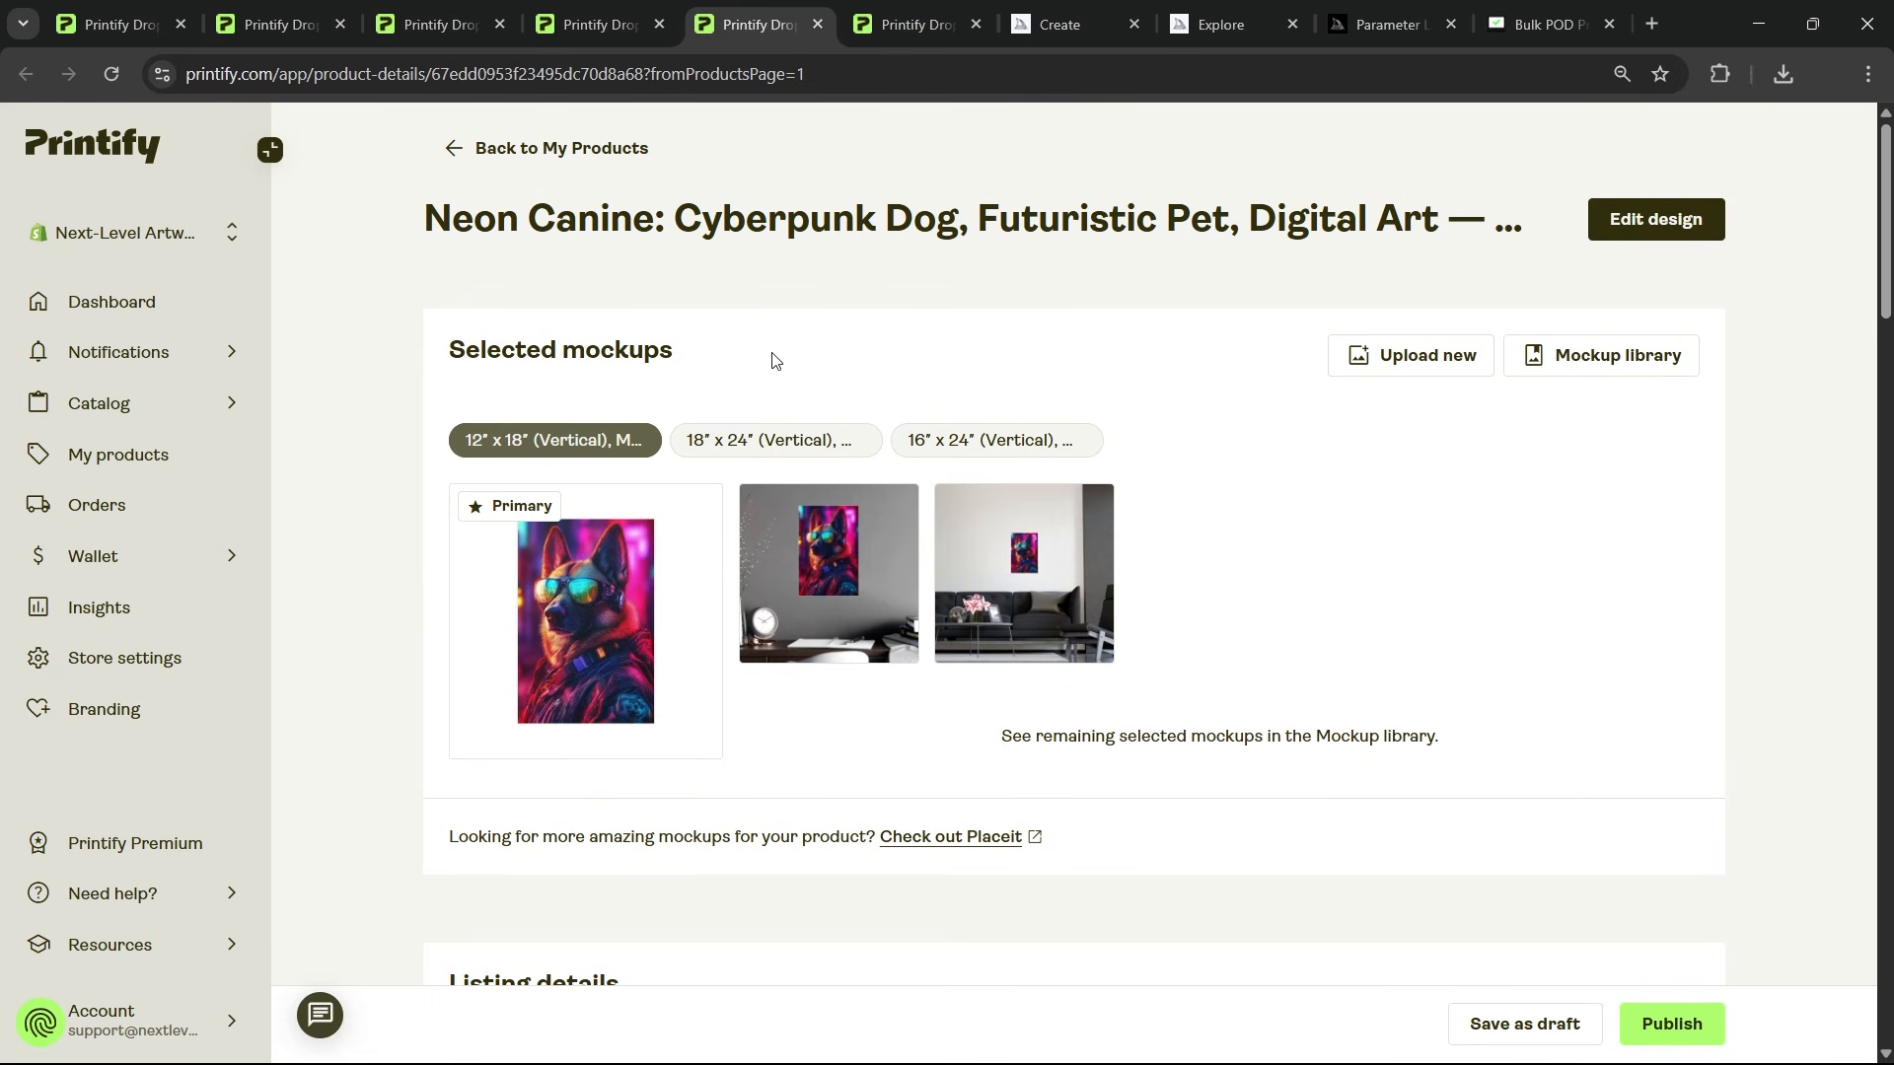
Step: Switch to Midjourney and close the enlarged Mario wearing nike t-shirt image to show the Create gallery
{"action": "key", "text": "ctrl+9"}
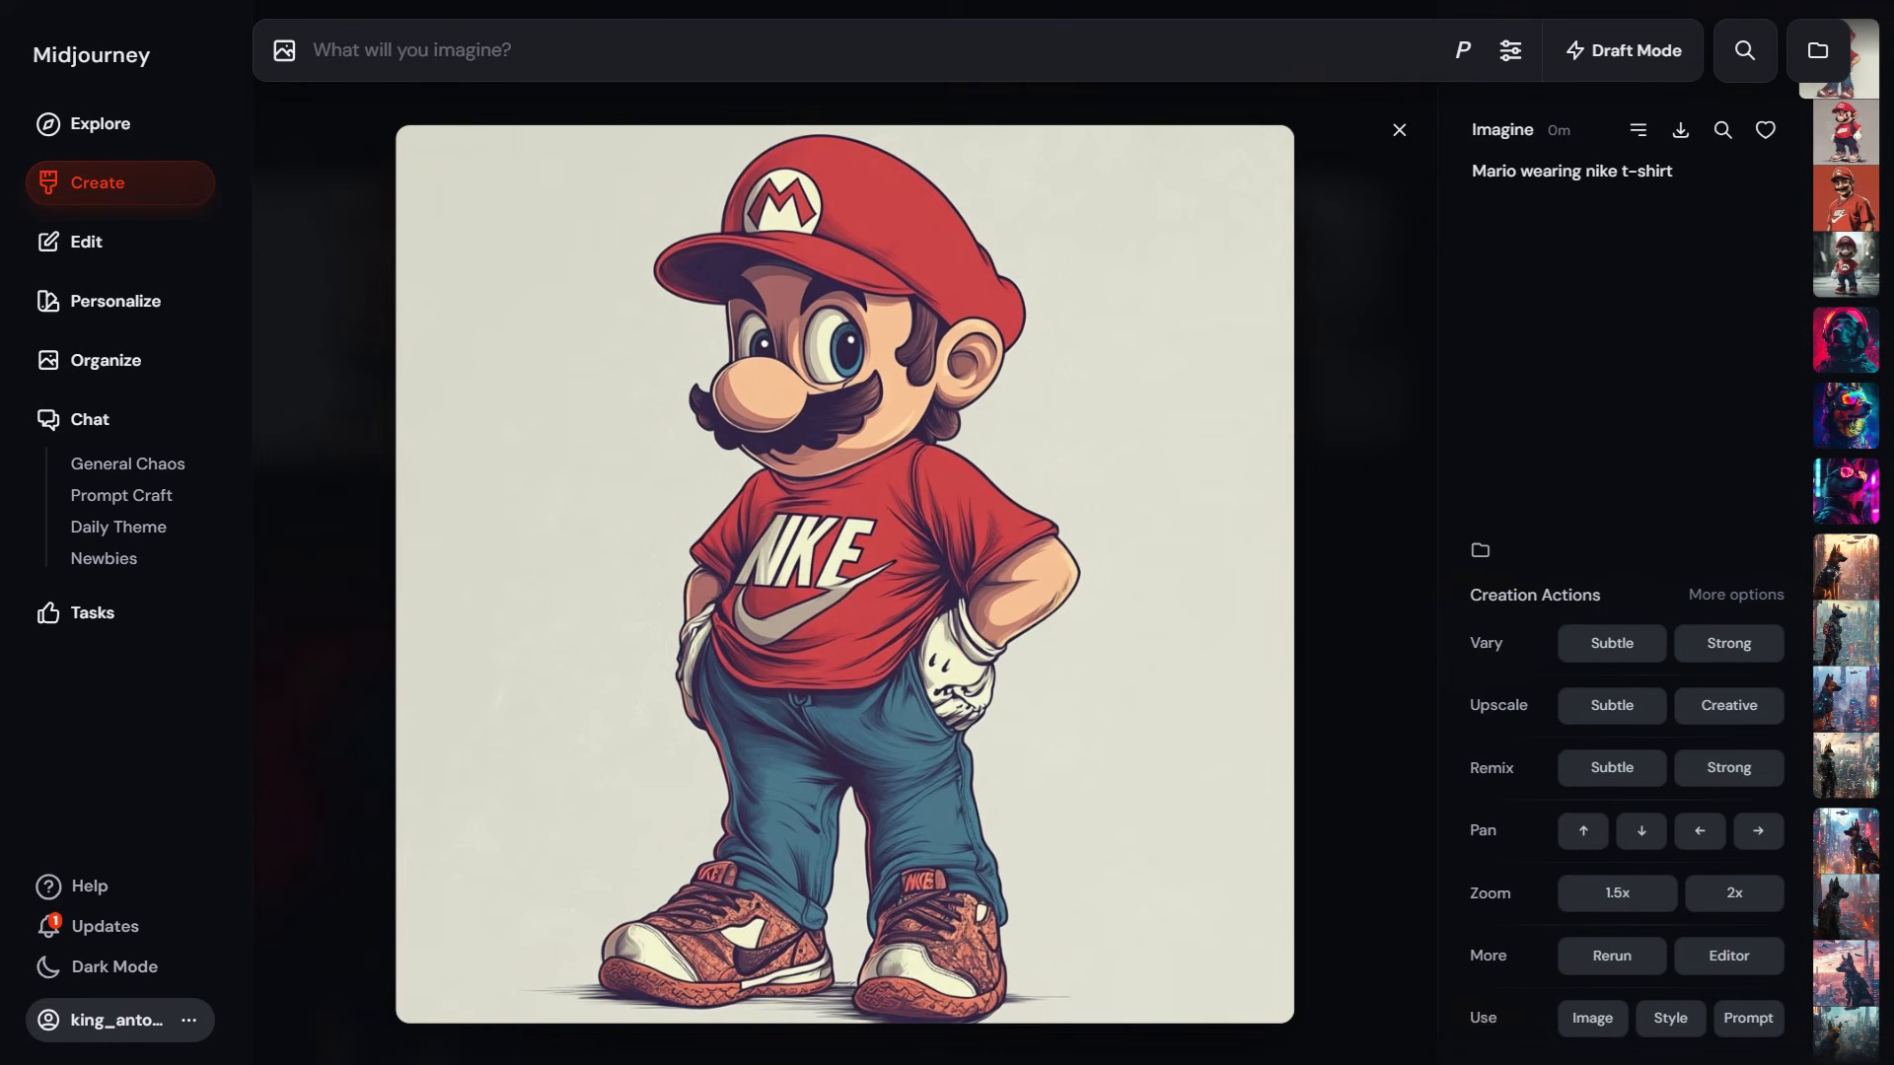
{"action": "key", "text": "Escape"}
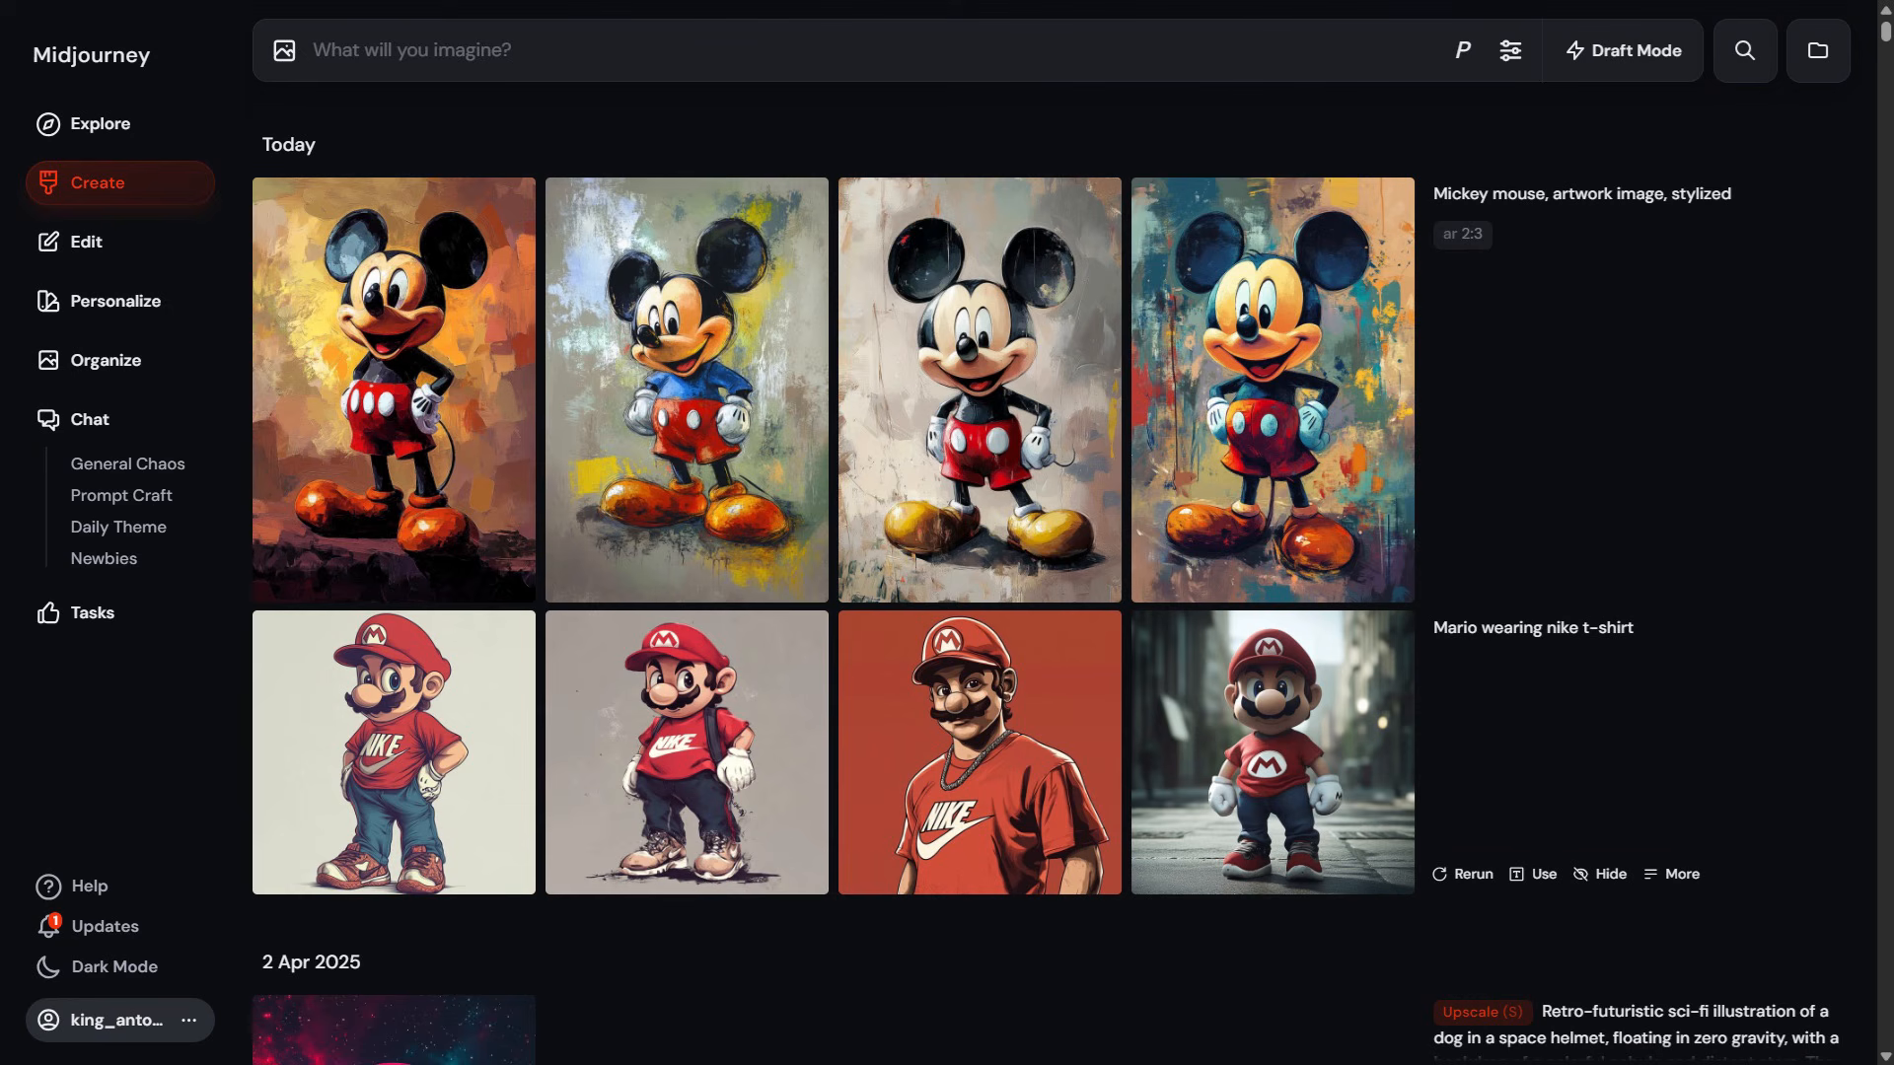